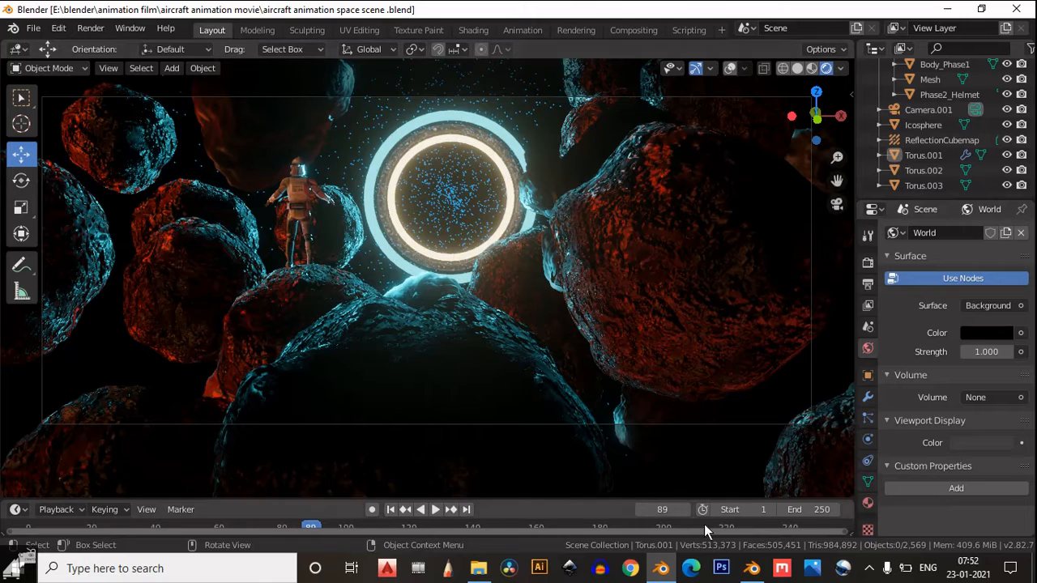
- Switch to the other Blender instance, start a new General file and delete the default cube
left_click(751, 567)
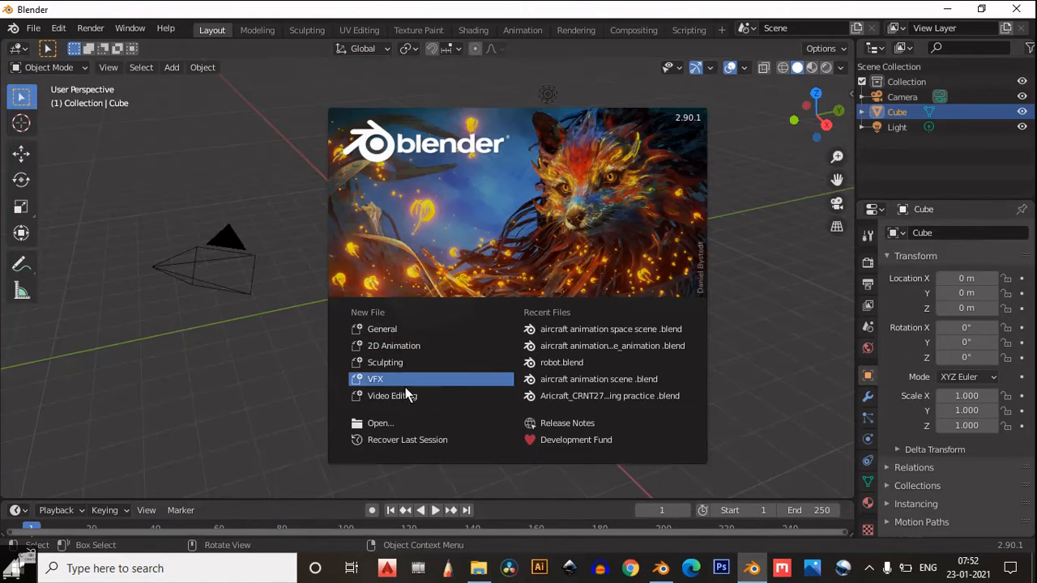
left_click(406, 327)
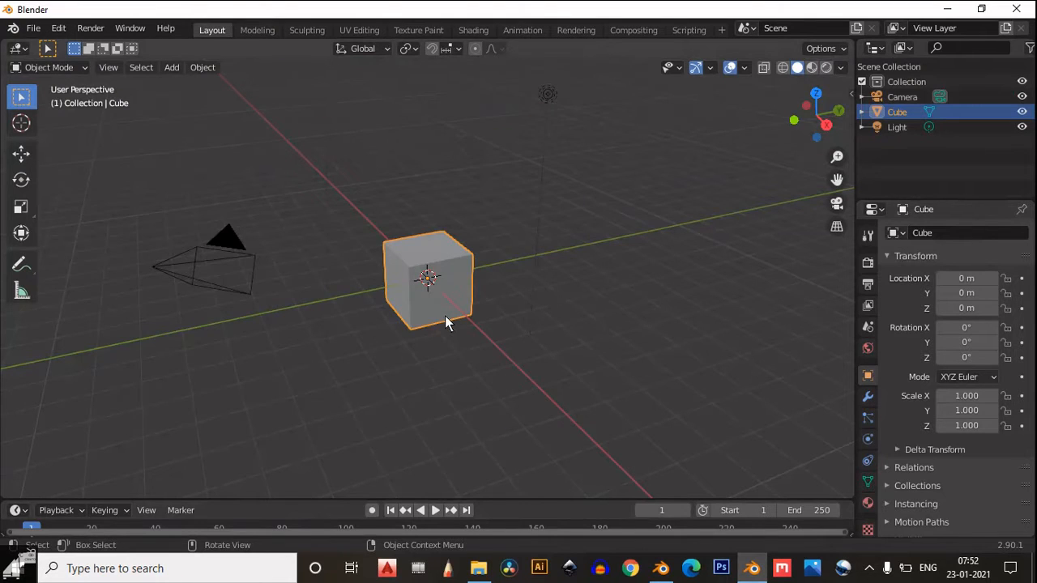
scroll(447, 318, "up", 4)
key("x")
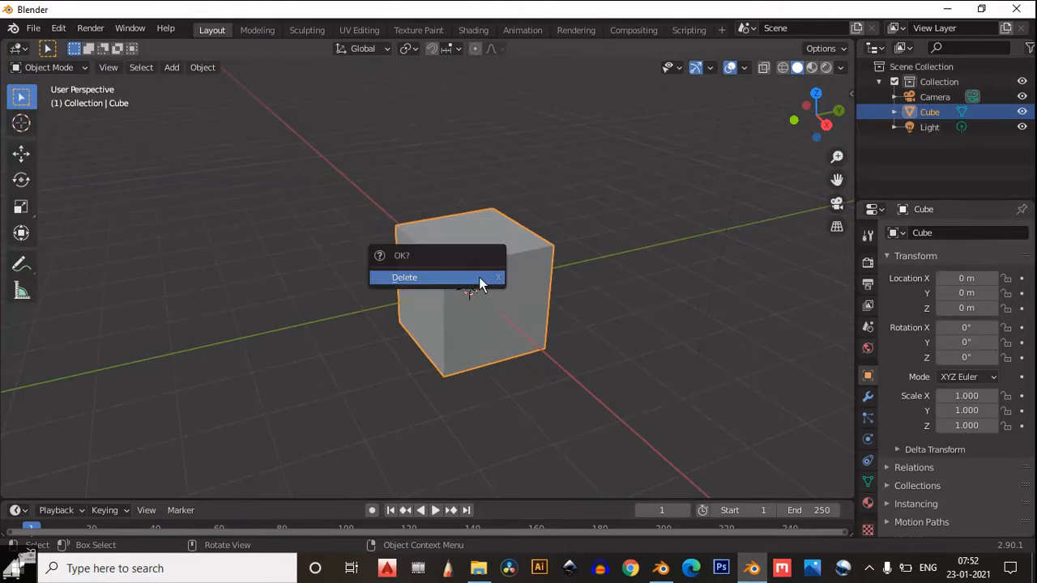
left_click(479, 278)
- Add a Landscape mesh at the world origin
middle_click_drag(479, 282, 452, 317)
scroll(417, 312, "up", 5)
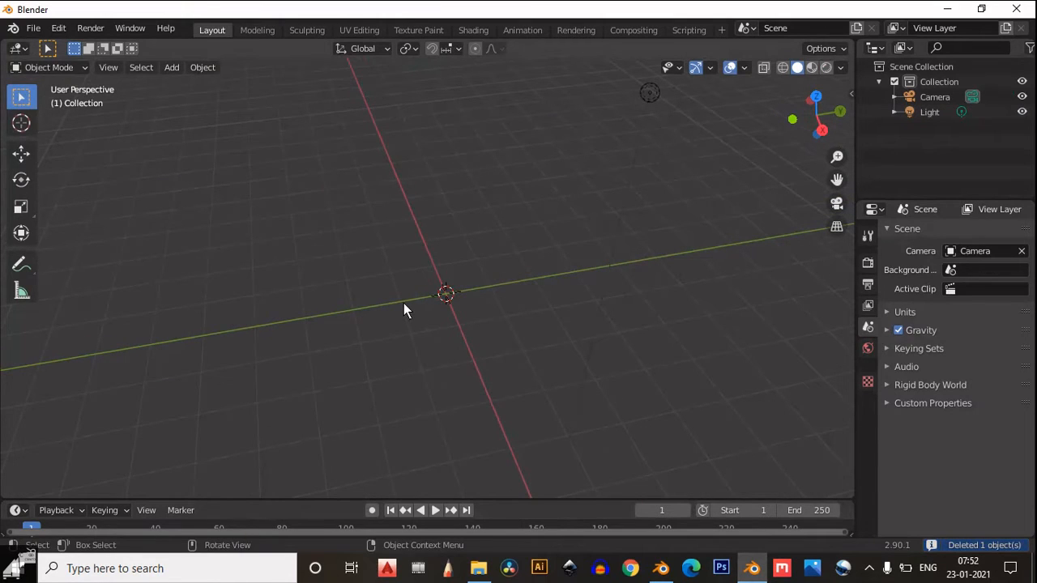
key("shift+a")
mouse_move(385, 245)
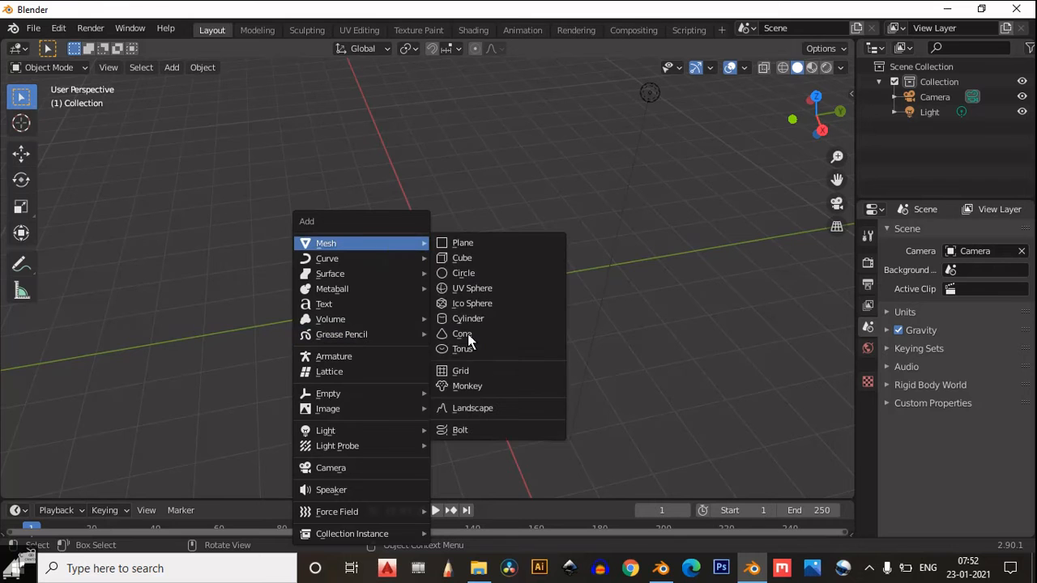
left_click(483, 410)
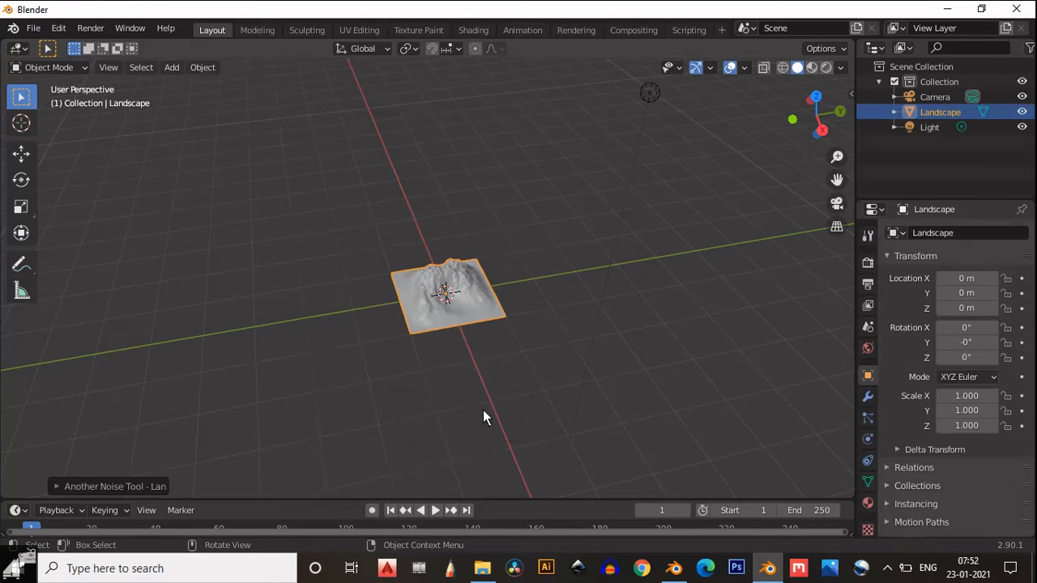
scroll(437, 336, "up", 3)
mouse_move(463, 325)
middle_mouse_down()
mouse_move(458, 342)
mouse_move(448, 338)
middle_mouse_up()
scroll(446, 343, "up", 4)
middle_click_drag(353, 304, 381, 301)
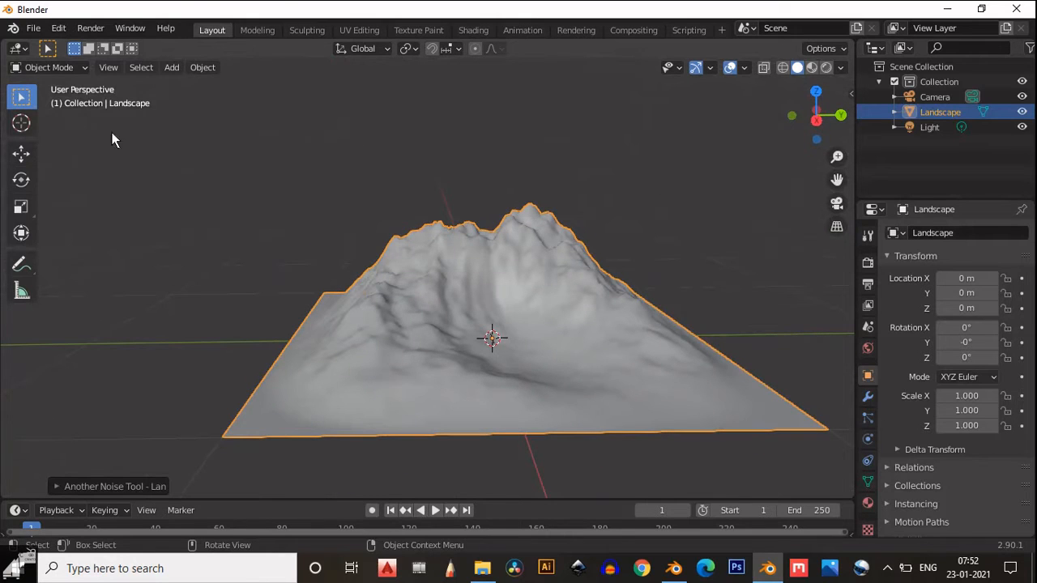
- Search the add-ons in the preferences for "land" to check A.N.T.Landscape, and close the preferences
left_click(55, 29)
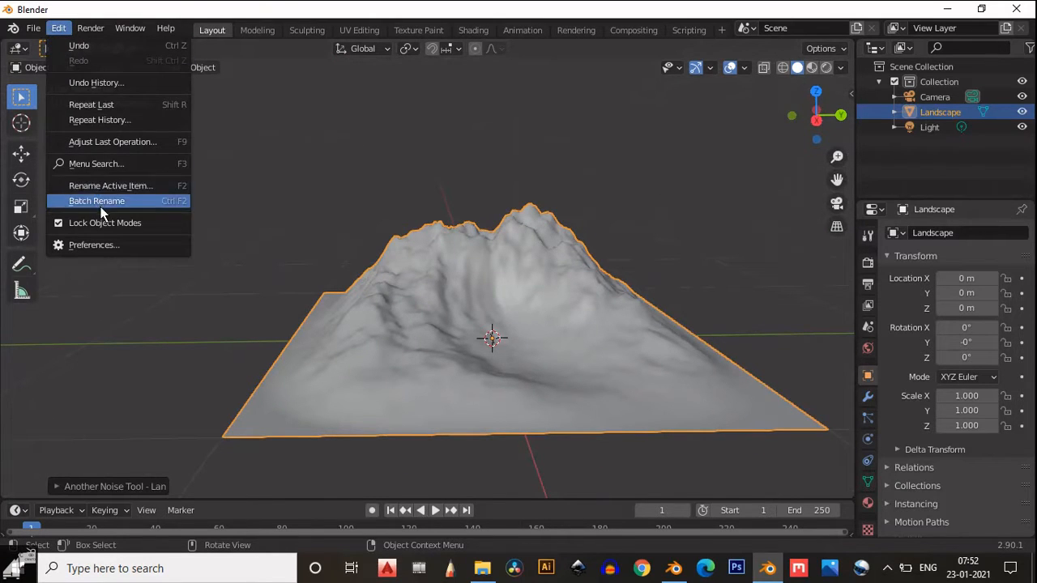
left_click(100, 241)
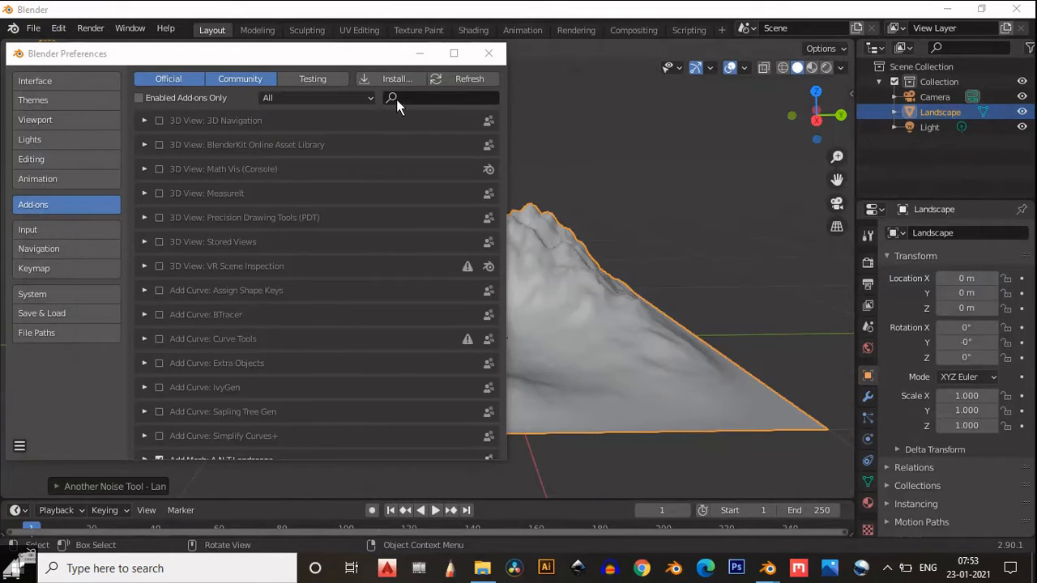
left_click(426, 98)
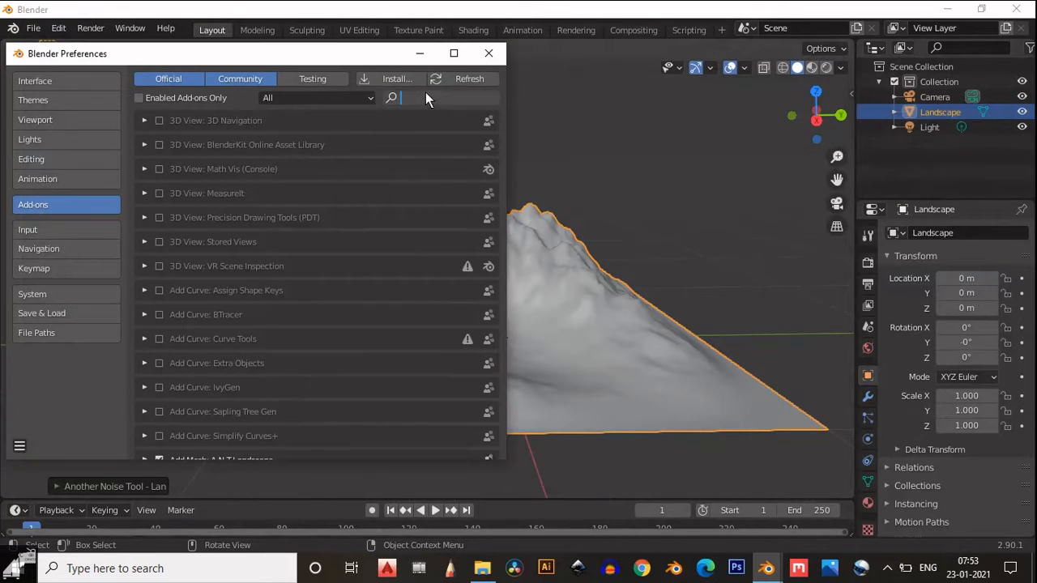
type("land")
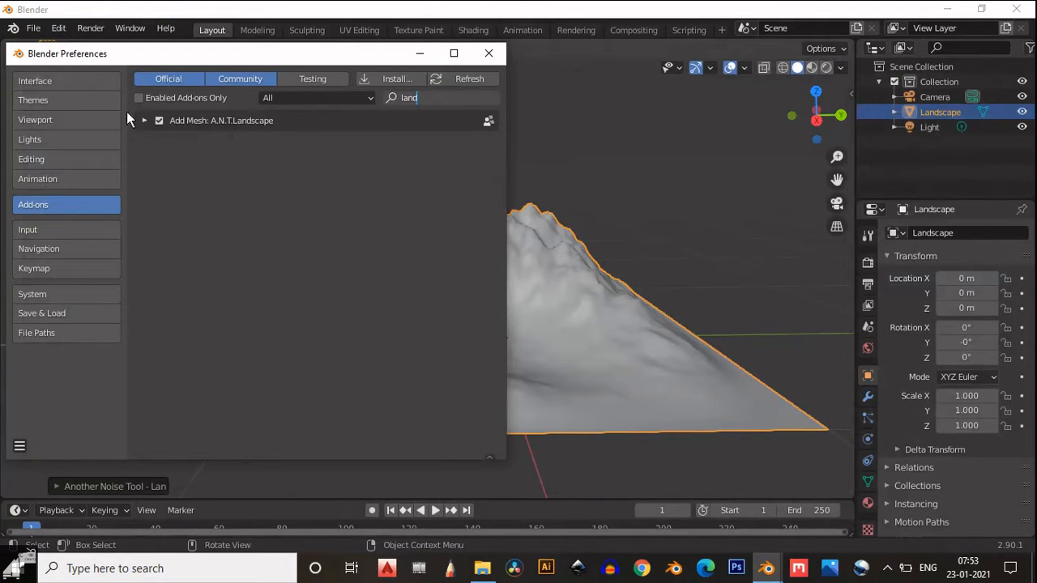
left_click(487, 53)
- Expand the landscape's creation settings and switch its shape to Sphere
middle_click_drag(422, 310, 431, 273)
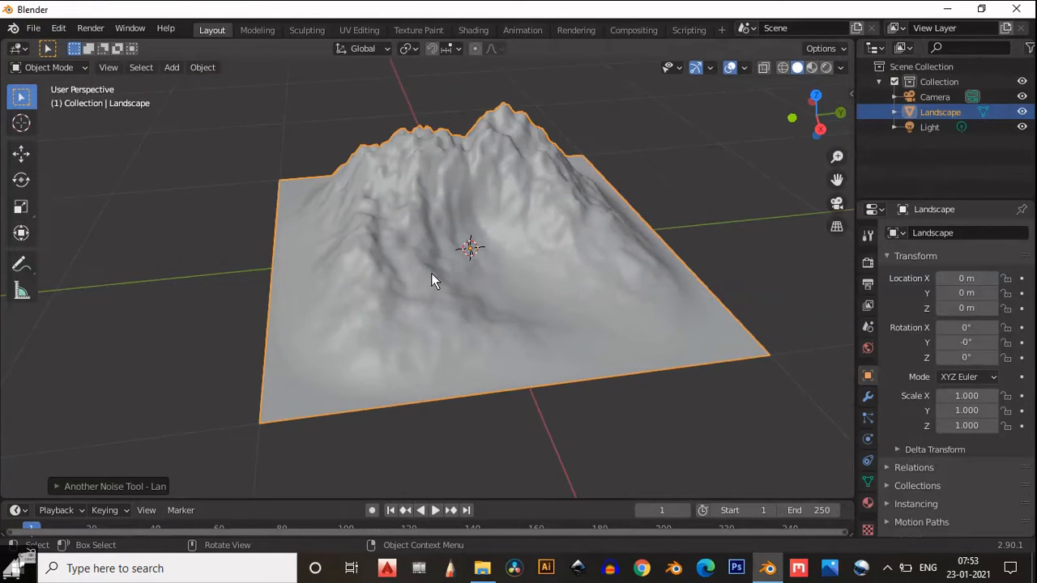
scroll(437, 264, "down", 3)
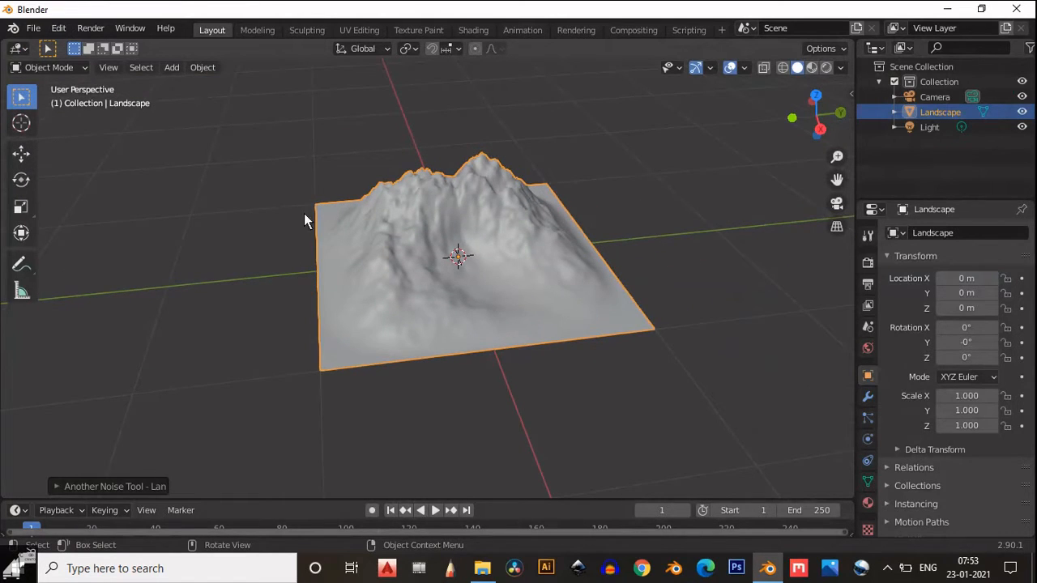
left_click(67, 486)
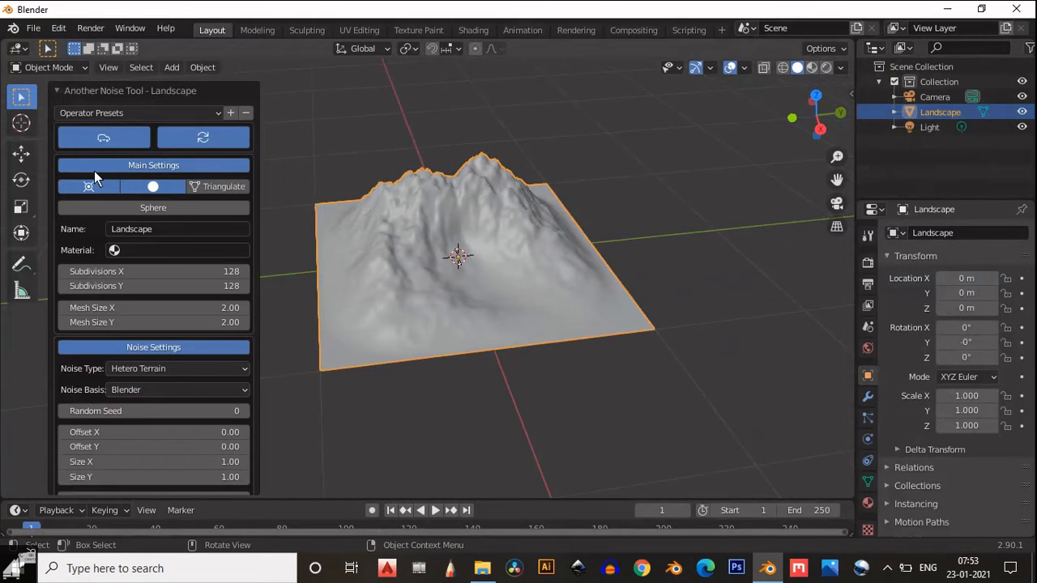
left_click(152, 207)
middle_click_drag(435, 299, 405, 332)
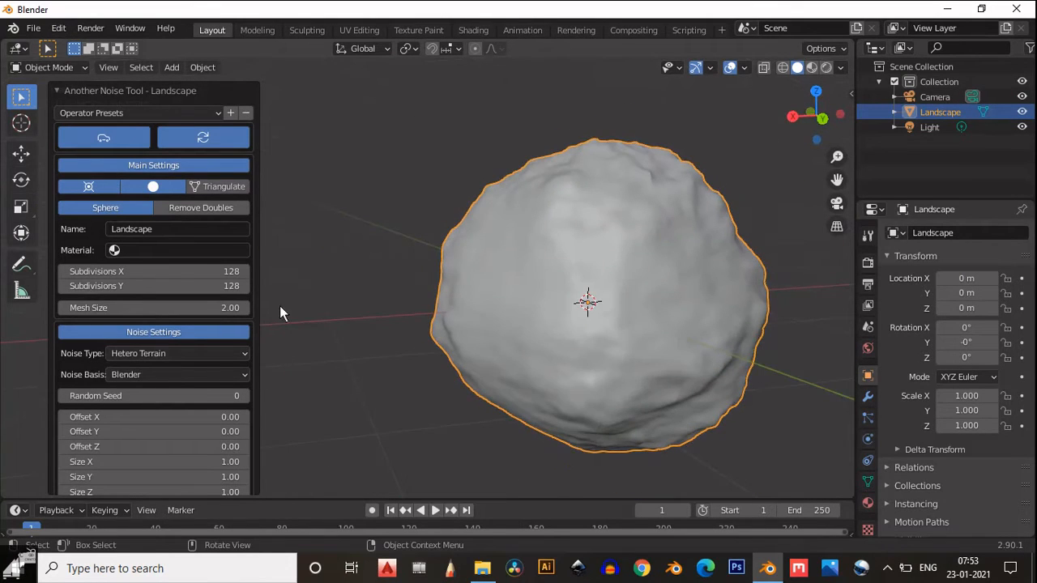
- Try the Marble noise type on the spherical landscape
left_click(190, 358)
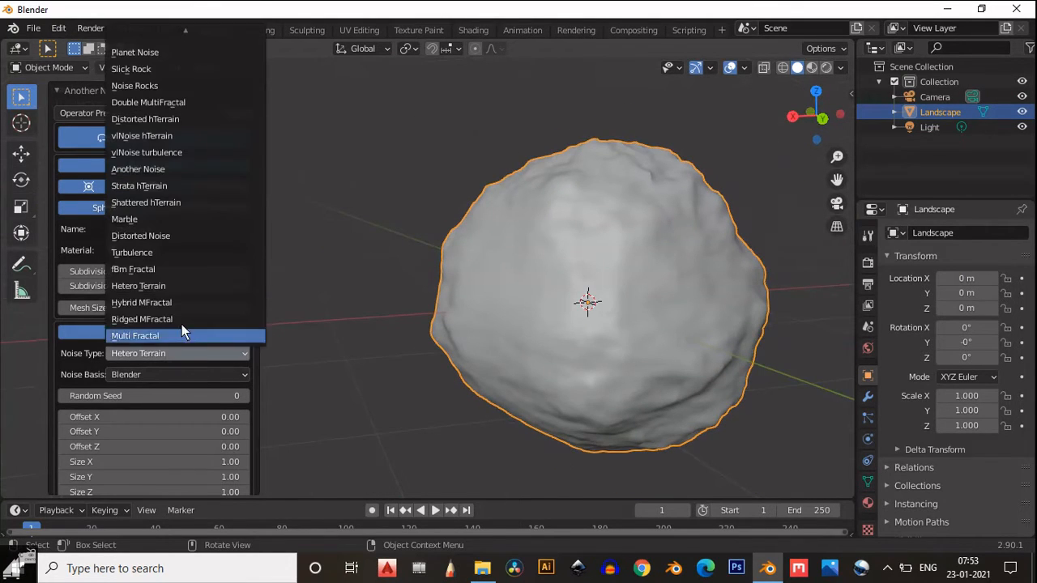
left_click(160, 287)
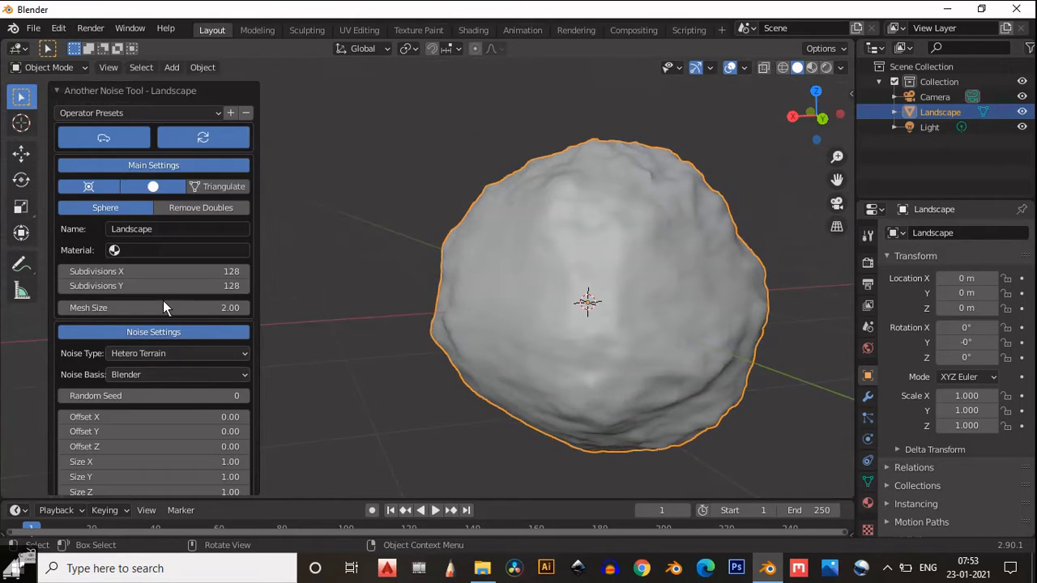
left_click(171, 354)
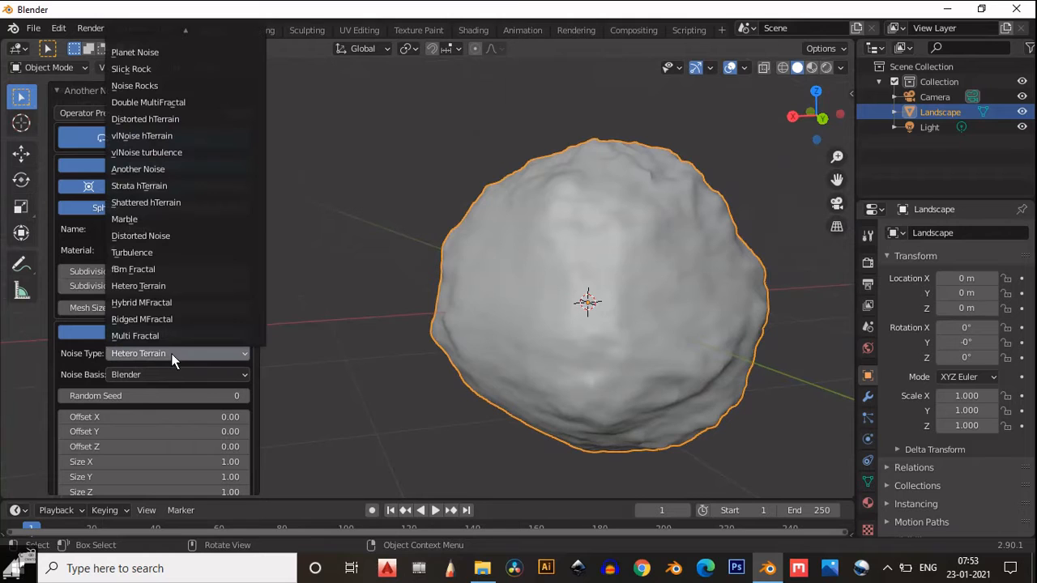
left_click(169, 219)
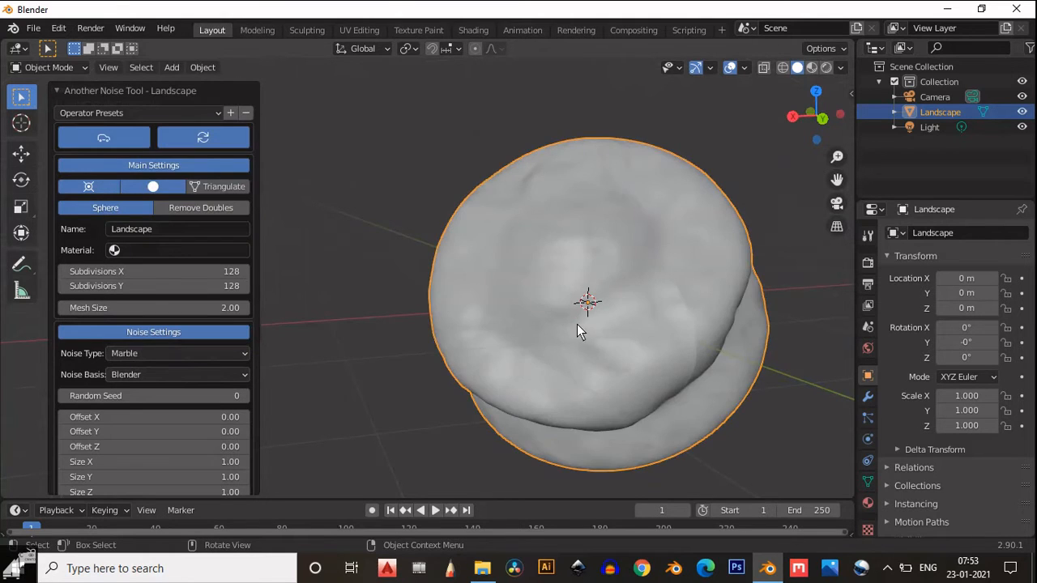
middle_click_drag(577, 324, 486, 322)
key("KP_Decimal")
- Try the Hybrid MFractal noise type on the spherical landscape
left_click(221, 358)
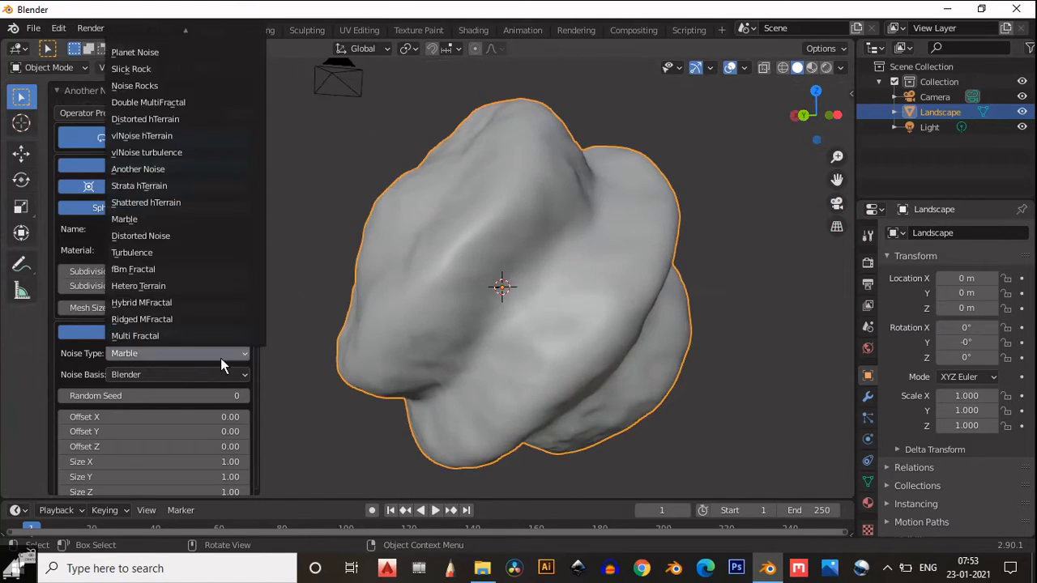
left_click(182, 302)
scroll(473, 341, "down", 3)
mouse_move(473, 341)
middle_mouse_down()
mouse_move(385, 343)
mouse_move(402, 412)
mouse_move(567, 376)
mouse_move(467, 350)
middle_mouse_up()
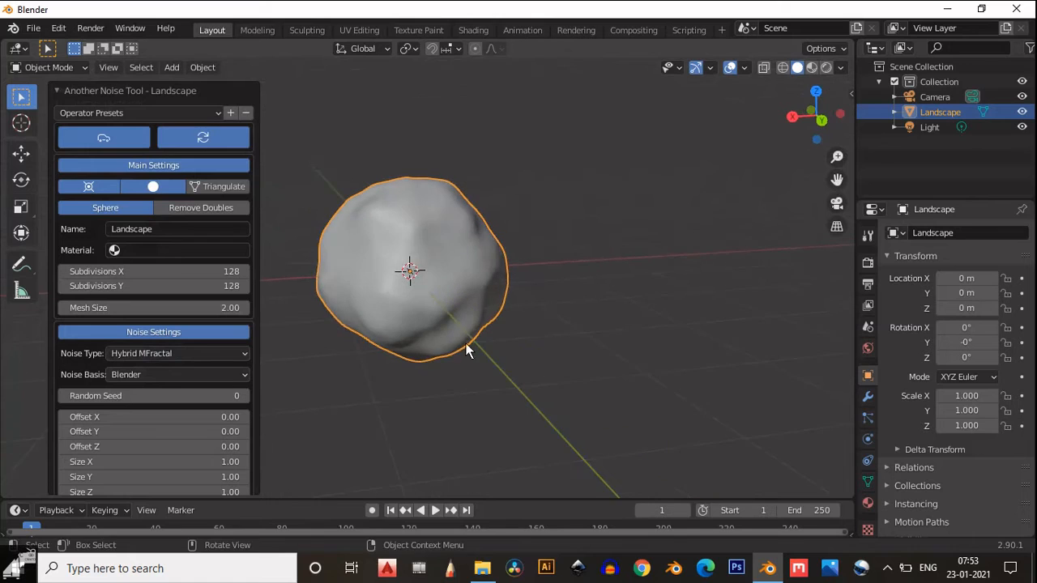
scroll(437, 336, "up", 4)
scroll(340, 341, "down", 1)
- Set the spherical landscape's noise type to Strata hTerrain and deselect the rock
left_click(241, 356)
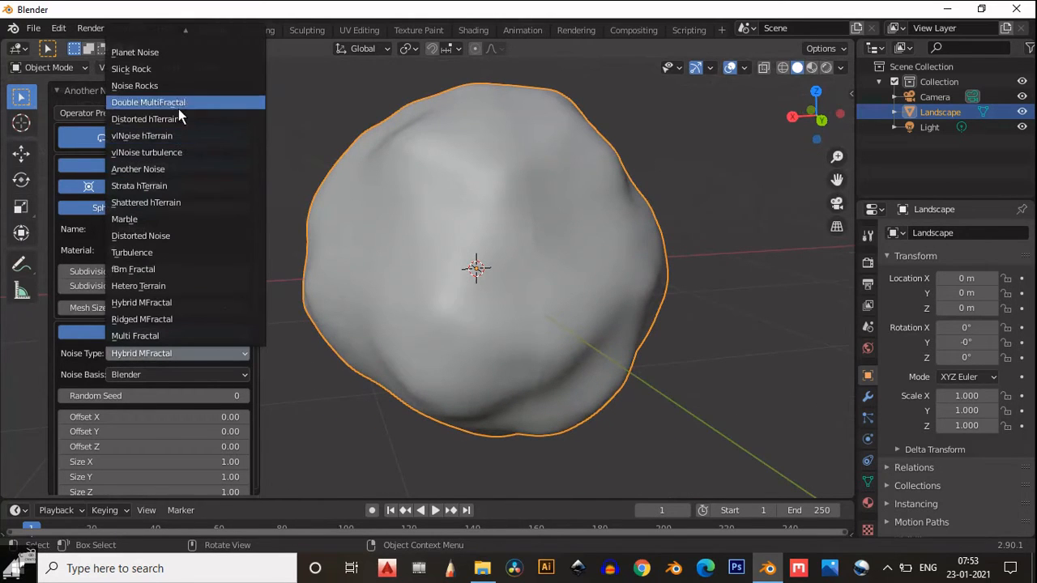
left_click(174, 186)
middle_click_drag(518, 280, 362, 263)
left_click(639, 251)
- Move the first rock along the Y axis to about -5.6 m, away from the origin, and deselect it
scroll(469, 240, "down", 6)
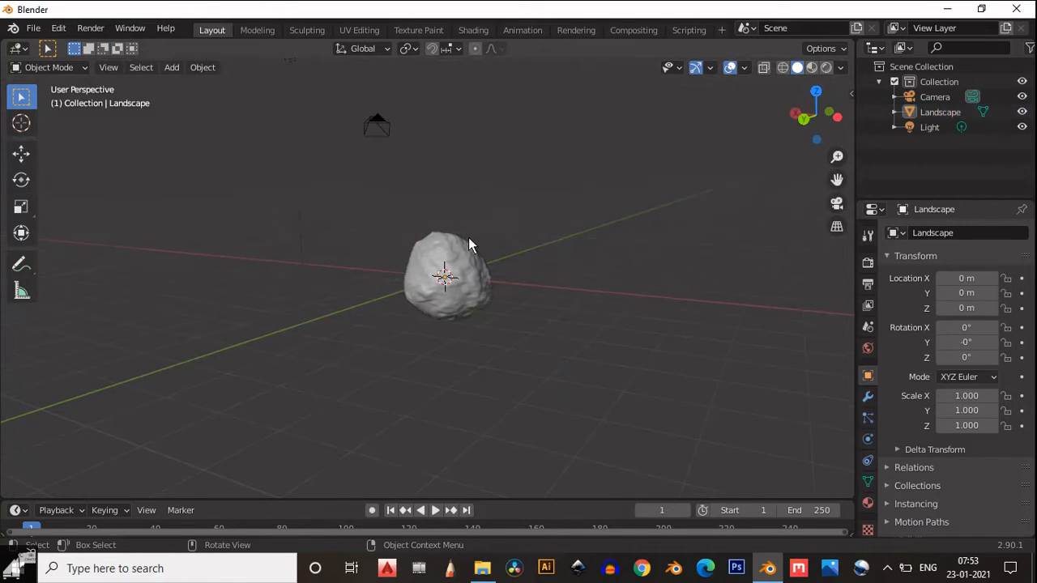
left_click(452, 256)
middle_click_drag(456, 276, 227, 162)
left_click(21, 152)
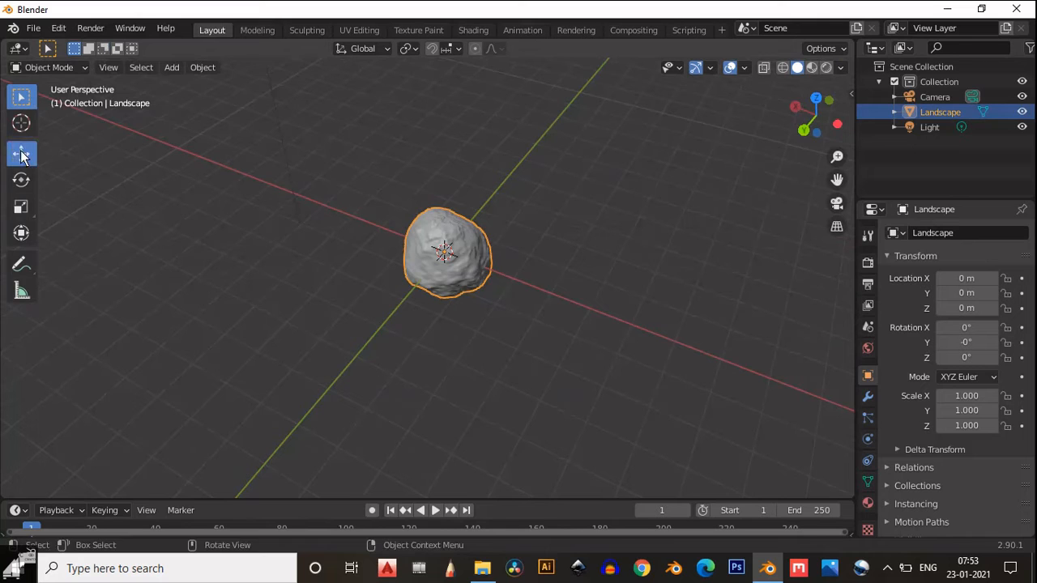
left_click_drag(412, 290, 500, 181)
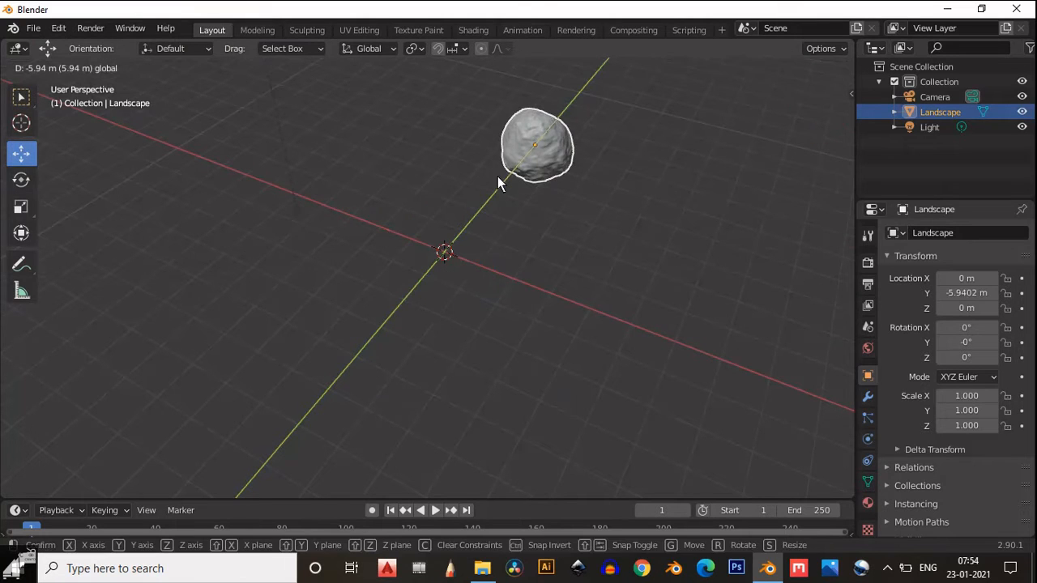
left_click(500, 284)
- Add a second Landscape mesh at the origin beside the first rock
scroll(544, 243, "up", 3)
key("shift+a")
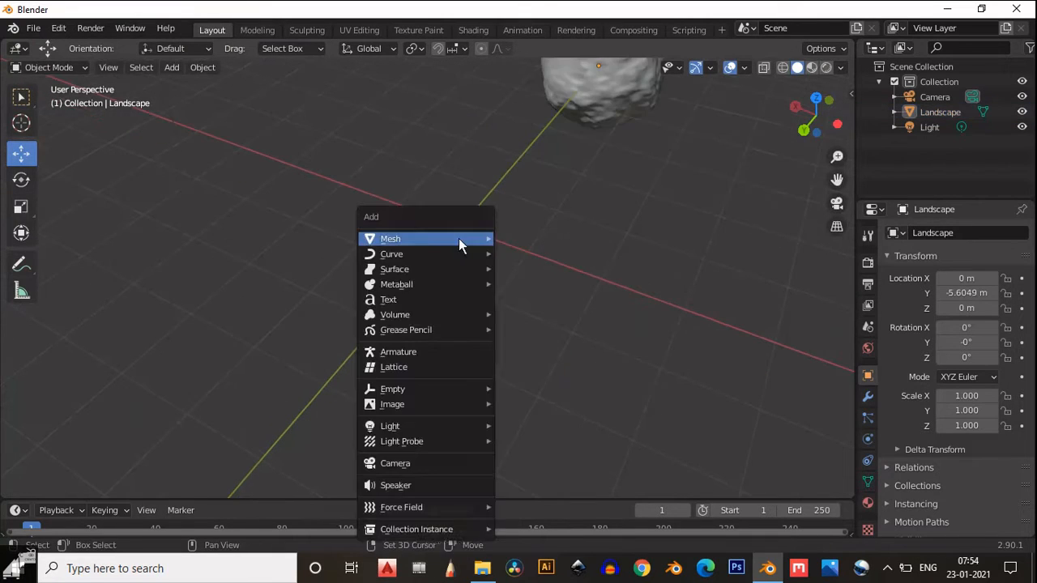
mouse_move(459, 238)
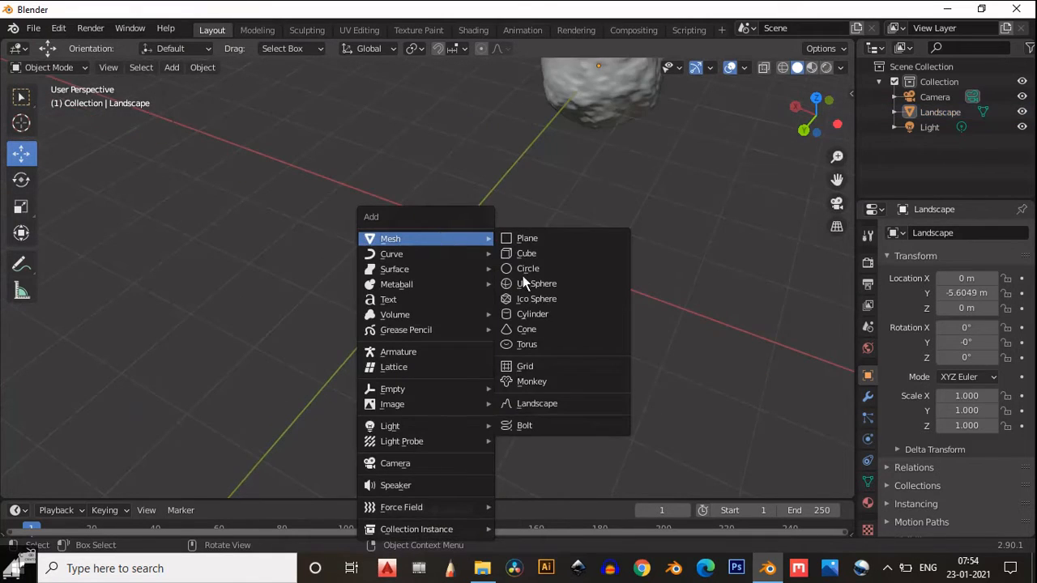
left_click(571, 403)
middle_click_drag(413, 323, 308, 301)
- Try Hybrid MFractal on the second rock, and settle on Turbulence as its noise type
left_click(229, 354)
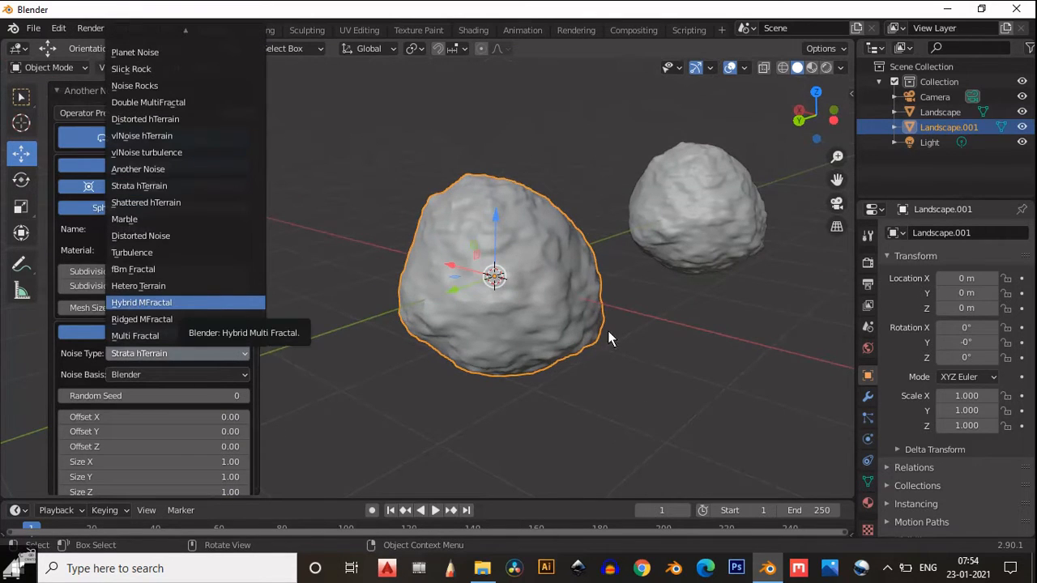
middle_click_drag(602, 312, 557, 303, "shift")
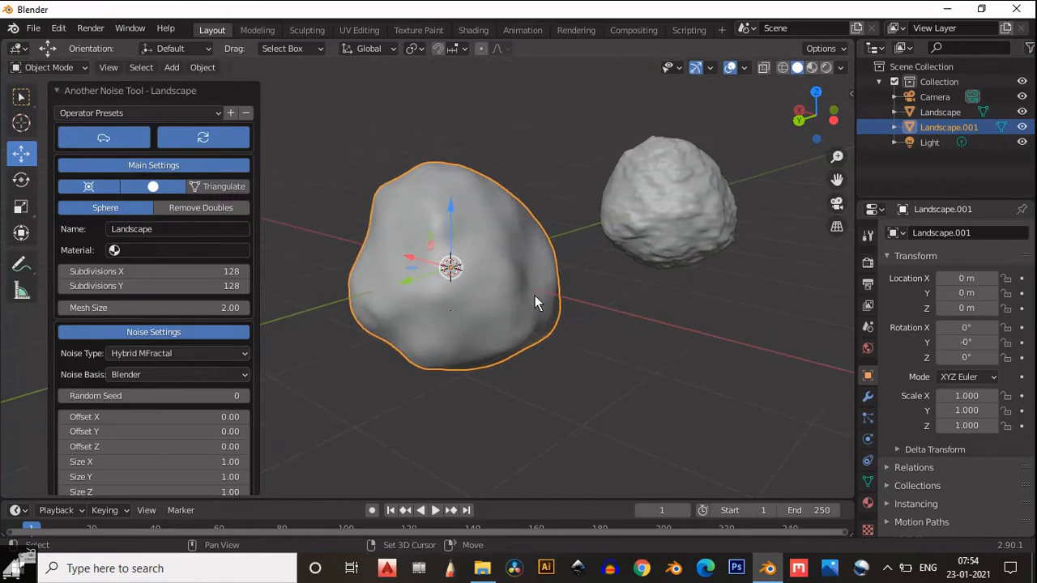
left_click(241, 350)
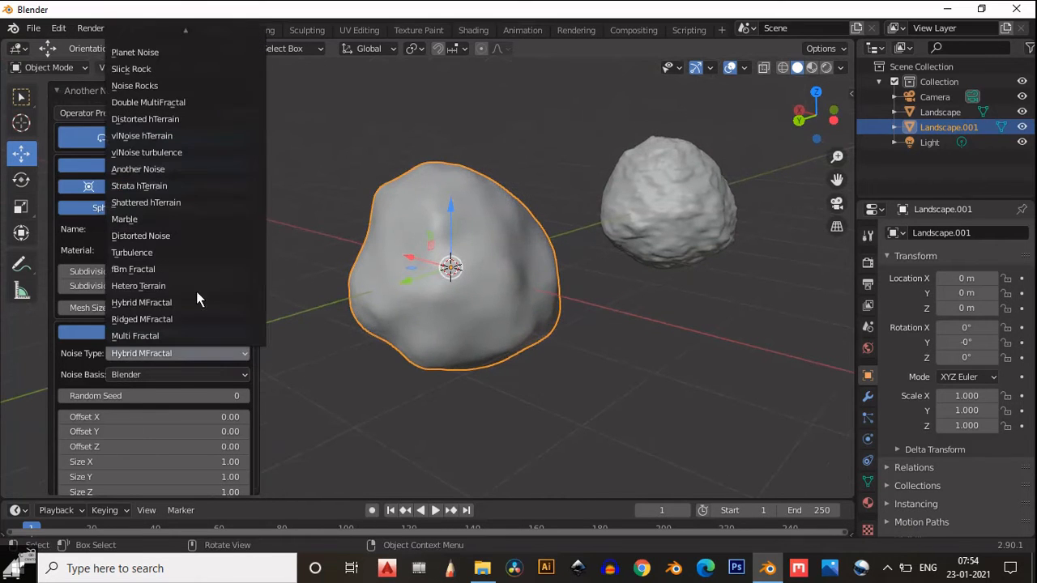
left_click(171, 254)
- Move the second rock along the Y axis to about -2.5 m and deselect it
middle_click_drag(405, 315, 451, 263)
left_click_drag(451, 263, 613, 243)
left_click(565, 346)
- Add a third Landscape mesh at the origin next to the other two rocks
middle_click_drag(566, 345, 455, 319, "shift")
key("shift+a")
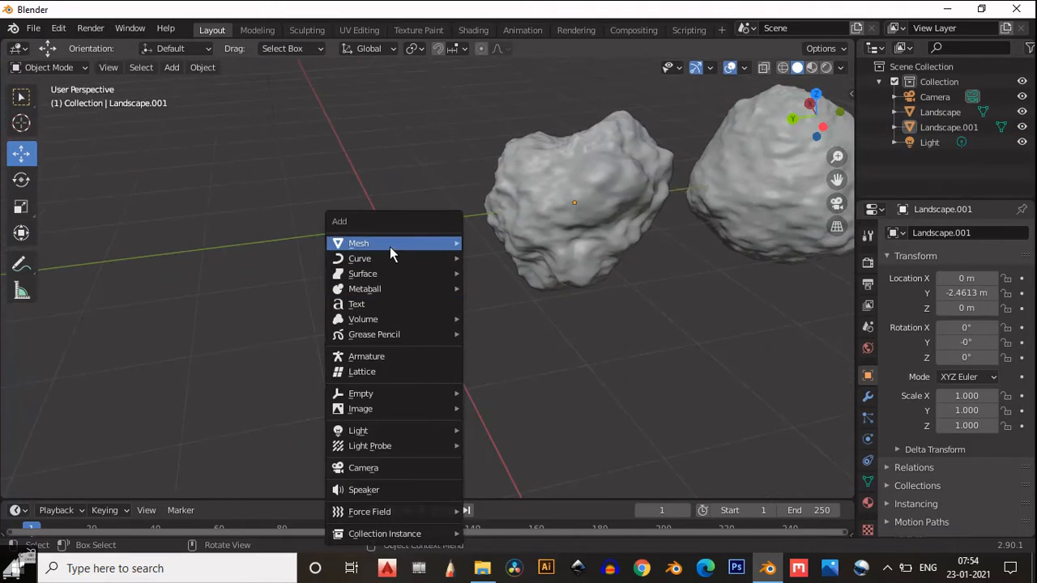
mouse_move(390, 246)
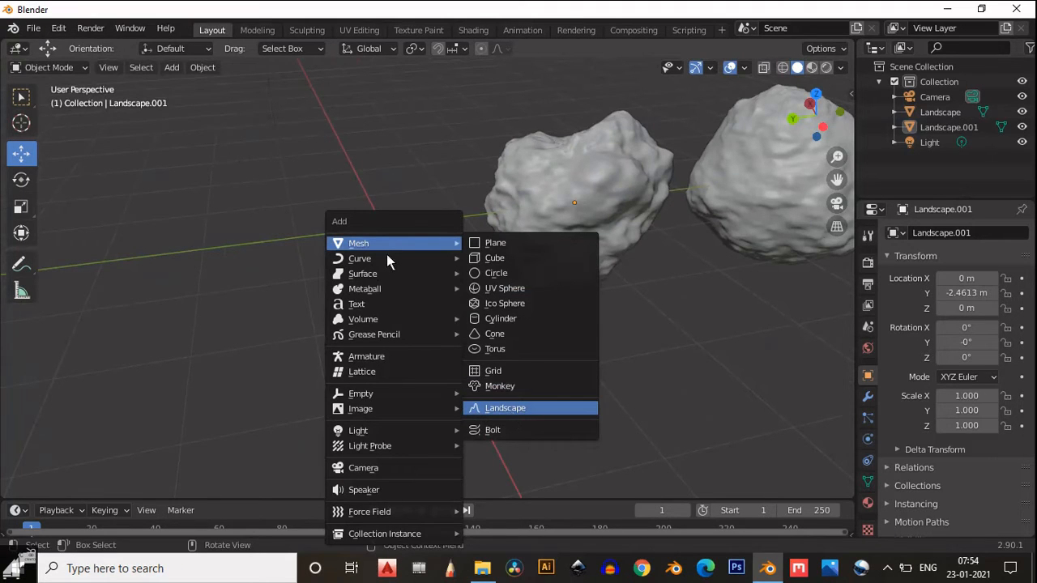
middle_click_drag(378, 235, 410, 241)
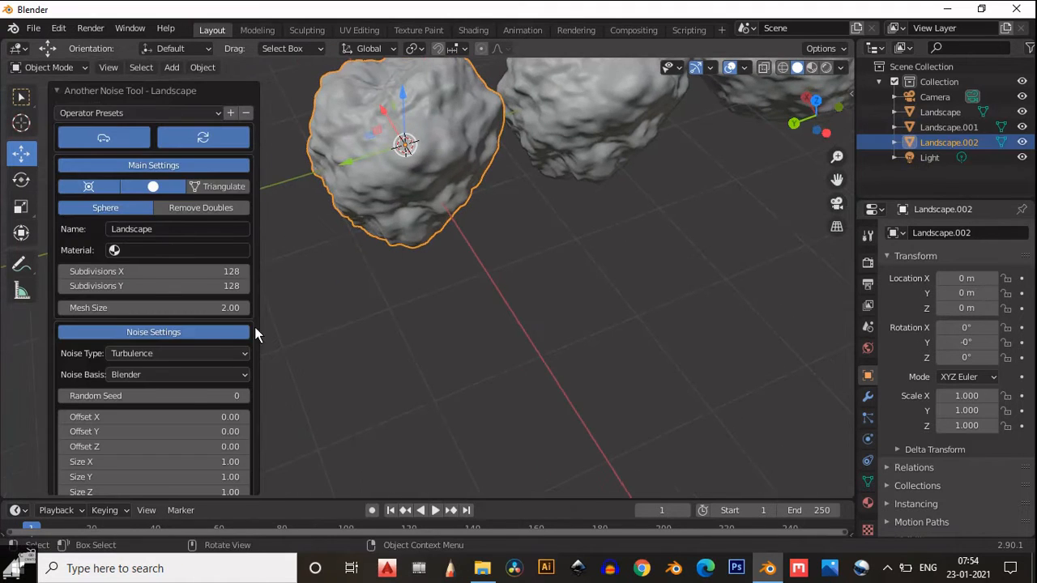
- Set the third rock's noise type to Another Noise
left_click(219, 359)
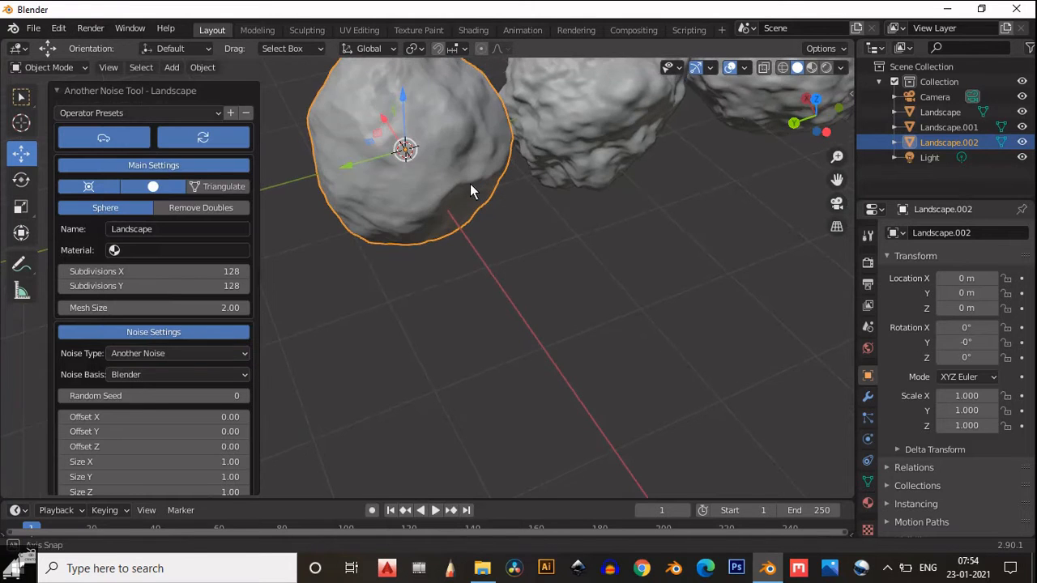
middle_click_drag(451, 191, 462, 216)
middle_click_drag(387, 213, 488, 280, "shift")
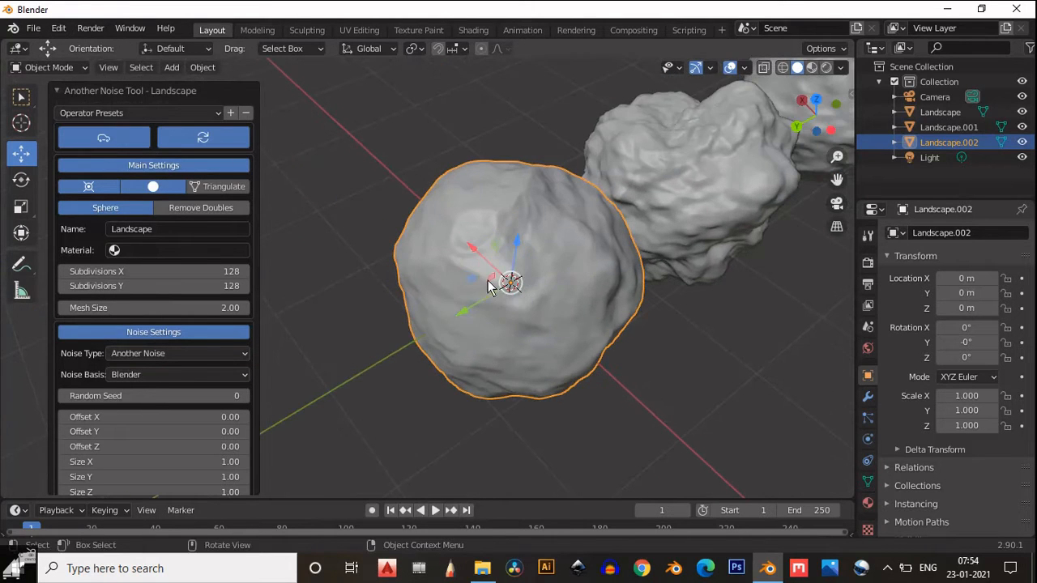
- Move the third rock along the X axis to about 1.55 m and add a fourth Landscape mesh at the origin
left_click_drag(479, 264, 475, 289)
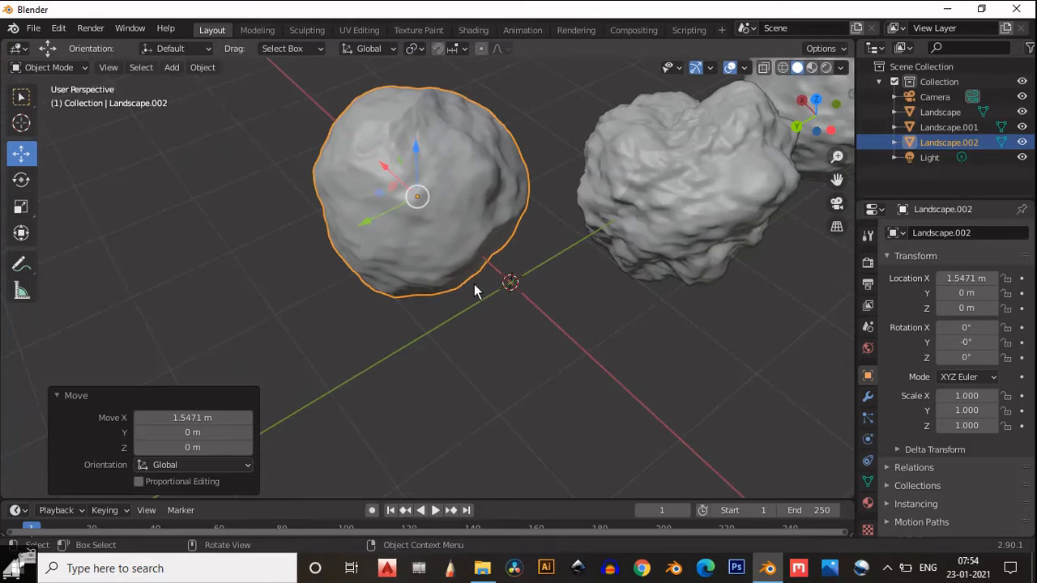
middle_click_drag(588, 423, 518, 350)
key("shift+a")
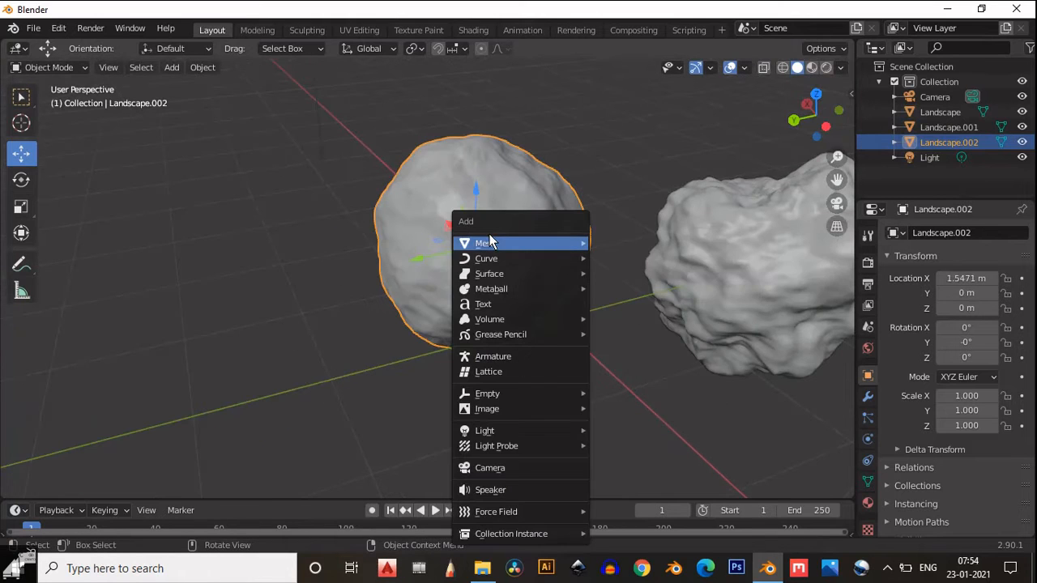
mouse_move(490, 242)
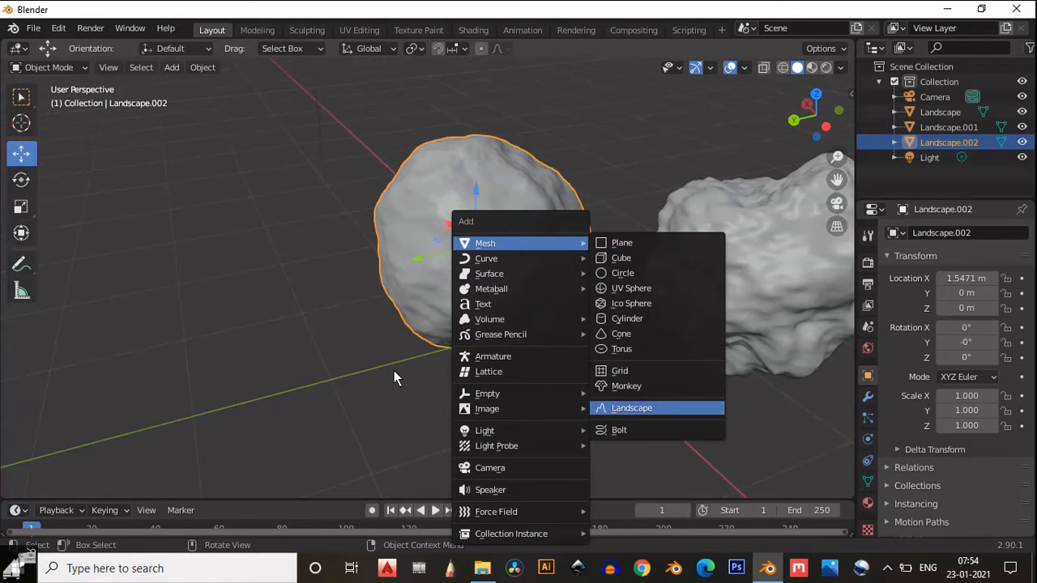
key("Return")
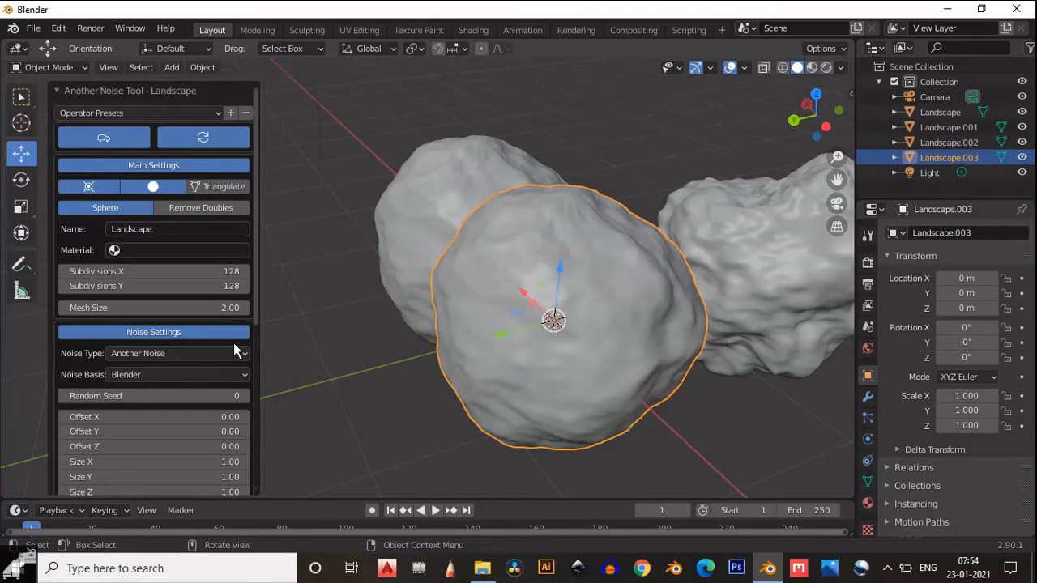
- Set the fourth rock's noise type to vlNoise hTerrain and move it along the Y axis to about 1.65 m
left_click(236, 351)
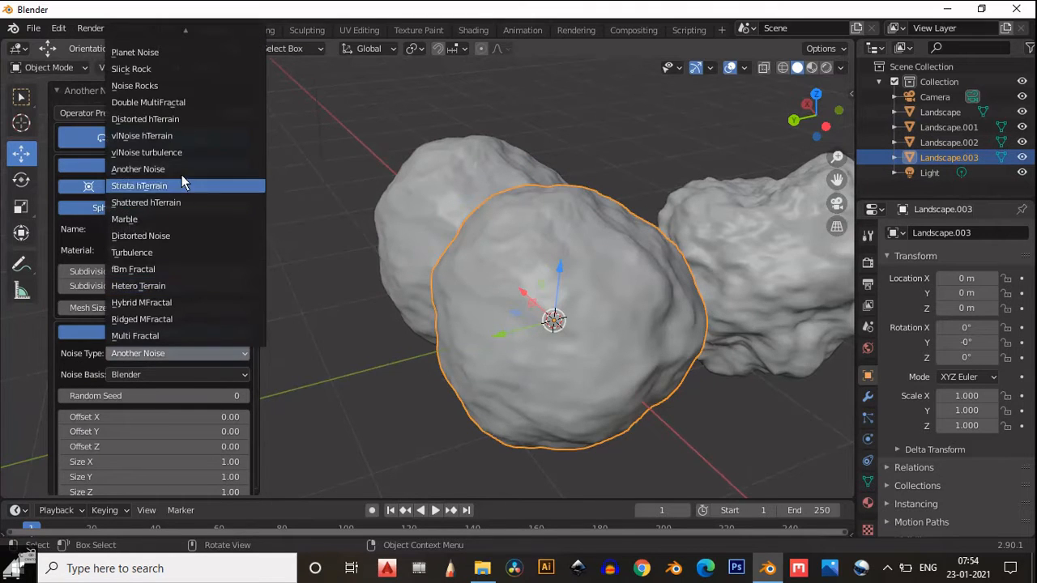
left_click(183, 136)
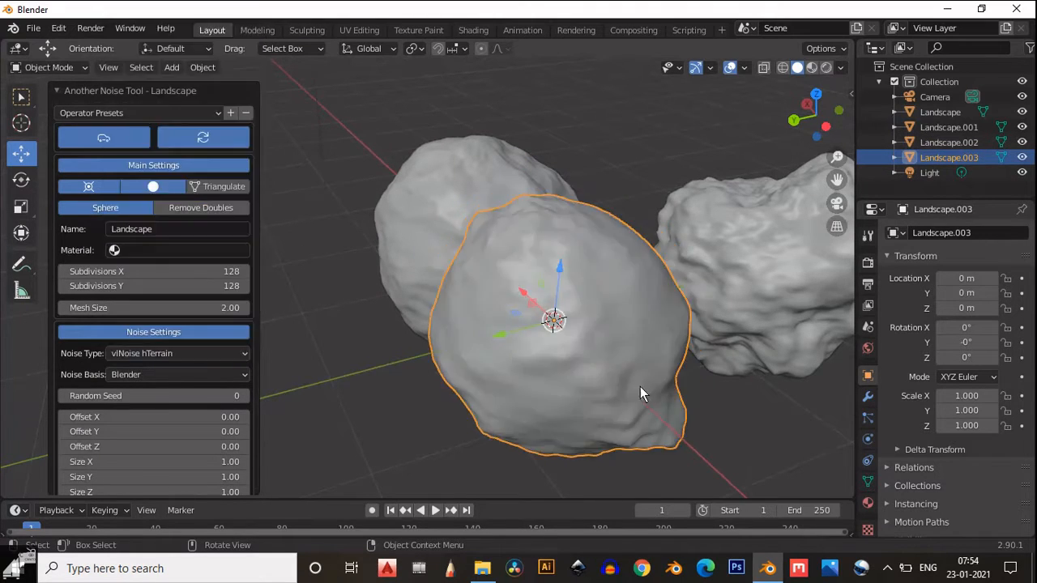
middle_click_drag(645, 378, 506, 271)
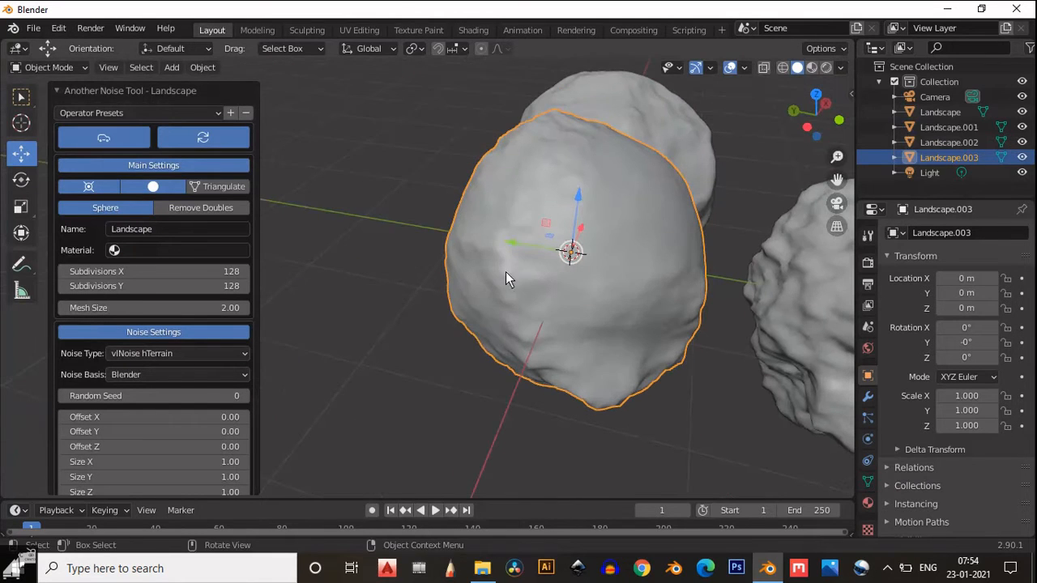
left_click_drag(538, 255, 352, 239)
scroll(453, 328, "down", 4)
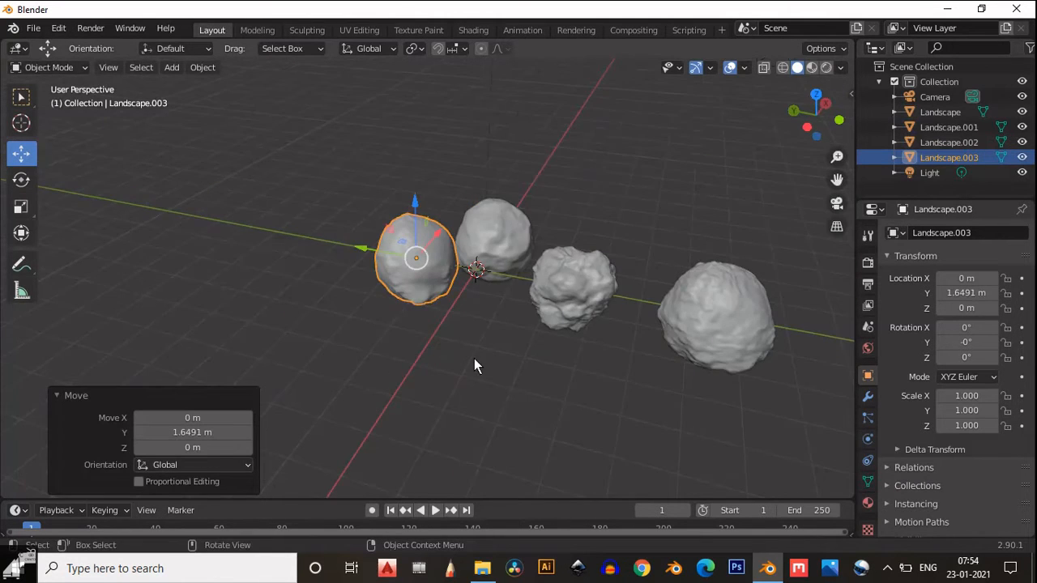
middle_click_drag(586, 418, 520, 363)
scroll(499, 369, "up", 5)
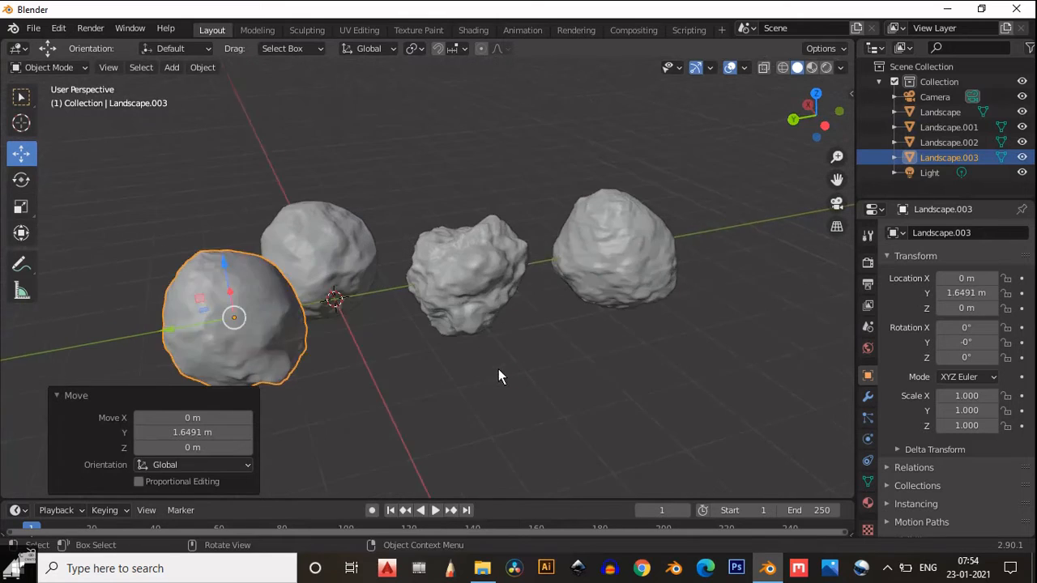
- Select the first rock, enter Edit Mode and open its UV unwrapping options
middle_click_drag(610, 404, 493, 324)
left_click(595, 256)
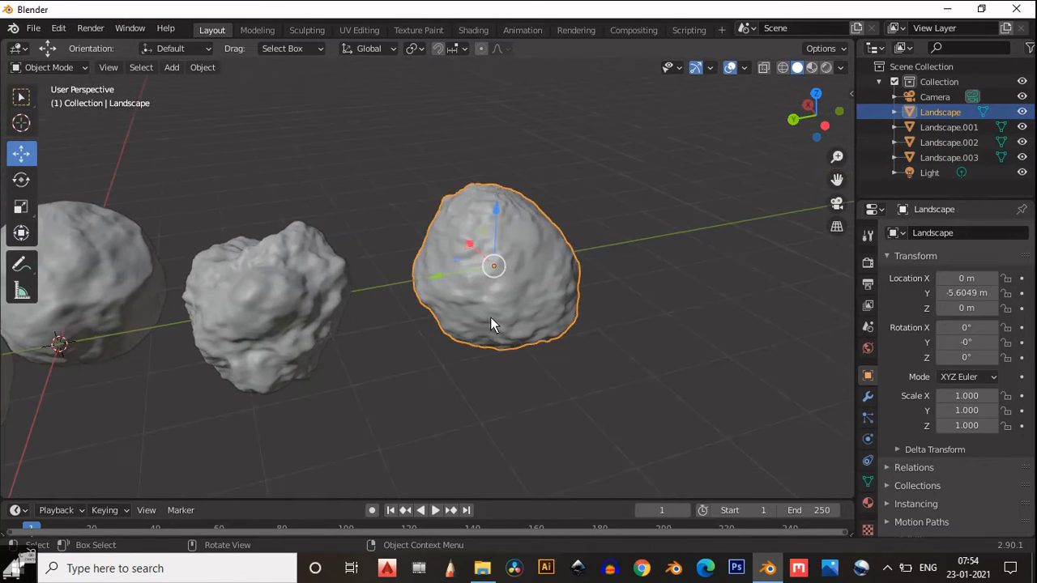
key("Tab")
left_click(371, 68)
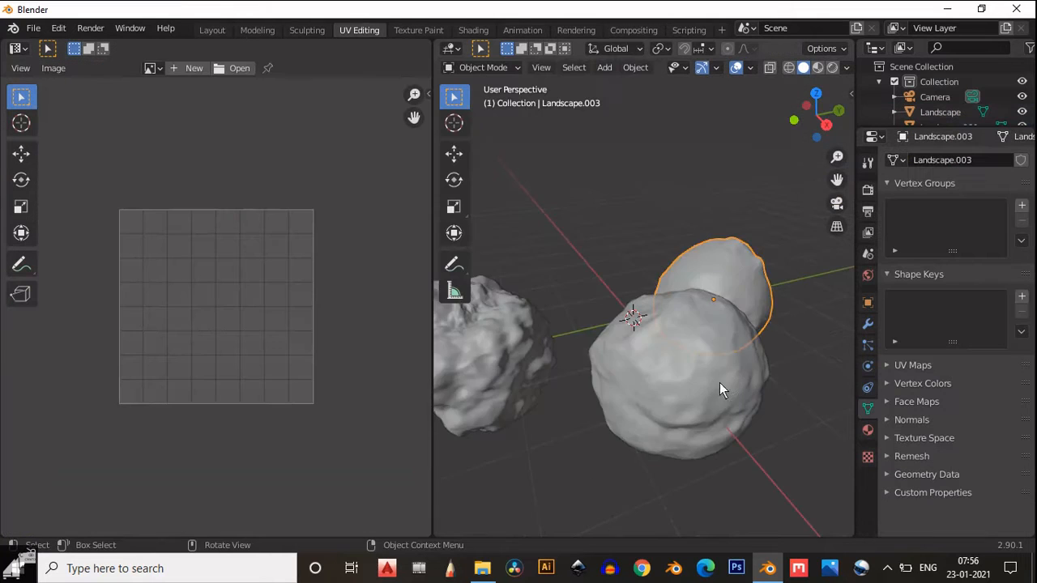
- Select the first rock in the UV Editing workspace and check its UV layout in Edit Mode
scroll(720, 389, "down", 5)
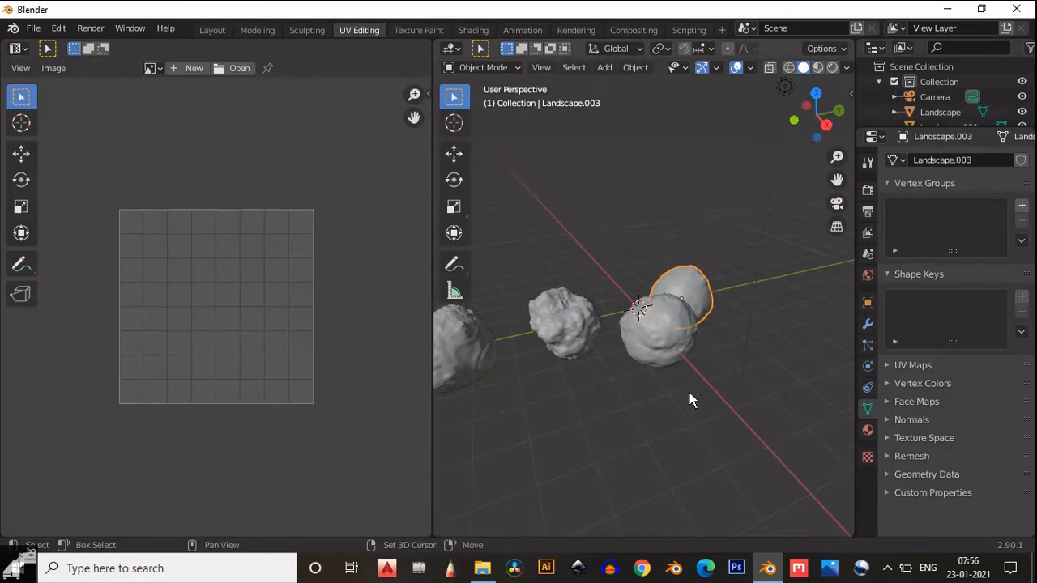
scroll(689, 398, "up", 2)
left_click(512, 350)
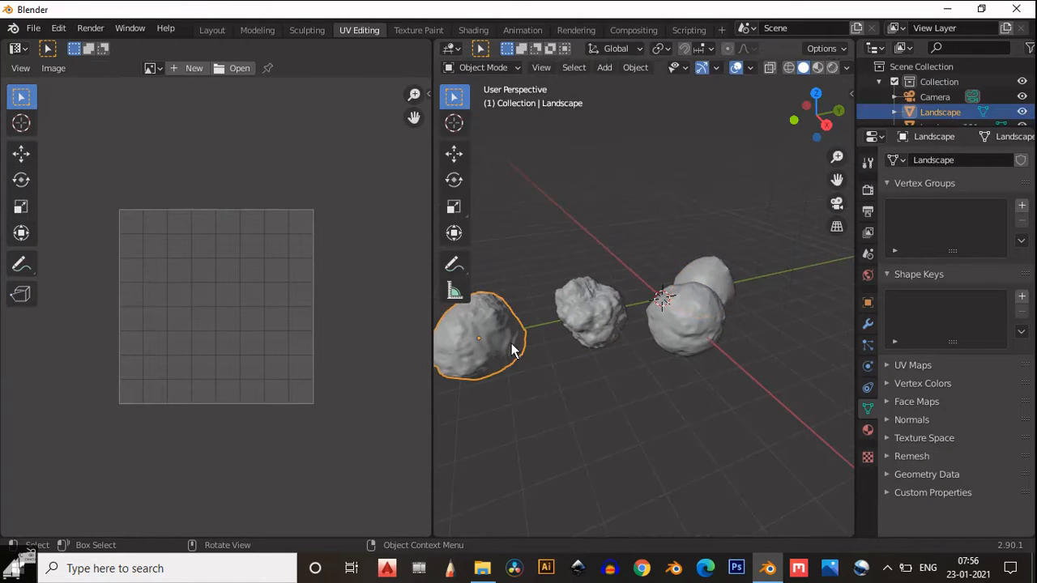
scroll(601, 374, "up", 6)
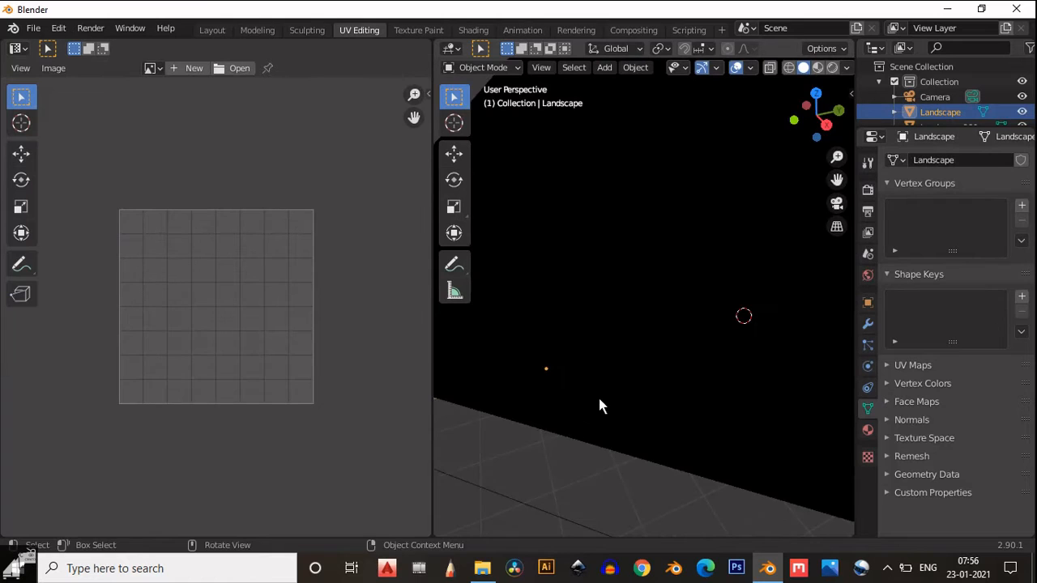
middle_click_drag(598, 395, 549, 313)
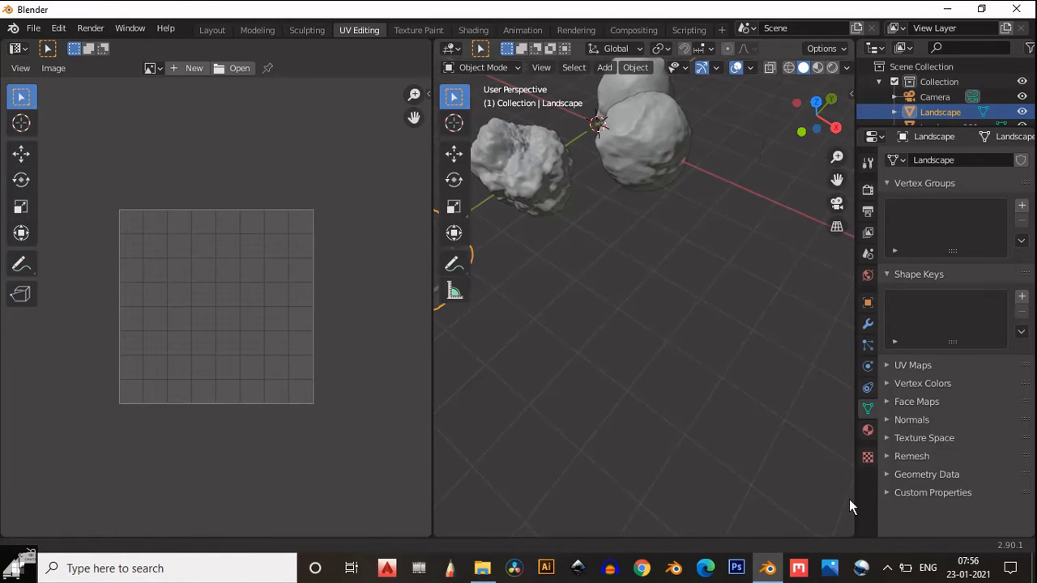
middle_click_drag(636, 174, 618, 146, "shift")
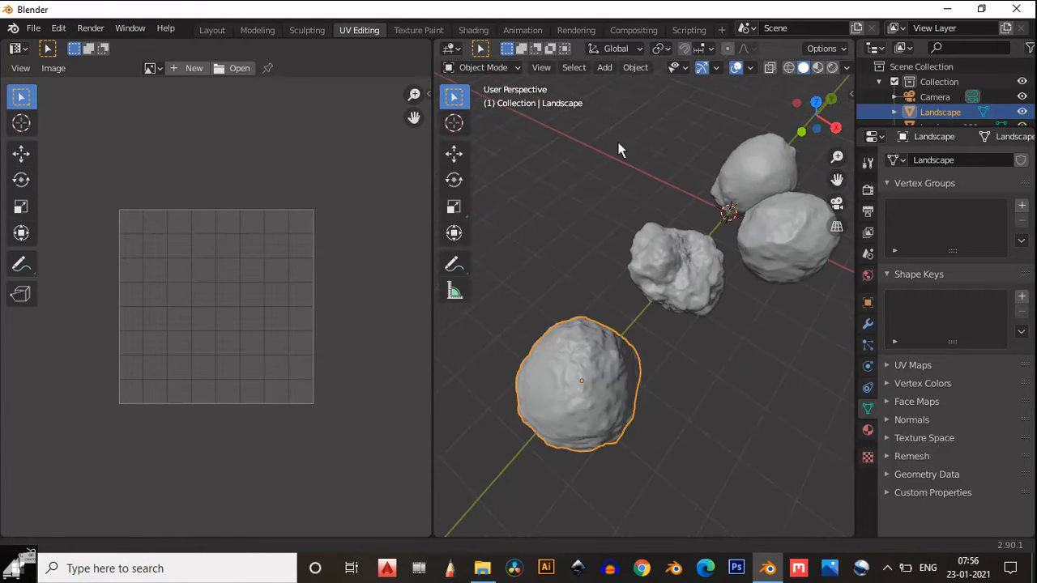
key("Tab")
key("Tab")
- Check the UV layouts of the second, third and fourth rocks in Edit Mode, ending with the fourth rock selected in Object Mode
left_click(677, 282)
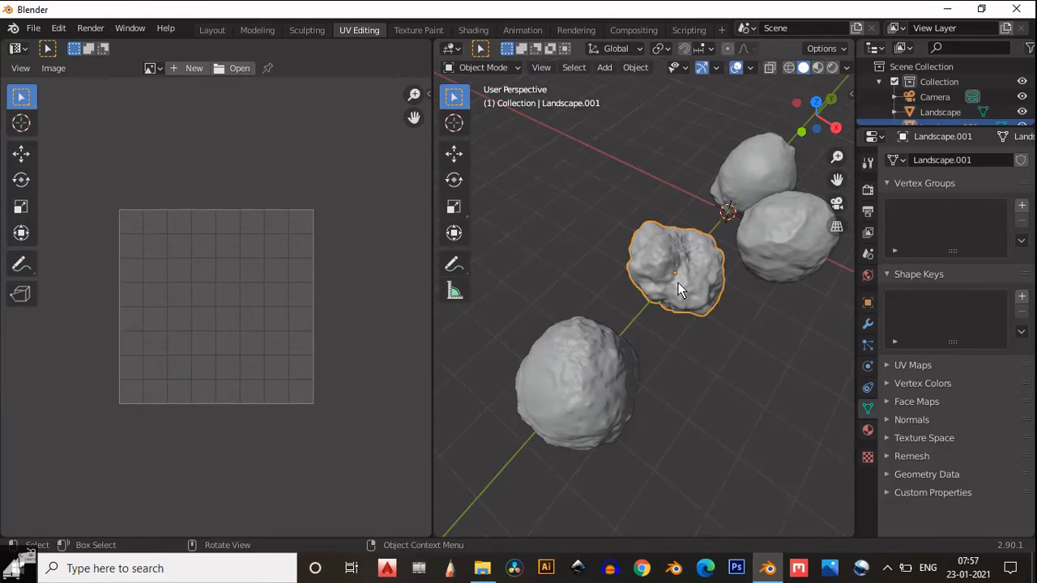
key("Tab")
key("Tab")
left_click(771, 247)
key("Tab")
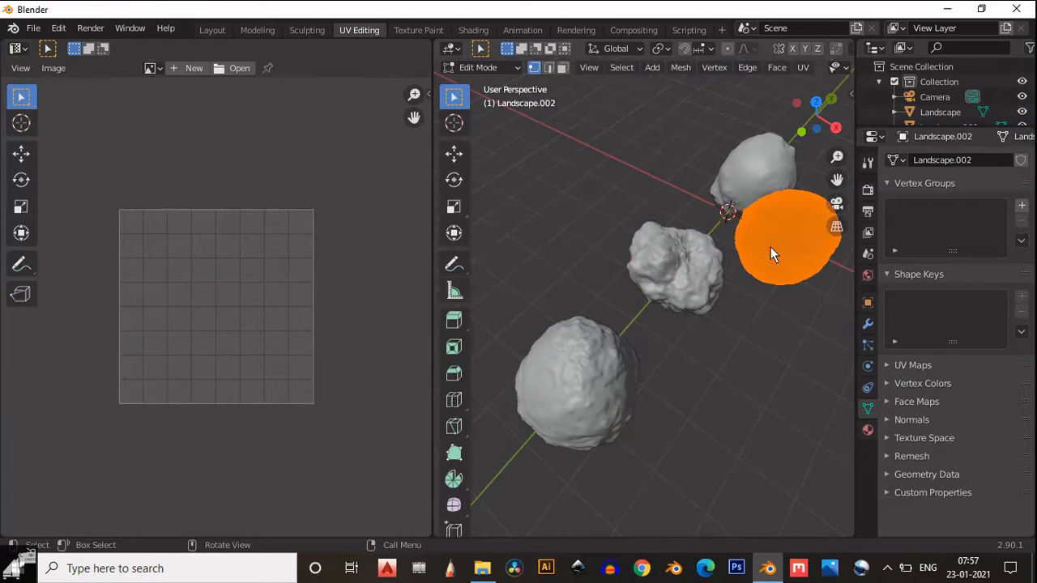
key("Tab")
left_click(762, 180)
key("Tab")
key("Tab")
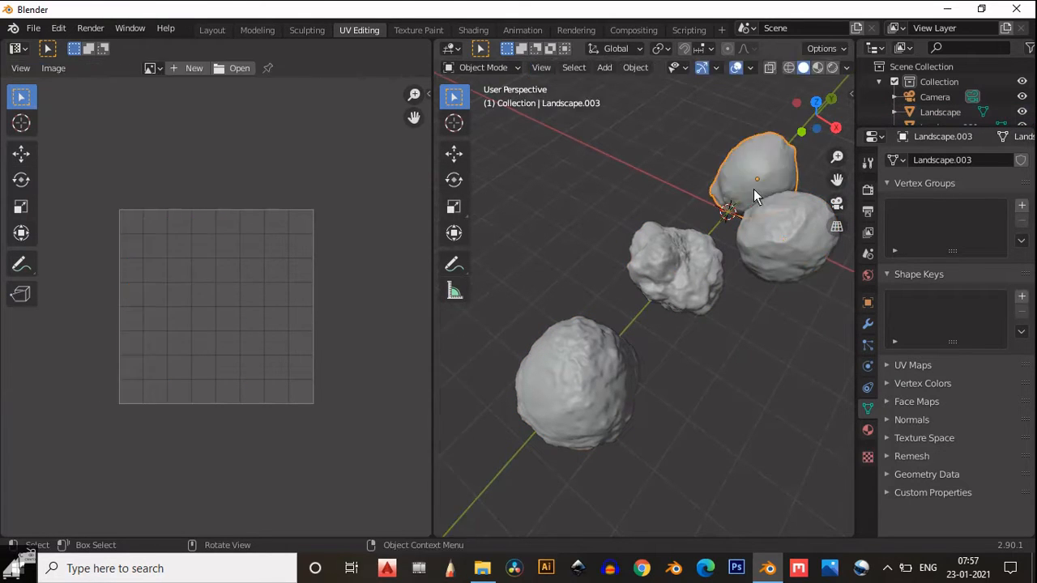
middle_click_drag(671, 328, 629, 331, "shift")
middle_click_drag(661, 268, 591, 259)
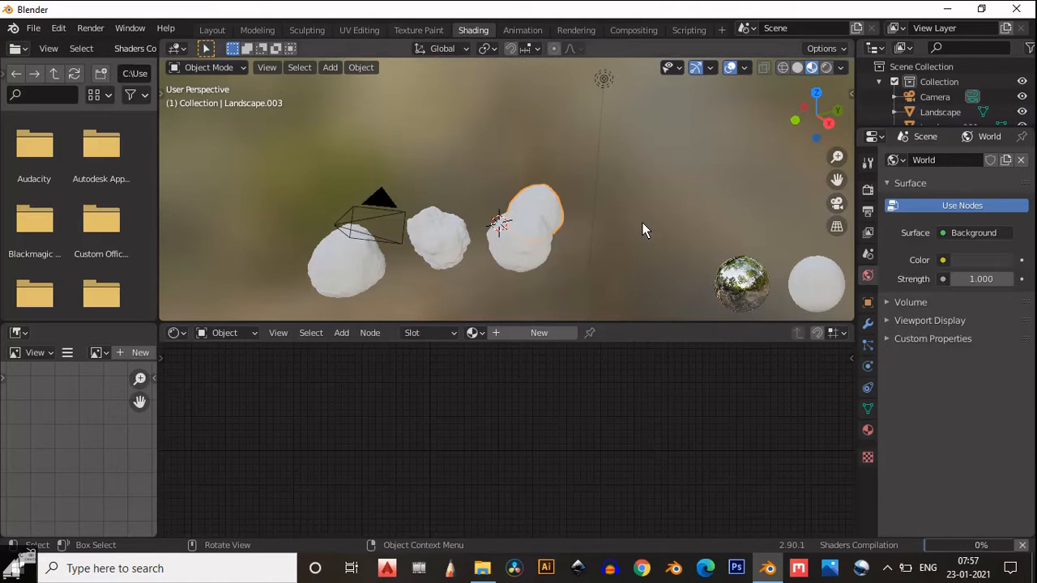
- Create a new material on the fourth rock and name it "rock texture"
left_click(544, 330)
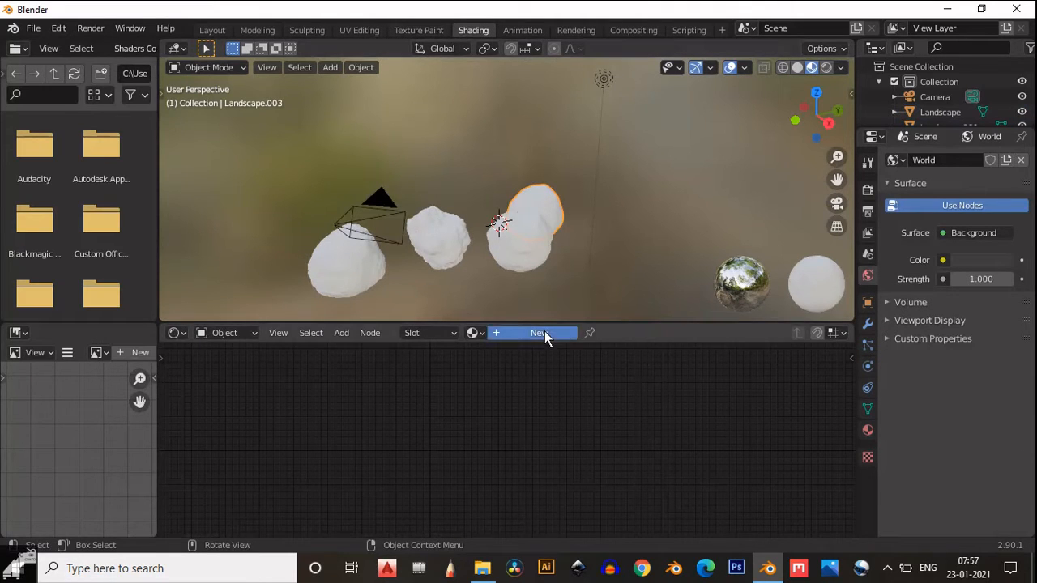
scroll(539, 412, "up", 3)
middle_click_drag(533, 415, 604, 444)
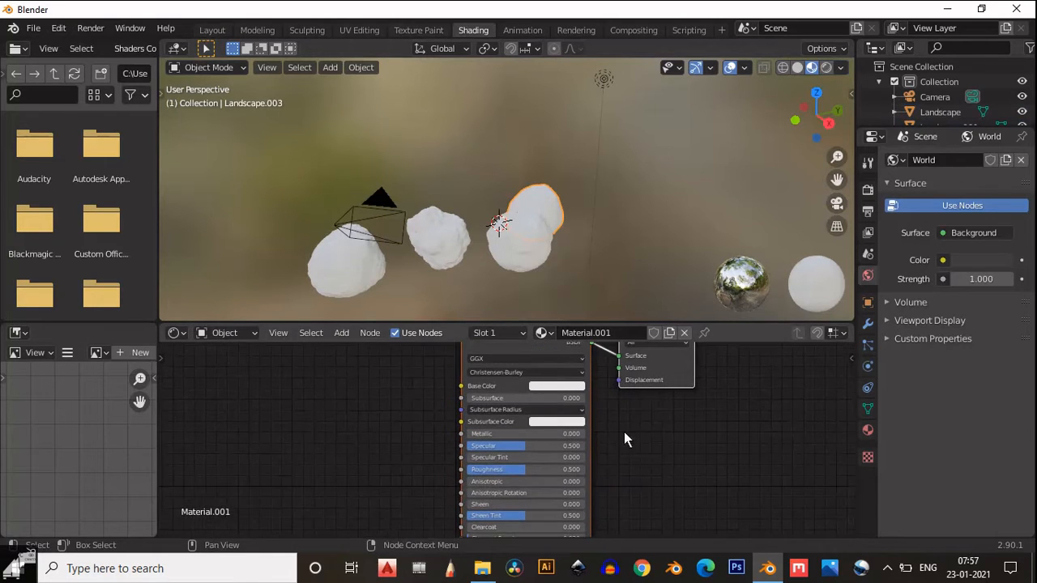
left_click(867, 430)
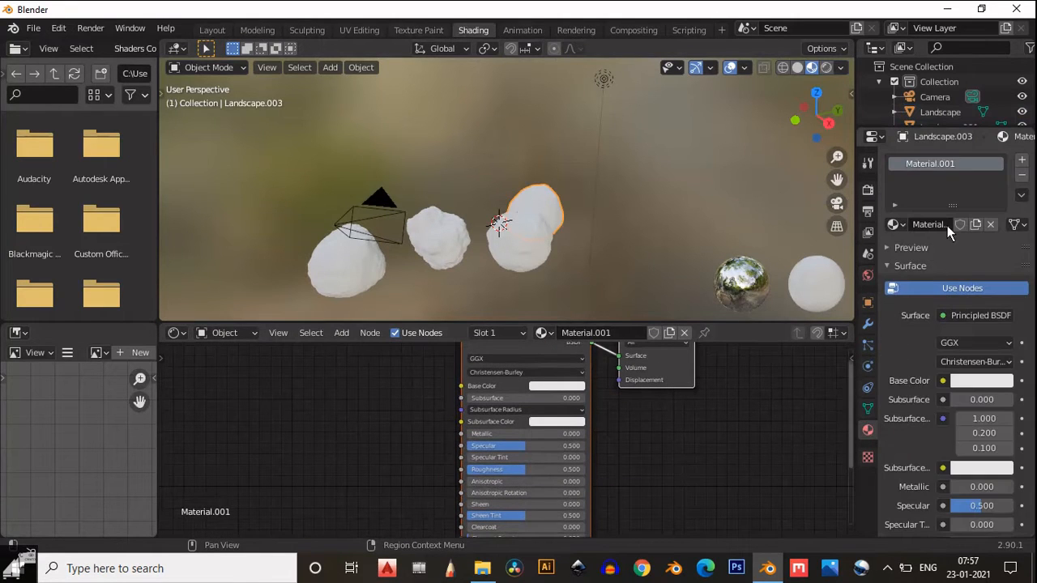
double_click(947, 225)
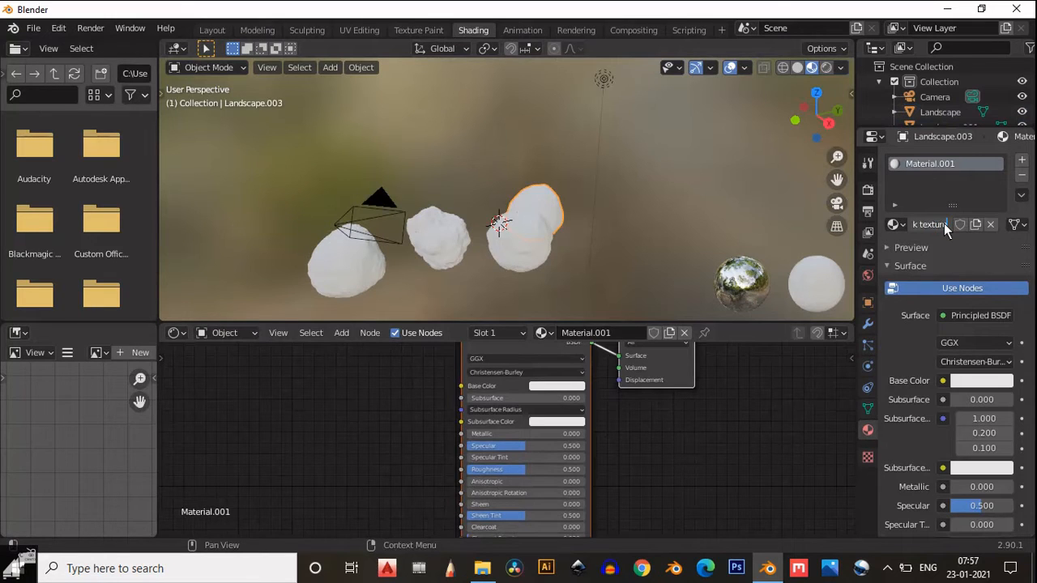
type("rock texture")
key("Return")
- Bring the Stone_Path_005_BaseColor image from File Explorer into Blender's shader editor and place its node apart from the Principled BSDF
middle_click_drag(673, 511, 735, 532)
left_click(484, 571)
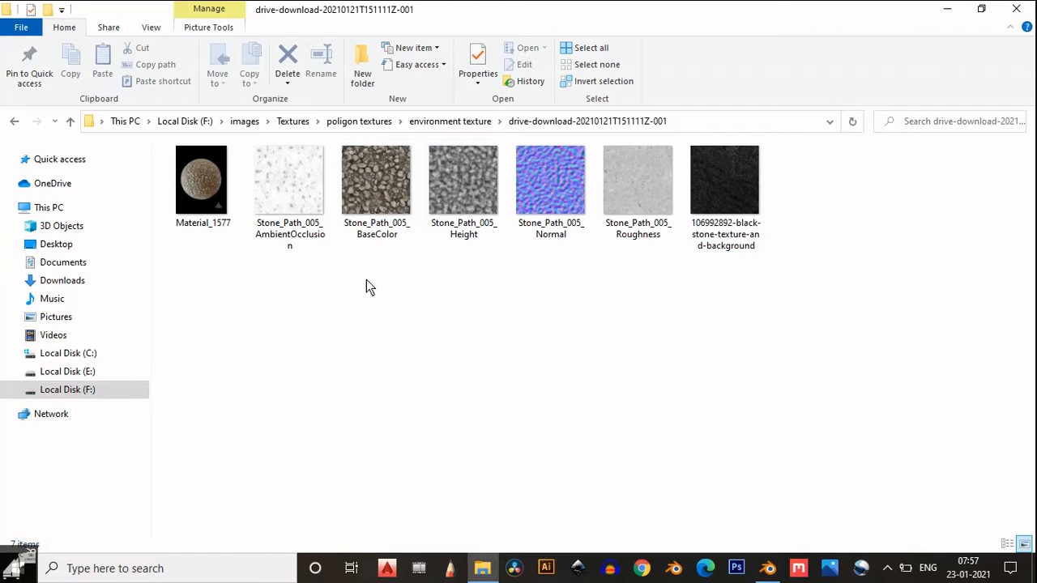
left_click(364, 177)
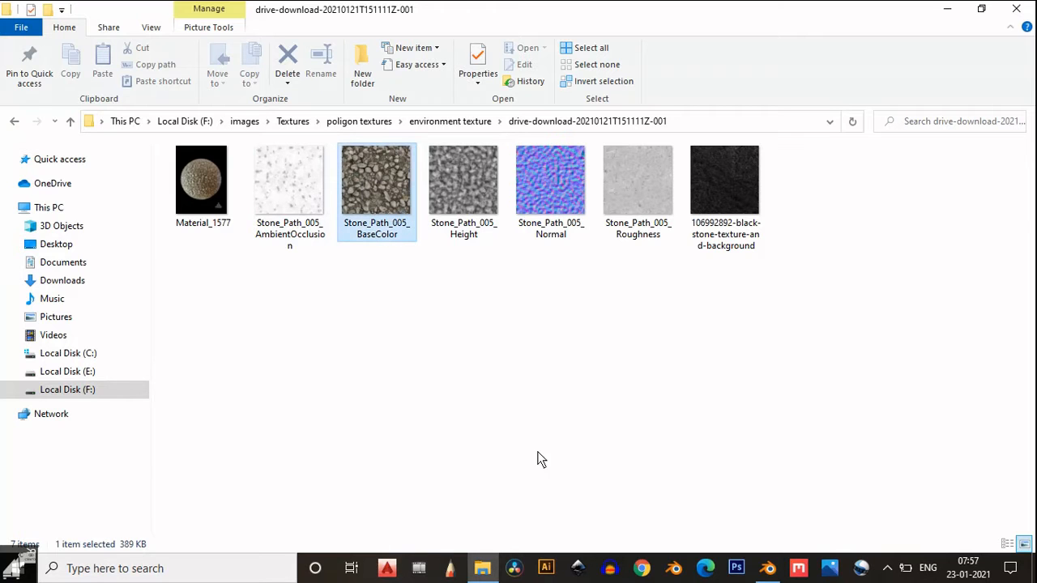
left_click(768, 568)
left_click_drag(376, 454, 376, 454)
middle_click_drag(377, 455, 566, 416)
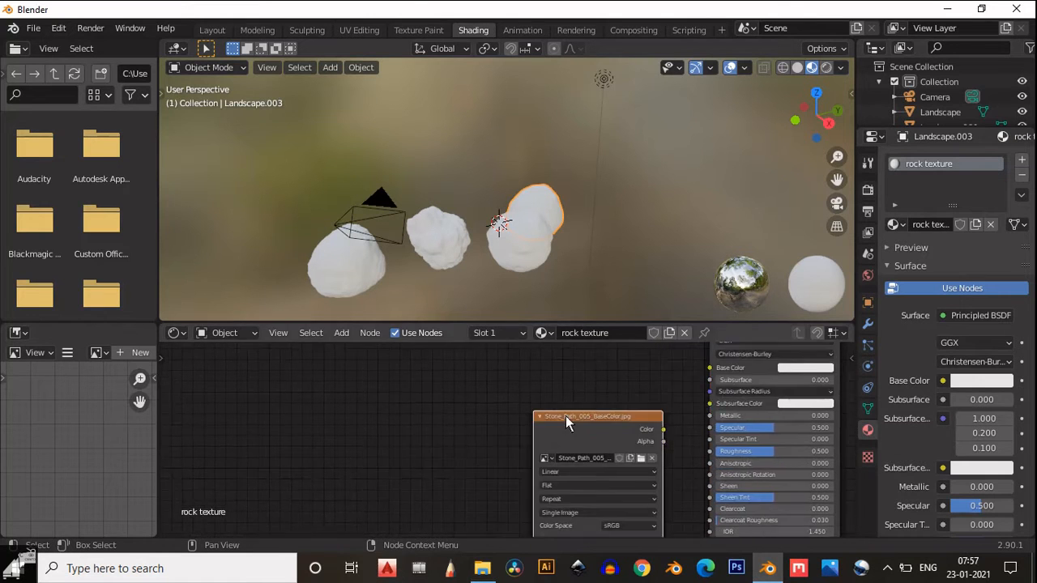
left_click_drag(566, 421, 360, 438)
- Connect the stone path texture's Color output to the Principled BSDF's Base Color and inspect the textured rock
left_click_drag(456, 450, 709, 367)
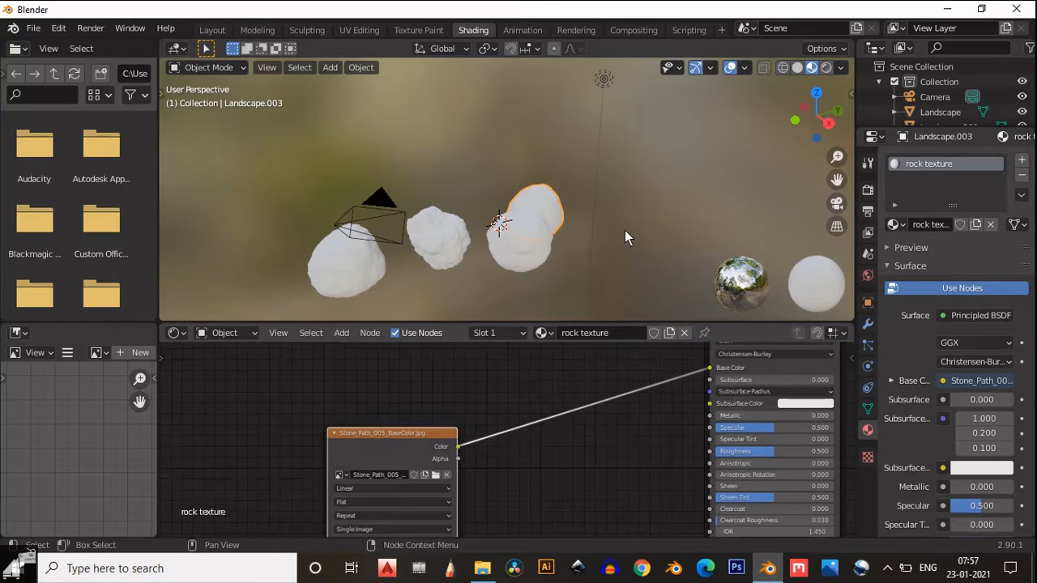
scroll(611, 204, "up", 3)
scroll(511, 210, "up", 3)
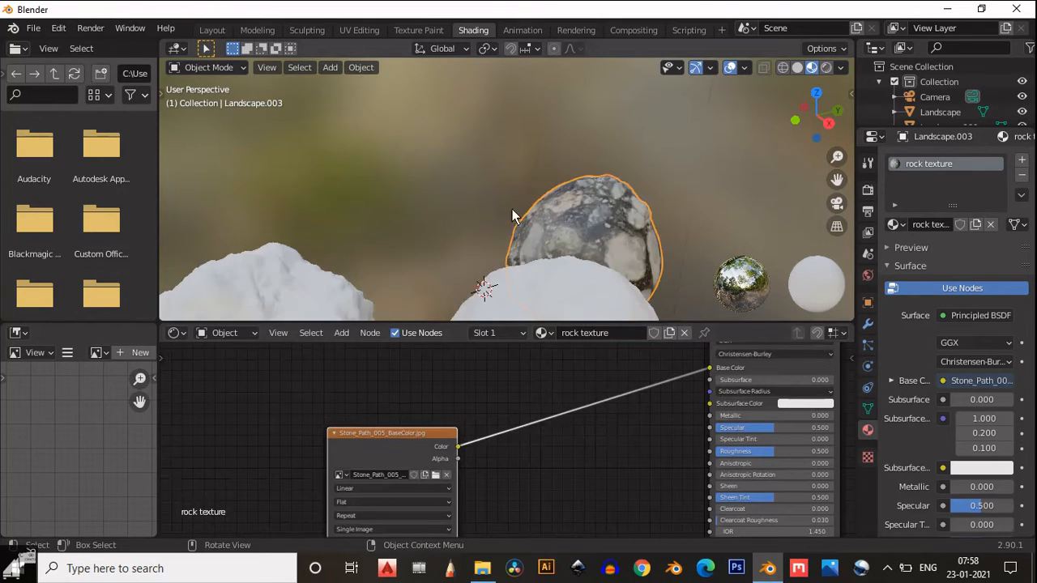
middle_click_drag(511, 210, 606, 230)
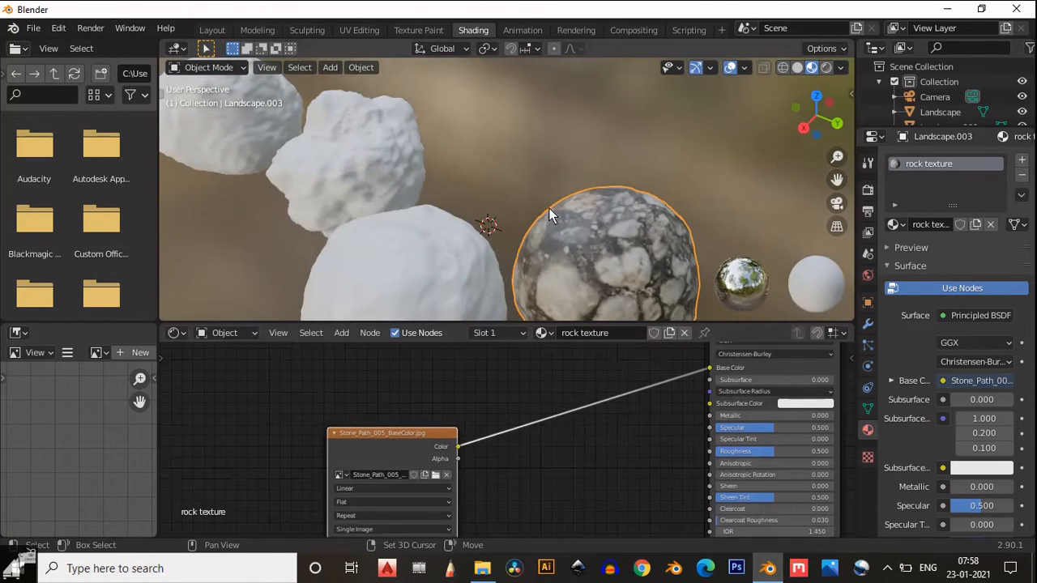
middle_click_drag(548, 208, 473, 299)
- Bring the 106992892-black-stone-texture-and-background image from File Explorer into the rock material as a second texture node above the stone path node
middle_click_drag(494, 403, 487, 395)
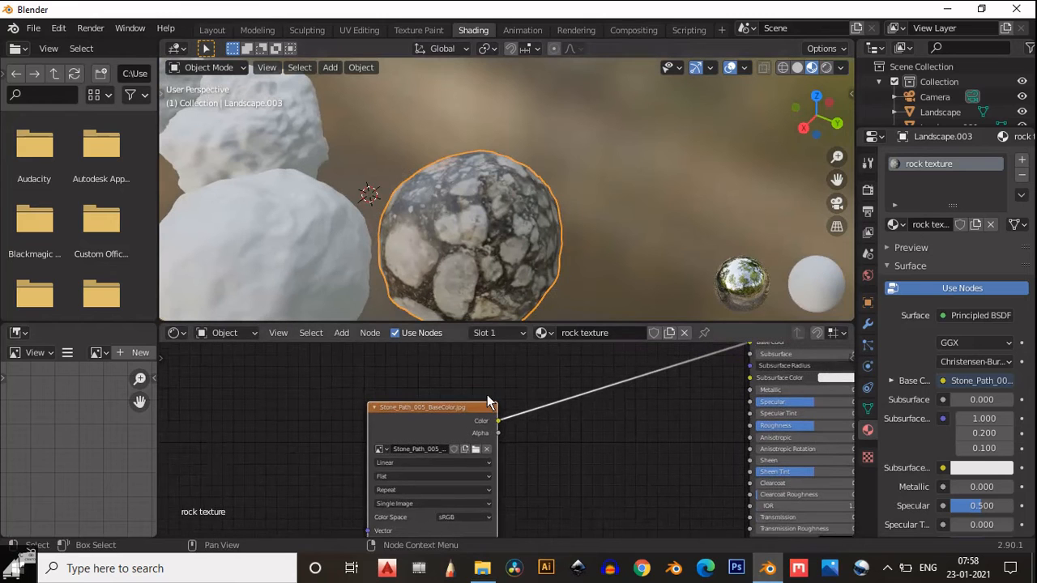
left_click_drag(464, 417, 424, 390)
middle_click_drag(530, 404, 540, 461)
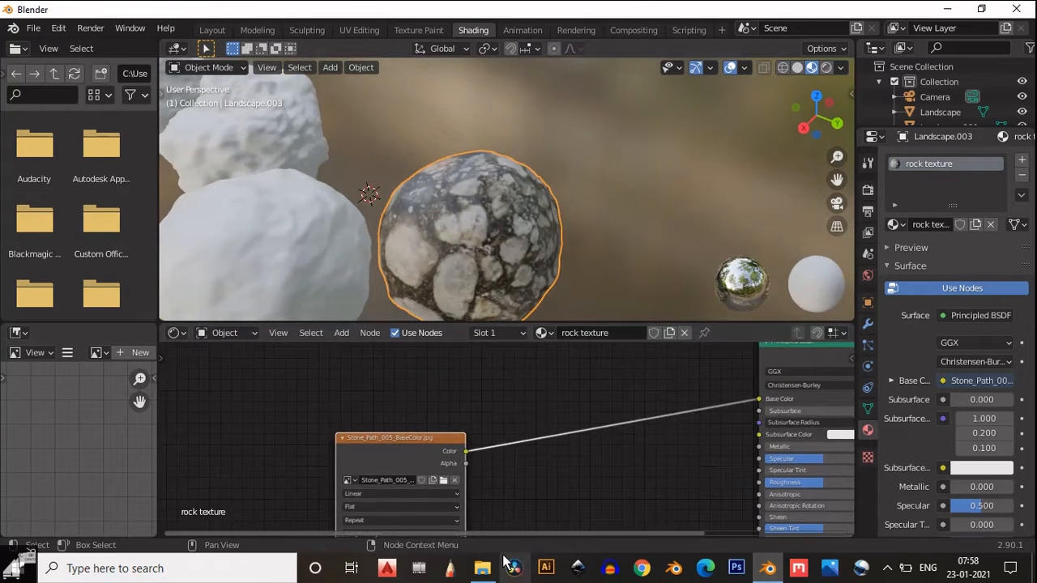
left_click(488, 564)
left_click_drag(725, 186, 577, 398)
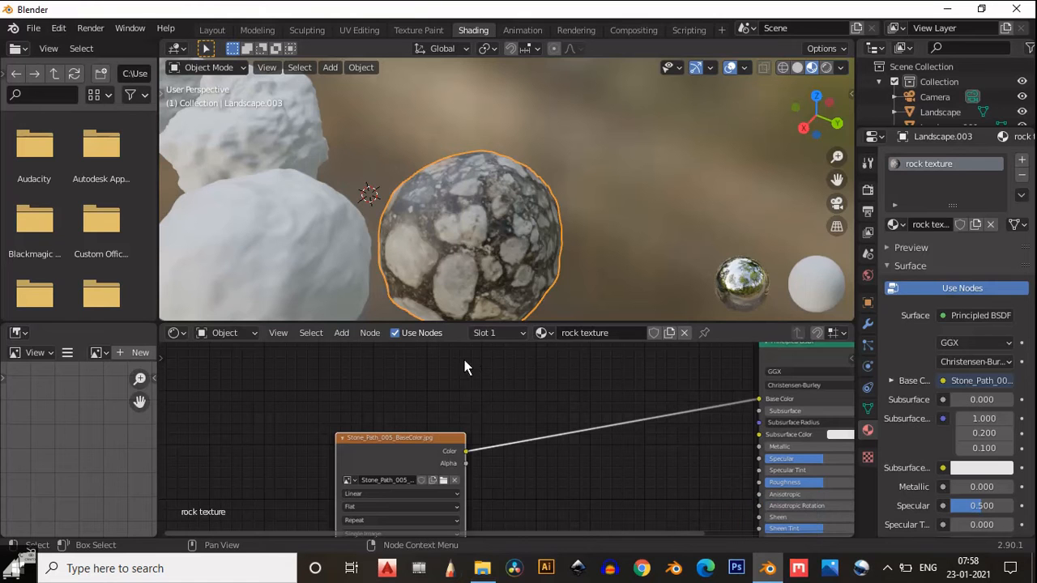
left_click_drag(464, 360, 468, 360)
middle_click_drag(491, 353, 577, 467, "shift")
left_click_drag(620, 486, 509, 425)
- Switch to File Explorer to review the black stone texture file, and return to Blender's shader editor
middle_click_drag(616, 446, 558, 370, "shift")
left_click(482, 567)
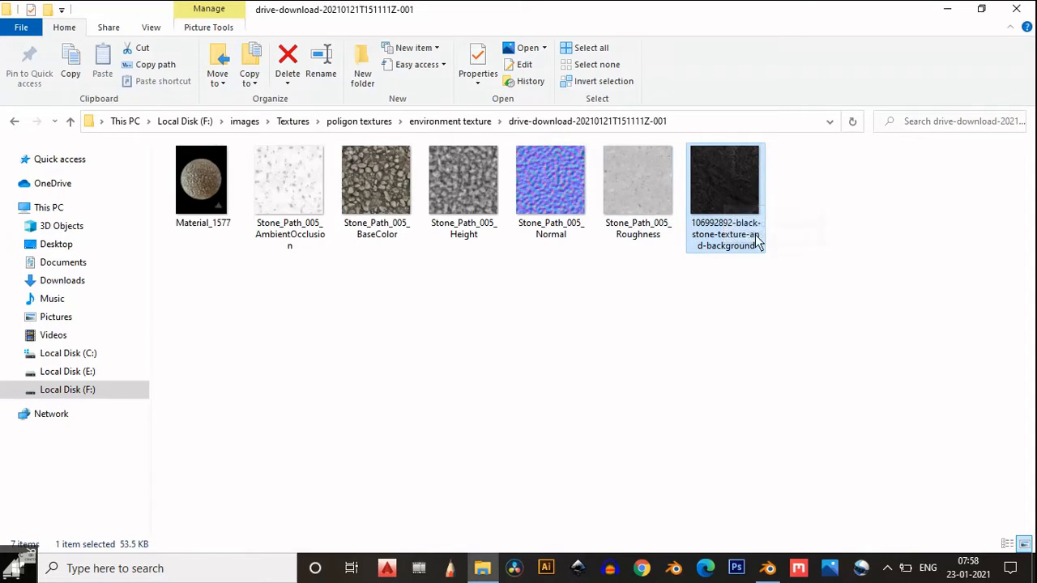
left_click(772, 571)
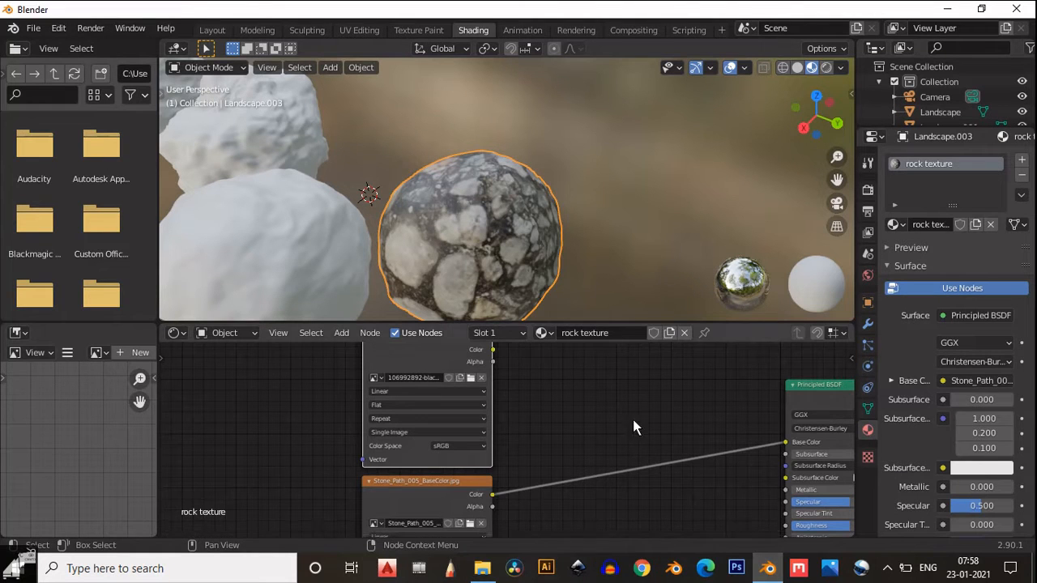
- Insert a MixRGB node on the link between the stone path texture and the Principled BSDF's Base Color
middle_click_drag(632, 420, 516, 427)
left_click_drag(392, 357, 565, 419)
key("shift+a")
mouse_move(542, 460)
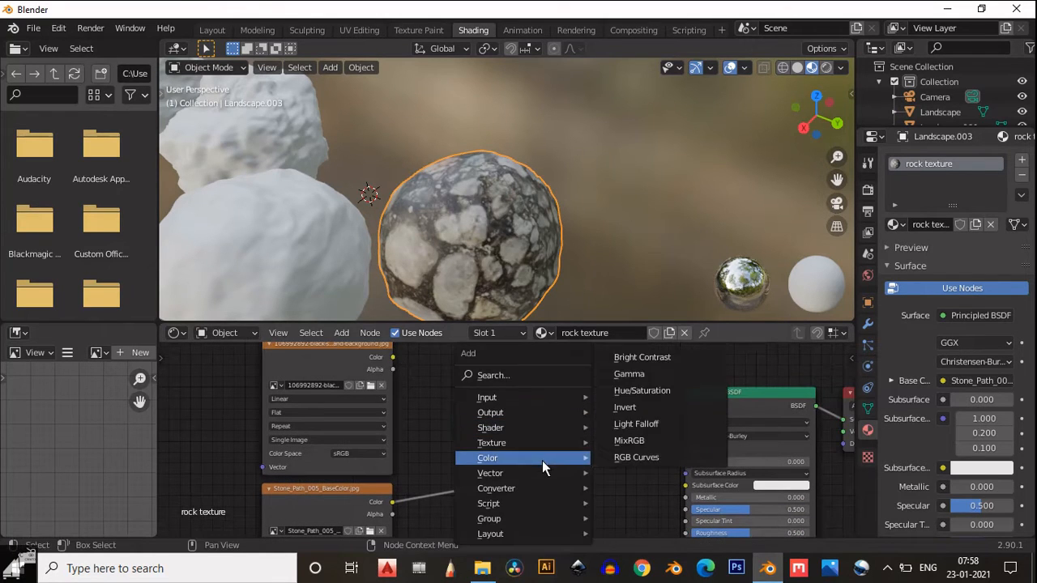
left_click(625, 441)
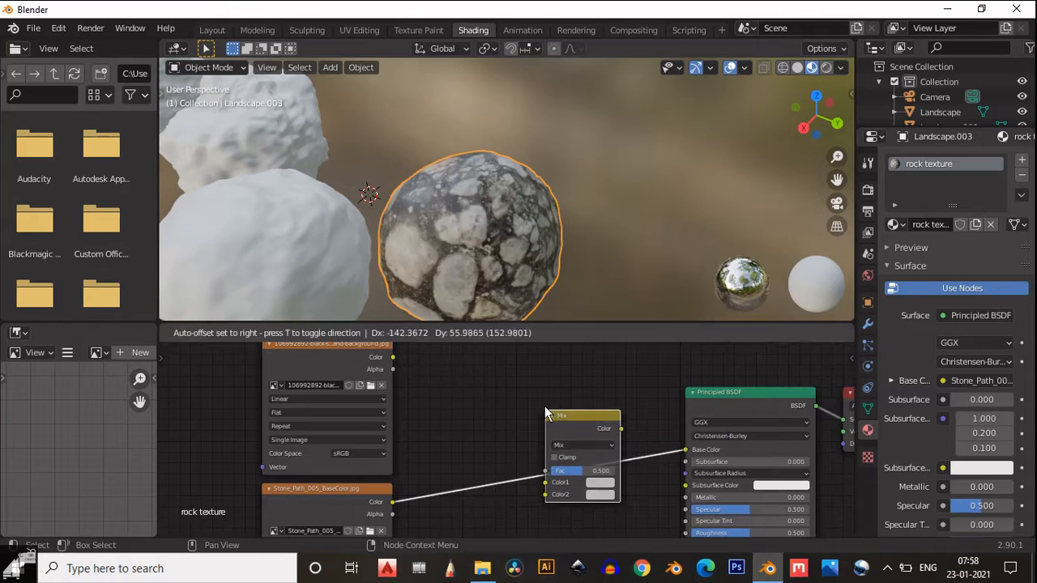
left_click(545, 406)
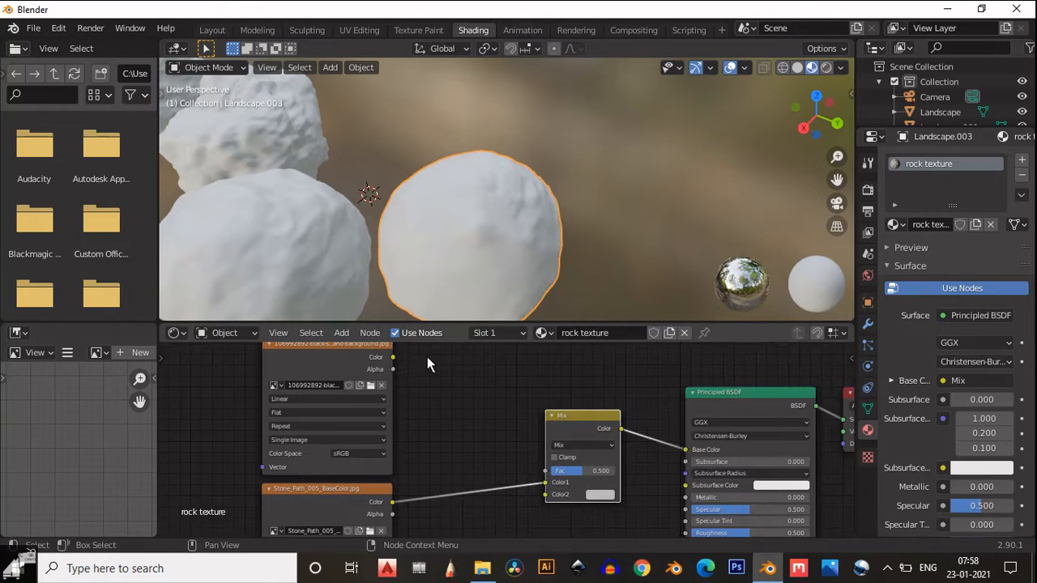
- Connect the black stone texture's Color output to the Mix node's Color2 input and check the blended rock
left_click_drag(392, 357, 557, 496)
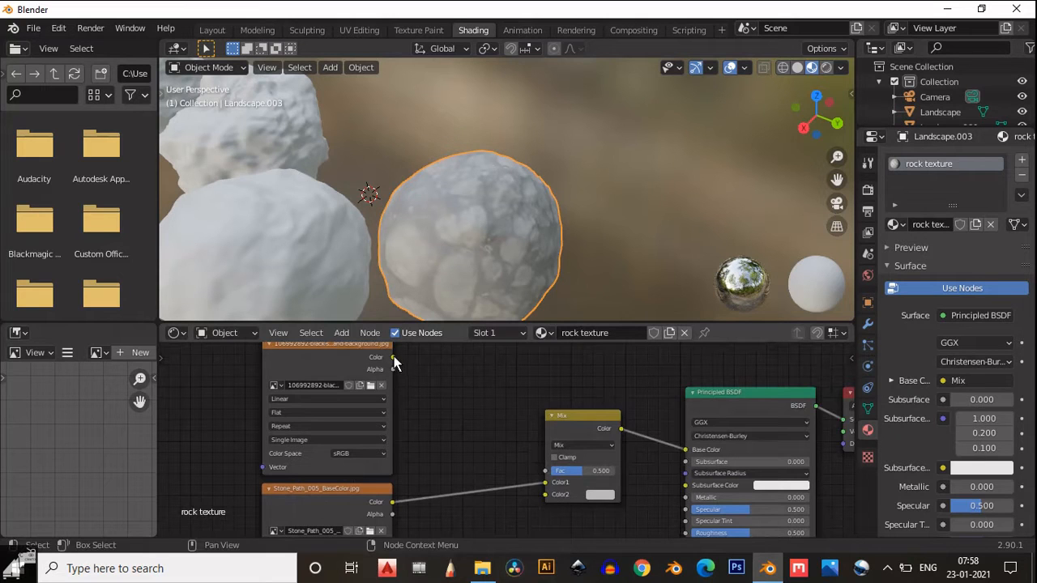
left_click_drag(393, 357, 547, 495)
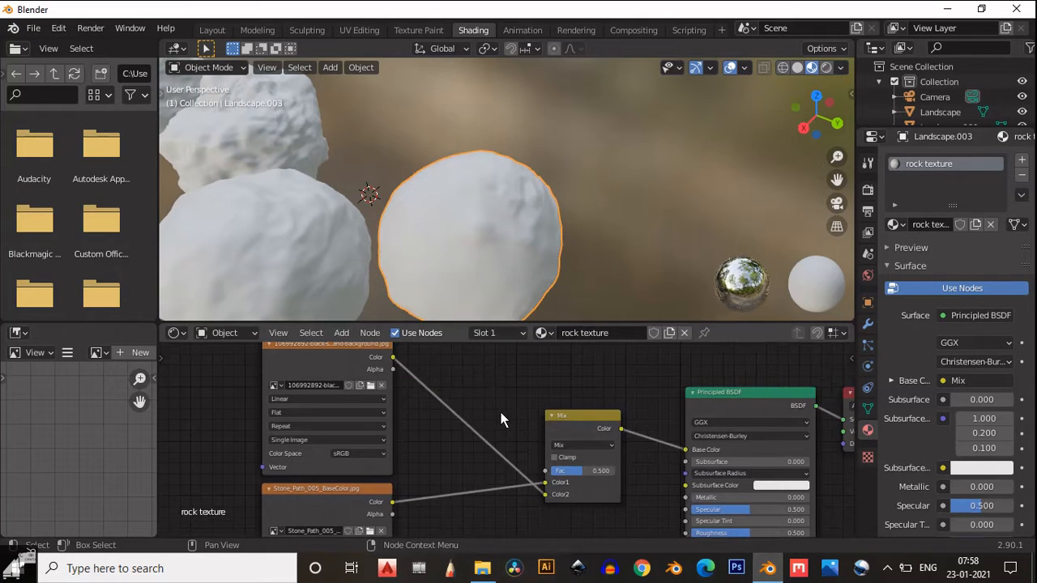
middle_click_drag(523, 386, 524, 416)
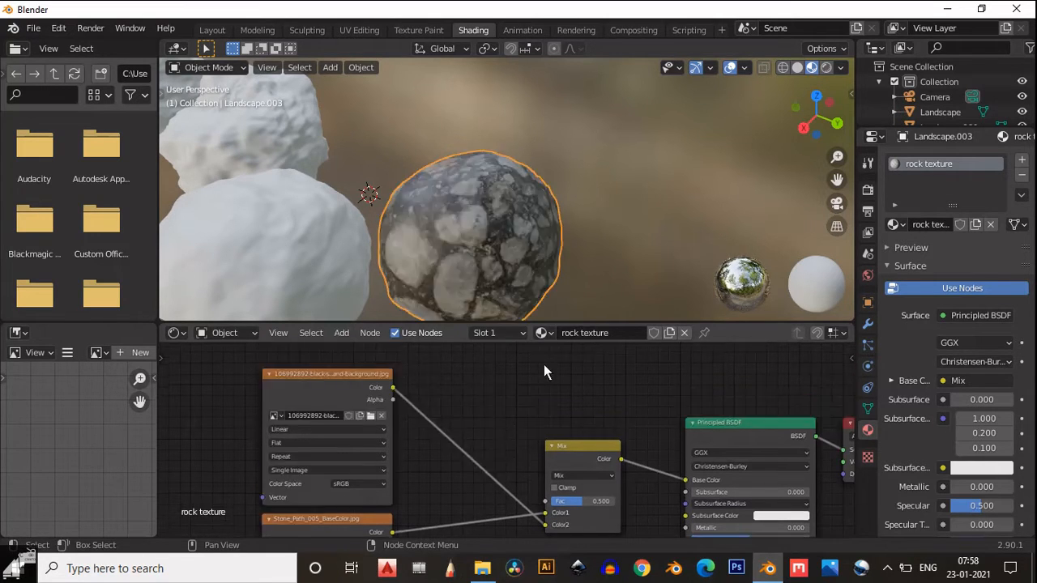
middle_click_drag(498, 372, 548, 460)
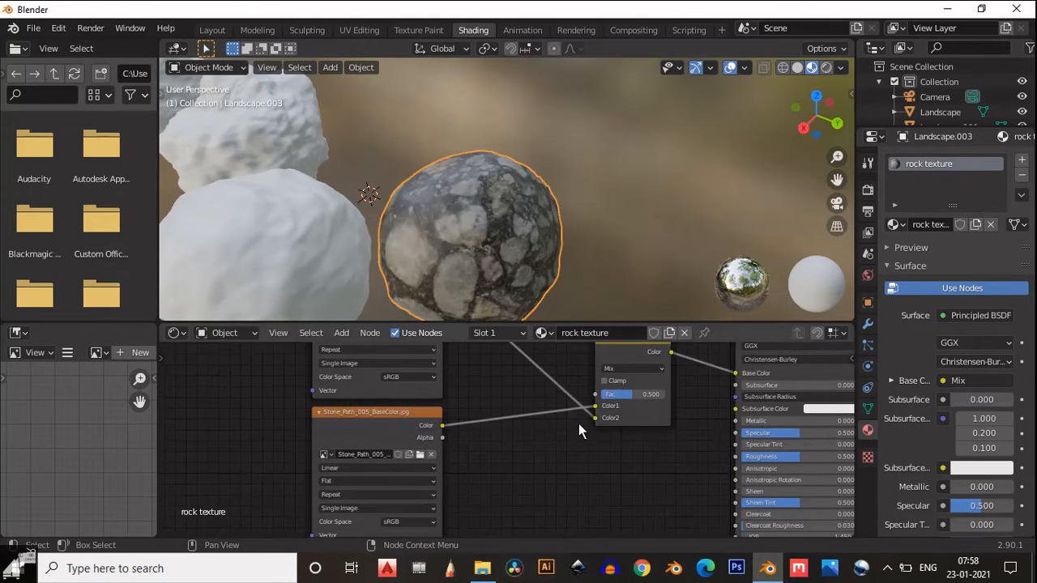
- Reroute the black stone texture's Color link from the Mix node to the Principled BSDF's Base Color and inspect the rock
left_click_drag(594, 418, 736, 374)
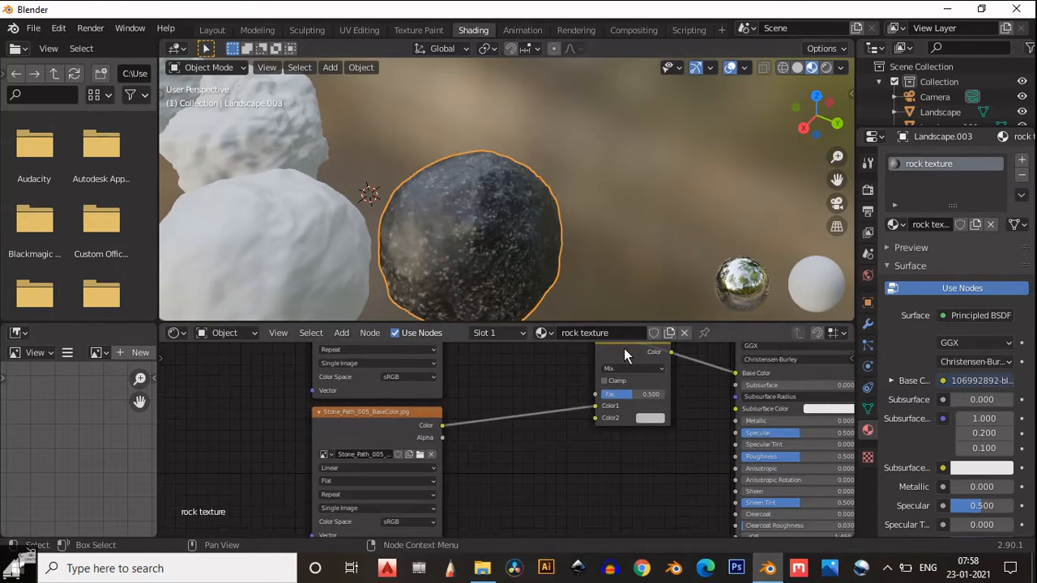
left_click_drag(620, 351, 564, 411)
middle_click_drag(531, 241, 456, 243)
scroll(455, 243, "up", 1)
- Delete the stone path texture node and the Mix node
middle_click_drag(552, 376, 615, 509)
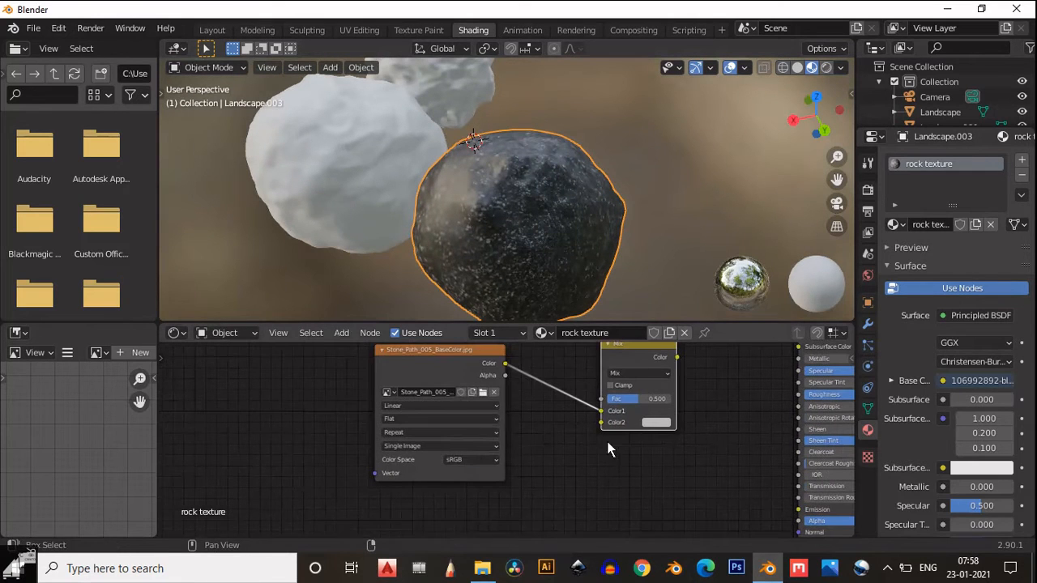
left_click_drag(677, 466, 414, 356)
key("x")
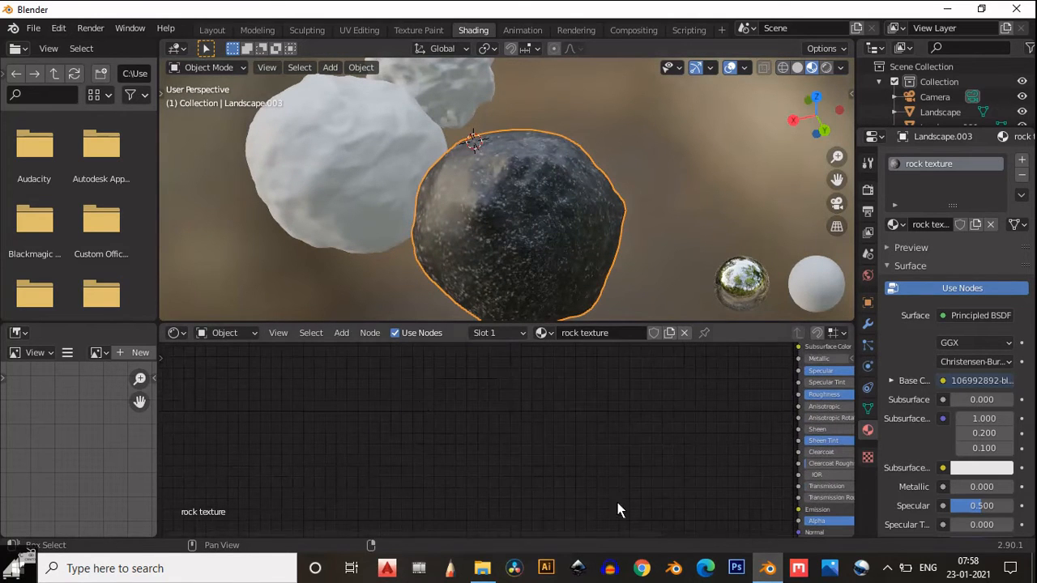
- Add a Bump node and connect its Normal output to the Principled BSDF's Normal input
middle_click_drag(602, 535, 470, 433)
scroll(470, 433, "down", 2)
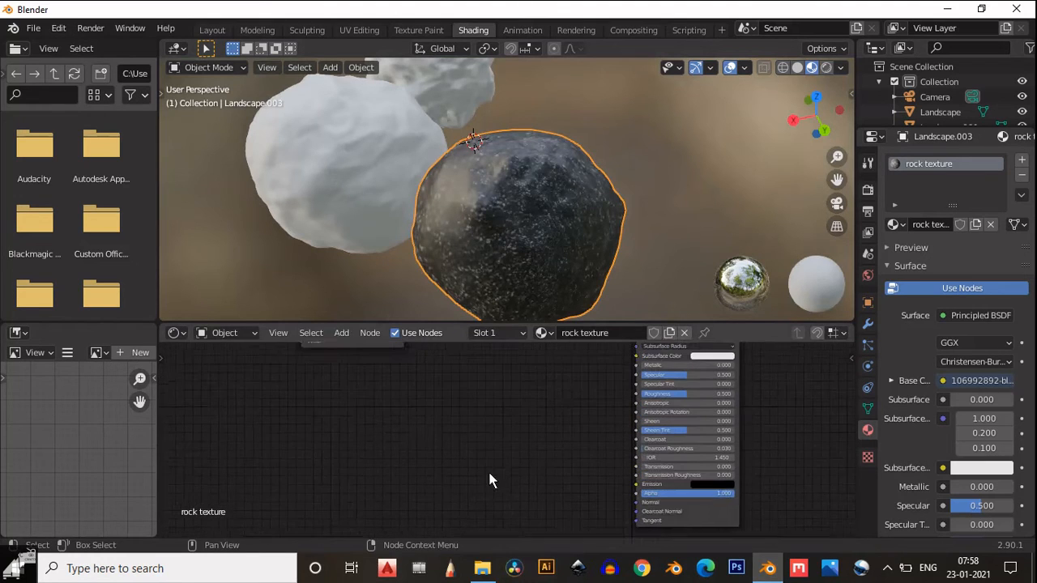
key("shift+a")
mouse_move(476, 471)
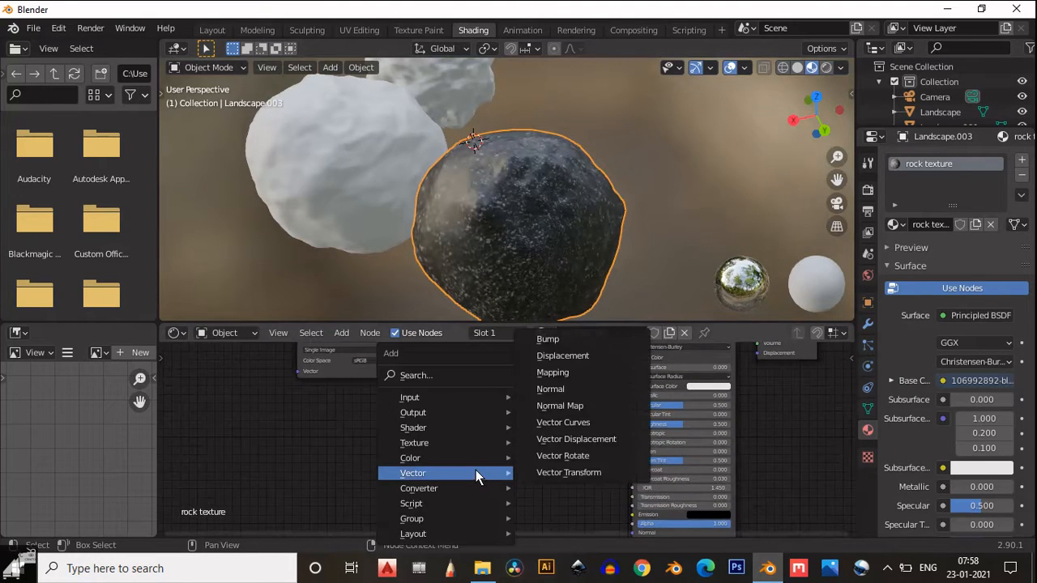
left_click(548, 338)
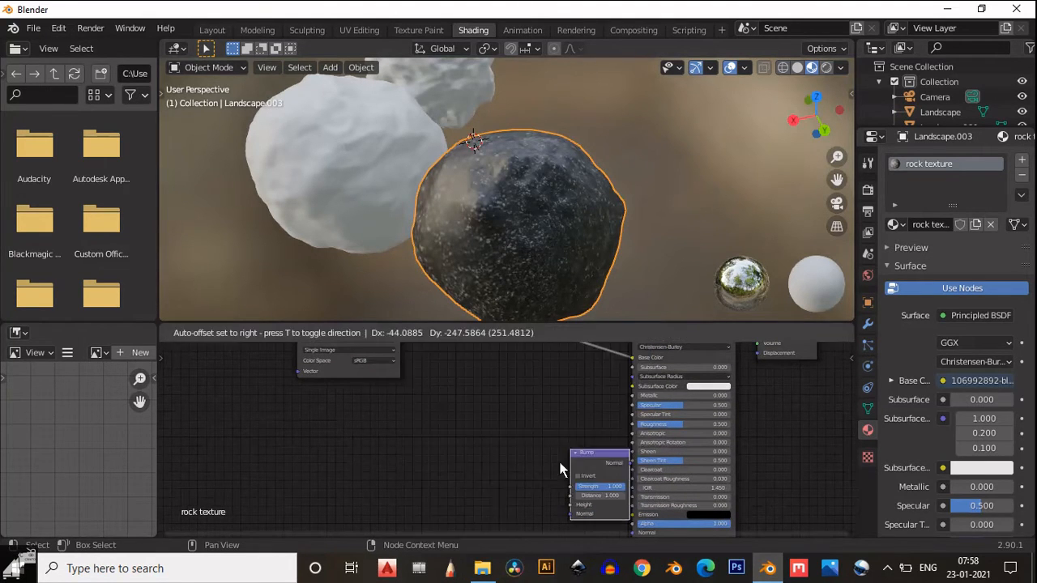
left_click(504, 475)
mouse_move(504, 475)
left_mouse_down()
mouse_move(551, 394)
mouse_move(658, 461)
mouse_move(648, 451)
left_mouse_up()
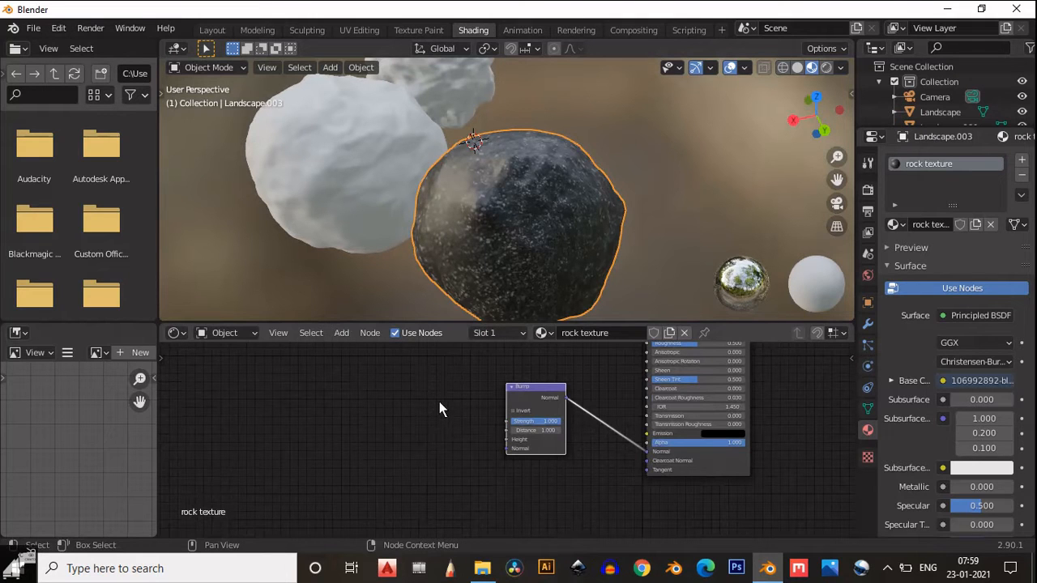
- Move the black stone texture node nearer the Bump node and place a duplicate of it directly below
middle_click_drag(439, 406, 453, 487)
left_click(388, 380)
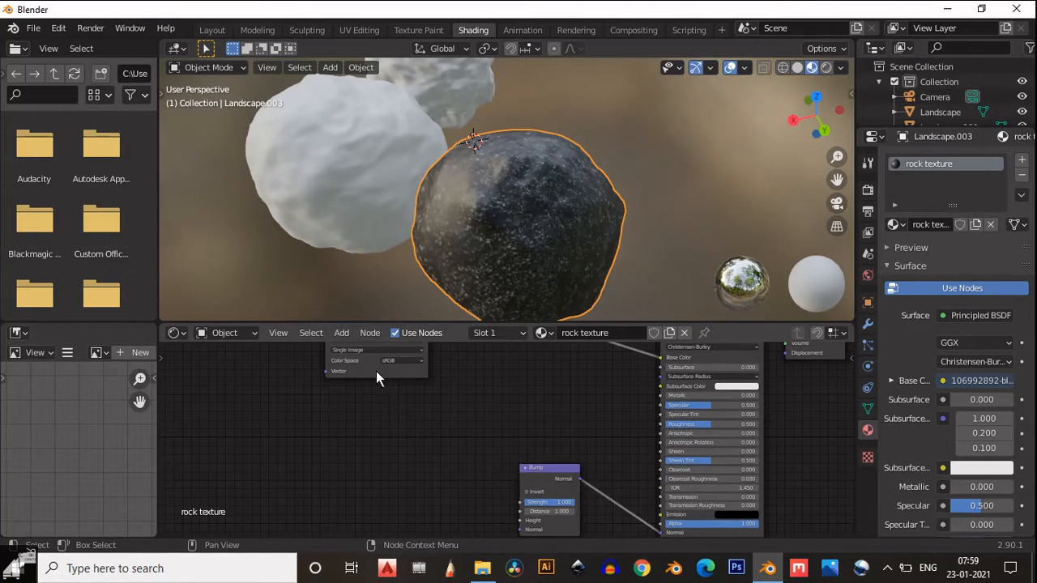
left_click_drag(376, 371, 363, 463)
middle_click_drag(508, 484, 503, 426)
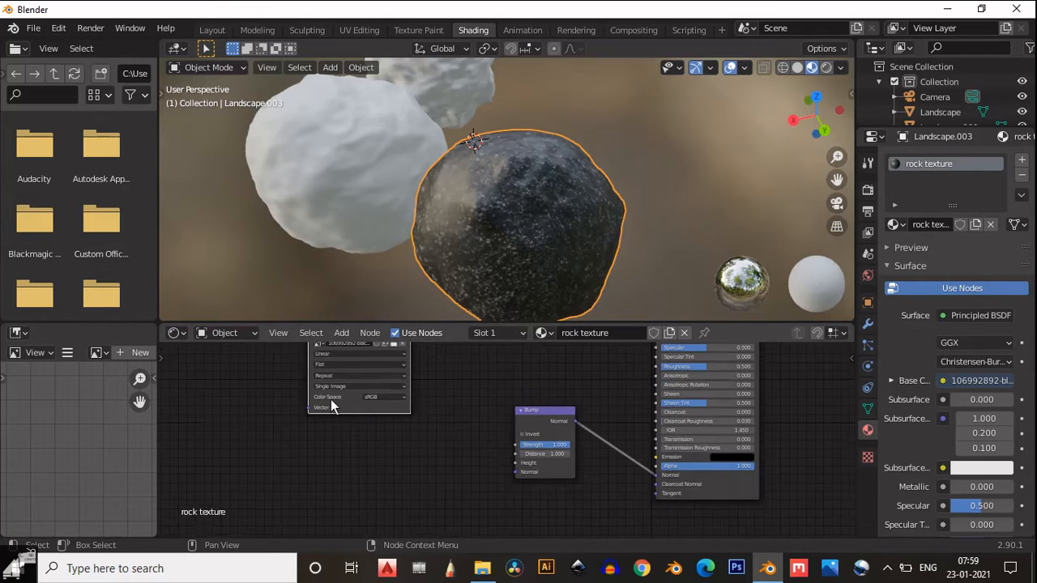
left_click_drag(331, 405, 335, 436)
key("shift+d")
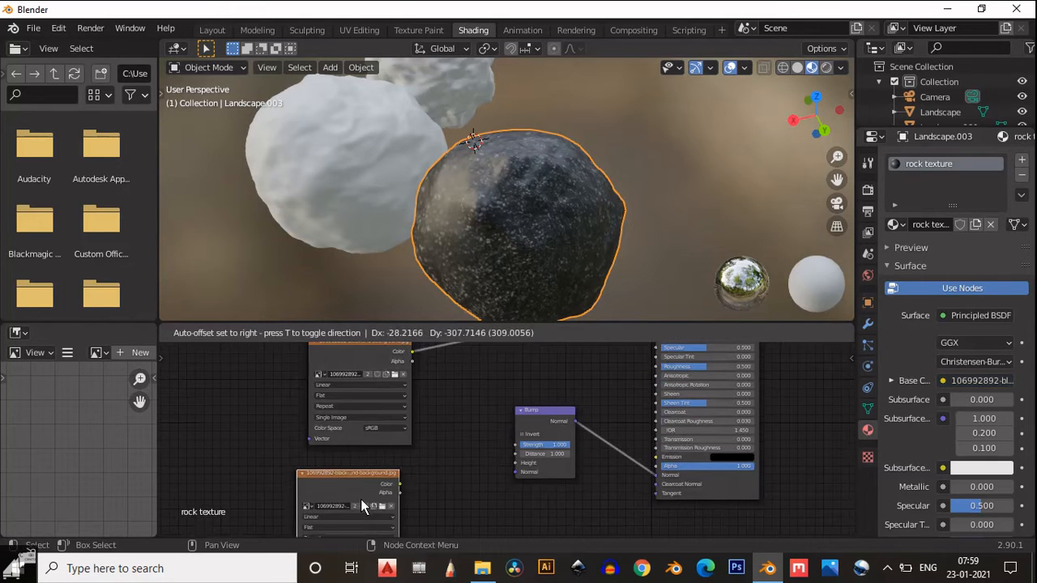
left_click(367, 492)
middle_click_drag(471, 453, 477, 354)
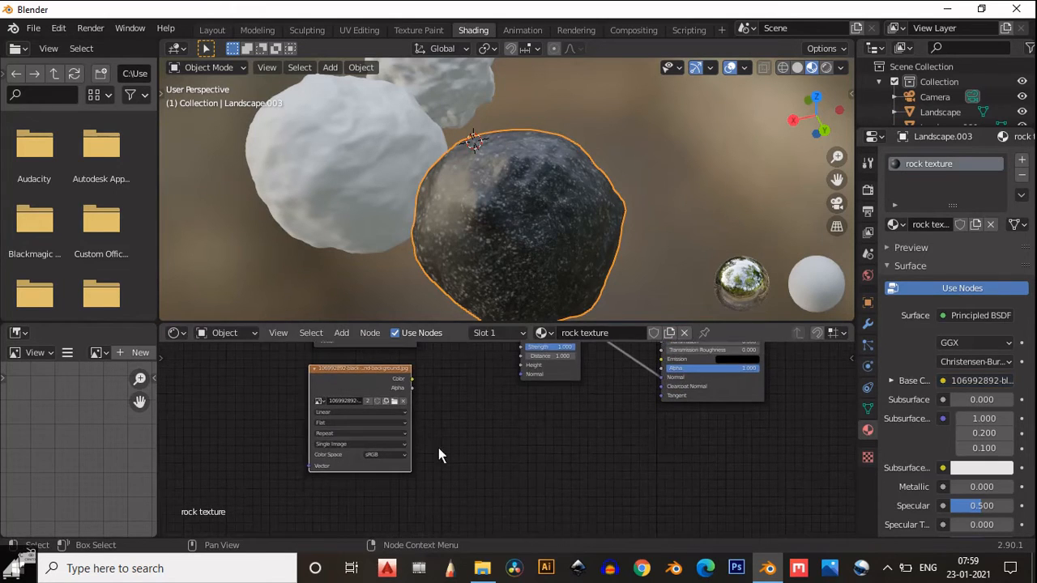
- Set the duplicated texture's color space to Non-Color and connect its Color output to the Bump node's Height input
left_click(392, 458)
left_click(385, 493)
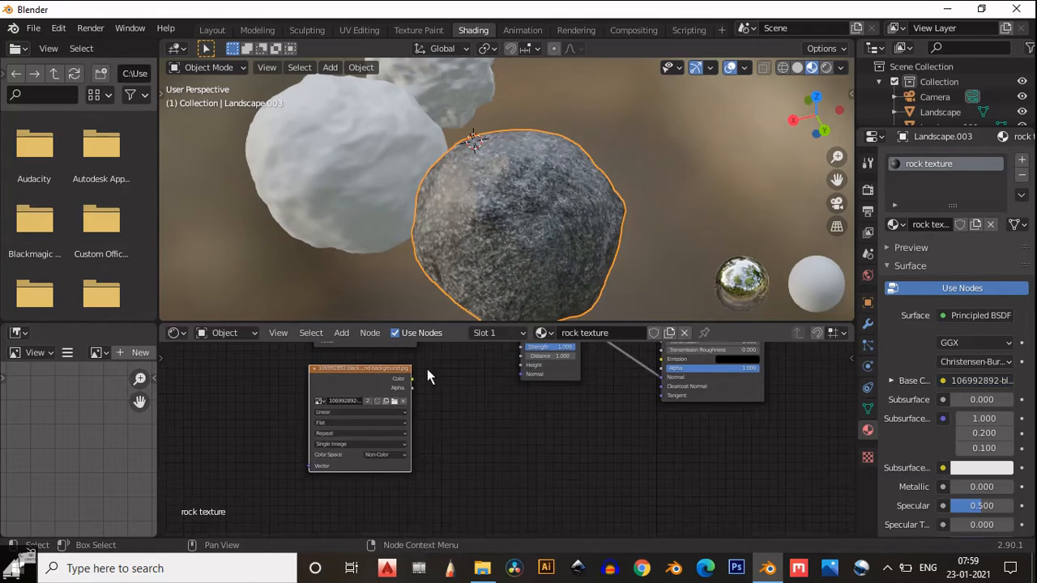
left_click_drag(411, 379, 521, 367)
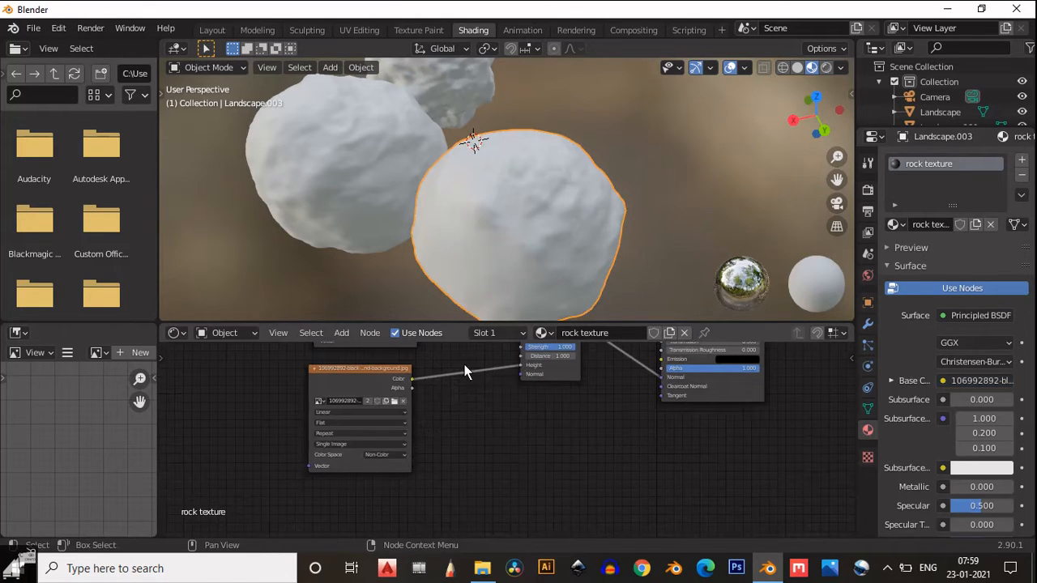
- Set the color space of the black stone texture feeding Base Color to sRGB and inspect the bumped rock surface
mouse_move(464, 365)
middle_mouse_down()
mouse_move(475, 472)
mouse_move(477, 459)
middle_mouse_up()
left_click(390, 471)
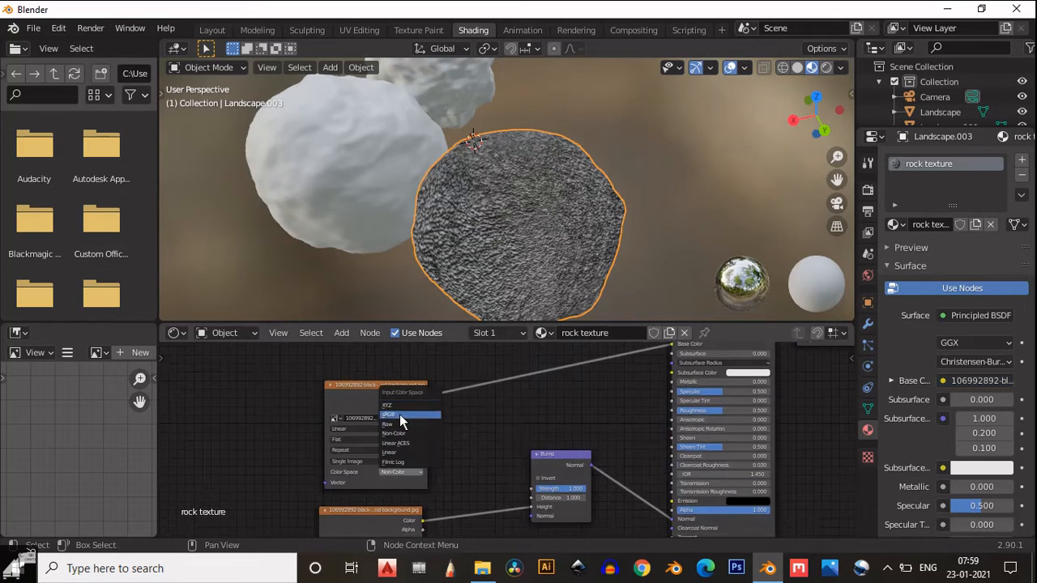
left_click(399, 414)
middle_click_drag(478, 431, 477, 407)
scroll(569, 236, "up", 6)
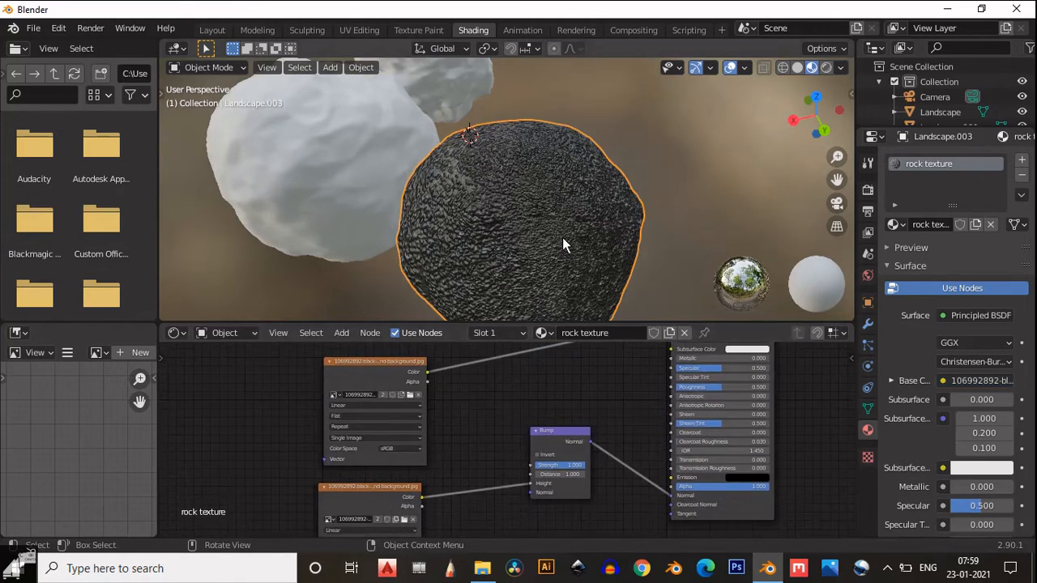
middle_click_drag(452, 203, 569, 196)
scroll(527, 215, "down", 2)
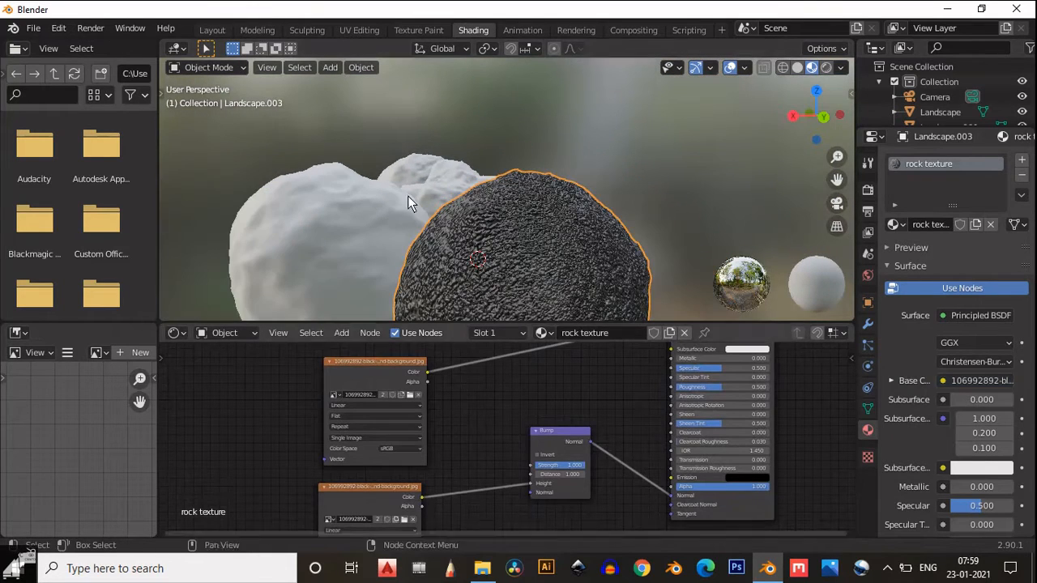
- Reposition the duplicated texture, add a Normal Map node below it, and connect the Normal output to the Bump node's Normal input
scroll(490, 417, "down", 2)
middle_click_drag(480, 427, 515, 412)
left_click_drag(515, 412, 464, 402)
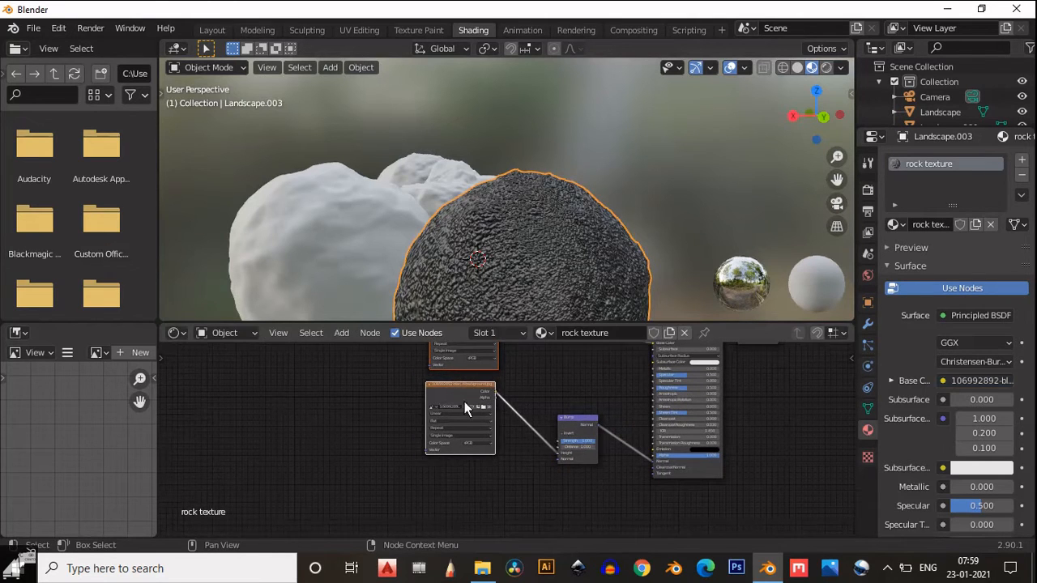
middle_click_drag(538, 457, 508, 382)
key("shift+a")
mouse_move(493, 386)
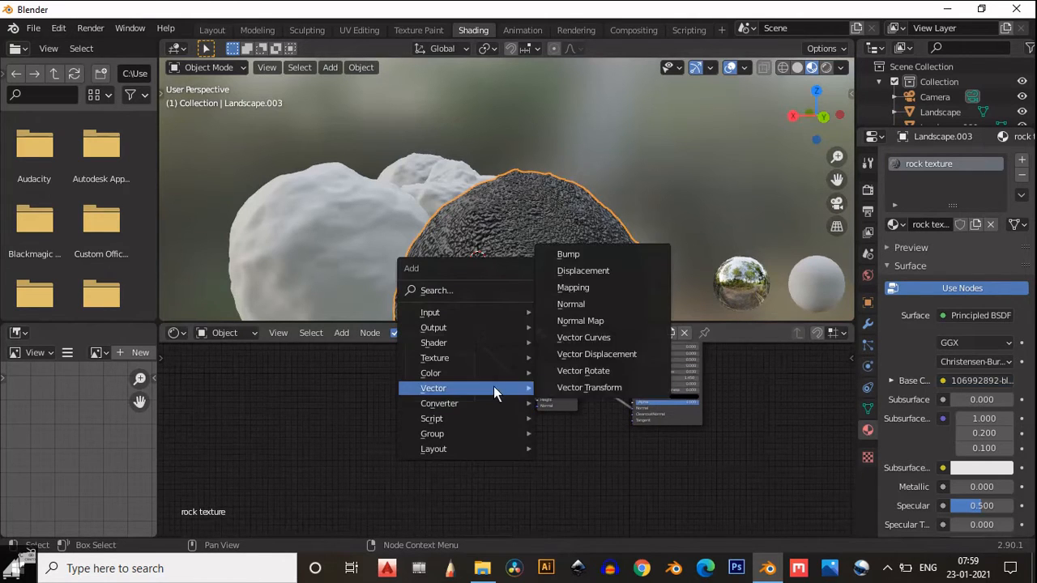
left_click(579, 321)
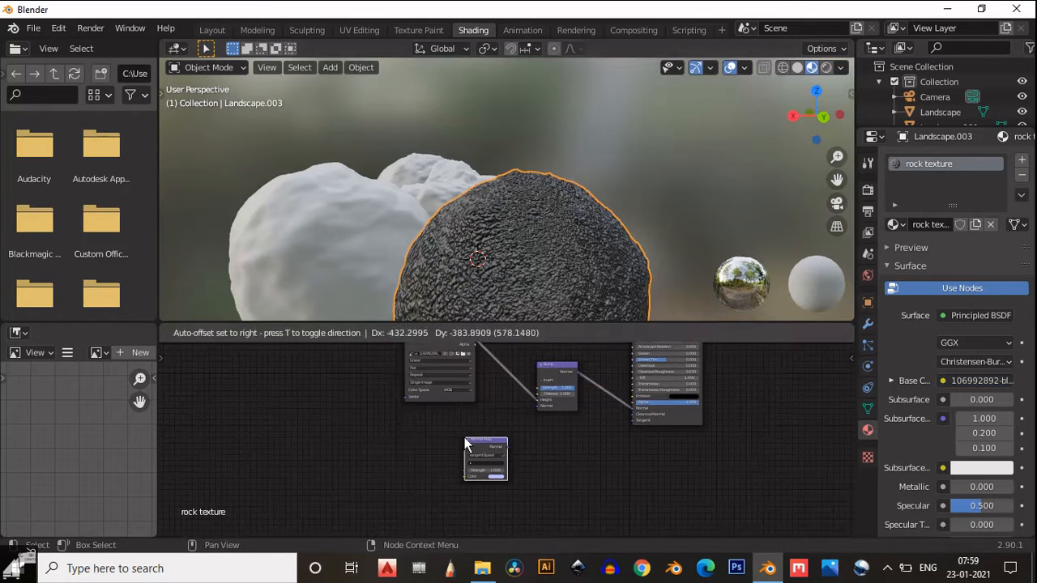
left_click(504, 451)
left_click_drag(505, 446, 540, 405)
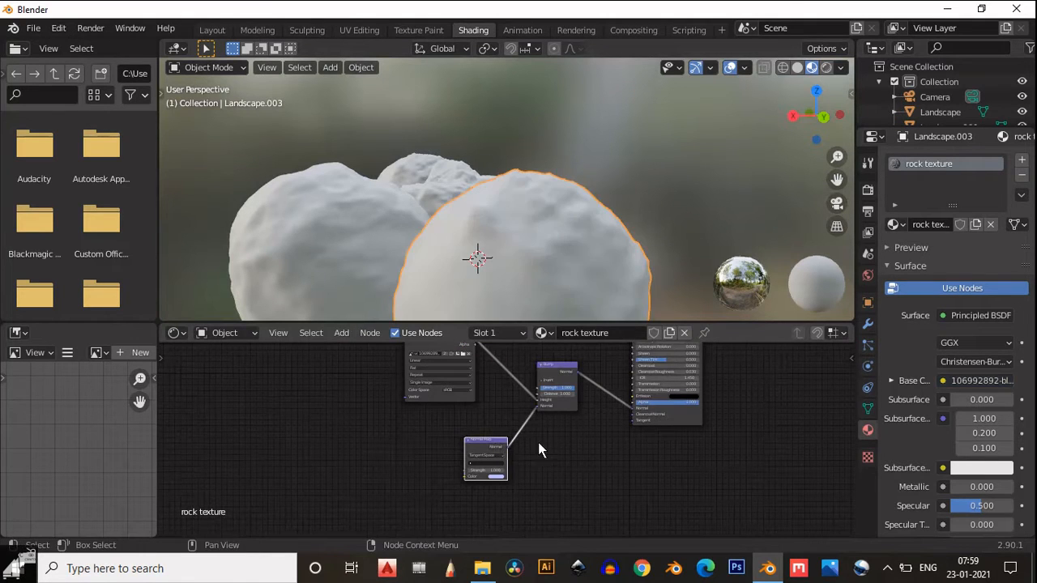
- Bring the Stone_Path_005_Normal image from File Explorer into the shader editor and connect its Color output to the Normal Map's Color input
left_click(482, 567)
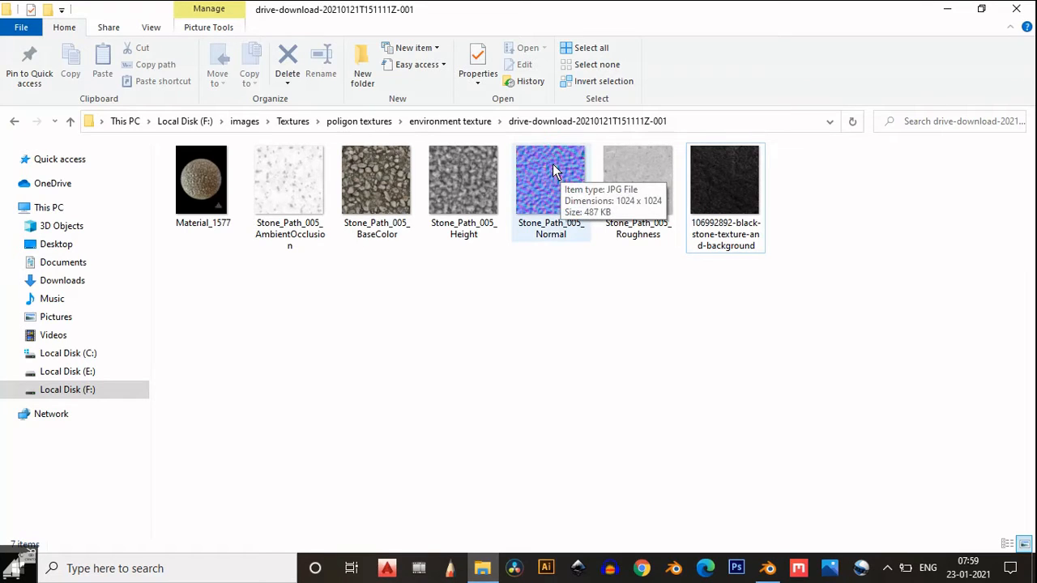
left_click_drag(552, 163, 382, 474)
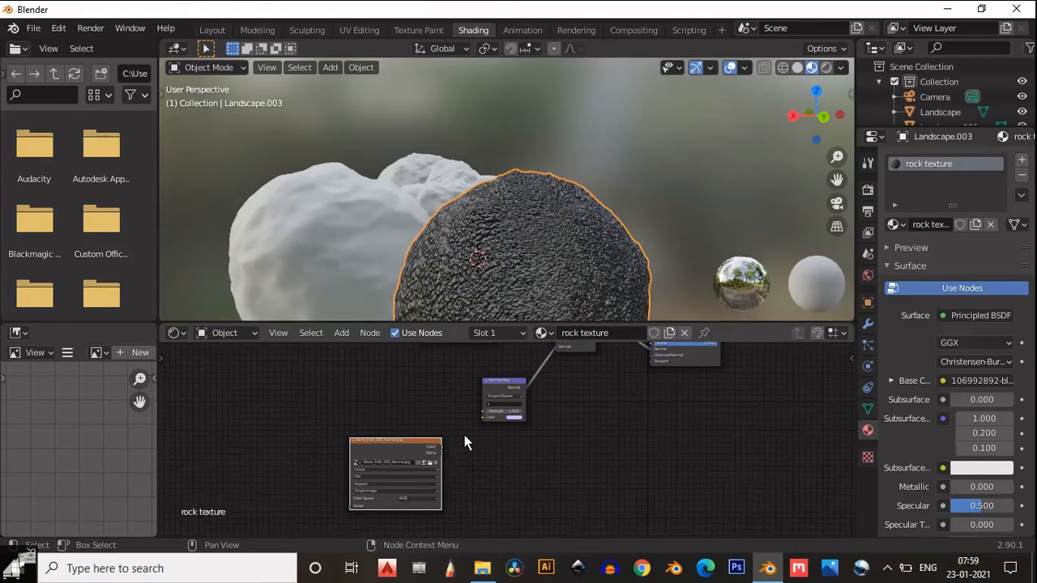
left_click_drag(415, 448, 485, 418)
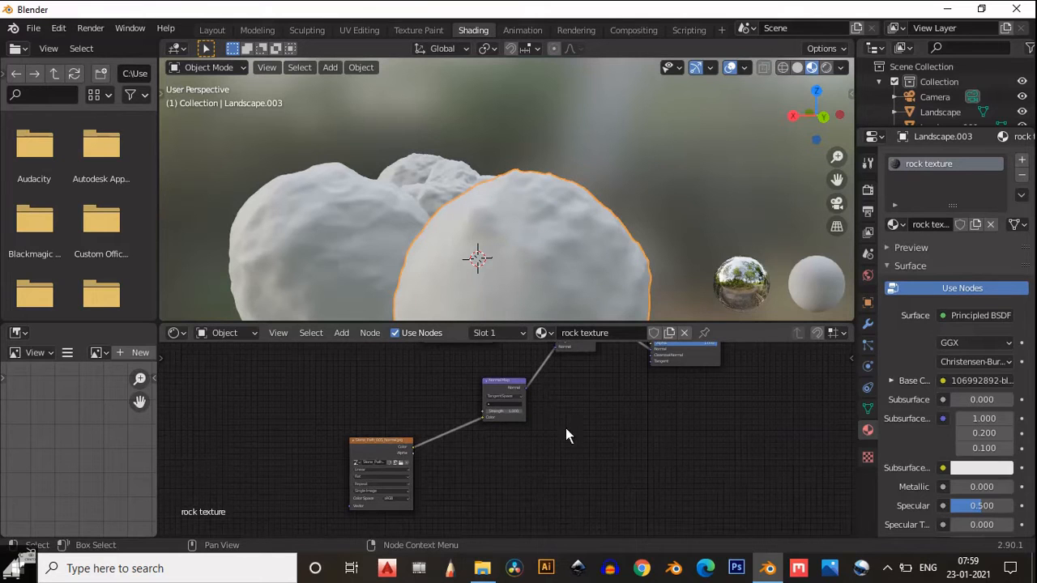
- Move the duplicated black stone texture farther from the Bump node and insert a MixRGB node on the link between them
scroll(581, 411, "up", 1)
mouse_move(581, 411)
middle_mouse_down()
mouse_move(592, 511)
mouse_move(627, 582)
middle_mouse_up()
scroll(593, 511, "up", 3)
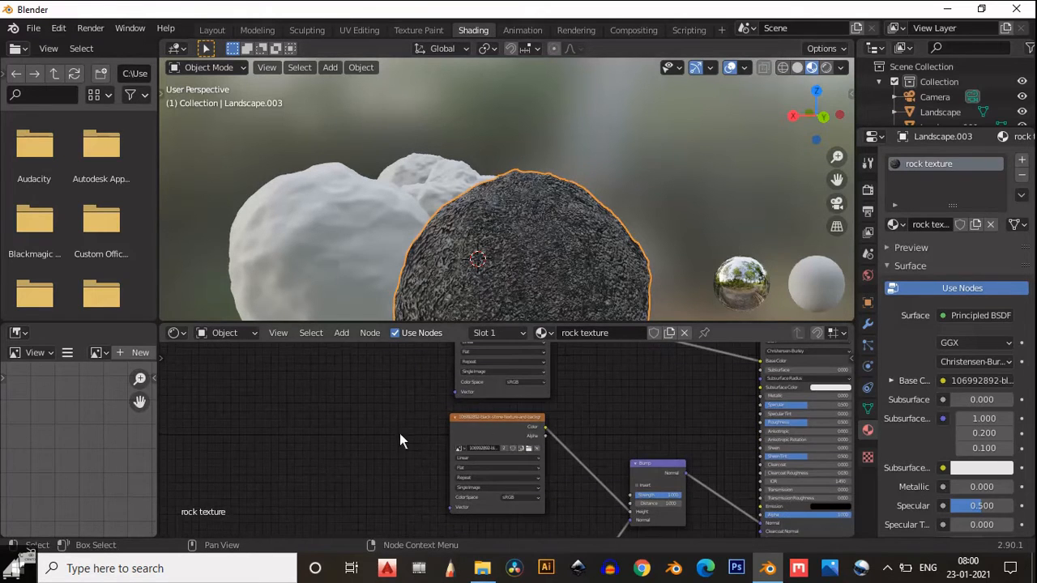
left_click_drag(477, 418, 241, 431)
key("shift+a")
mouse_move(424, 452)
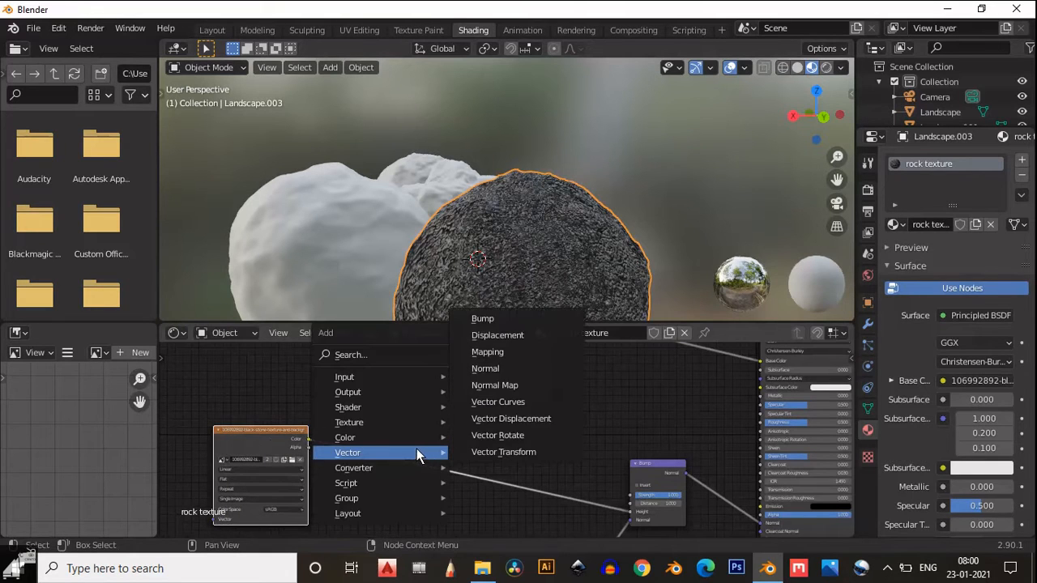
middle_click_drag(385, 496, 366, 448)
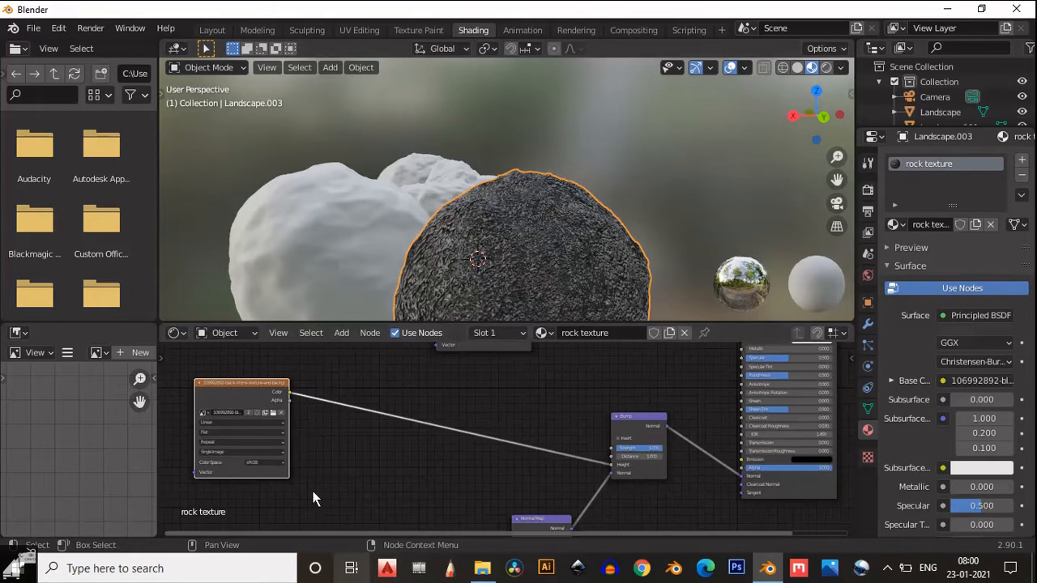
key("shift+a")
mouse_move(348, 375)
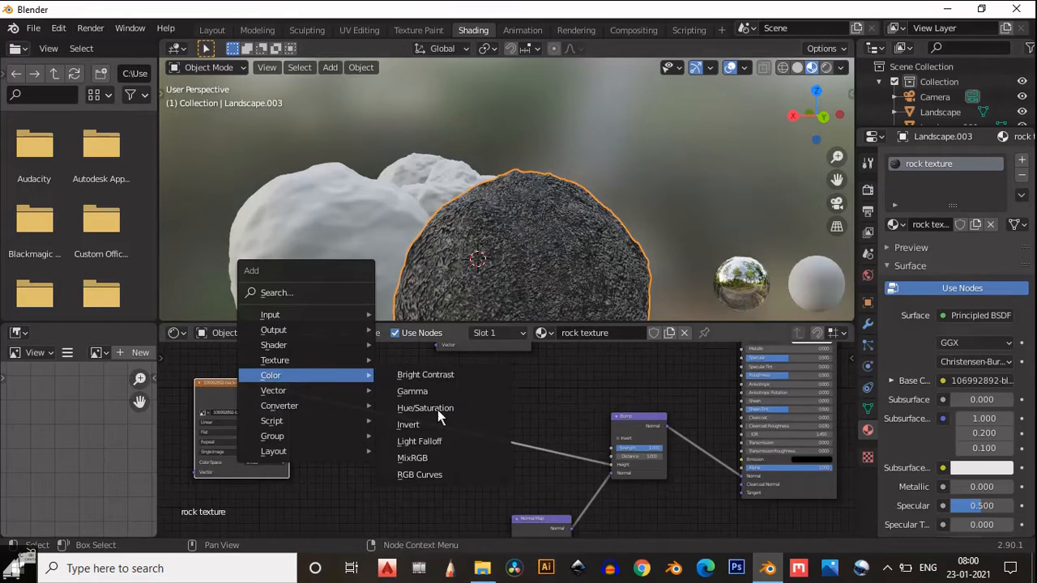
left_click(438, 456)
left_click(460, 390)
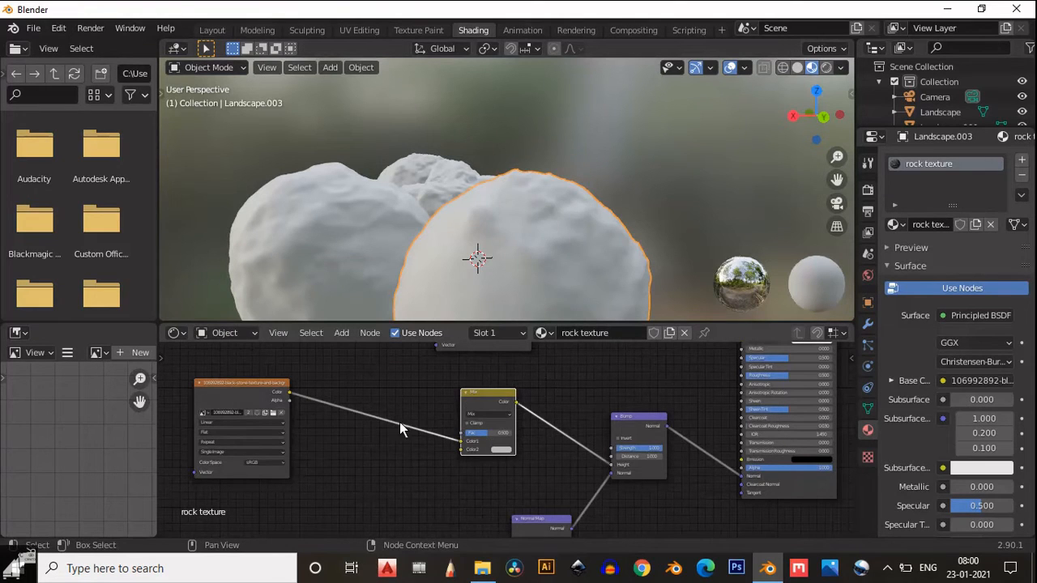
- Bring the Stone_Path_005_Height image from File Explorer into the shader editor and connect its Color output to the Mix node's Color2 input
left_click(482, 572)
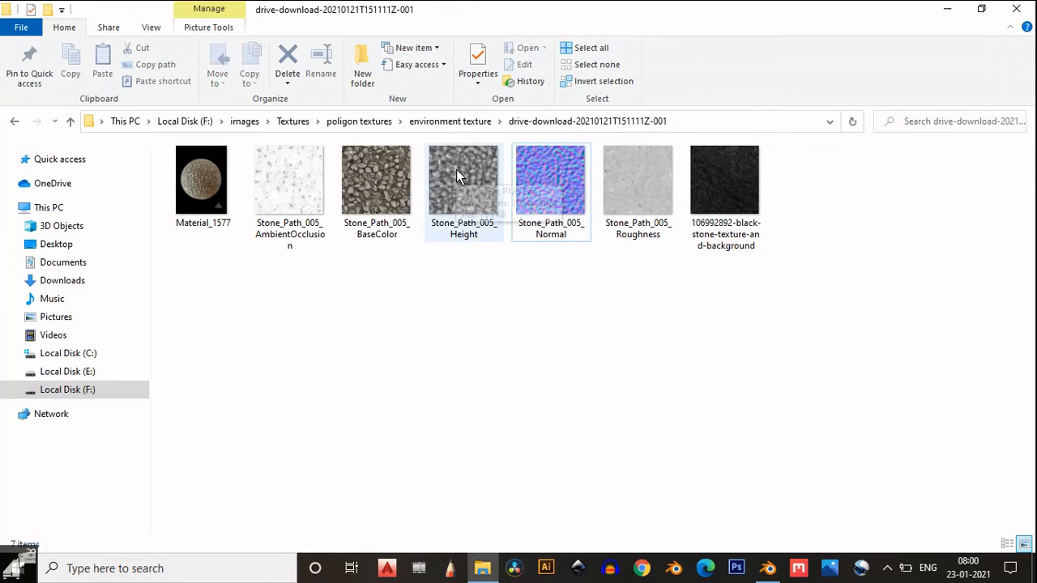
left_click_drag(456, 169, 328, 481)
middle_click_drag(390, 453, 508, 398)
left_click_drag(484, 452, 586, 409)
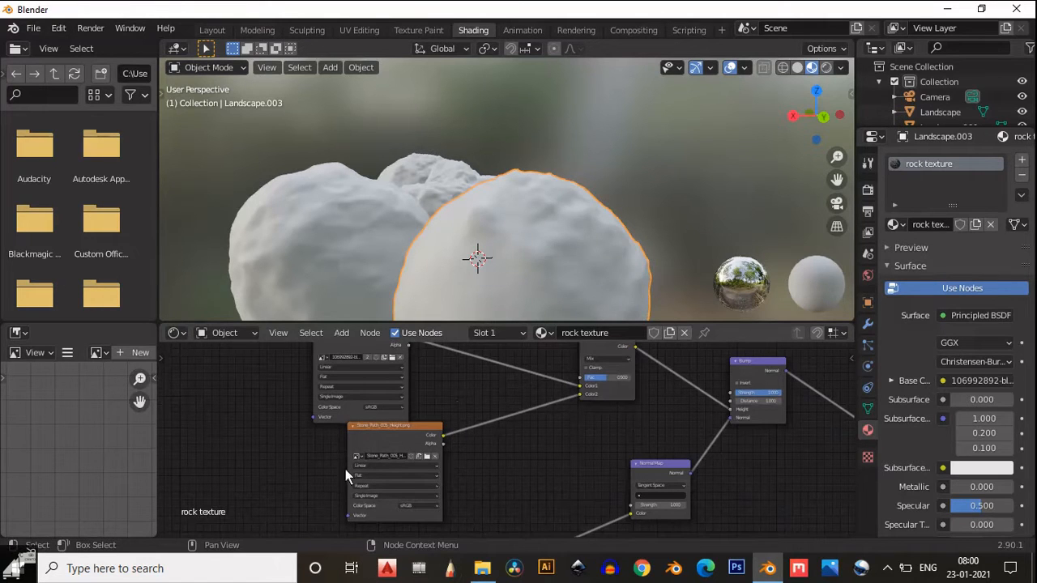
- Bring the Stone_Path_005_Roughness image from File Explorer into the shader editor as a texture node and show the whole node tree
left_click(482, 568)
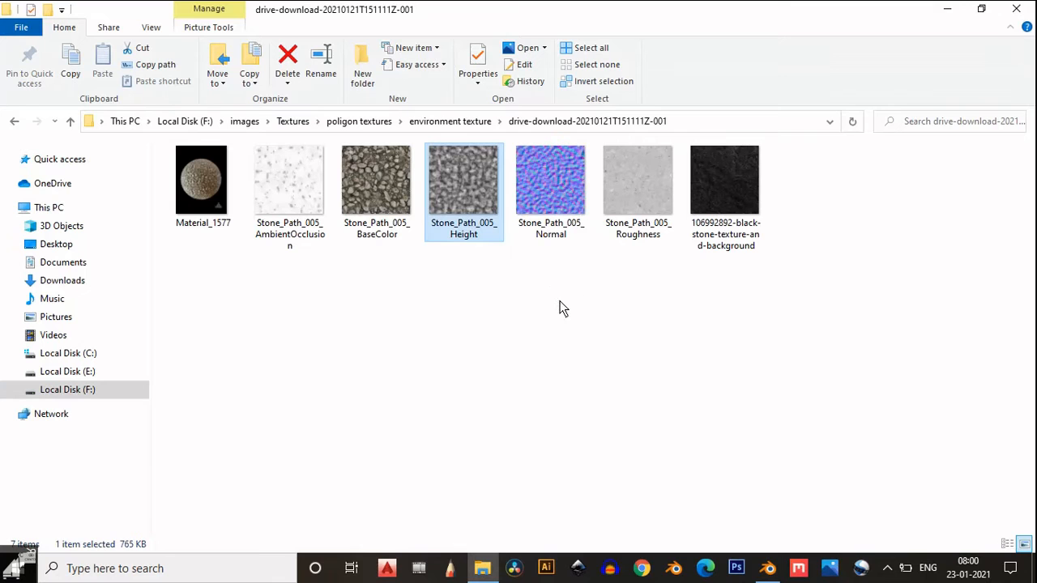
left_click(632, 177)
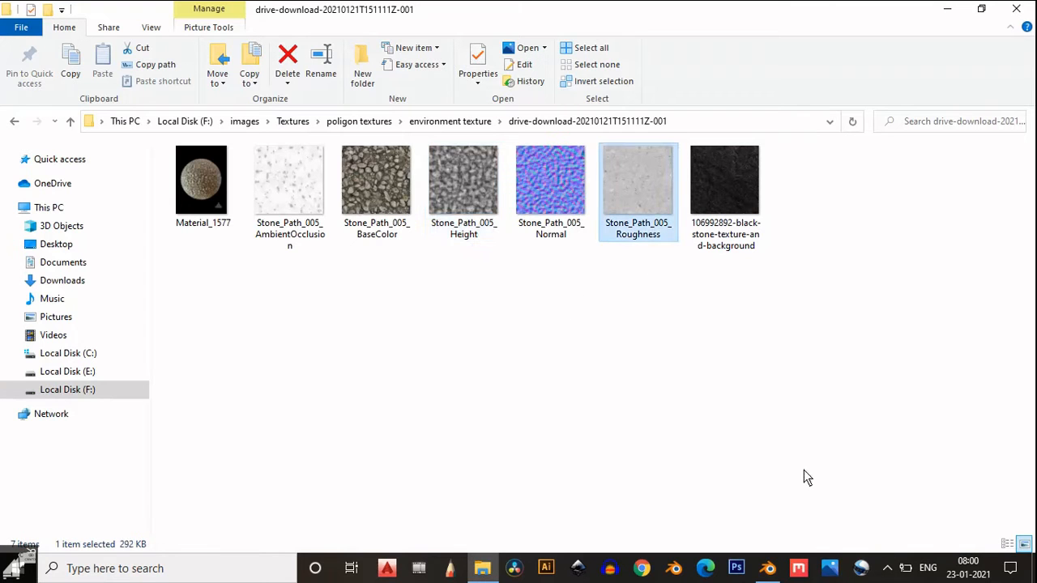
left_click(767, 568)
left_click_drag(703, 427, 766, 472)
scroll(620, 424, "up", 1)
middle_click_drag(620, 424, 471, 447)
scroll(475, 448, "down", 1)
key("Home")
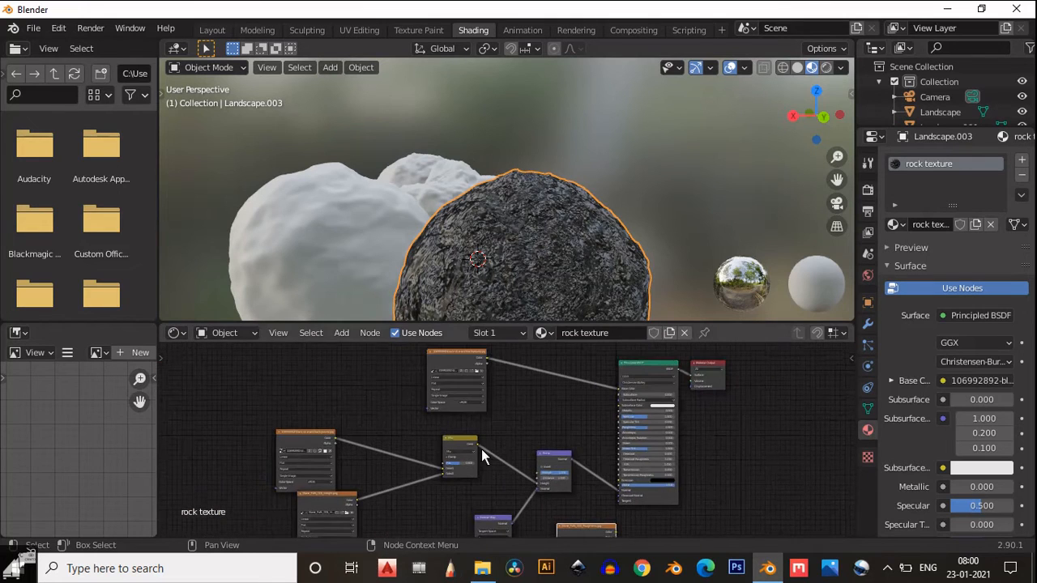
- Move the Base Color texture out of the way, place the roughness texture beside the Principled BSDF, and connect its Color output to Roughness
left_click_drag(443, 353, 447, 450)
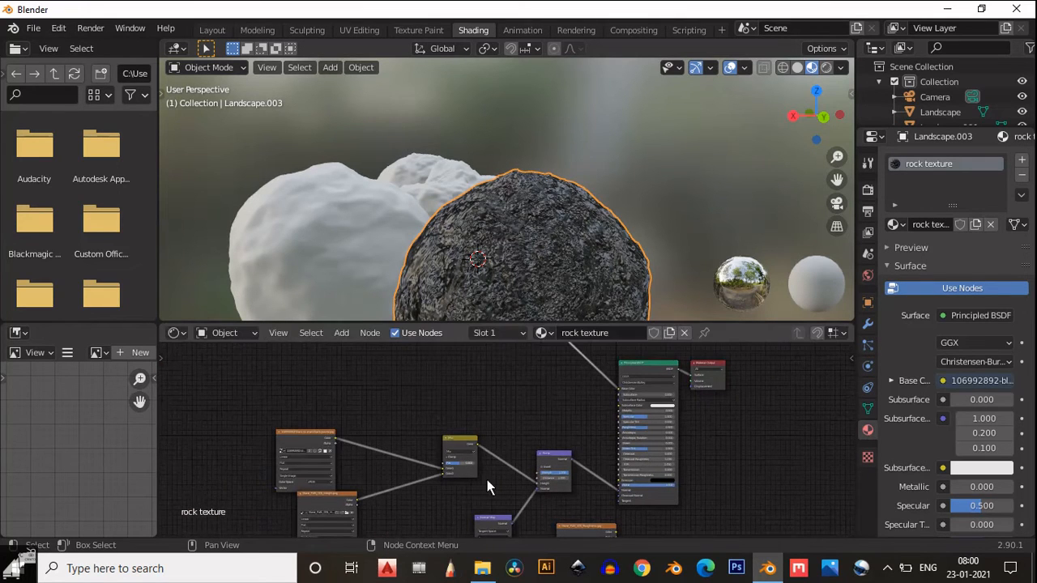
left_click_drag(586, 531, 530, 377)
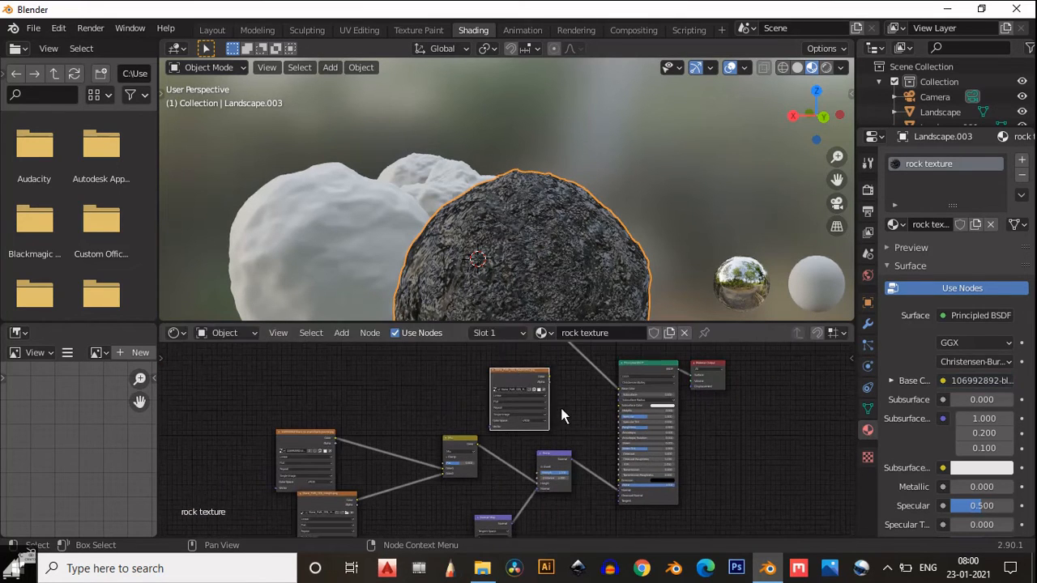
scroll(559, 403, "up", 2)
left_click_drag(569, 347, 672, 421)
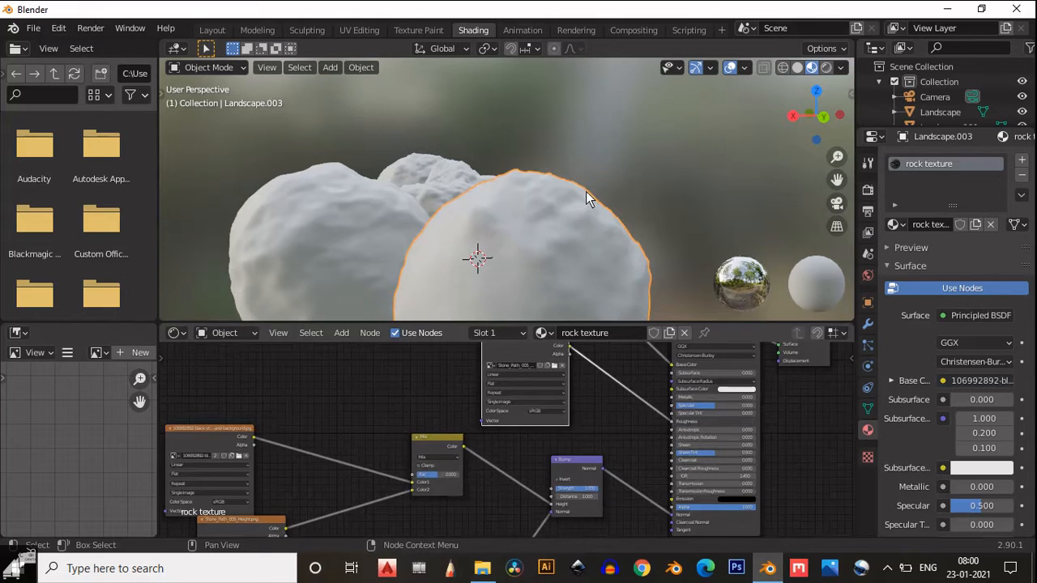
- Inspect the textured rock up close and assign the existing rock texture material to the neighbouring rock, Landscape.002
middle_click_drag(473, 226, 572, 224)
scroll(585, 229, "up", 1)
scroll(594, 231, "up", 2)
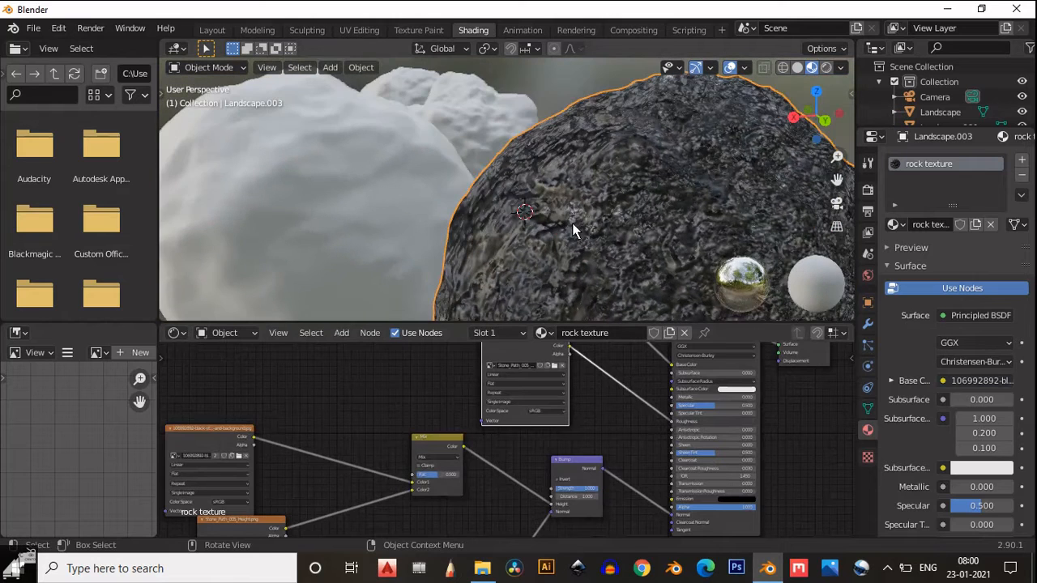
scroll(573, 224, "down", 3)
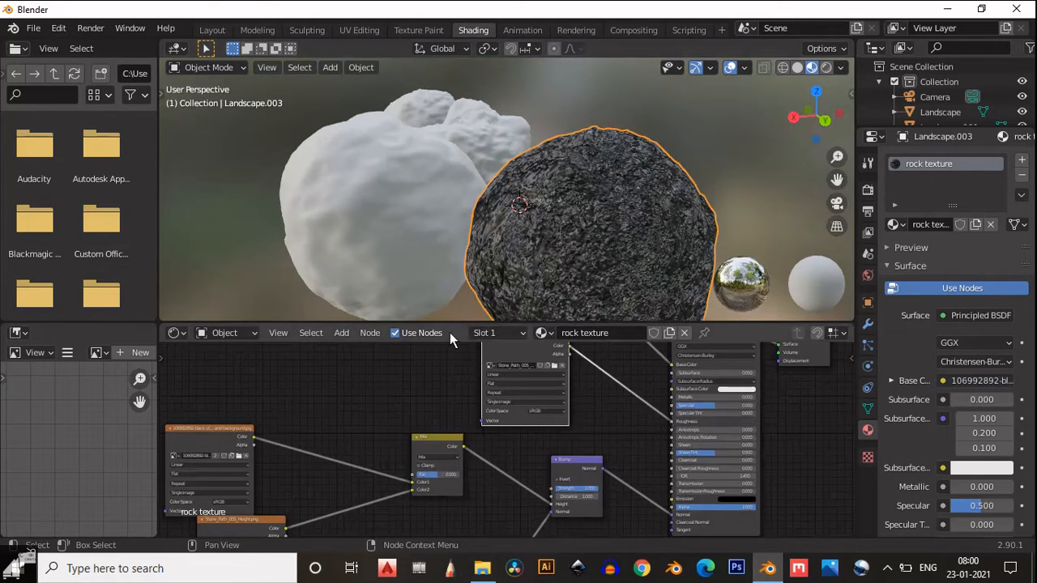
left_click(418, 236)
left_click(472, 333)
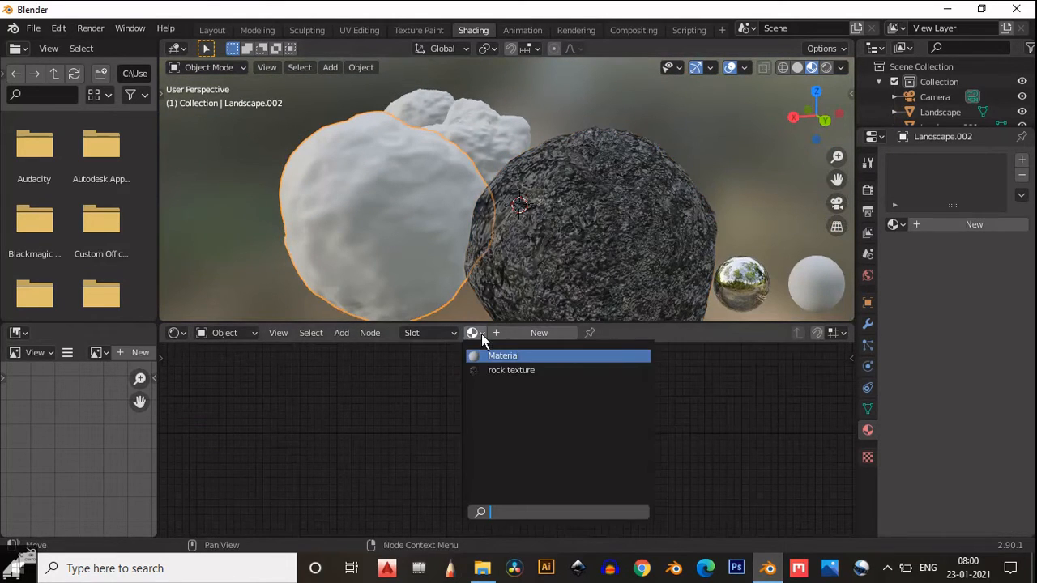
key("Return")
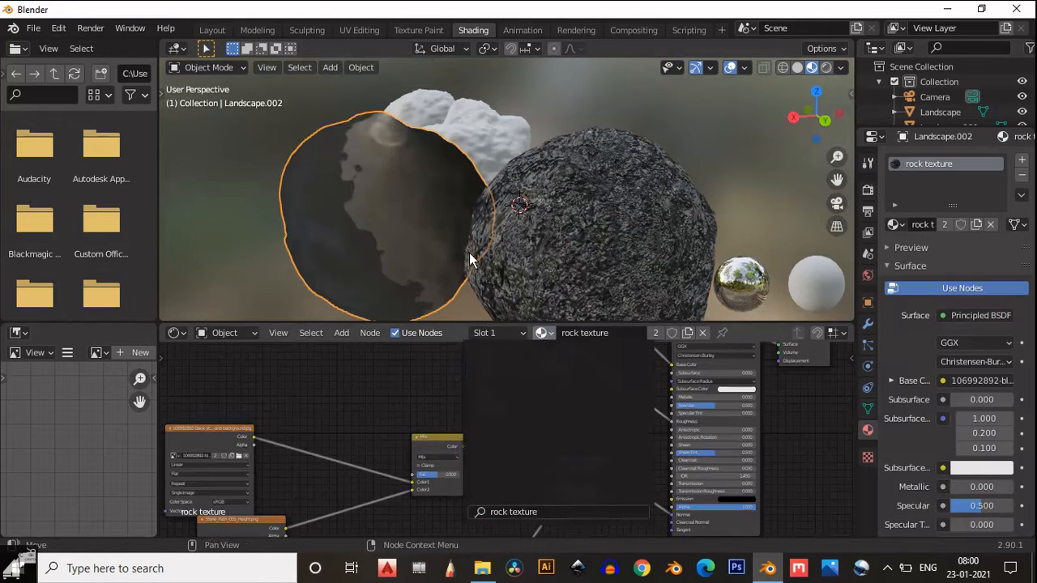
- Assign the existing rock texture material to the jagged rock, Landscape.001
middle_click_drag(468, 256, 687, 243)
middle_click_drag(677, 214, 577, 212)
middle_click_drag(630, 261, 687, 40)
left_click(563, 245)
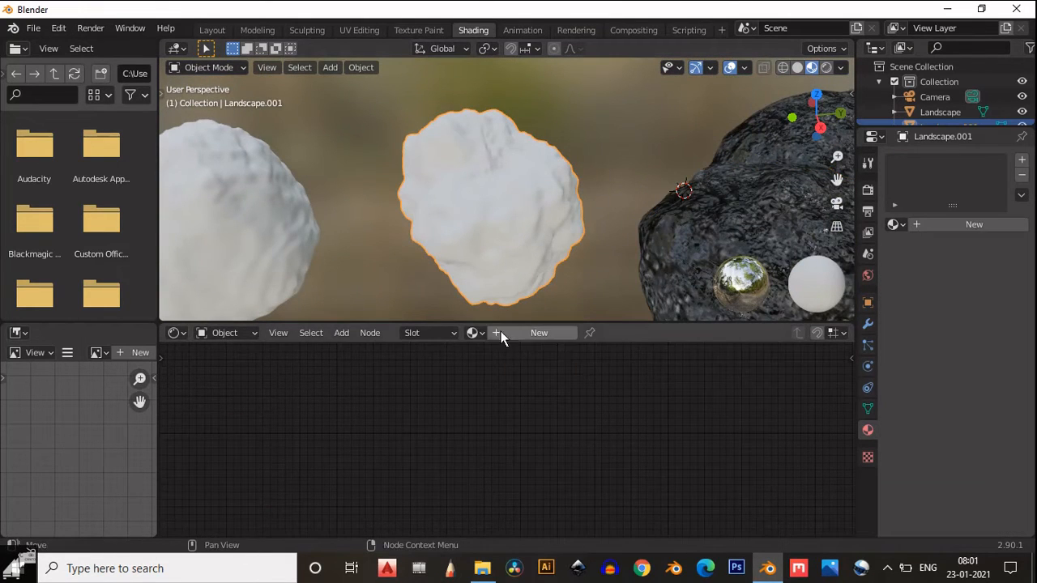
left_click(477, 333)
key("Return")
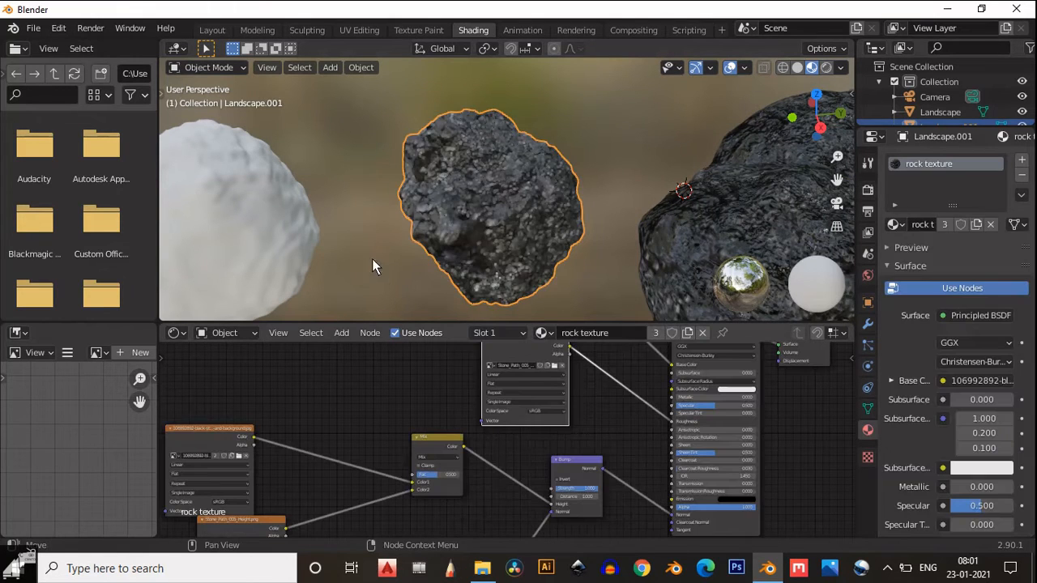
- Assign the existing rock texture material to the last white rock, Landscape
middle_click_drag(532, 232, 450, 223)
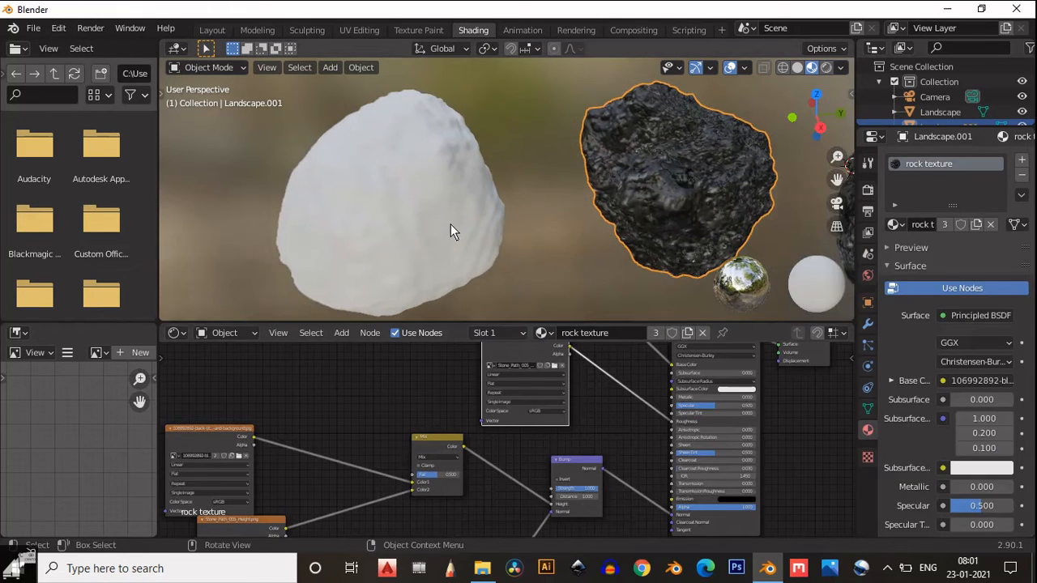
left_click(451, 295)
left_click(478, 333)
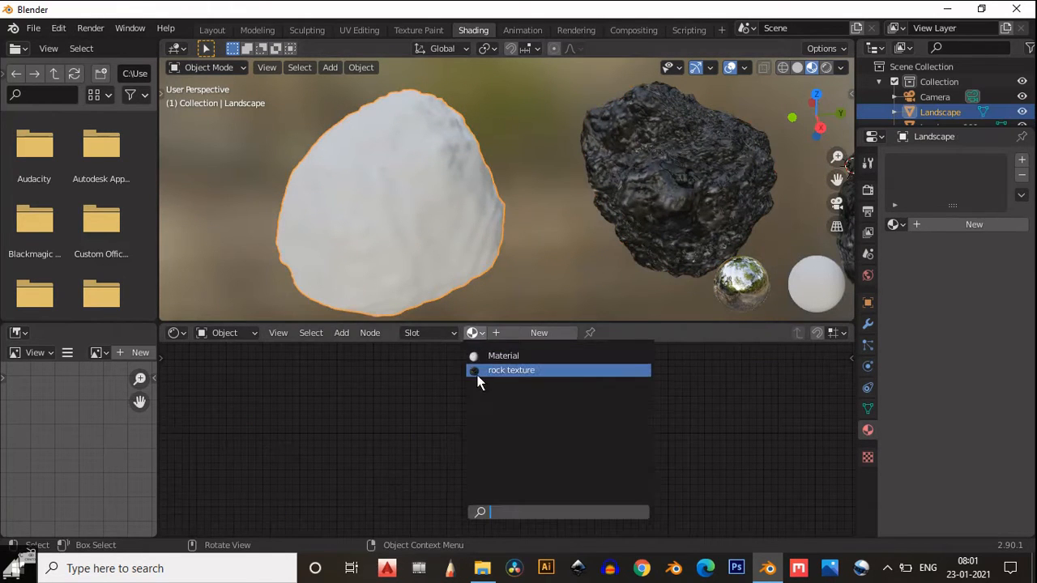
key("Return")
- Move the Base Color texture farther from the Principled BSDF and insert a MixRGB node on the link between them
middle_click_drag(531, 387, 517, 498)
scroll(507, 433, "down", 4)
scroll(517, 499, "up", 1)
left_click_drag(436, 397, 378, 402)
key("shift+a")
mouse_move(438, 412)
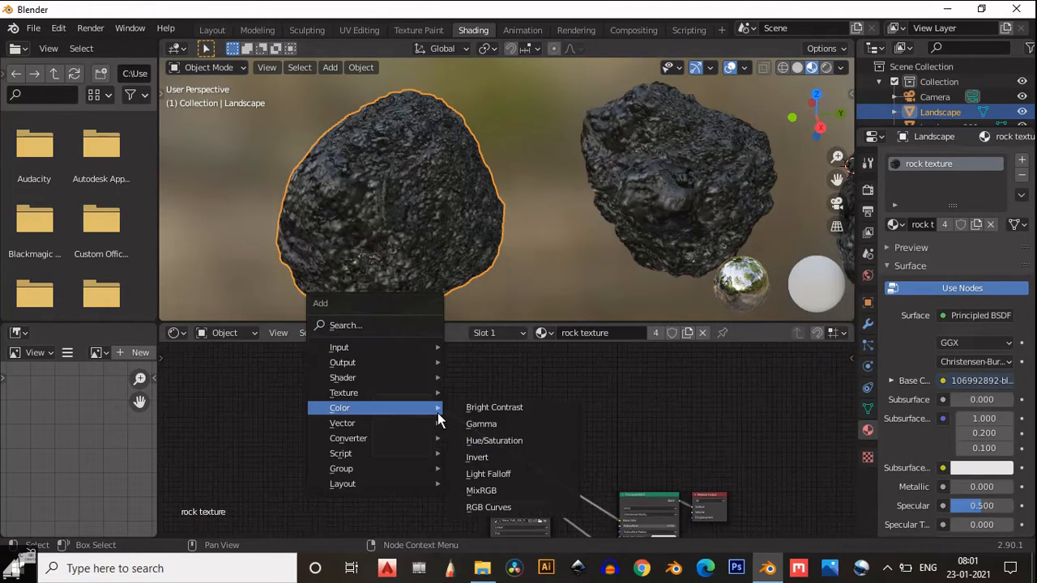
left_click(495, 491)
left_click(509, 432)
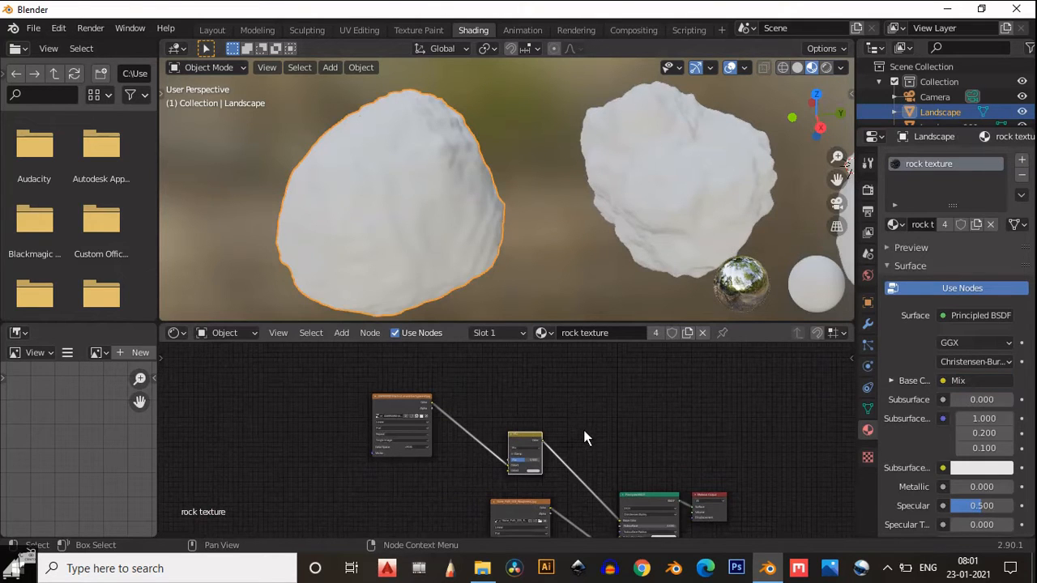
- Set the new Mix node's Color2 to a near-black red with hue 0.993, saturation 1.000 and value about 0.064
scroll(567, 417, "up", 2)
scroll(506, 420, "up", 2)
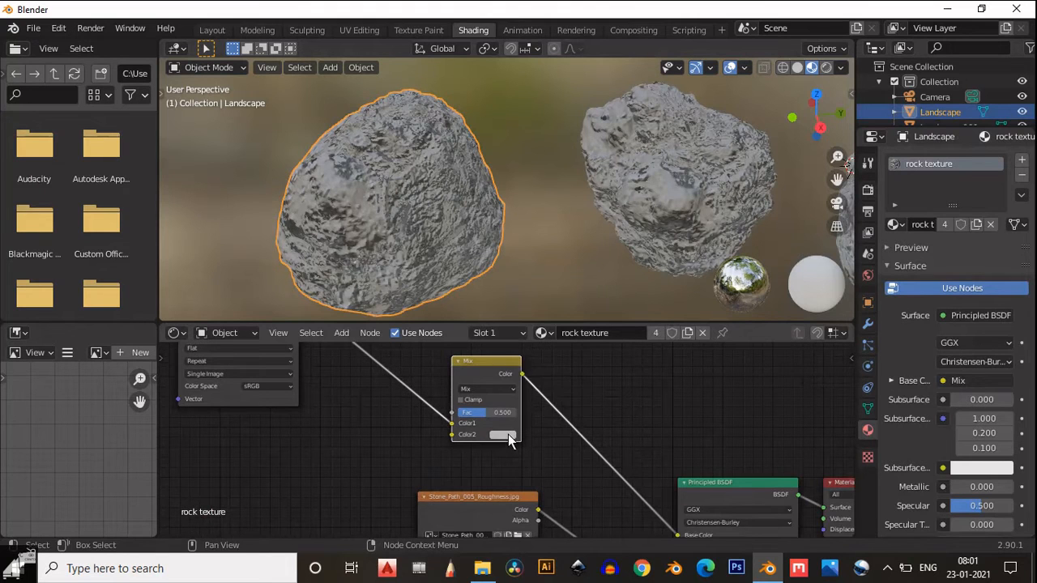
left_click(507, 434)
left_click_drag(531, 325, 534, 376)
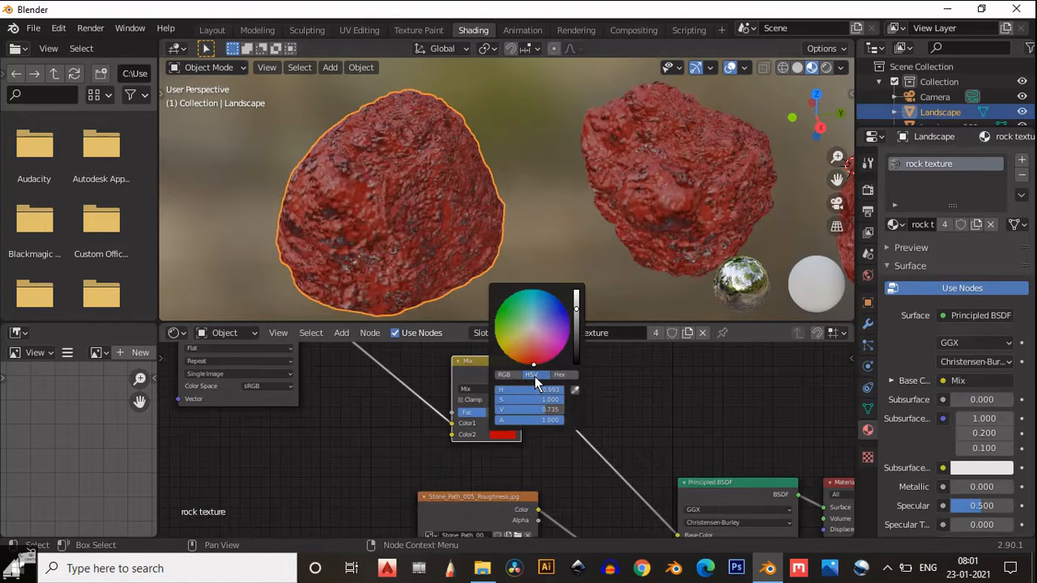
left_click_drag(576, 312, 580, 372)
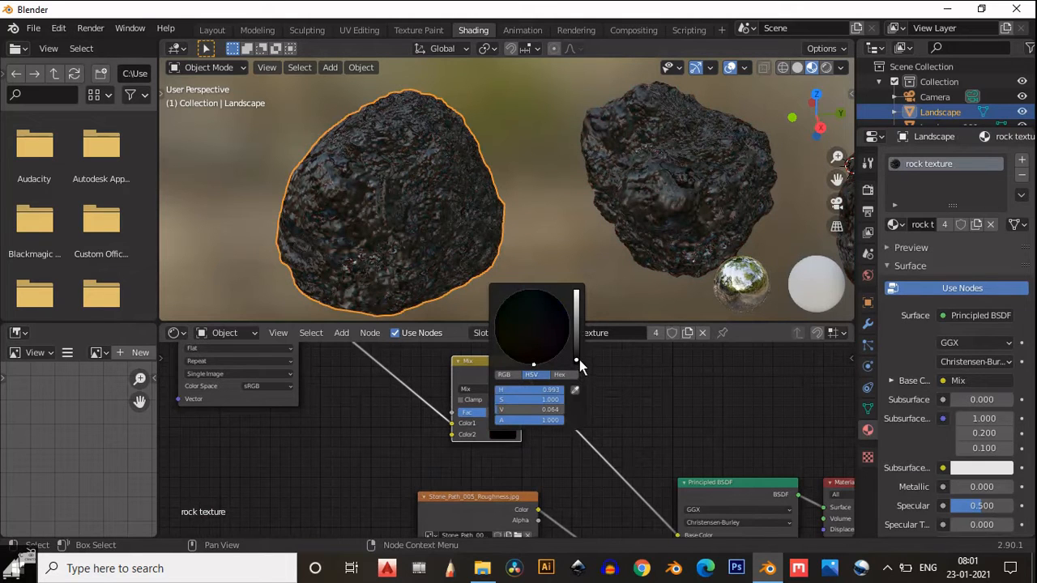
- Switch to the Layout workspace and move the rock Landscape.002 about 3.9 m along the Y axis
middle_click_drag(502, 192, 584, 170)
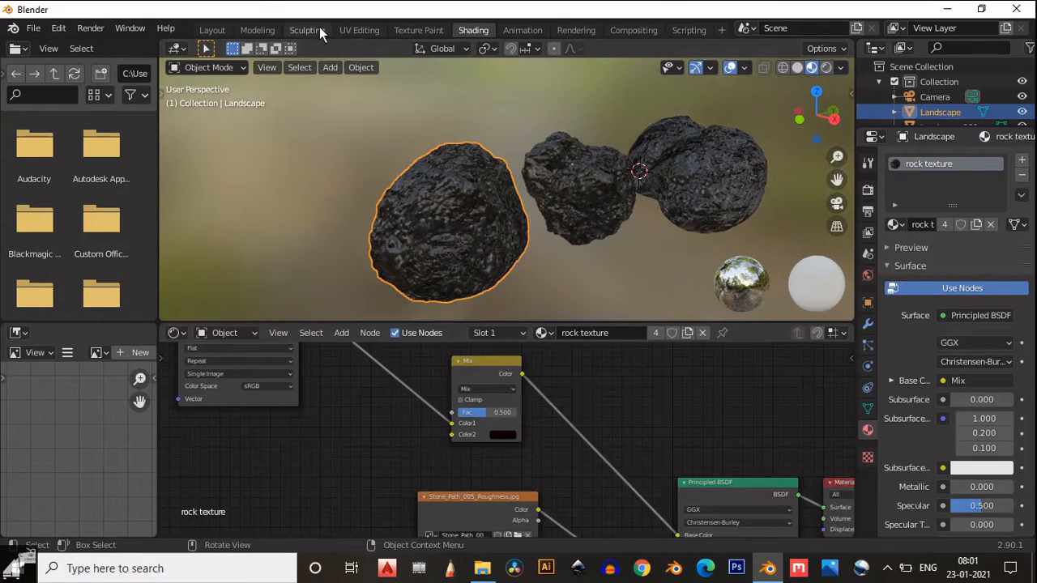
left_click(211, 30)
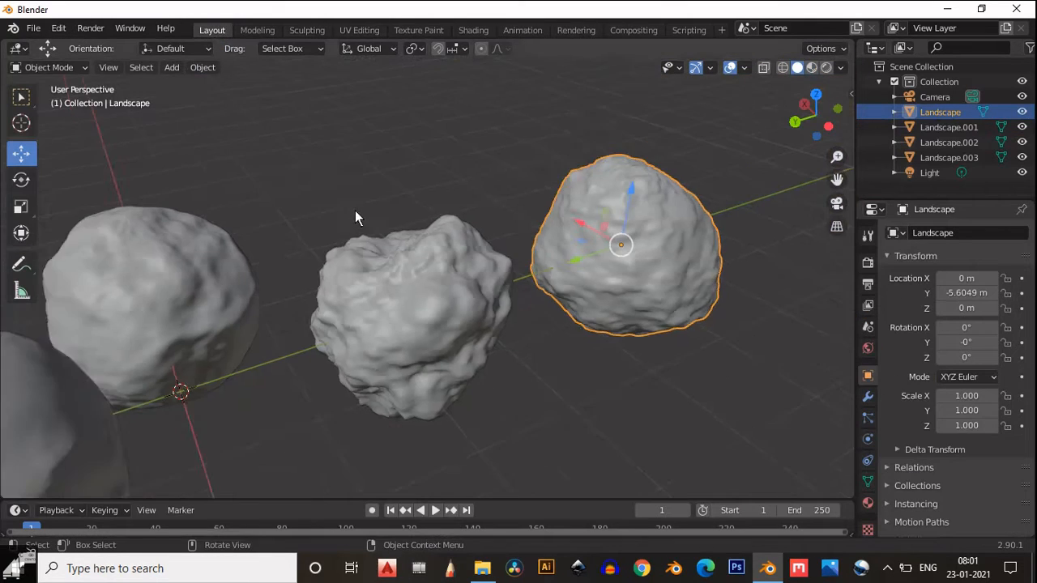
middle_click_drag(355, 217, 412, 267)
left_click(435, 265)
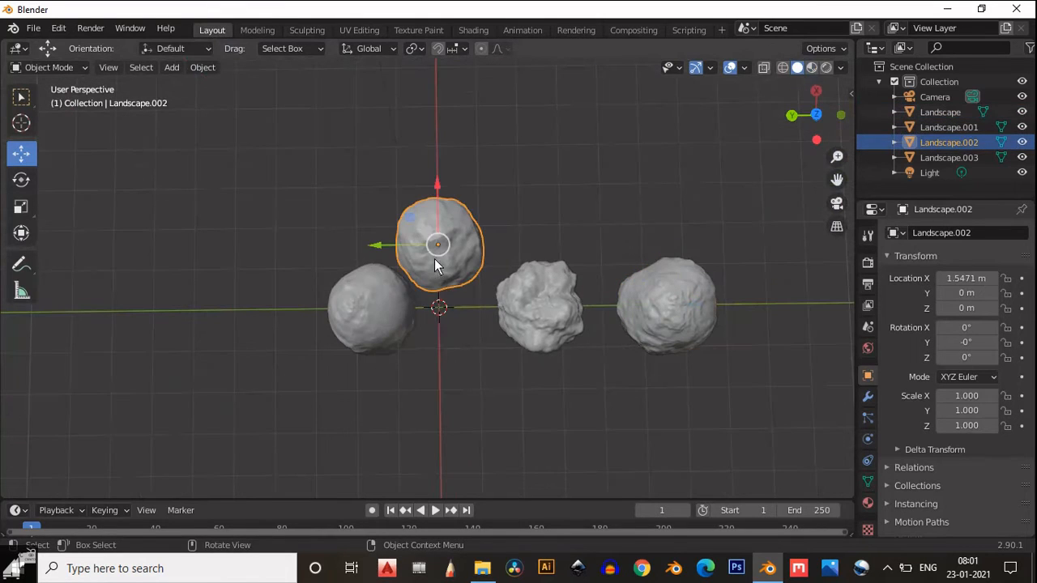
left_click_drag(370, 245, 216, 225)
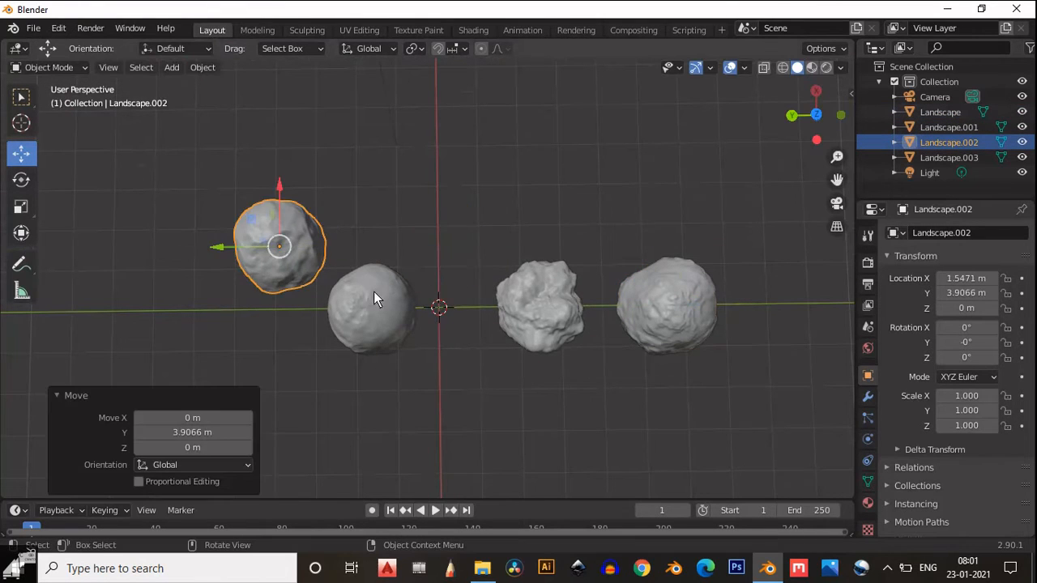
- Move the rock Landscape.003 about 1.1 m along Y, then shift it in negative X away from Landscape.002
left_click(373, 293)
left_click_drag(310, 314, 263, 314)
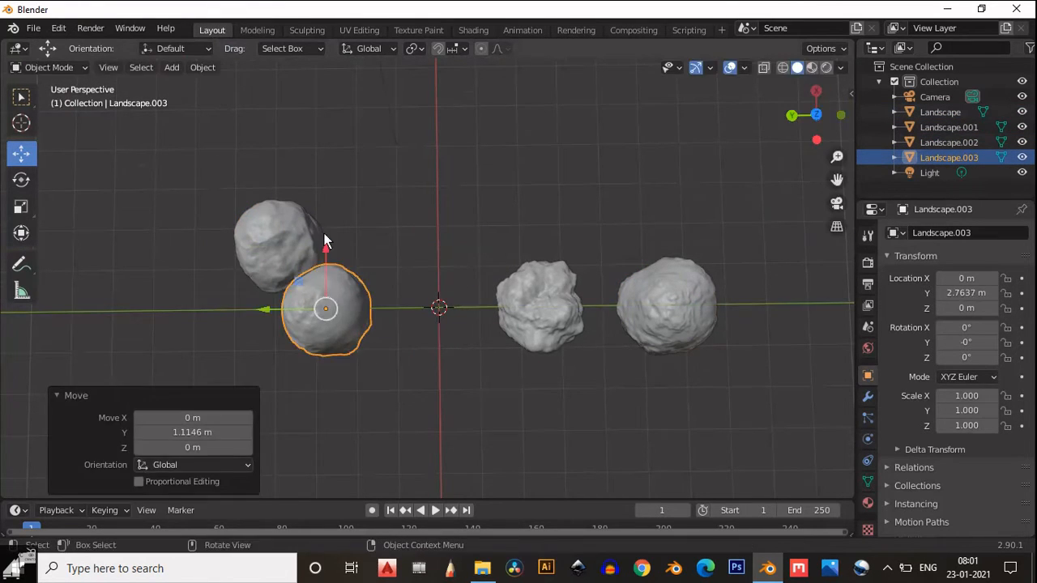
left_click_drag(327, 275, 334, 330)
- Shift Landscape.001 in positive X and move Landscape to about X -1.62 m, Y -4.66 m to spread the rocks apart
left_click(524, 293)
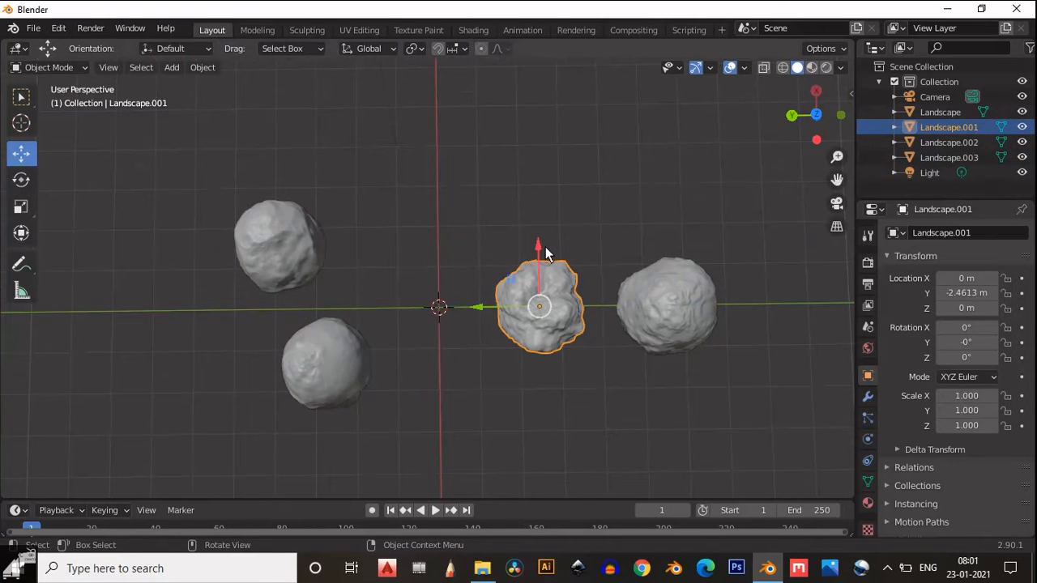
left_click_drag(537, 247, 559, 183)
left_click(663, 292)
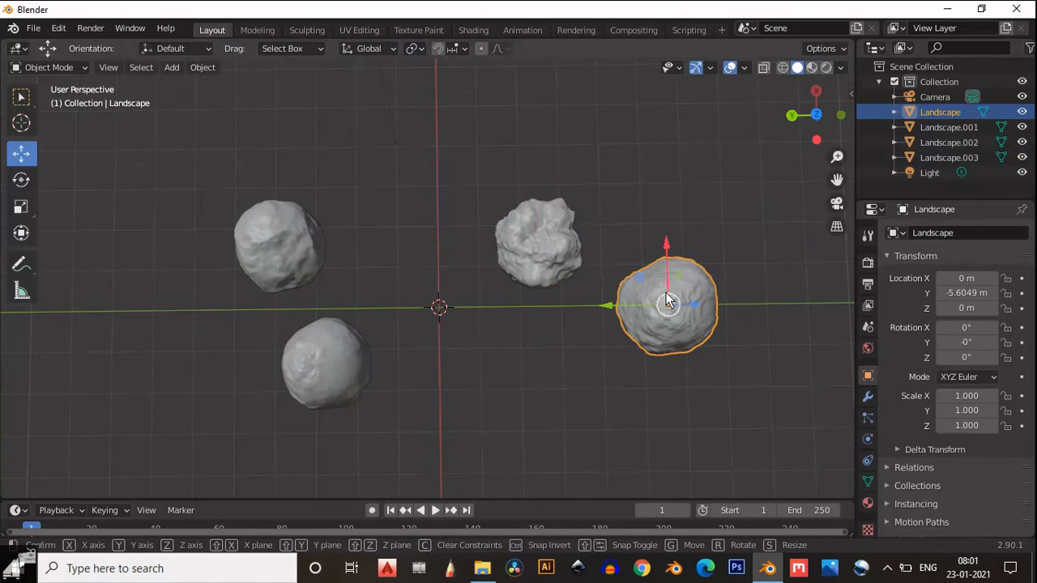
left_click_drag(669, 247, 564, 376)
- Select all four rocks and move them into a new collection named "space rocks"
left_click_drag(588, 185, 142, 416)
left_click_drag(664, 186, 140, 451)
middle_click_drag(405, 359, 433, 268)
key("m")
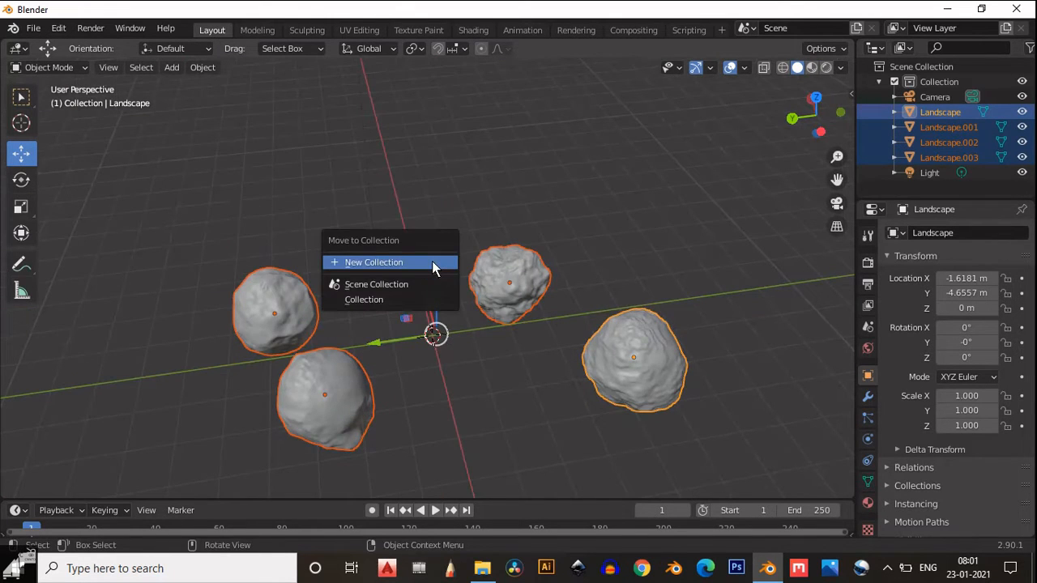
left_click(433, 262)
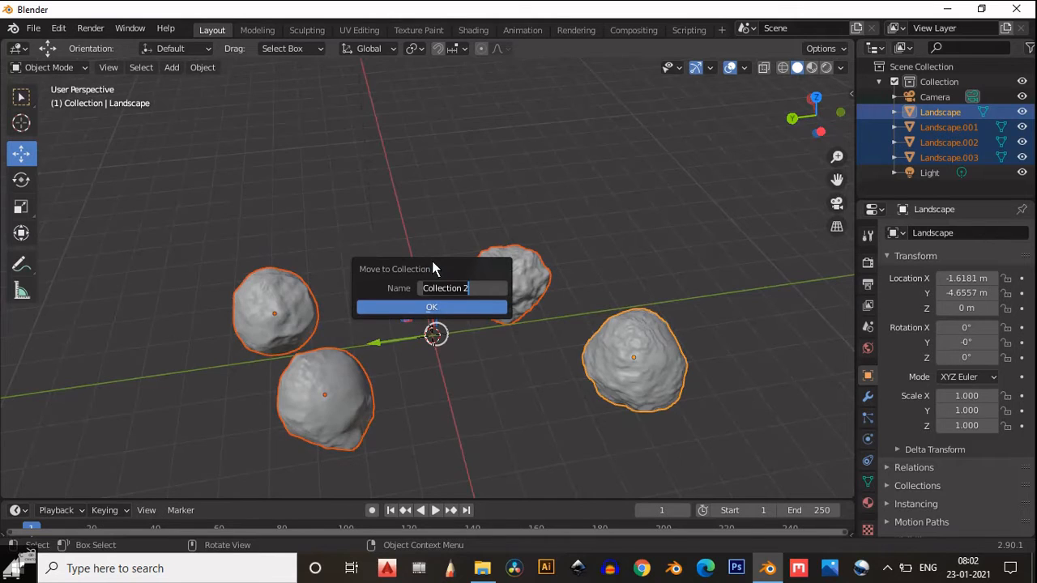
key("BackSpace")
type("space rocks")
key("Return")
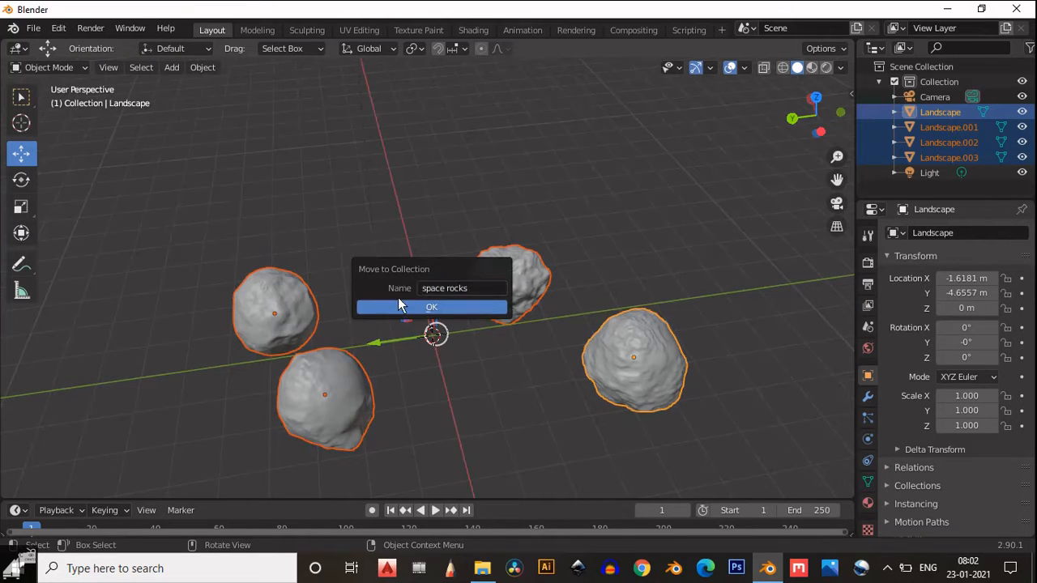
left_click(404, 310)
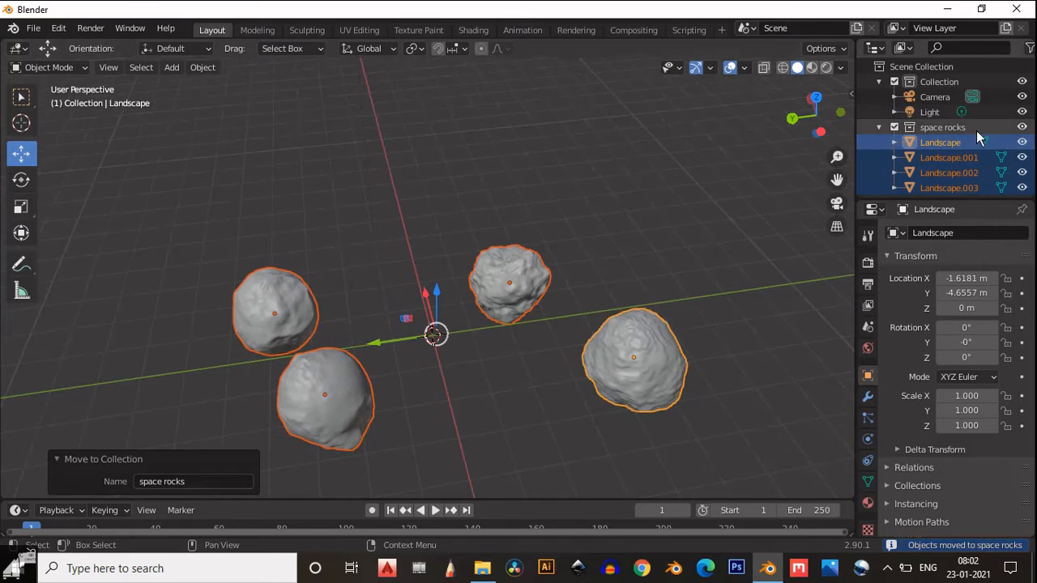
- Hide the "space rocks" collection and add a torus mesh at the world origin
left_click(1023, 128)
key("Home")
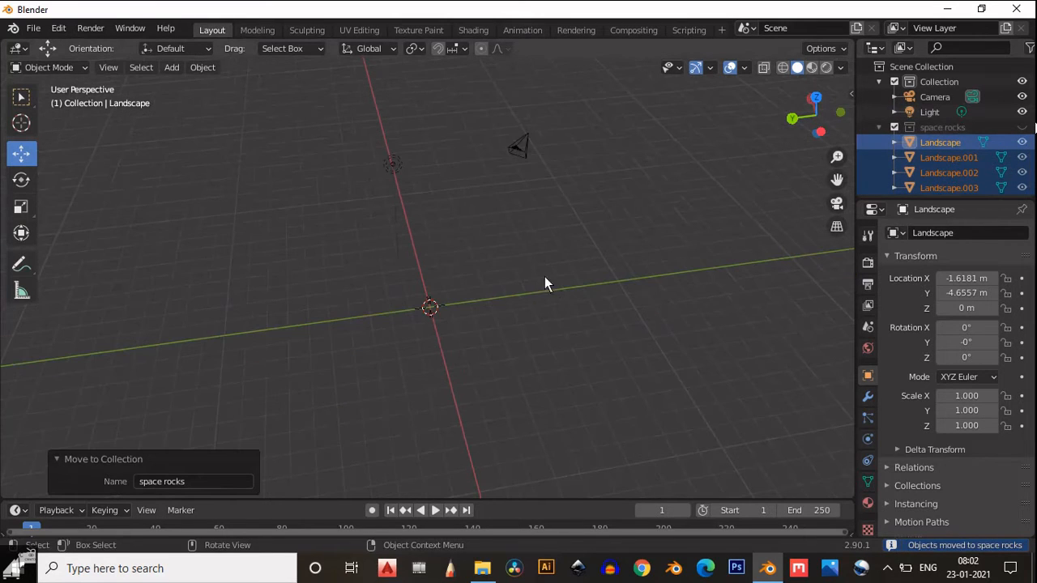
middle_click_drag(294, 310, 494, 360)
key("shift+a")
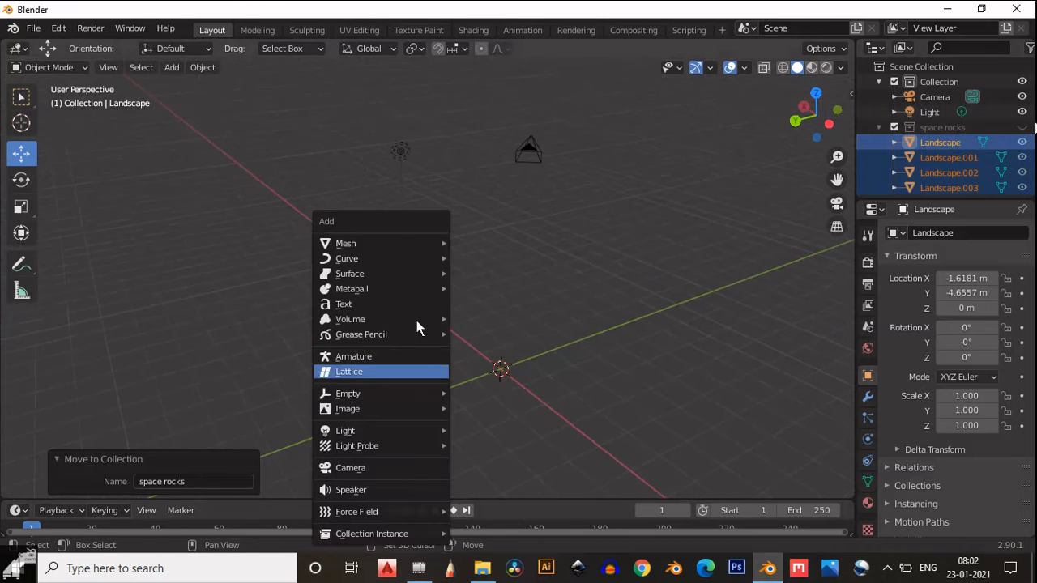
mouse_move(437, 243)
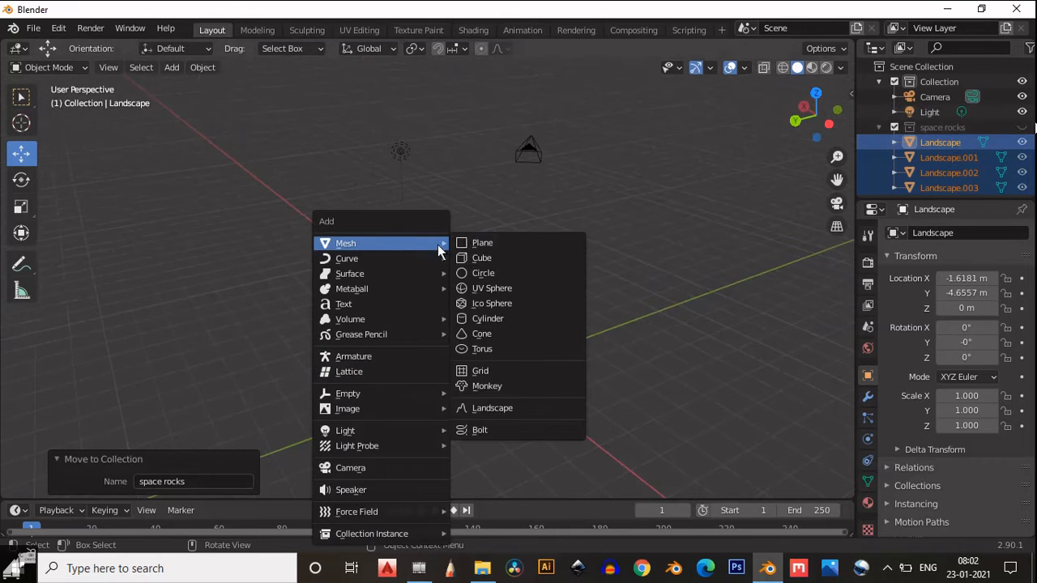
left_click(470, 349)
middle_click_drag(466, 322, 421, 349)
middle_click_drag(472, 383, 477, 305, "shift")
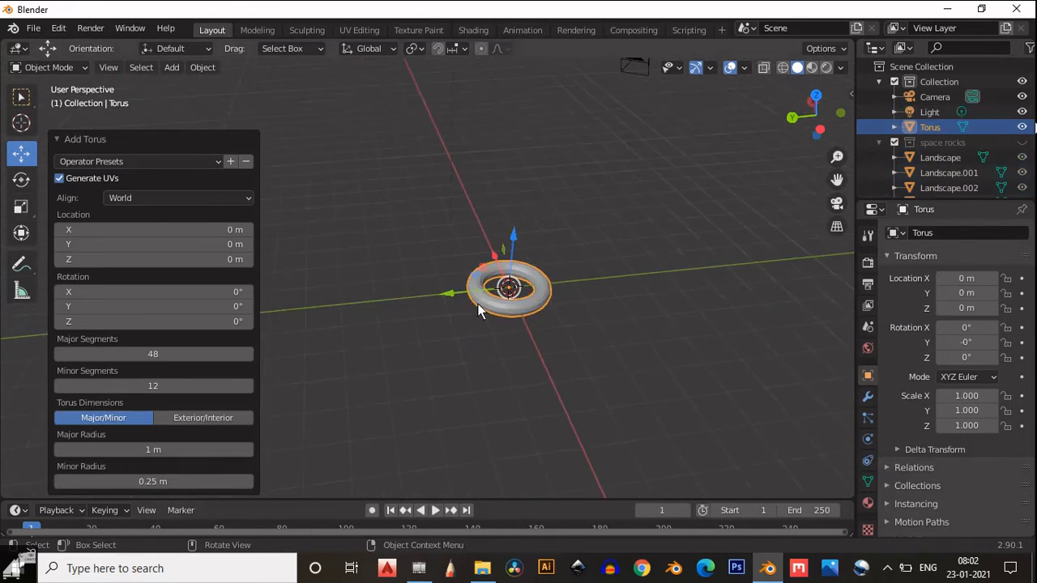
scroll(486, 304, "up", 5)
middle_click_drag(584, 283, 484, 282, "shift")
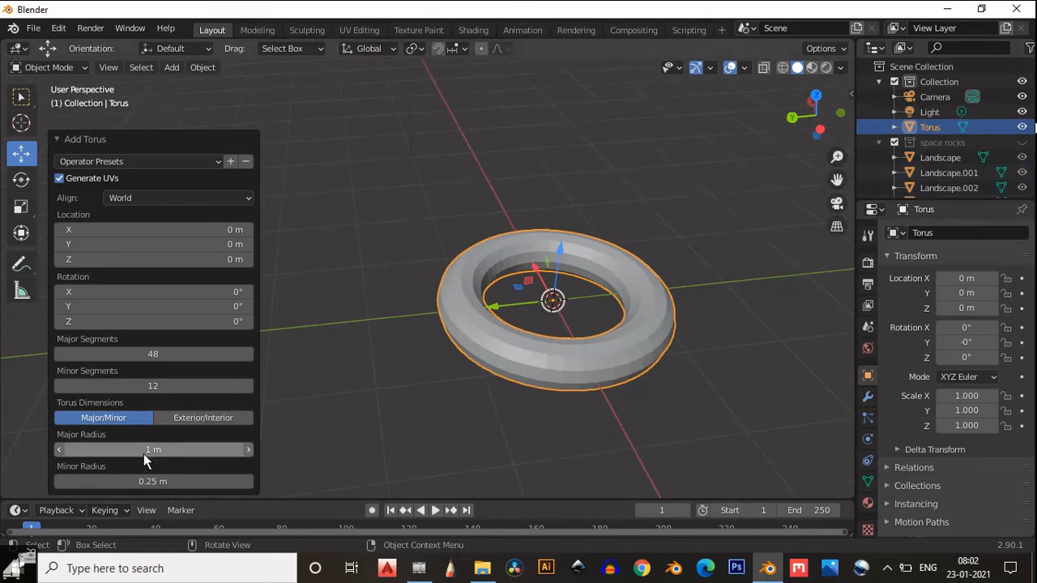
- Enlarge the new torus's major radius and adjust its minor radius to form a wide, thin ring
left_click_drag(142, 447, 182, 479)
middle_click_drag(445, 374, 524, 390)
mouse_move(187, 482)
left_mouse_down()
mouse_move(172, 482)
mouse_move(187, 478)
left_mouse_up()
middle_click_drag(464, 370, 453, 347)
key("Tab")
right_click(426, 353)
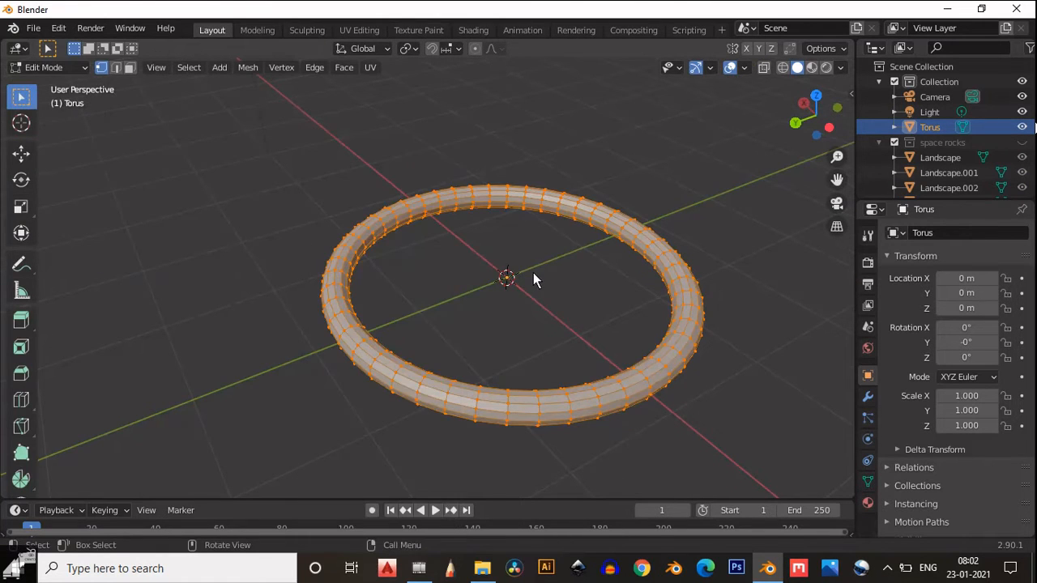
right_click(533, 272)
key("Escape")
key("Tab")
- Shade the torus smooth and snap it to the 3D cursor
right_click(537, 270)
left_click(534, 234)
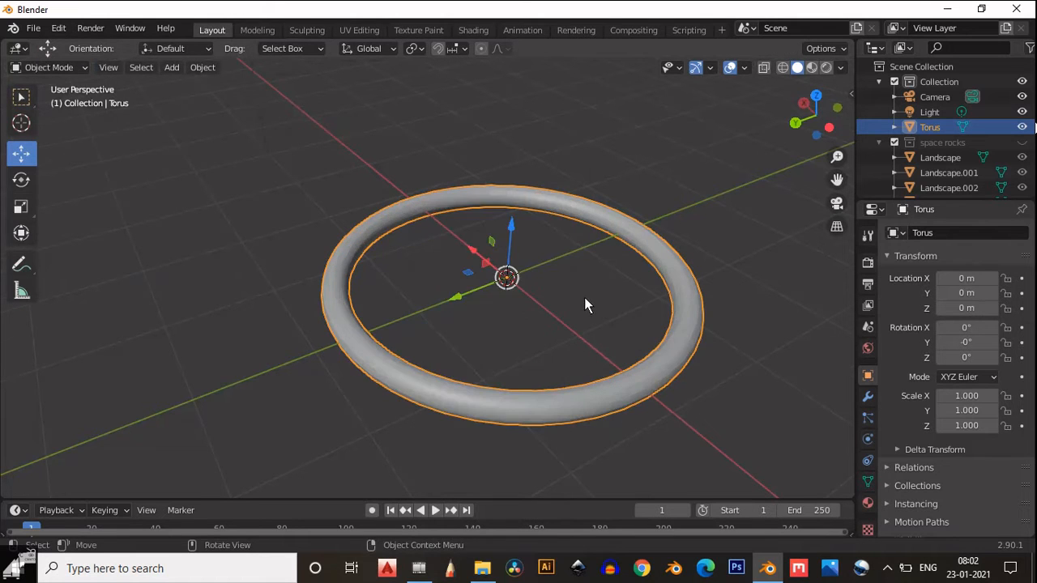
middle_click_drag(584, 298, 689, 316)
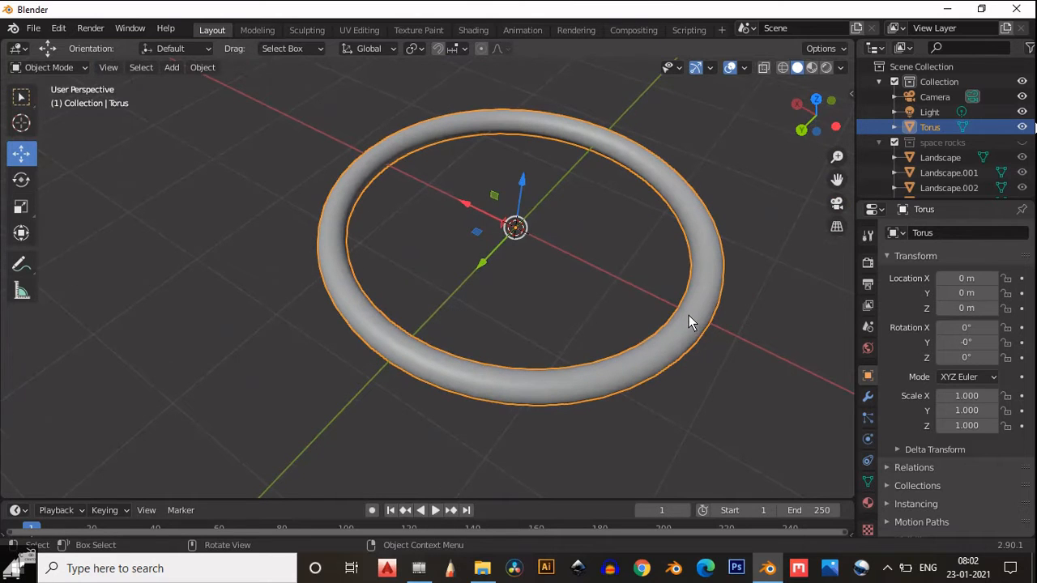
key("shift+s")
left_click(645, 260)
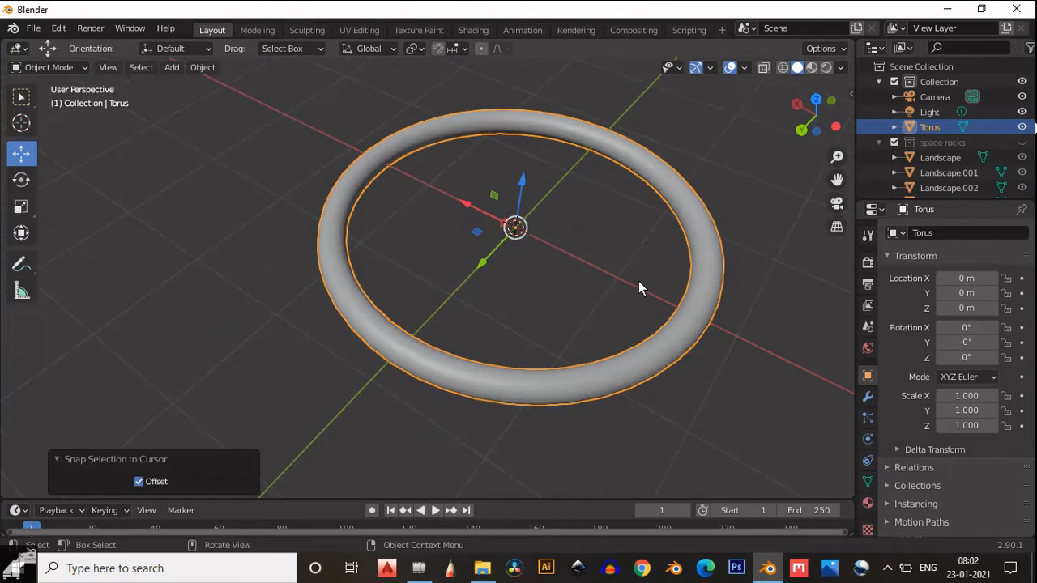
- Duplicate the torus in place and scale the copy to about 0.833 as an inner ring
key("shift+d")
right_click(707, 330)
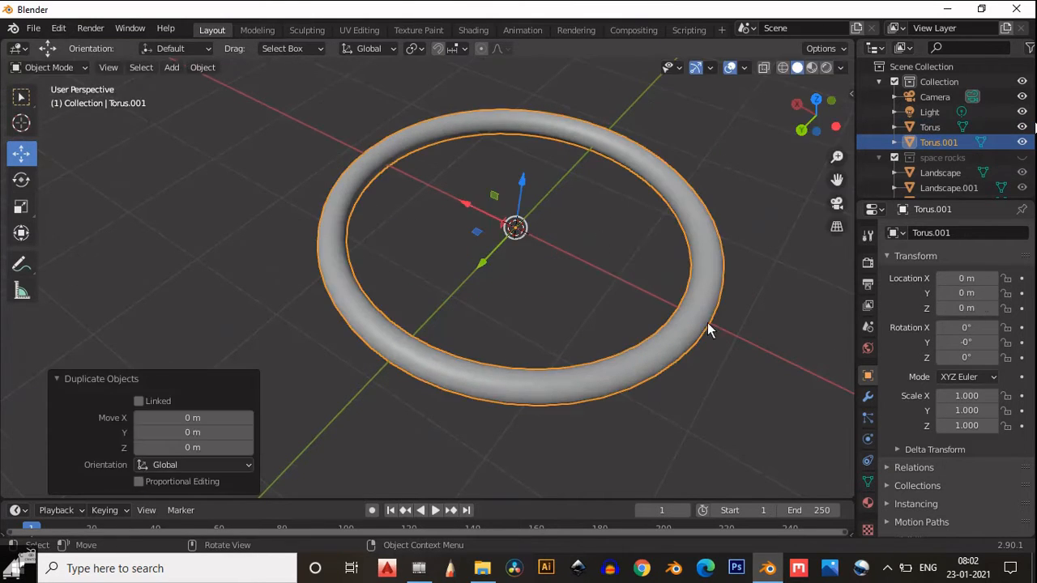
key("s")
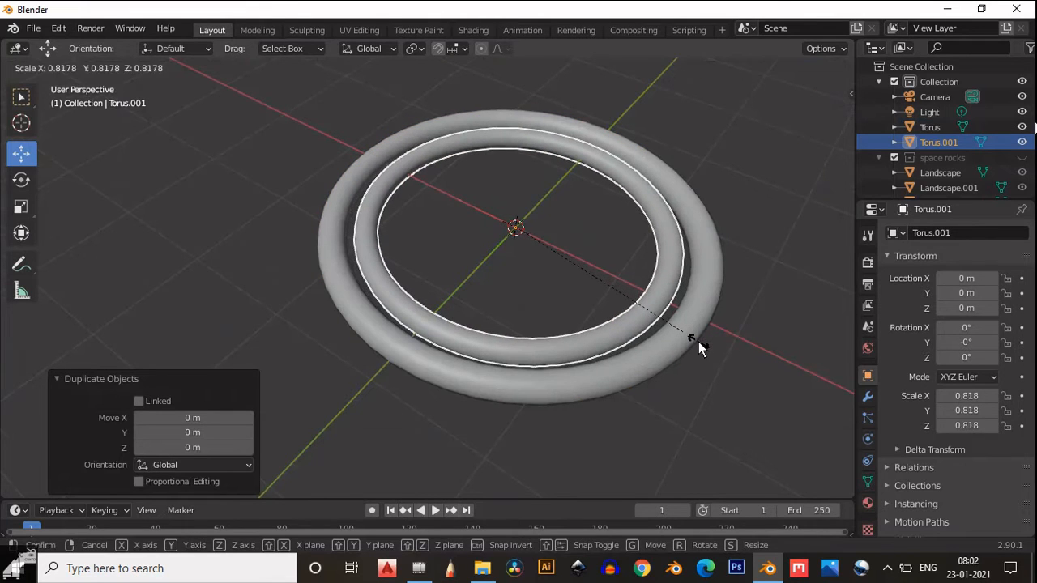
left_click(698, 342)
middle_click_drag(693, 311, 640, 321, "shift")
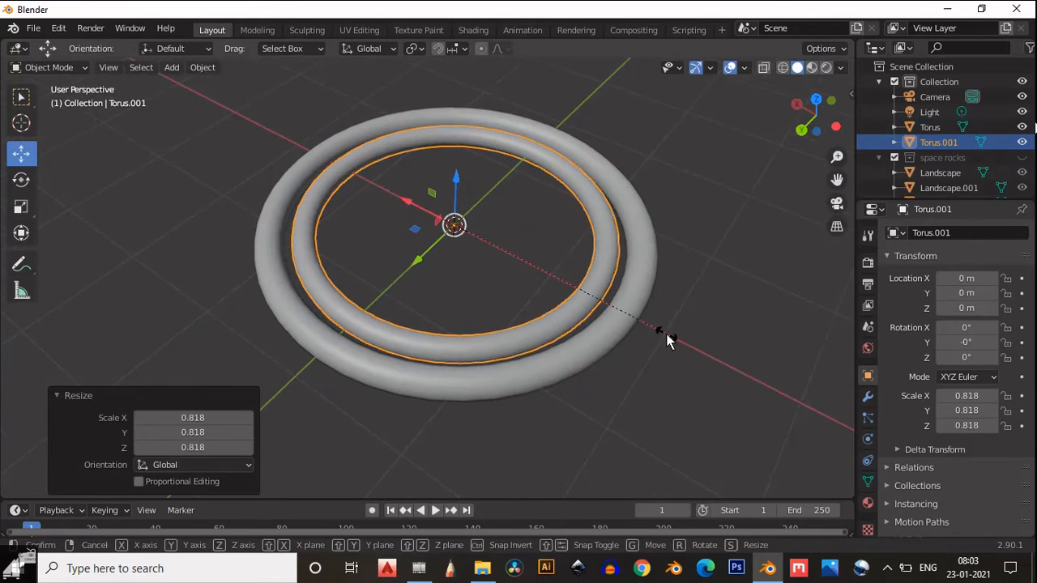
key("s")
left_click(675, 343)
- Duplicate the inner ring in place and scale the copy by about 1.431 as the outermost ring
key("shift+d")
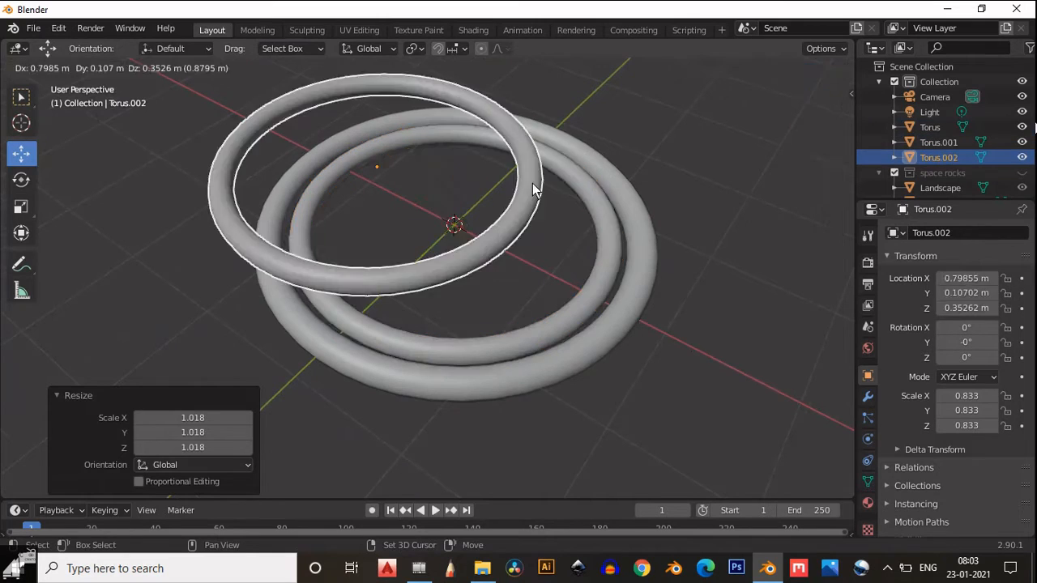
right_click(619, 273)
key("s")
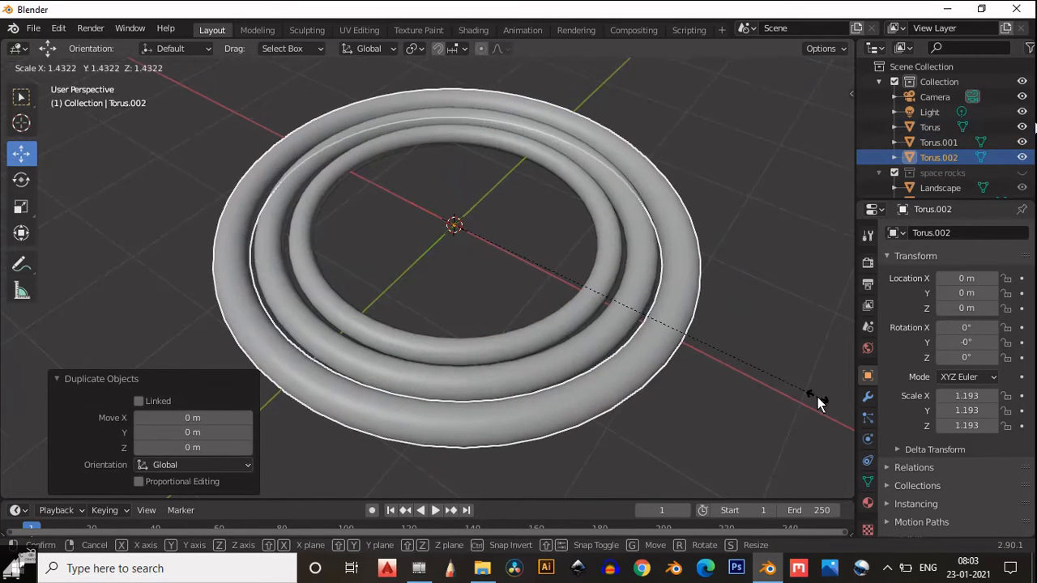
left_click(817, 396)
- Select all three rings and rotate them 90° in the back view so that they stand upright
middle_click_drag(699, 294, 620, 331)
scroll(597, 369, "down", 3)
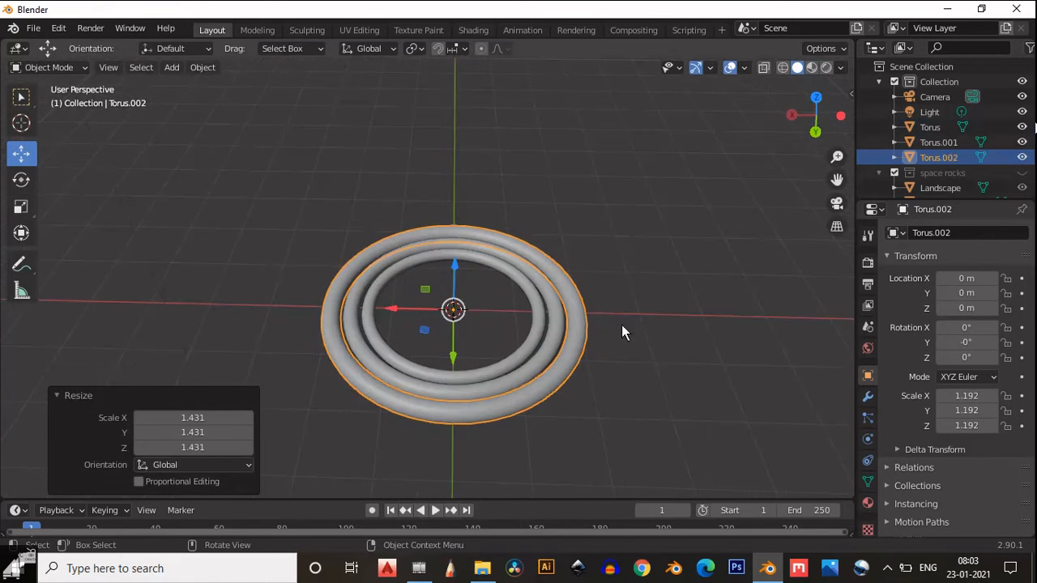
key("a")
scroll(623, 243, "down", 3)
left_click_drag(620, 219, 354, 429)
left_click(816, 132)
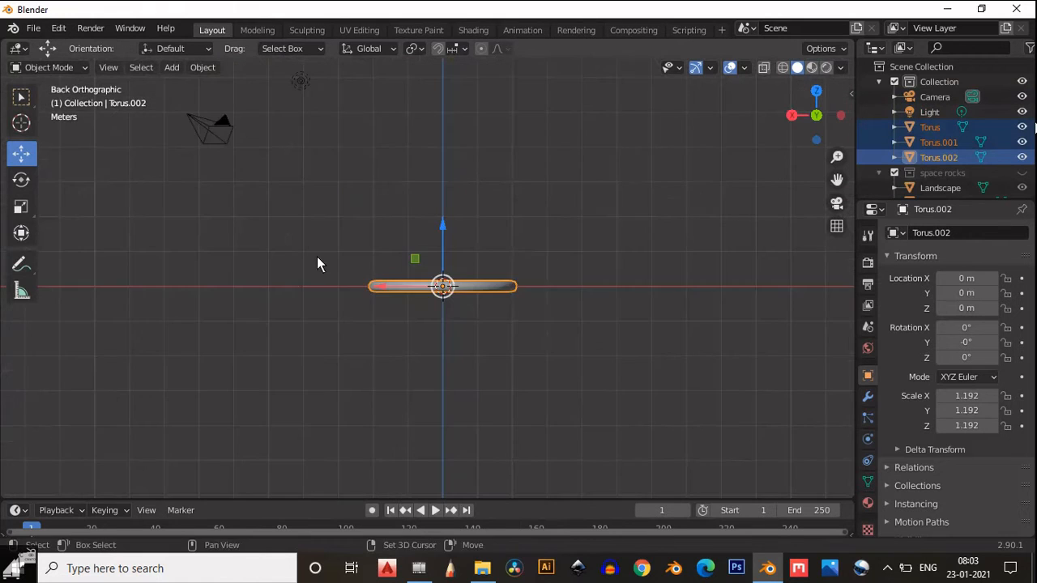
middle_click_drag(317, 256, 393, 224, "shift")
key("r")
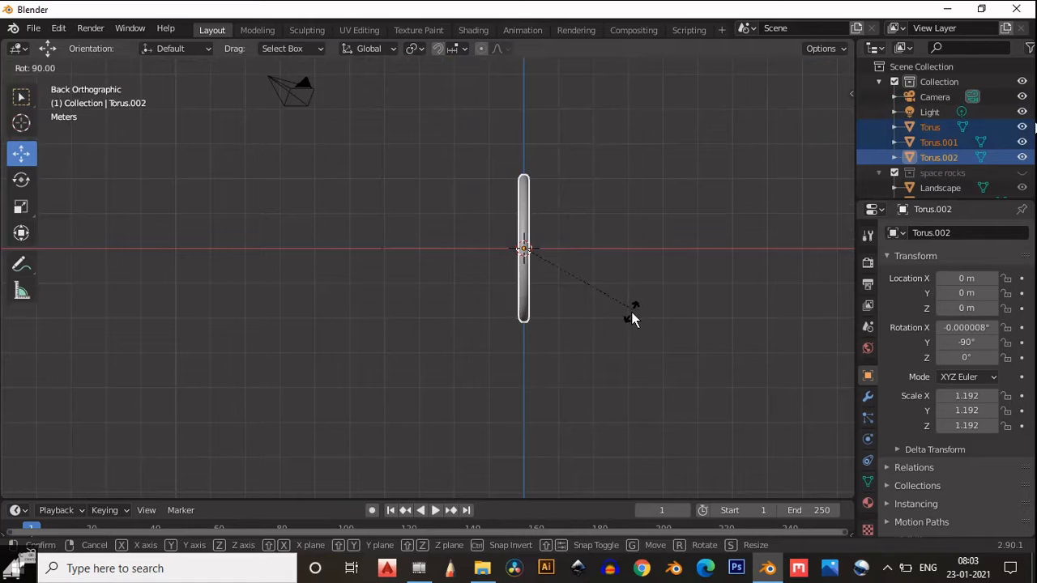
left_click(631, 314, "ctrl")
- Move the three upright rings along the X axis to about X 14.74 m
left_click_drag(491, 250, 166, 251)
middle_click_drag(248, 217, 492, 286, "shift")
left_click_drag(388, 316, 174, 315)
- Select the innermost ring, Torus.001, and create a new material for it in the Shading workspace
middle_click_drag(335, 277, 570, 294)
scroll(381, 322, "up", 3)
scroll(485, 329, "up", 4)
middle_click_drag(482, 343, 536, 404, "shift")
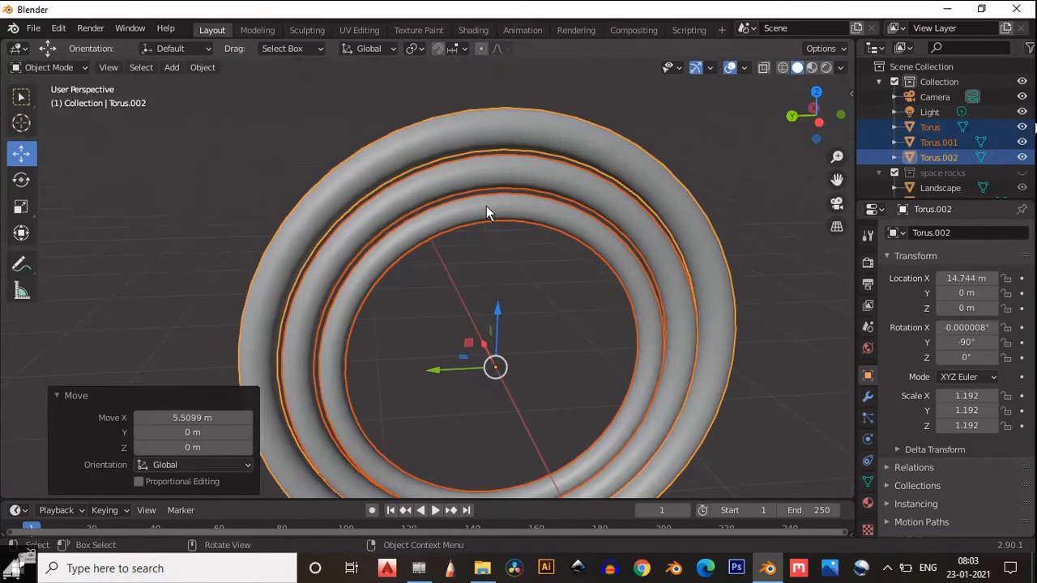
left_click(487, 208)
middle_click_drag(589, 269, 548, 191)
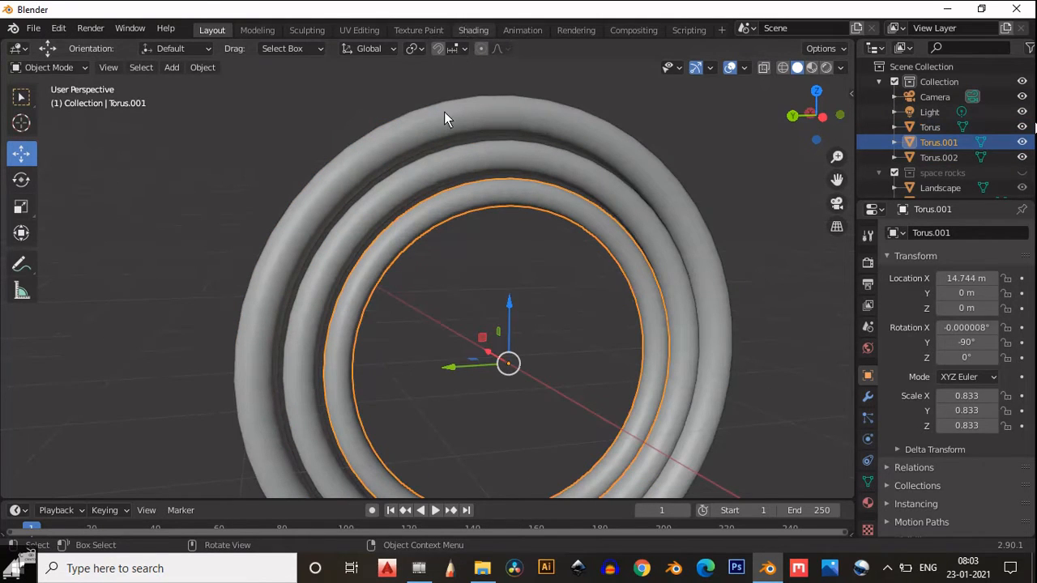
scroll(533, 176, "down", 10)
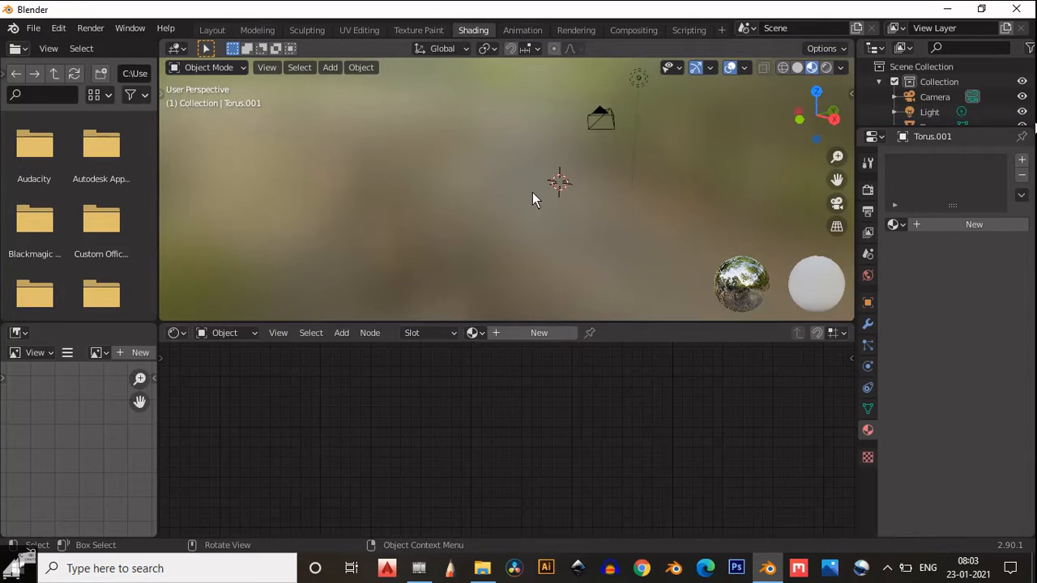
middle_click_drag(461, 182, 499, 172)
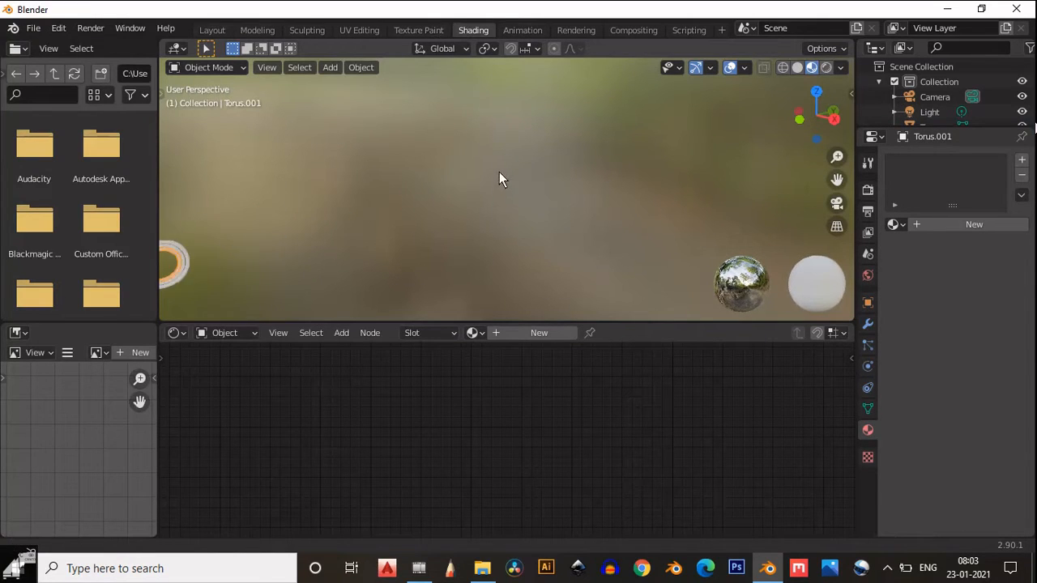
middle_click_drag(277, 206, 455, 162, "shift")
mouse_move(443, 220)
middle_mouse_down("ctrl")
mouse_move(452, 183)
mouse_move(451, 205)
middle_mouse_up("ctrl")
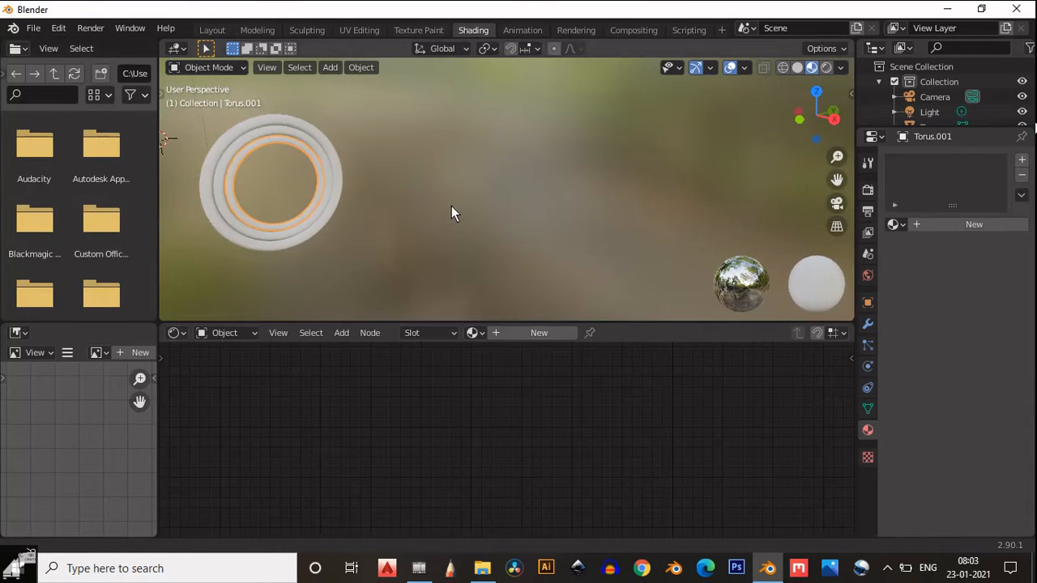
middle_click_drag(302, 197, 463, 206, "shift")
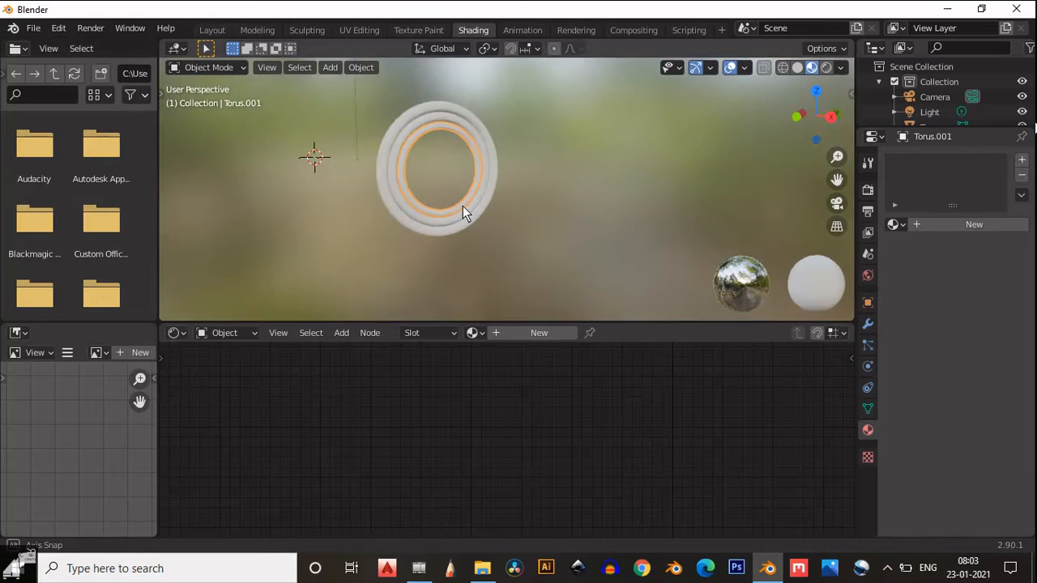
left_click(498, 336)
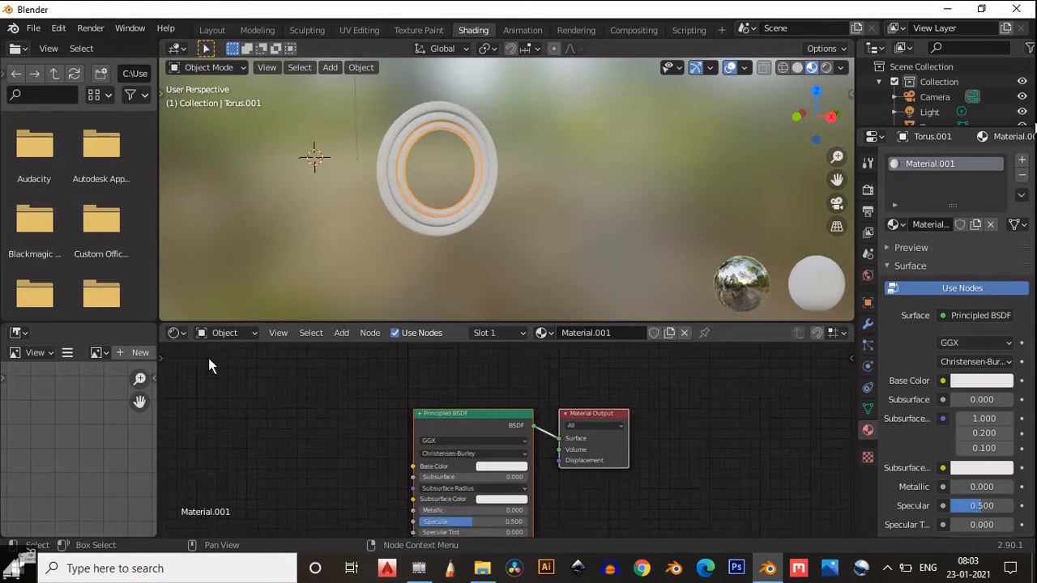
- Replace the material's Principled BSDF with an Emission shader connected to the Material Output's Surface
left_click(487, 381)
key("Delete")
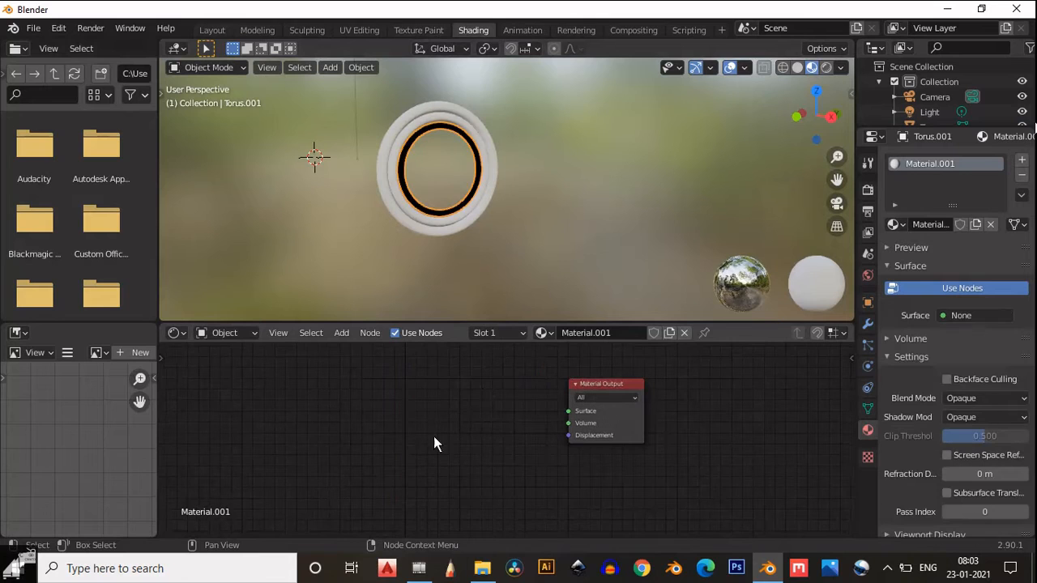
middle_click_drag(435, 443, 415, 405)
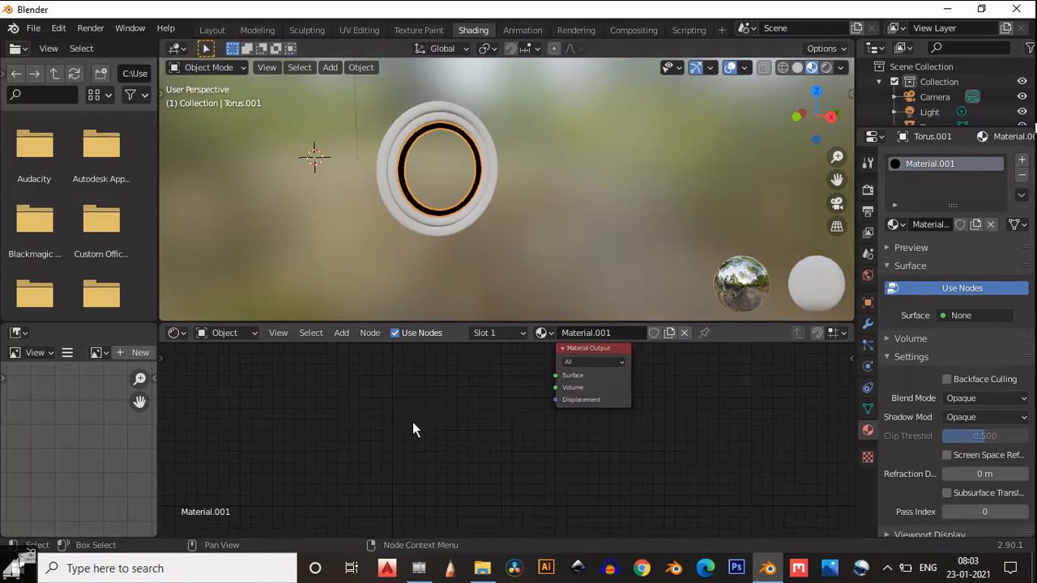
key("shift+a")
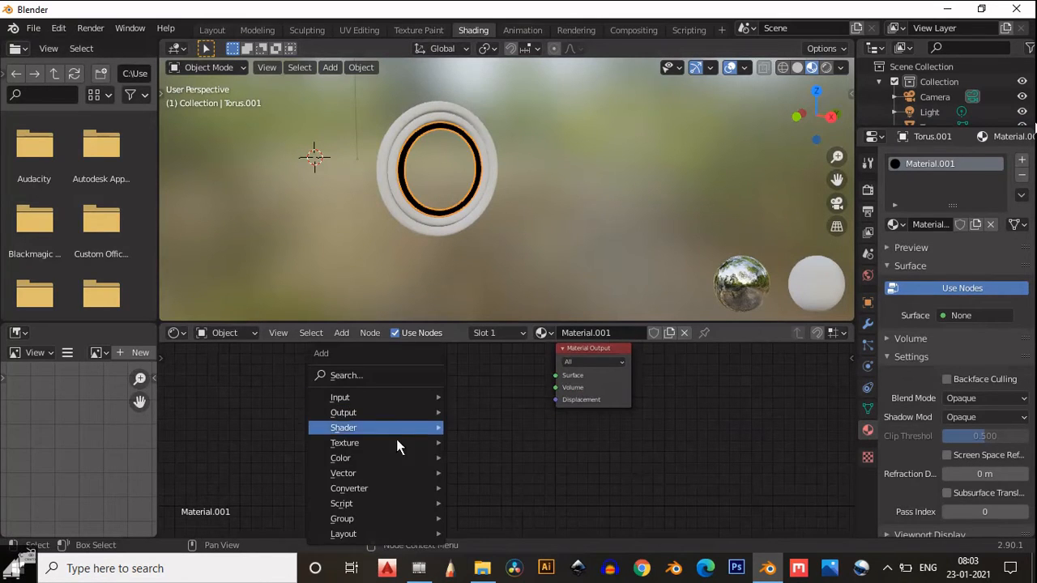
mouse_move(392, 455)
mouse_move(388, 428)
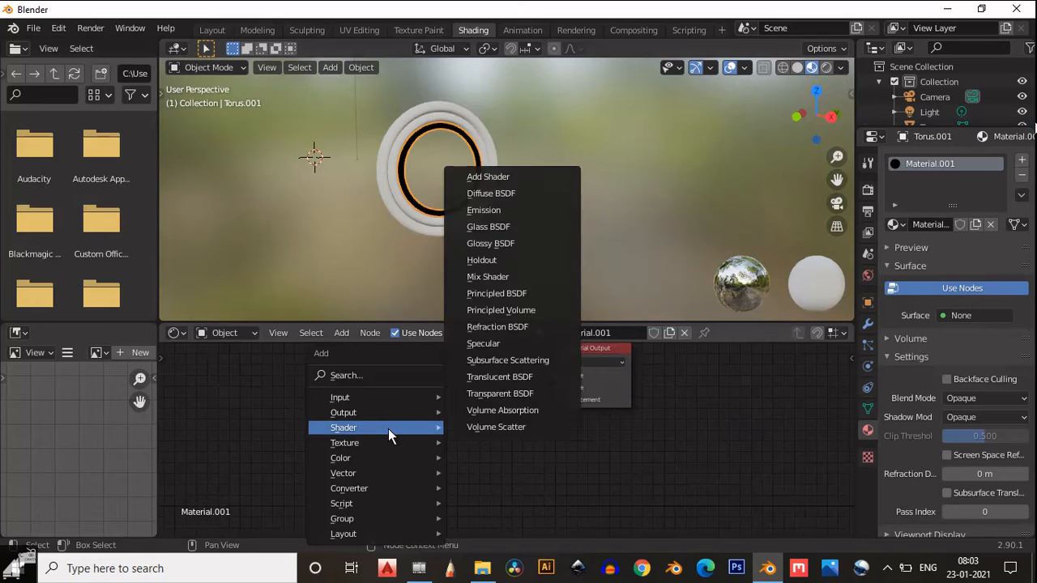
left_click(479, 210)
left_click(378, 375)
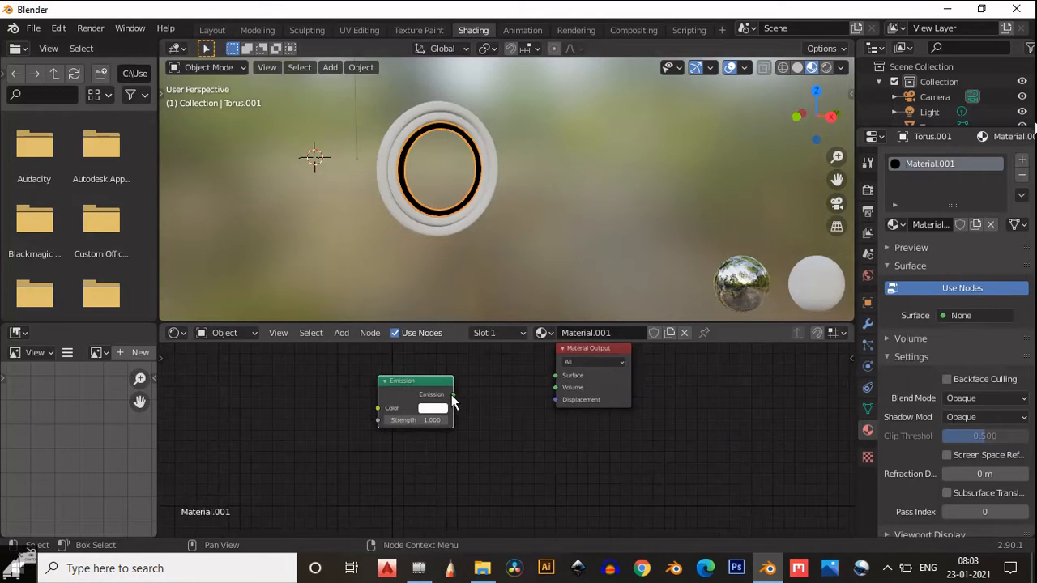
left_click_drag(453, 394, 554, 376)
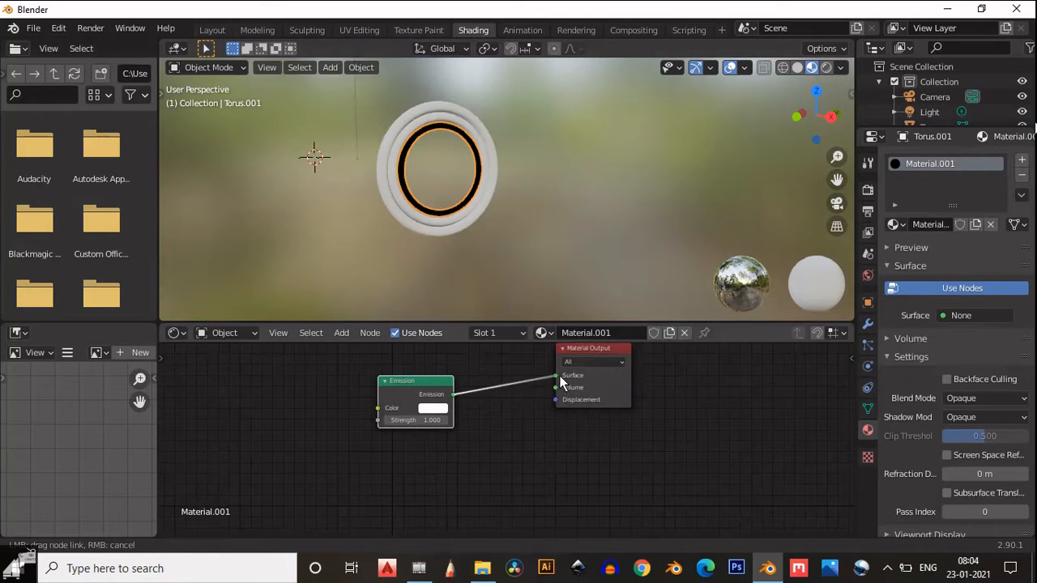
- Set the innermost ring's Emission color to salmon pink and its strength to 5
left_click(431, 408)
left_click_drag(462, 294, 464, 314)
double_click(418, 420)
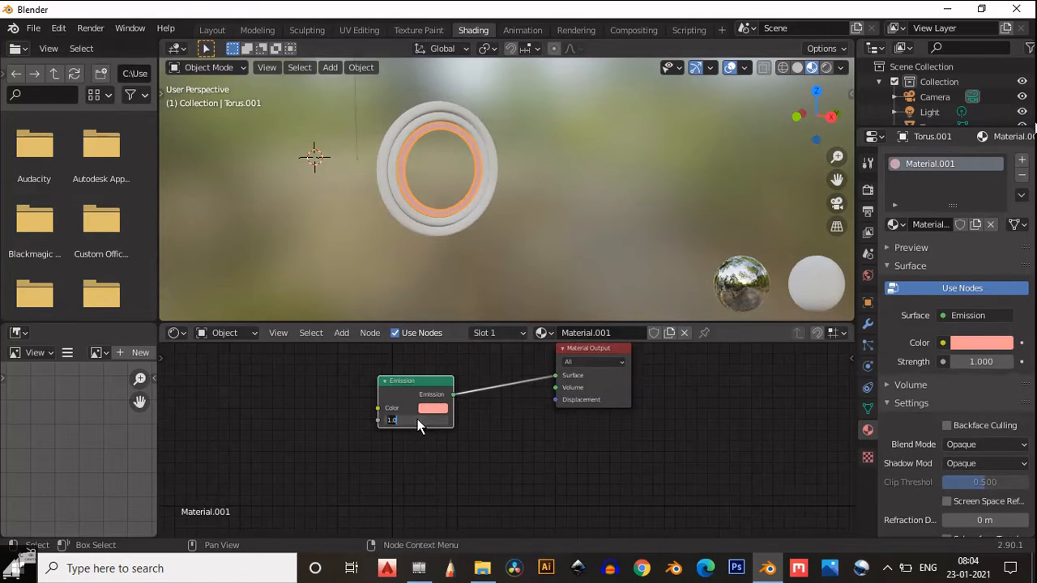
type("5")
key("Return")
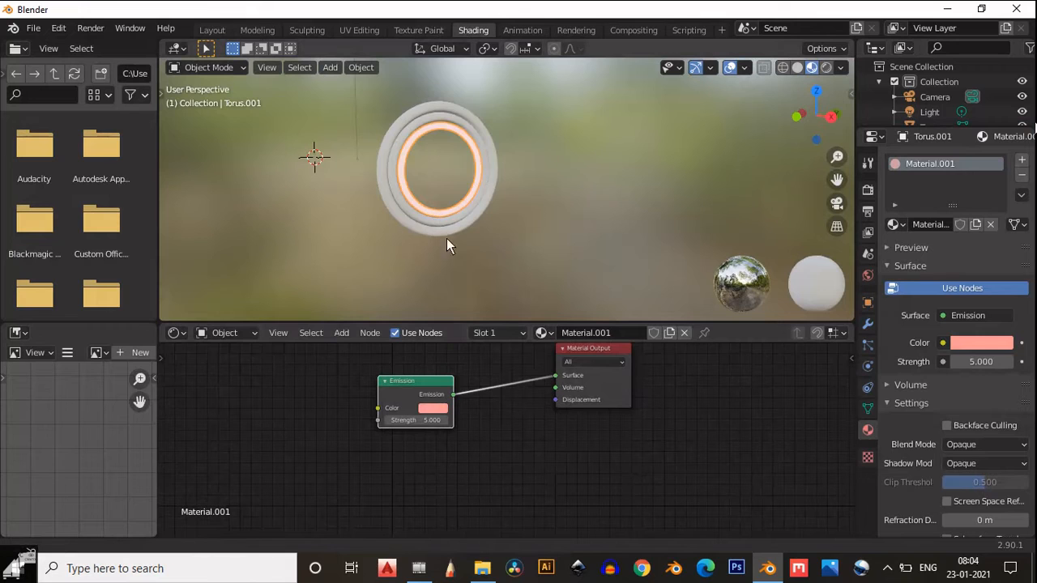
- Change the innermost ring's Emission color to a light peach orange
scroll(461, 257, "up", 5)
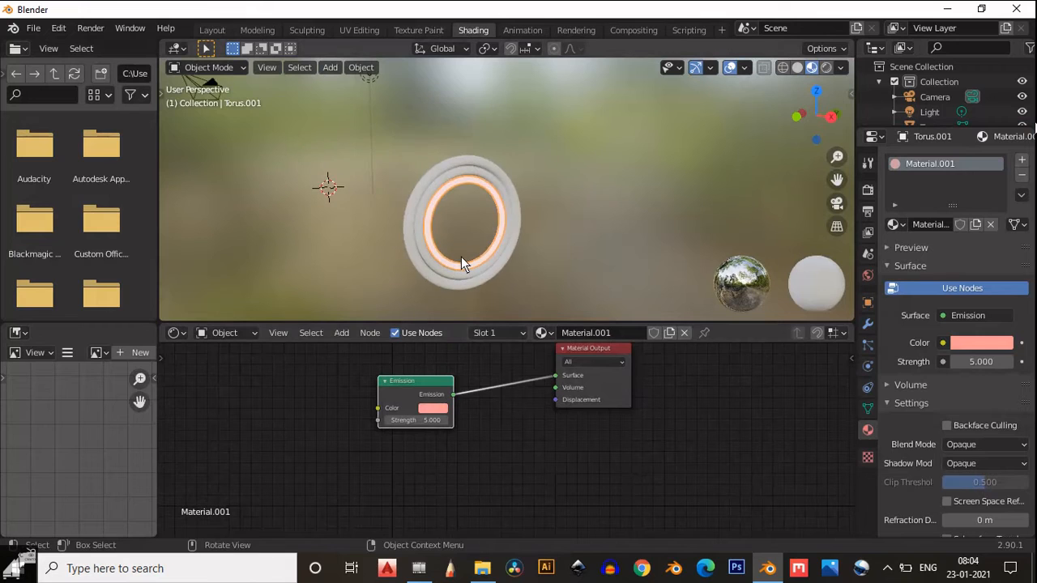
left_click(434, 410)
left_click(459, 309)
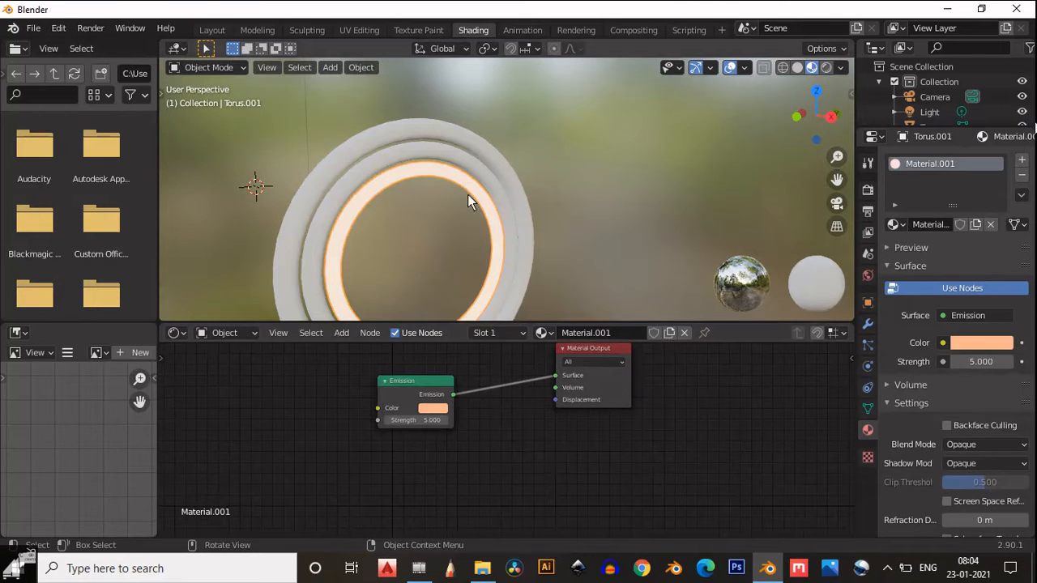
- Assign the existing rock texture material to the outermost ring, Torus.002
left_click(467, 220)
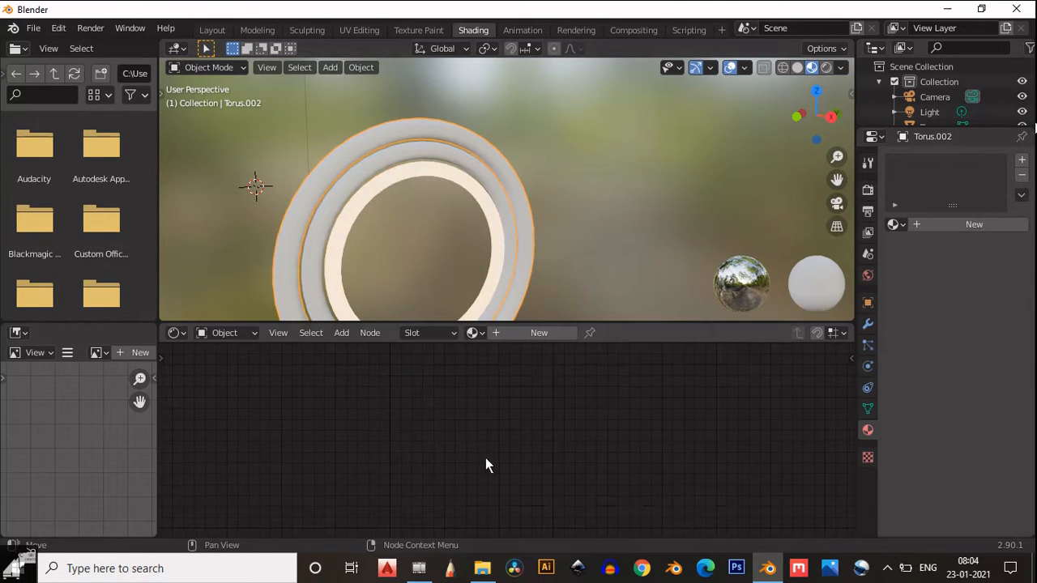
left_click(449, 332)
left_click(473, 332)
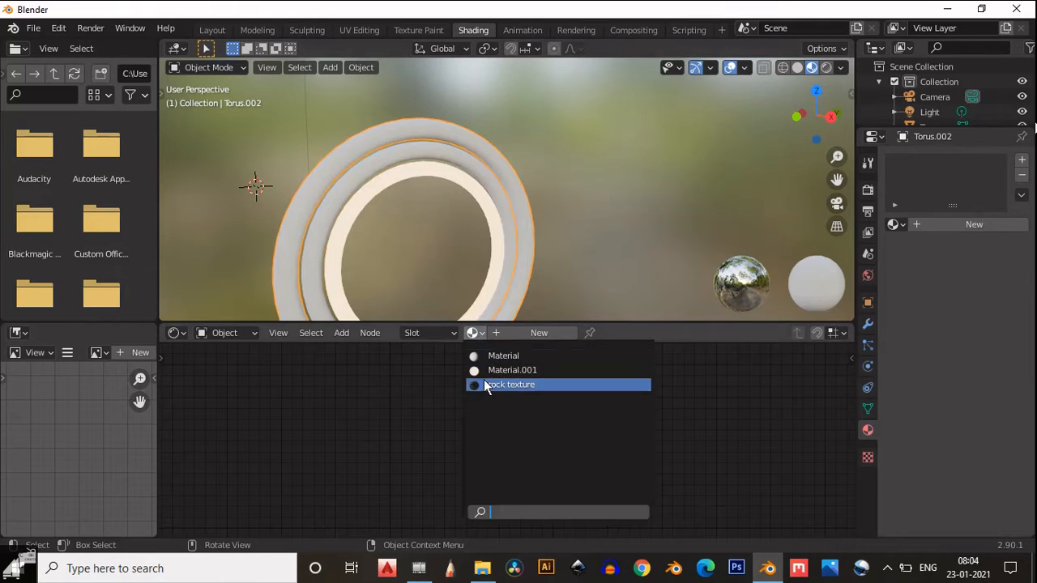
left_click(484, 382)
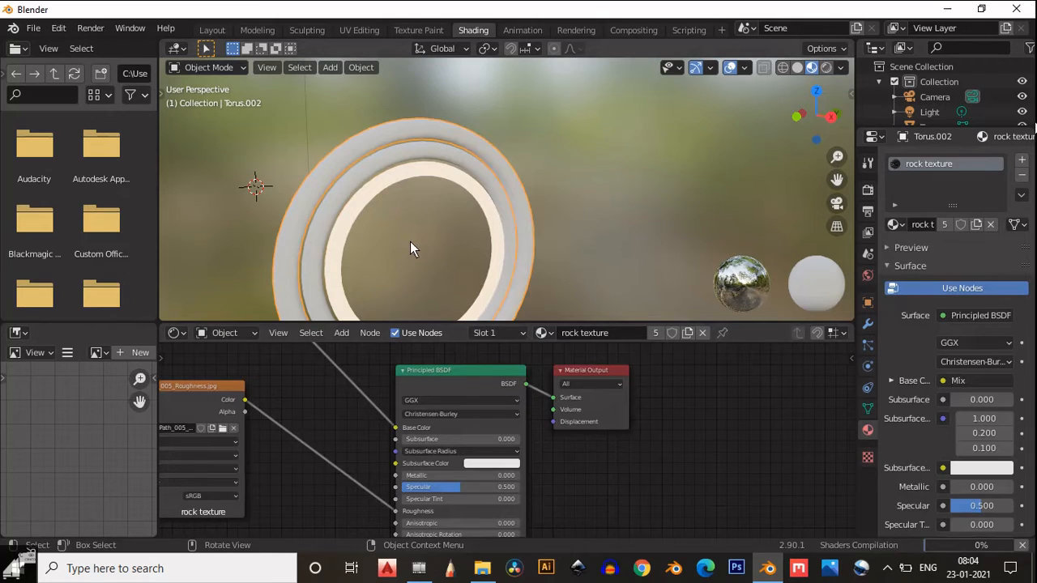
- Unwrap the outermost ring's whole mesh in Edit Mode with the standard Unwrap operation
key("Tab")
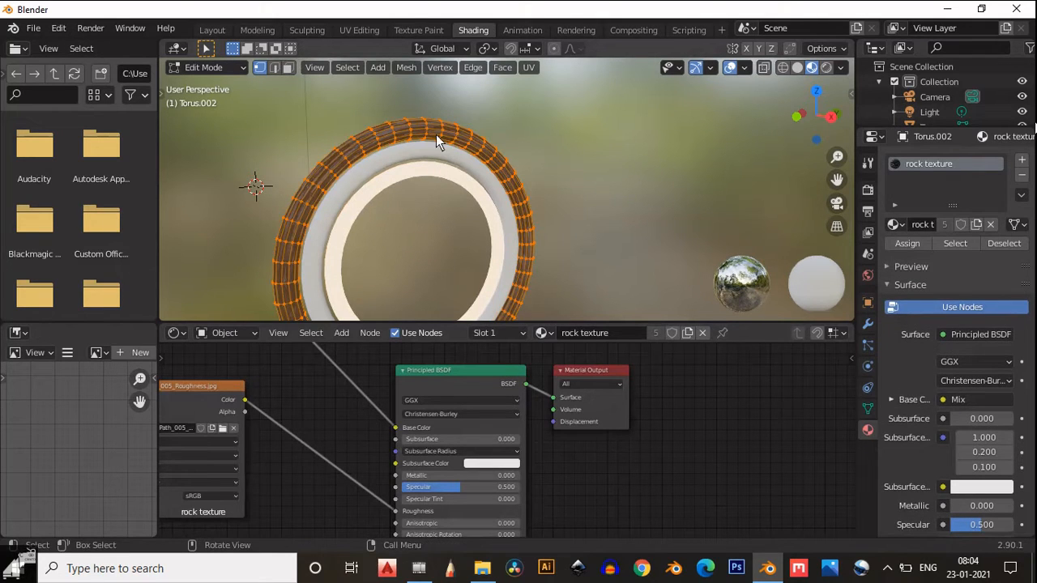
left_click(528, 67)
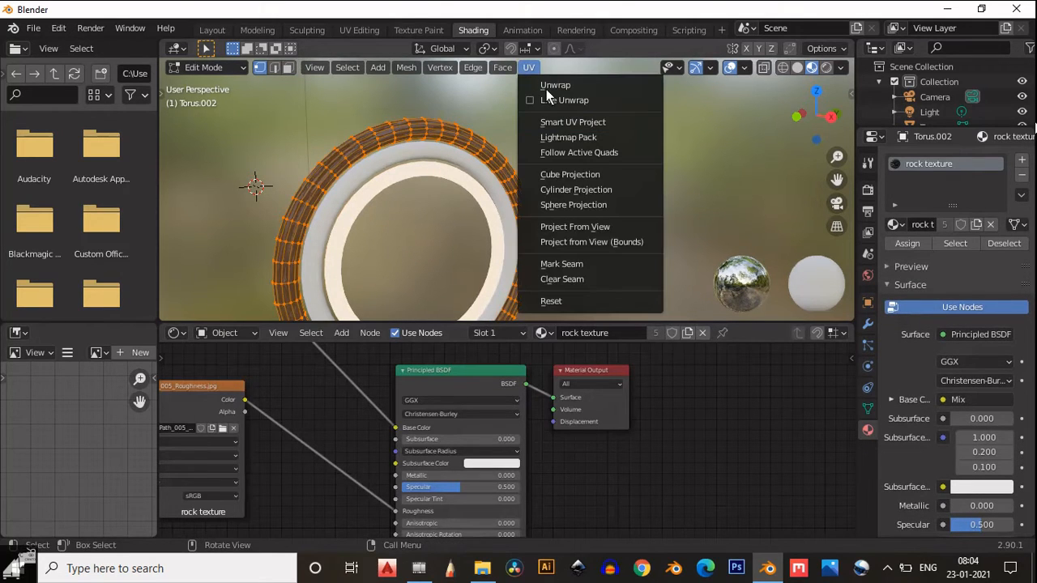
left_click(546, 89)
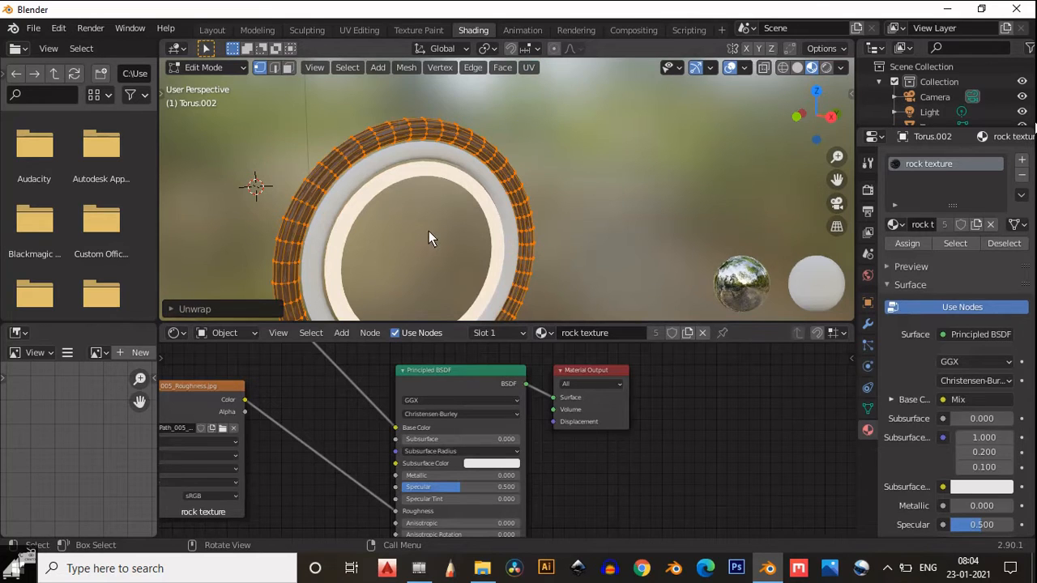
middle_click_drag(396, 234, 377, 237)
middle_click_drag(385, 240, 429, 262)
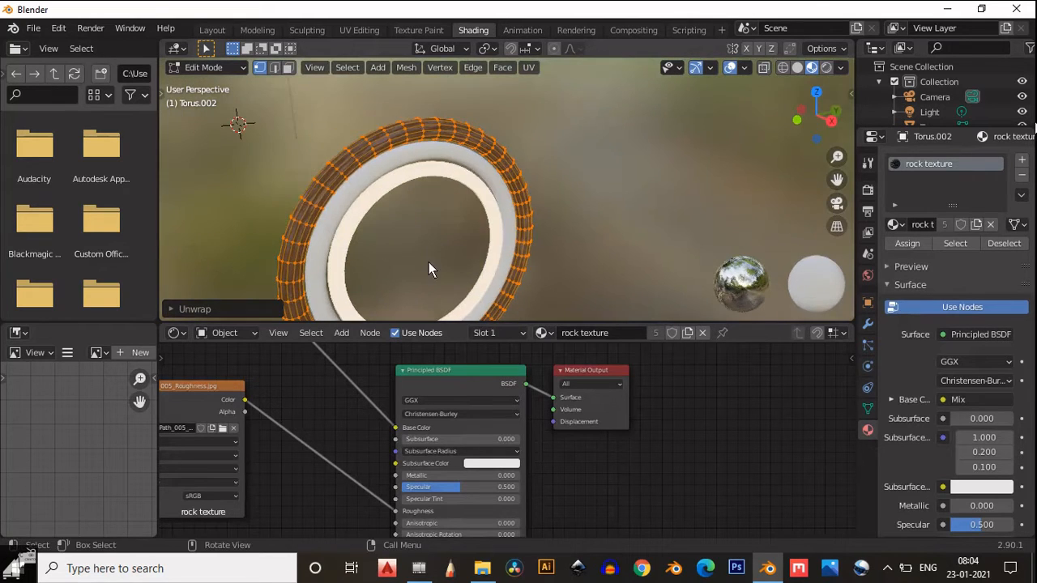
scroll(421, 255, "up", 3)
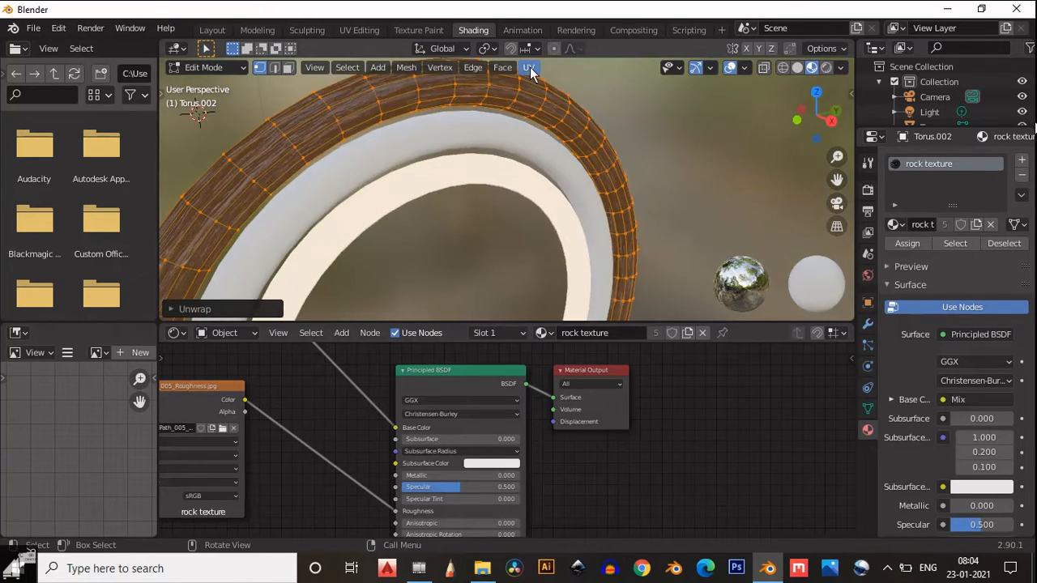
- Apply Smart UV Project to the outermost ring's mesh with an angle limit of 66, and return to Object Mode
left_click(529, 67)
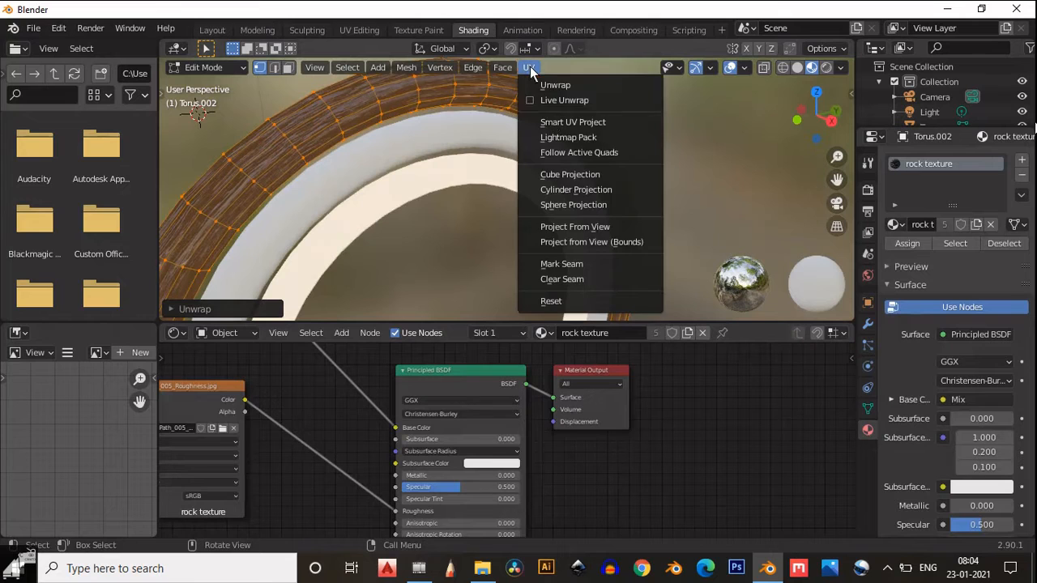
left_click(553, 125)
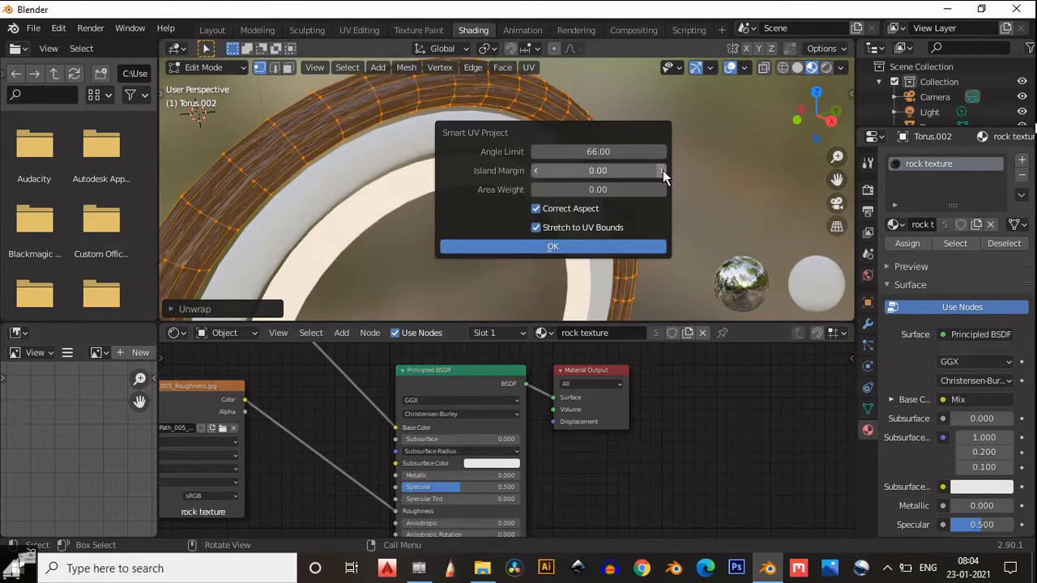
left_click(588, 251)
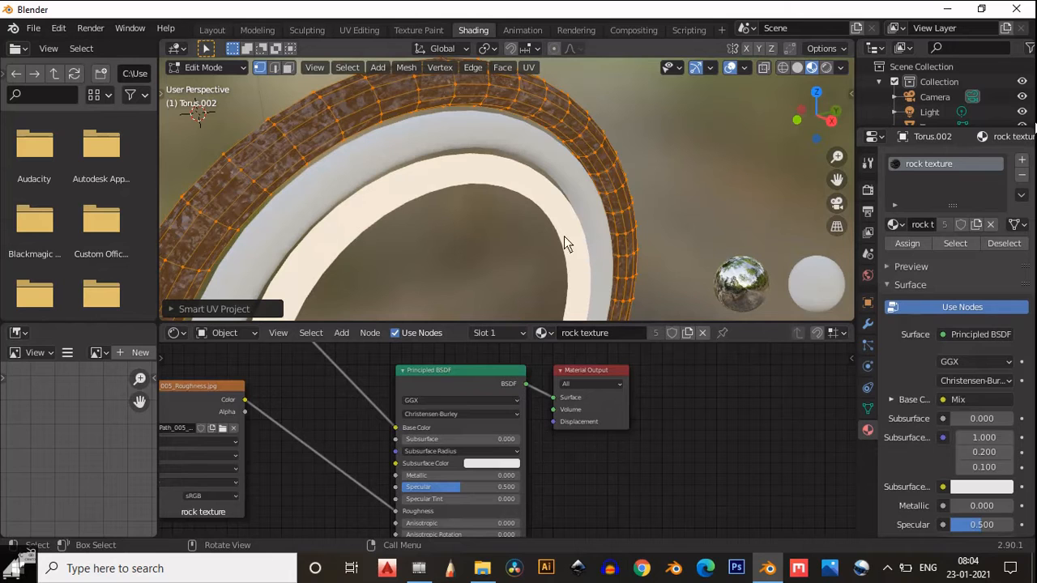
key("Tab")
scroll(426, 241, "down", 3)
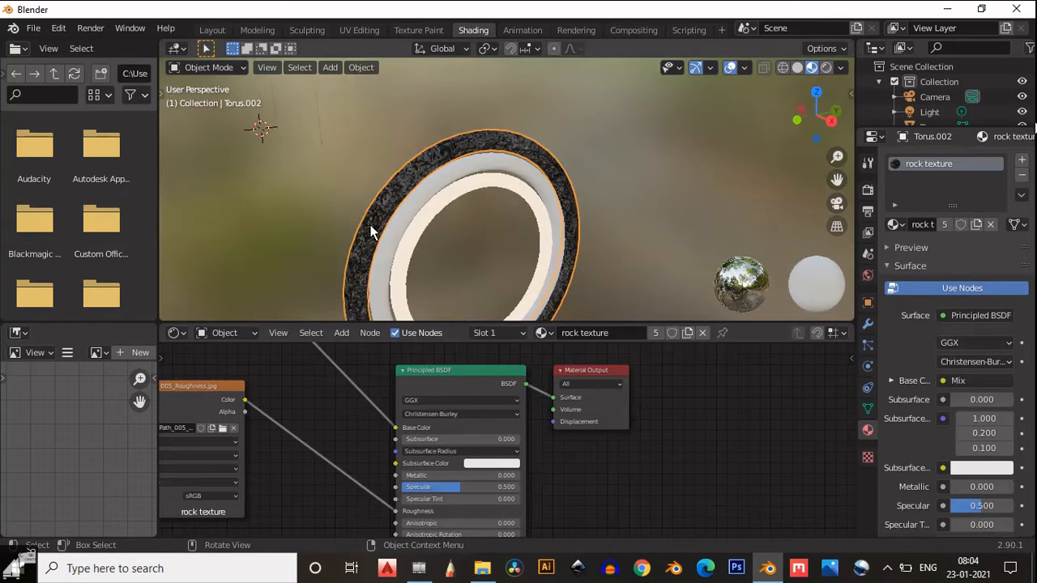
middle_click_drag(359, 232, 414, 247)
middle_click_drag(443, 189, 431, 205)
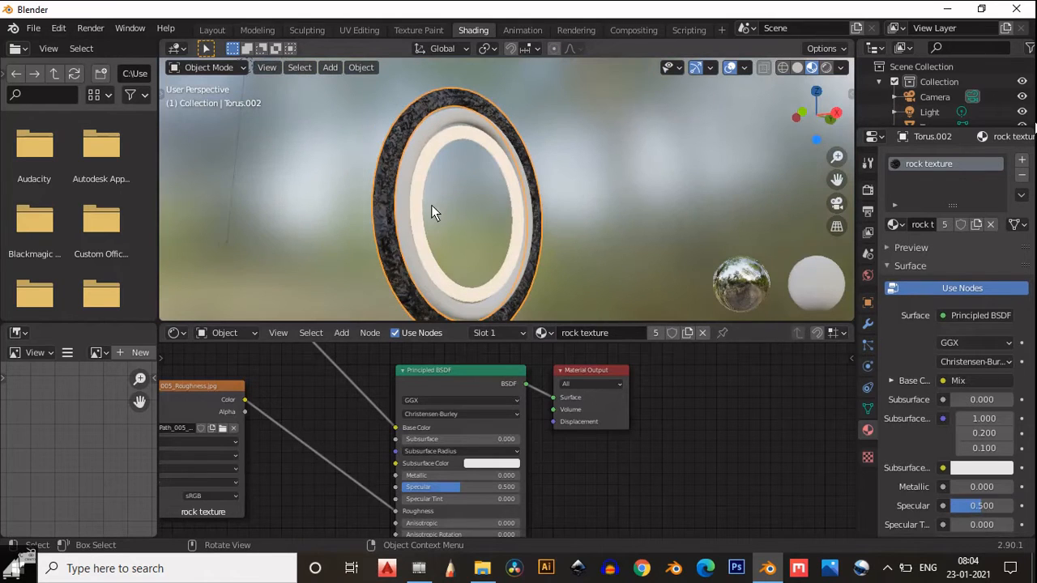
- Apply Smart UV Project to the middle ring's mesh, Torus, with an angle limit of 66 and an island margin of 0.03
scroll(364, 243, "up", 4)
middle_click_drag(335, 244, 410, 193)
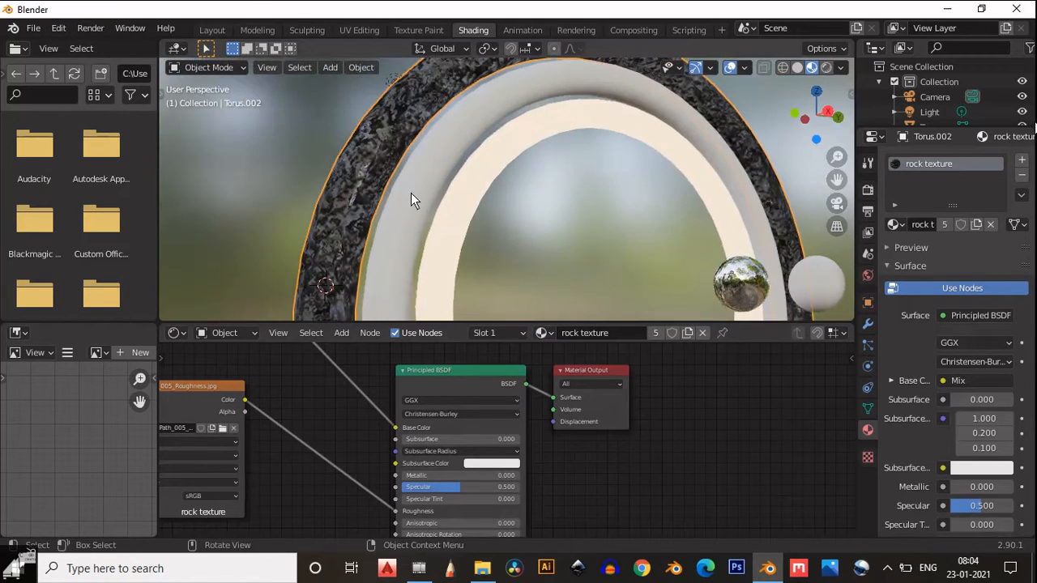
left_click(411, 189)
key("Tab")
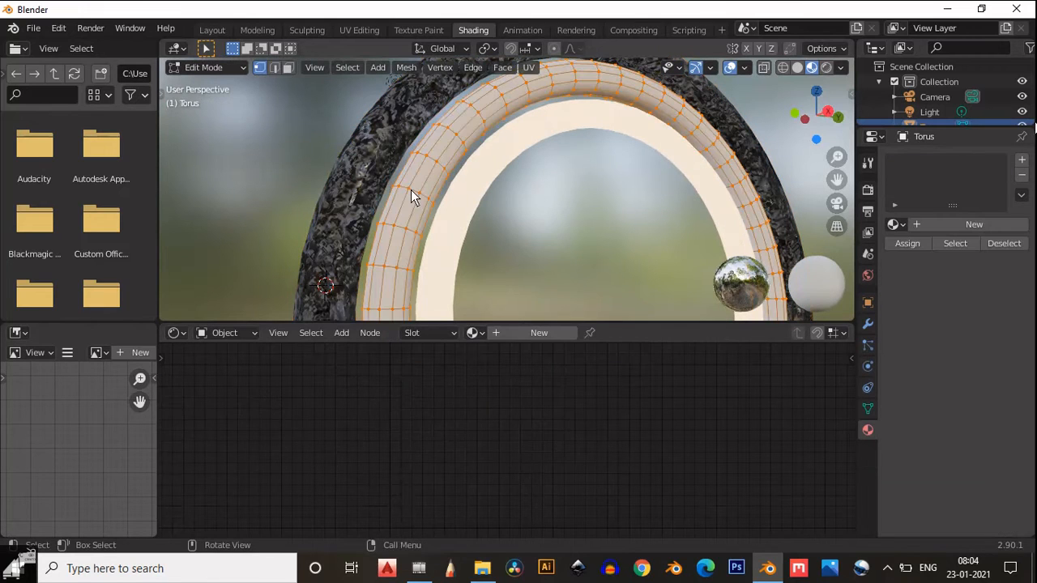
left_click(527, 68)
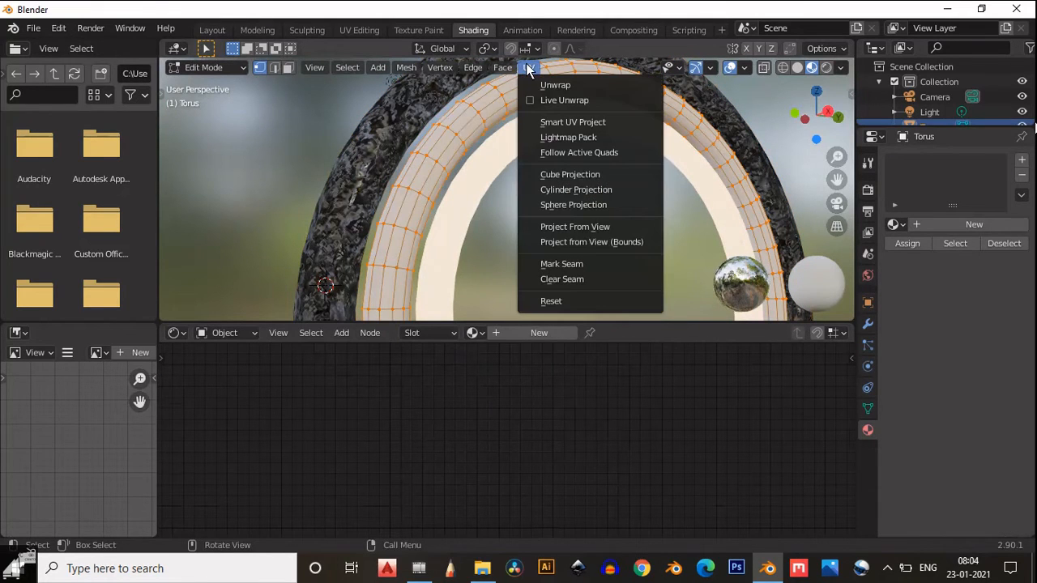
left_click(542, 120)
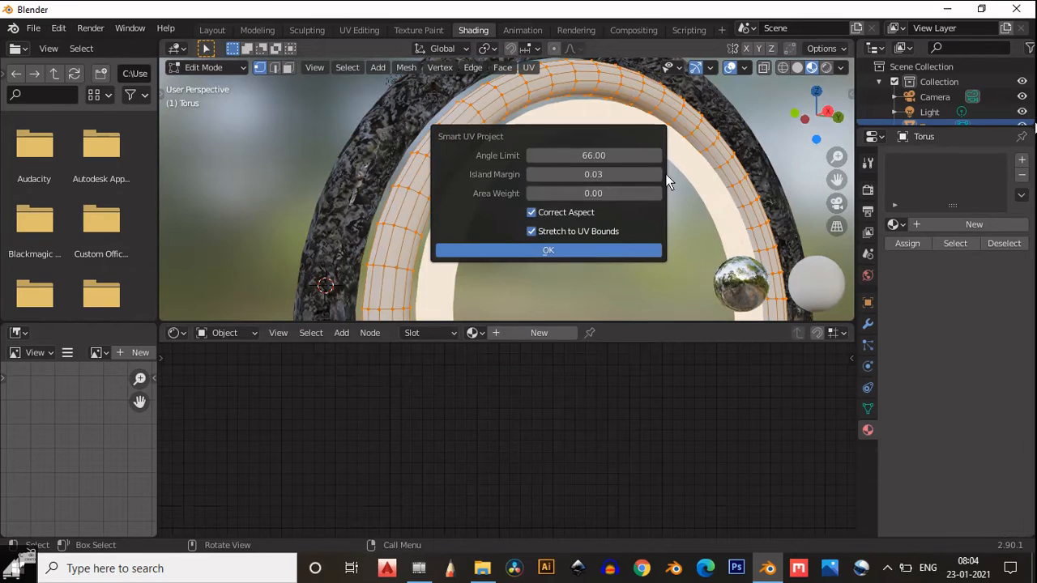
left_click(598, 253)
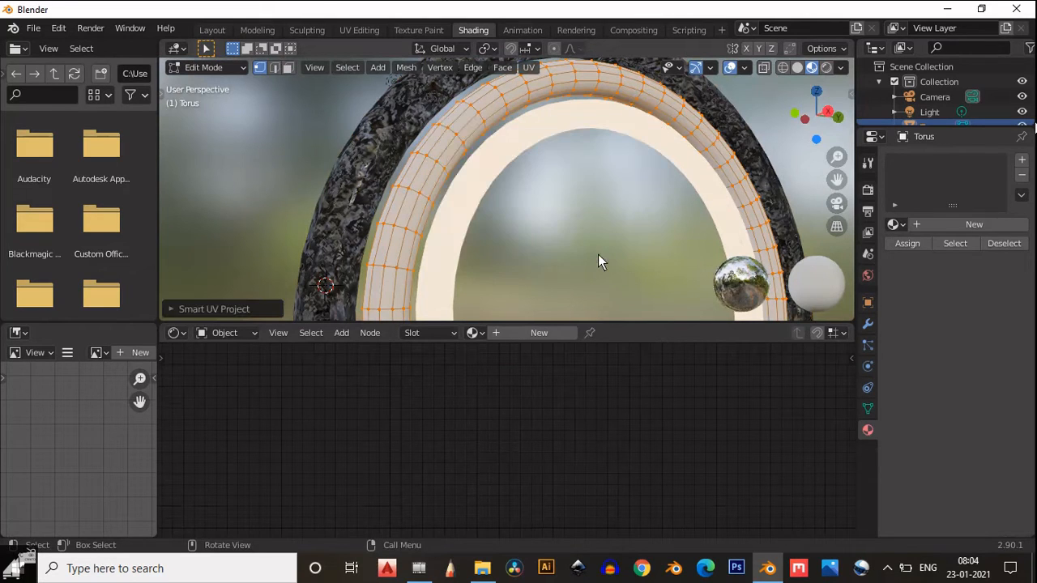
- Assign the existing rock texture material to the middle ring and return to Object Mode
left_click(474, 332)
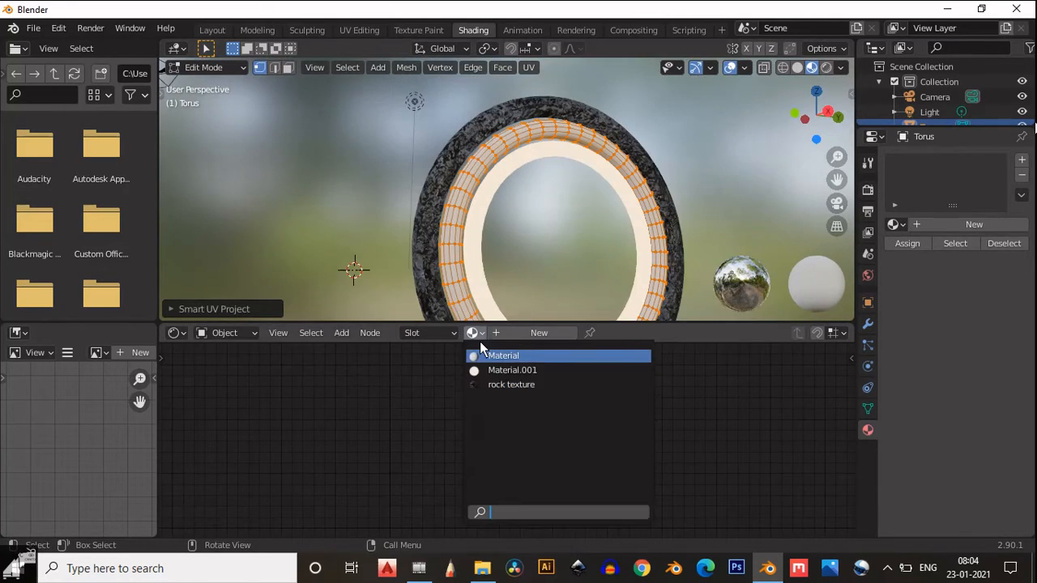
left_click(510, 385)
key("Tab")
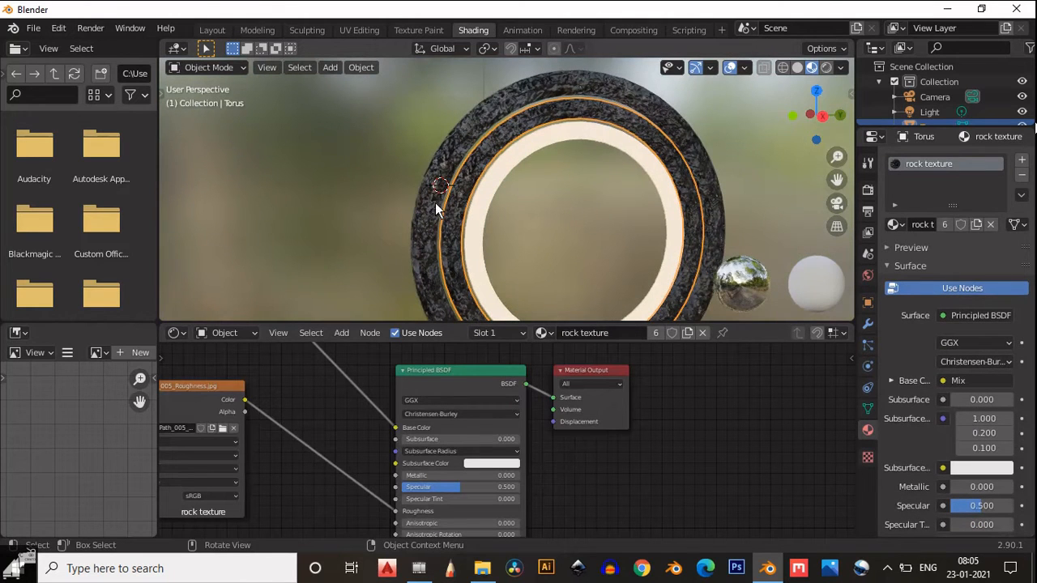
- Remove the rock texture material slot from the outermost ring, Torus.002, and create a new material for it
left_click(434, 202)
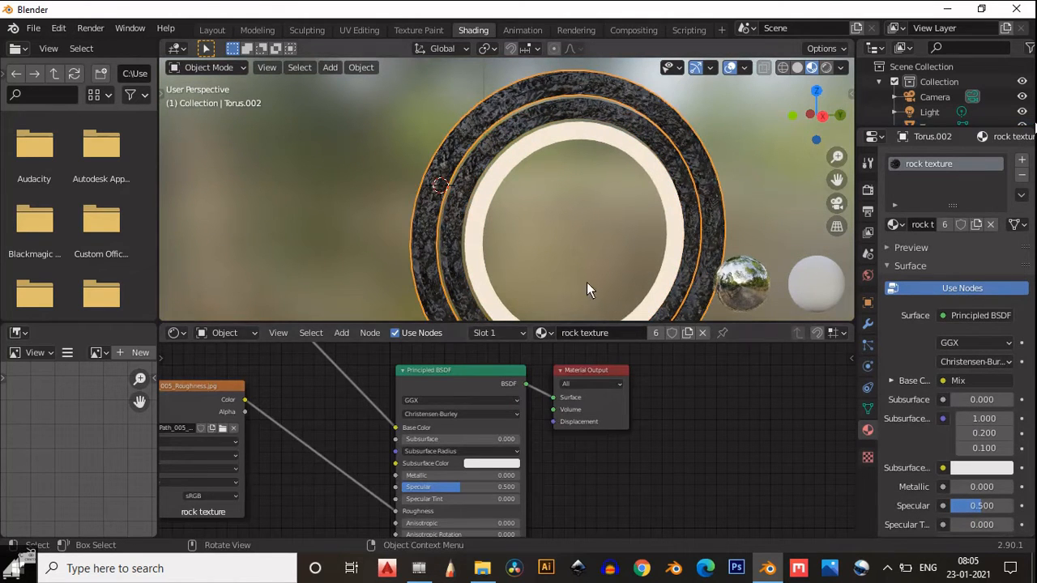
left_click(1019, 176)
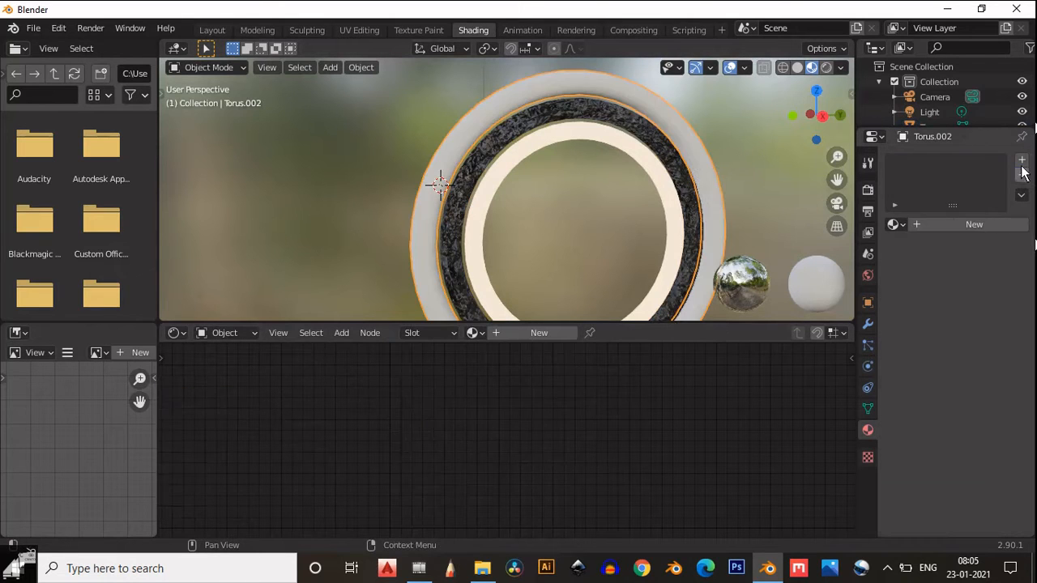
left_click(957, 225)
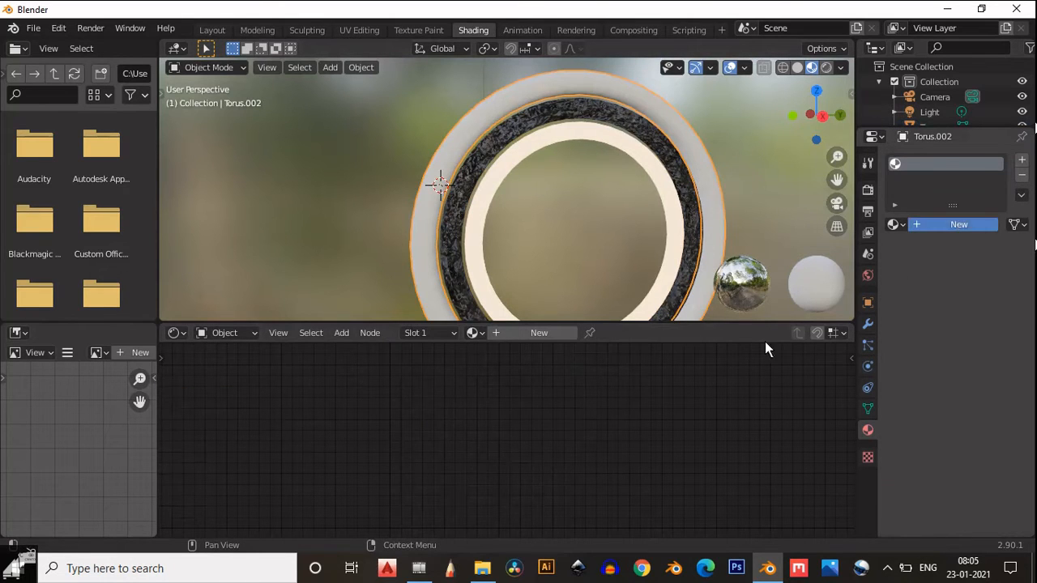
- Replace the outermost ring's Principled BSDF with an Emission shader connected to the Material Output's Surface
key("x")
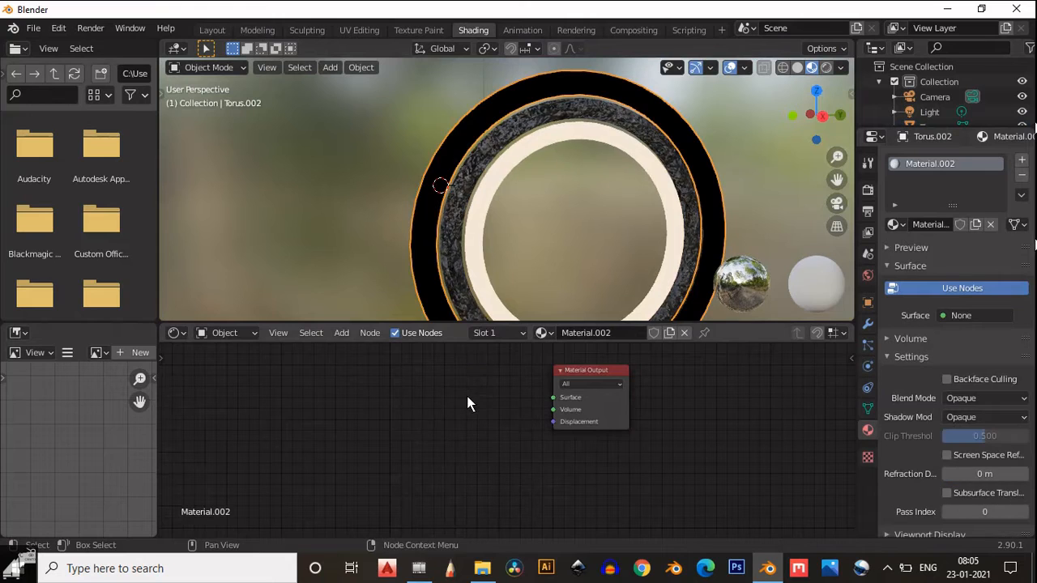
key("shift+a")
mouse_move(434, 397)
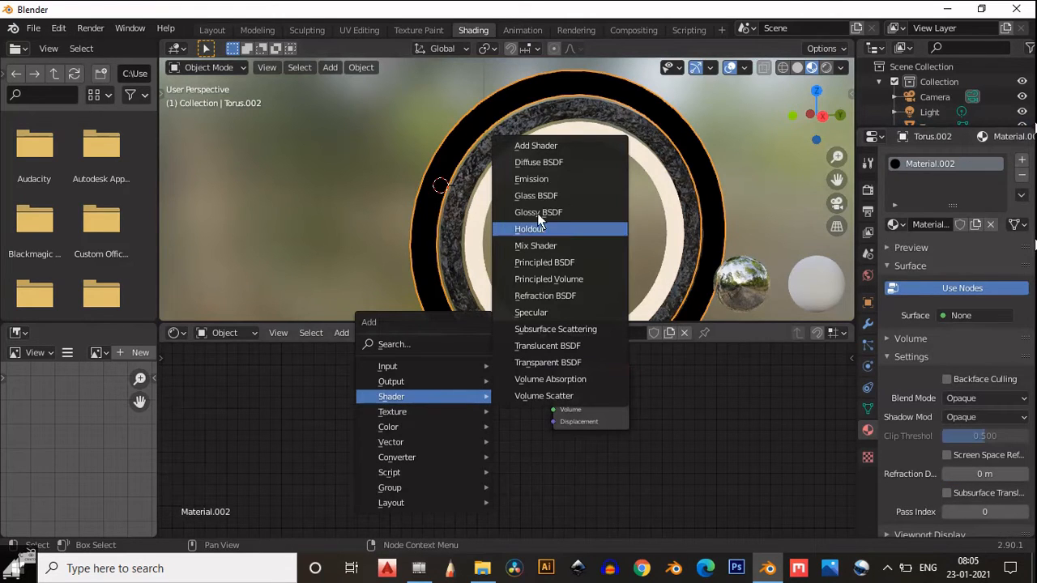
left_click(544, 179)
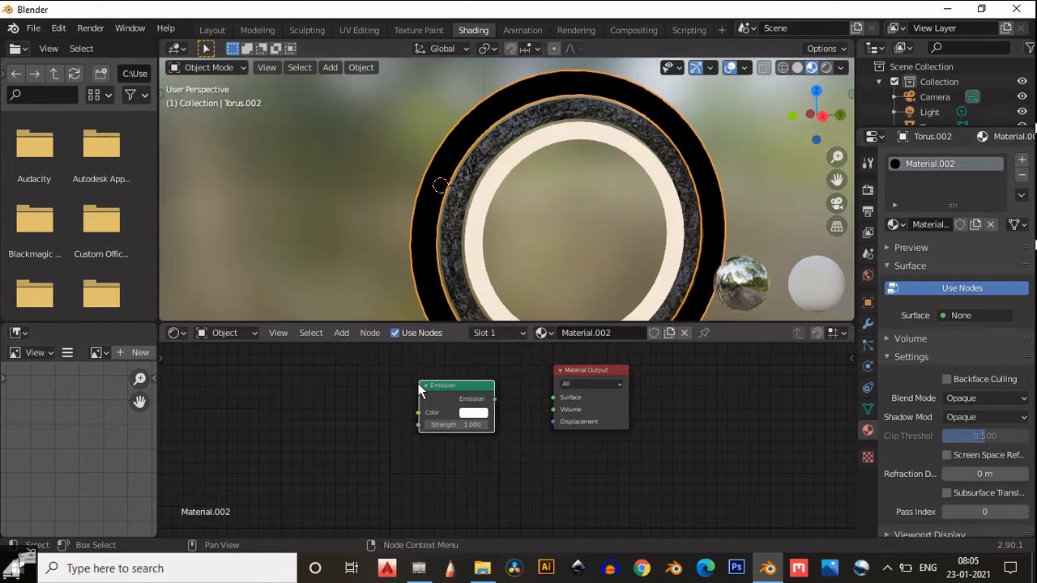
left_click_drag(494, 398, 554, 398)
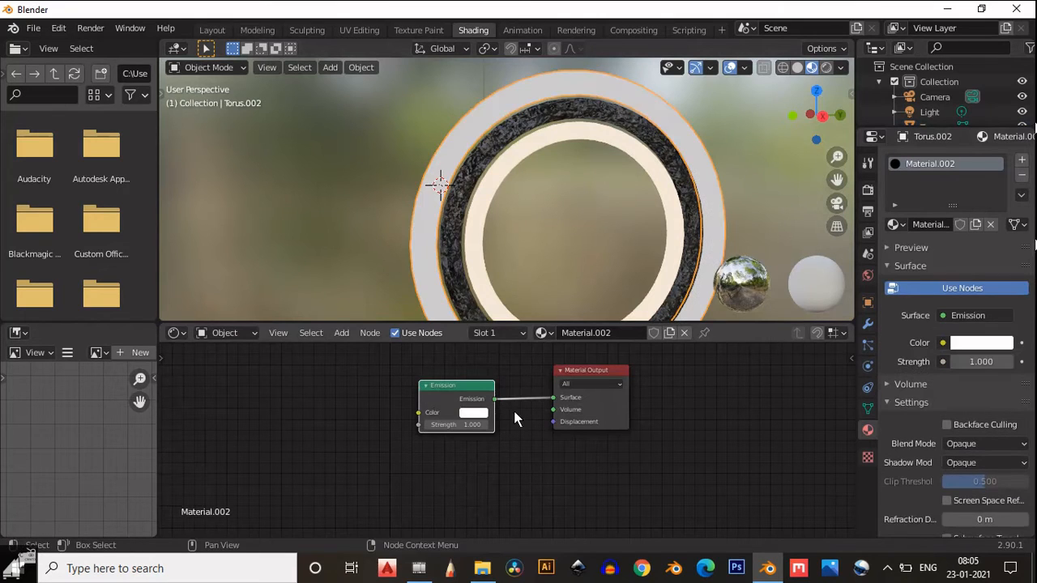
- Set the outermost ring's Emission color to light cyan and its strength to 5
left_click(475, 415)
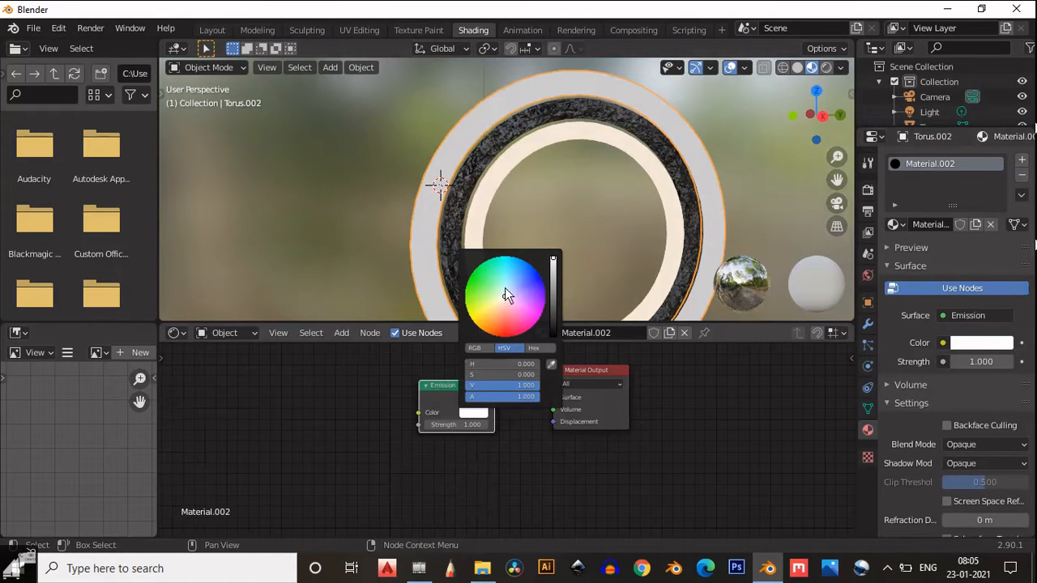
left_click_drag(509, 297, 504, 268)
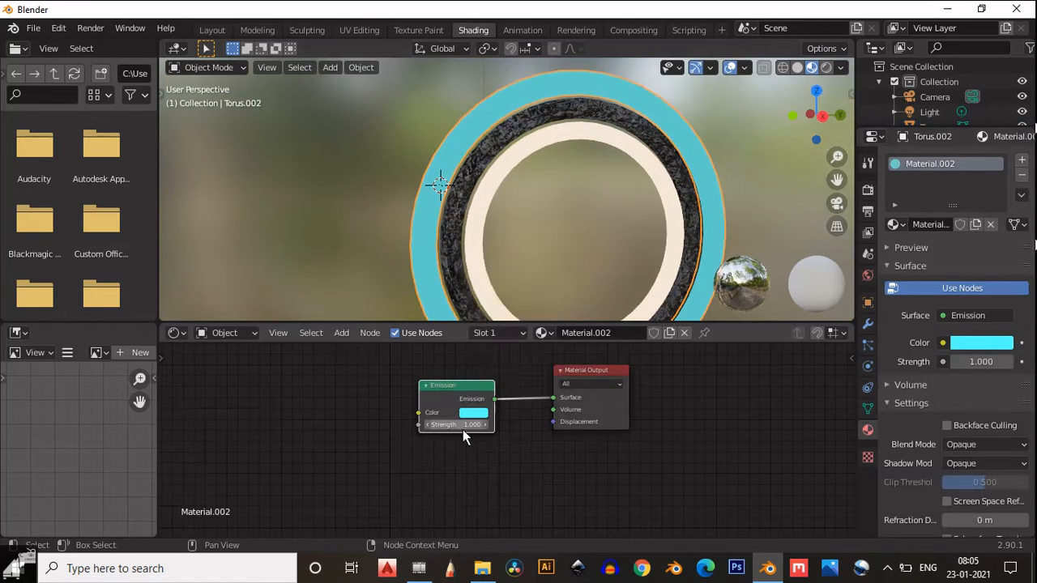
type("5")
key("Return")
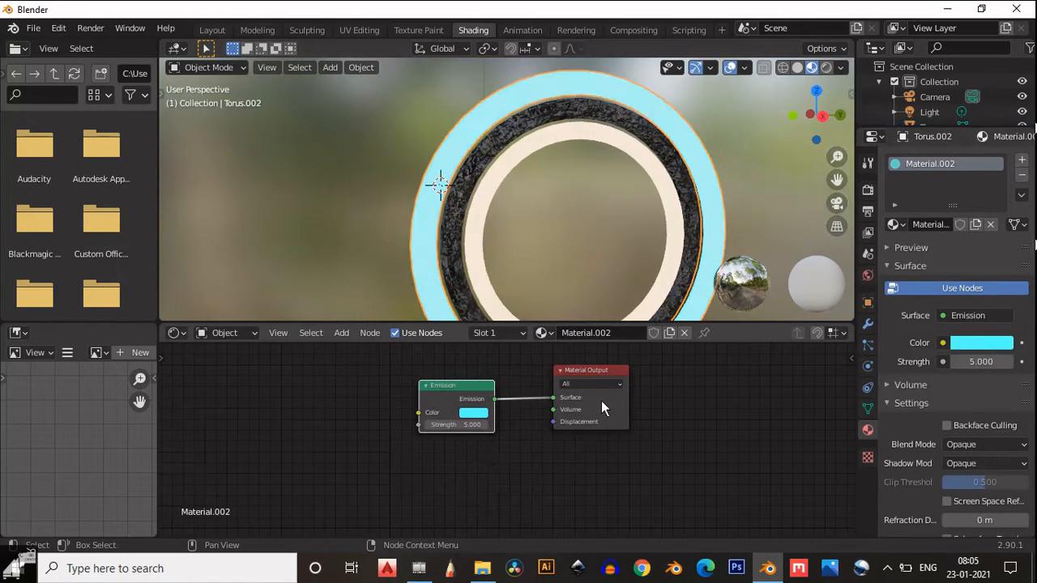
- Shift the outermost ring's Emission color to a slightly more saturated cyan
middle_click_drag(548, 250, 603, 267)
scroll(471, 453, "up", 2)
left_click(462, 402)
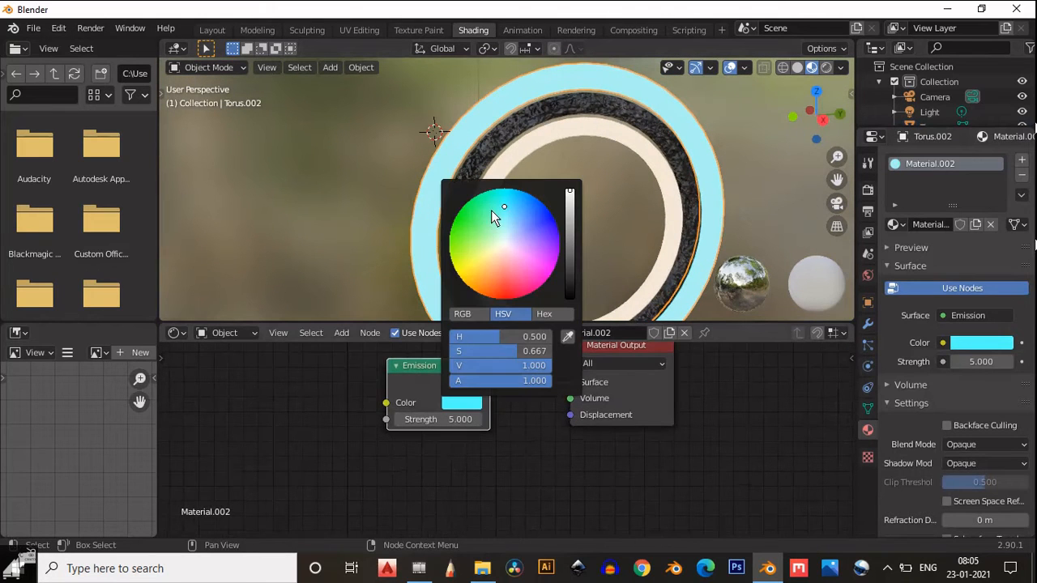
mouse_move(502, 203)
left_mouse_down()
mouse_move(508, 175)
mouse_move(505, 202)
left_mouse_up()
left_click(514, 479)
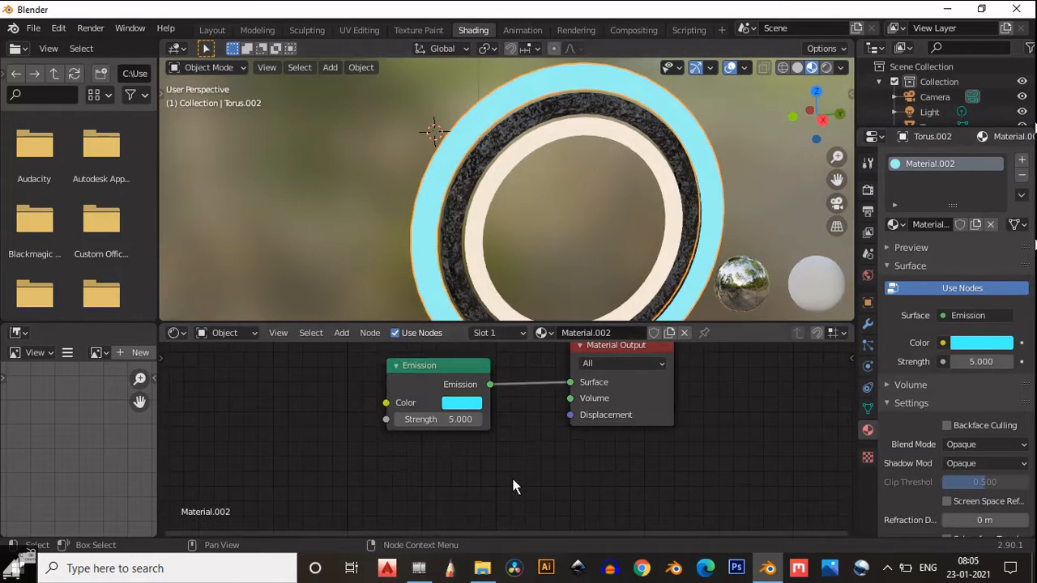
- Set the outermost ring's Emission strength to 4
middle_click_drag(444, 447, 407, 472)
double_click(409, 440)
type("4")
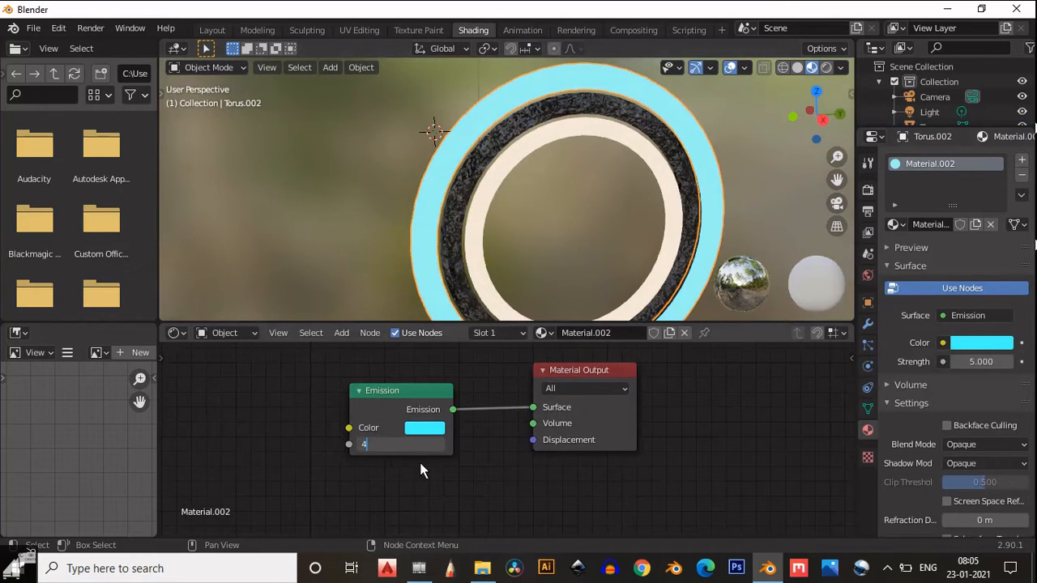
key("Return")
middle_click_drag(454, 153, 512, 182)
scroll(570, 202, "up", 4)
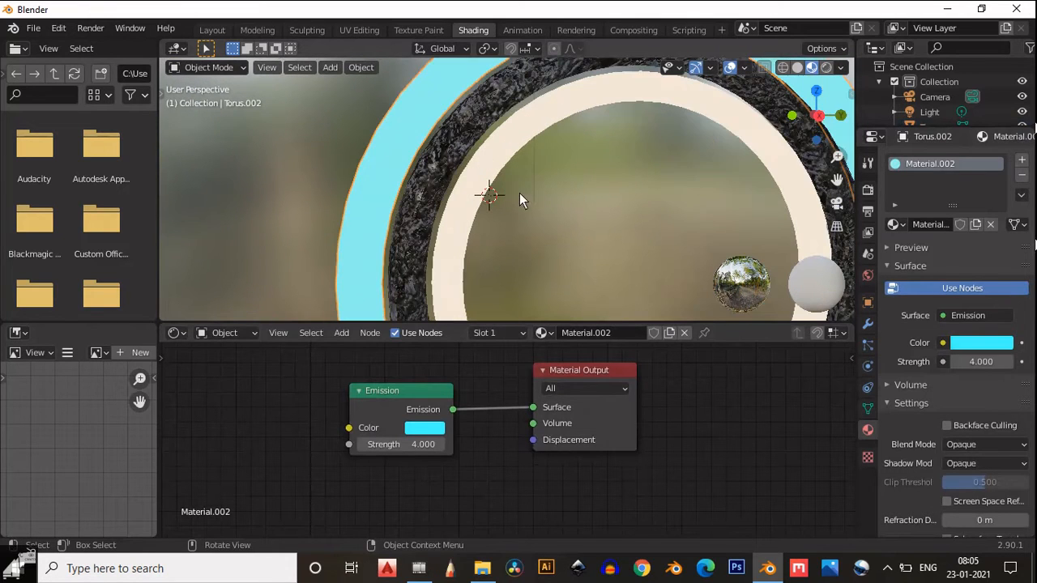
- Return to the Layout workspace and bring all three torus rings into view
left_click(203, 30)
scroll(470, 340, "down", 5)
middle_click_drag(474, 377, 724, 259)
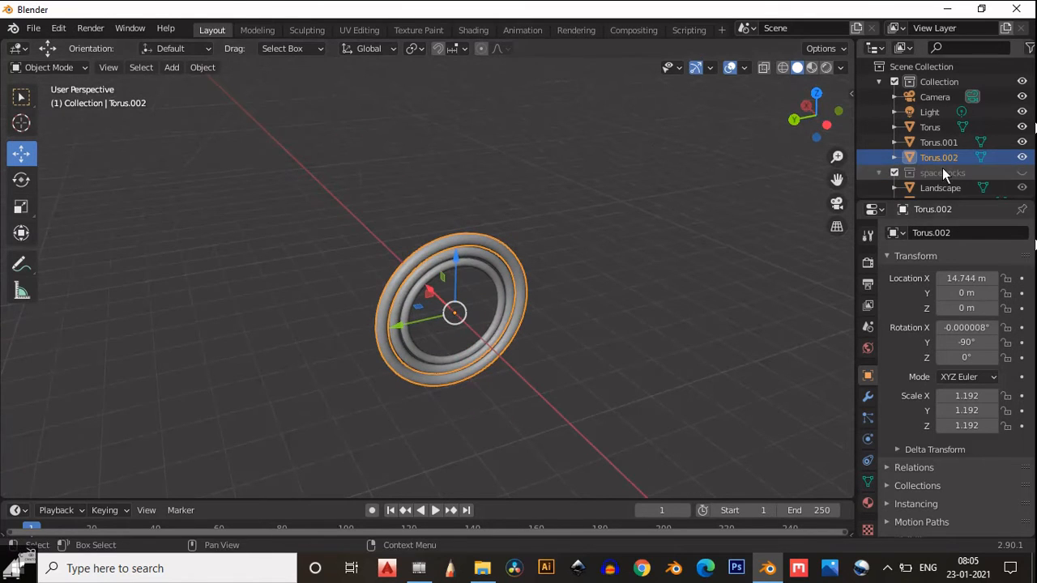
- Show the viewport in rendered shading and set the world background color to black
middle_click_drag(643, 343, 648, 259)
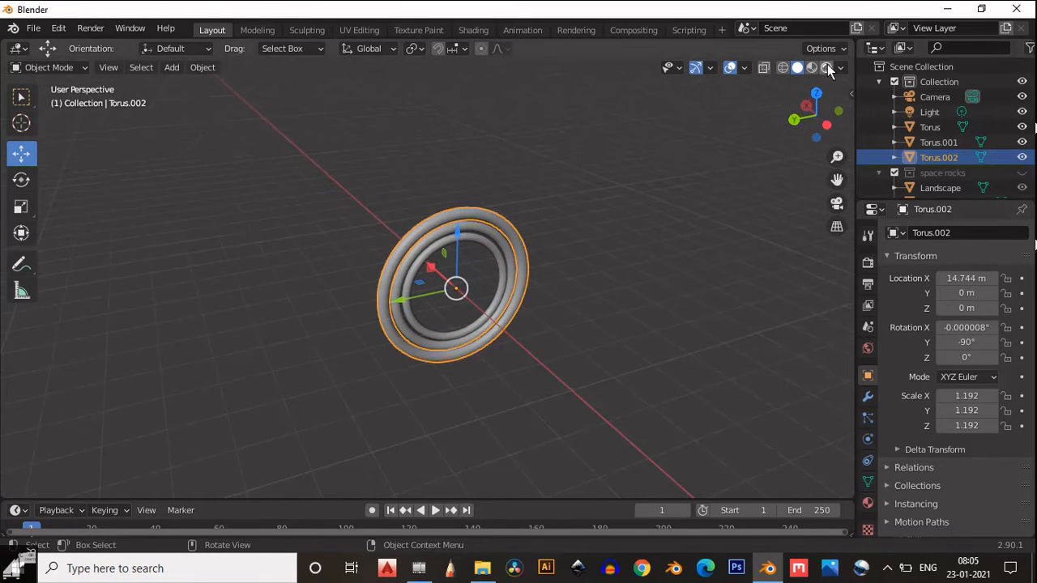
left_click(826, 67)
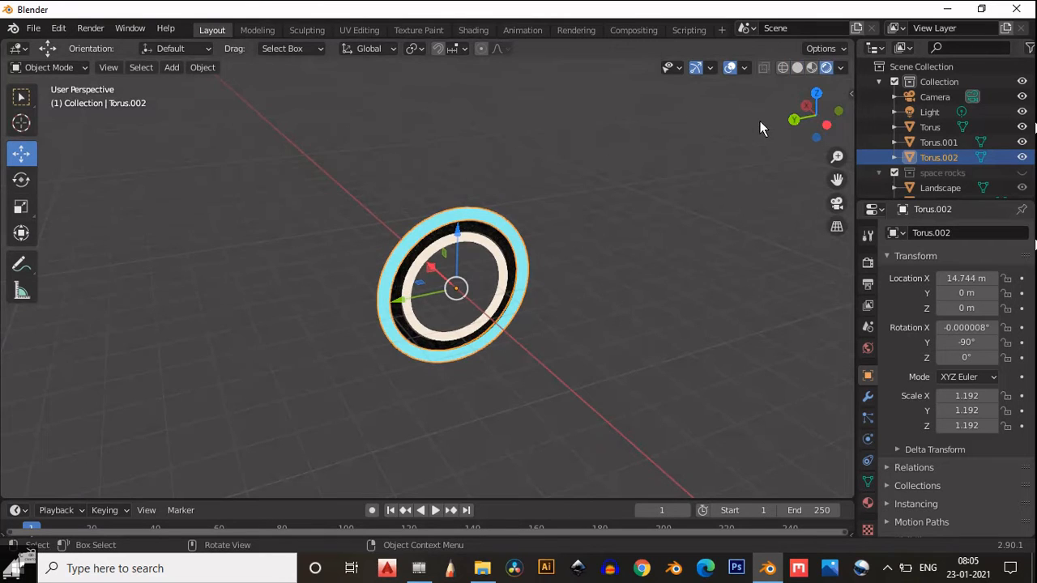
middle_click_drag(767, 227, 867, 406)
left_click(868, 348)
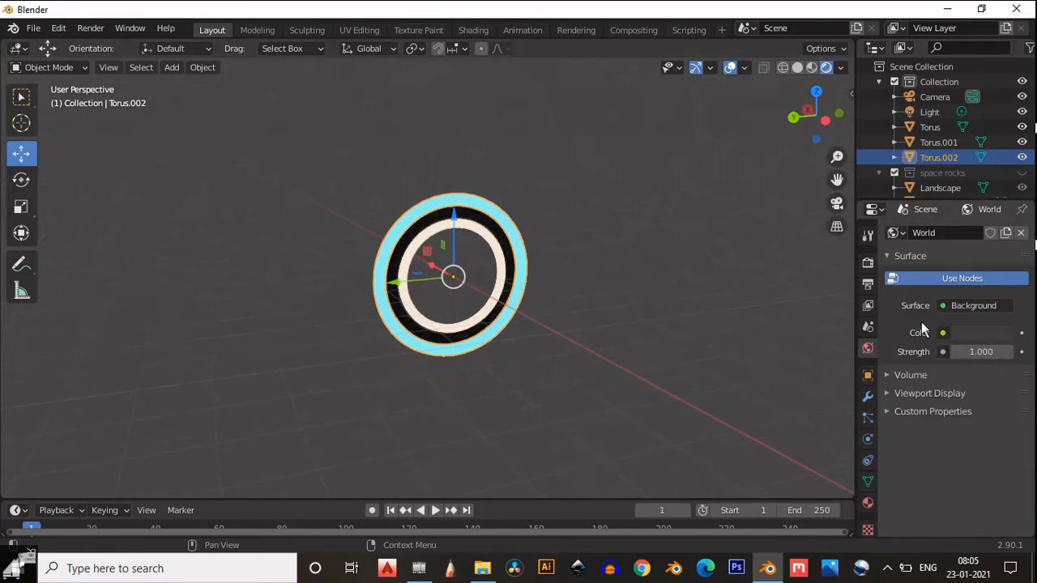
left_click(993, 331)
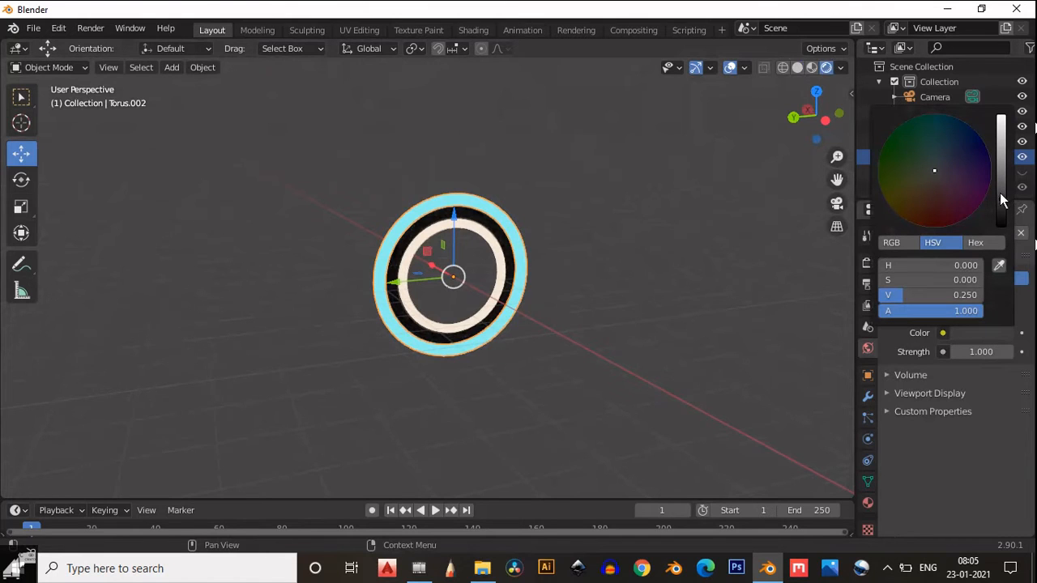
left_click(1000, 194)
left_click_drag(1013, 288, 1015, 299)
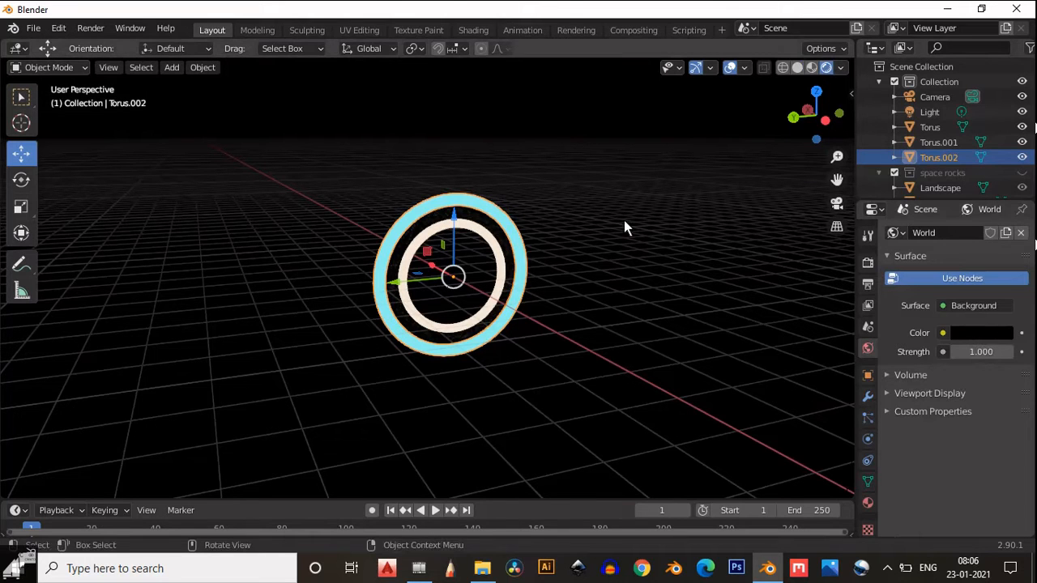
middle_click_drag(624, 227, 542, 208)
scroll(607, 222, "up", 4)
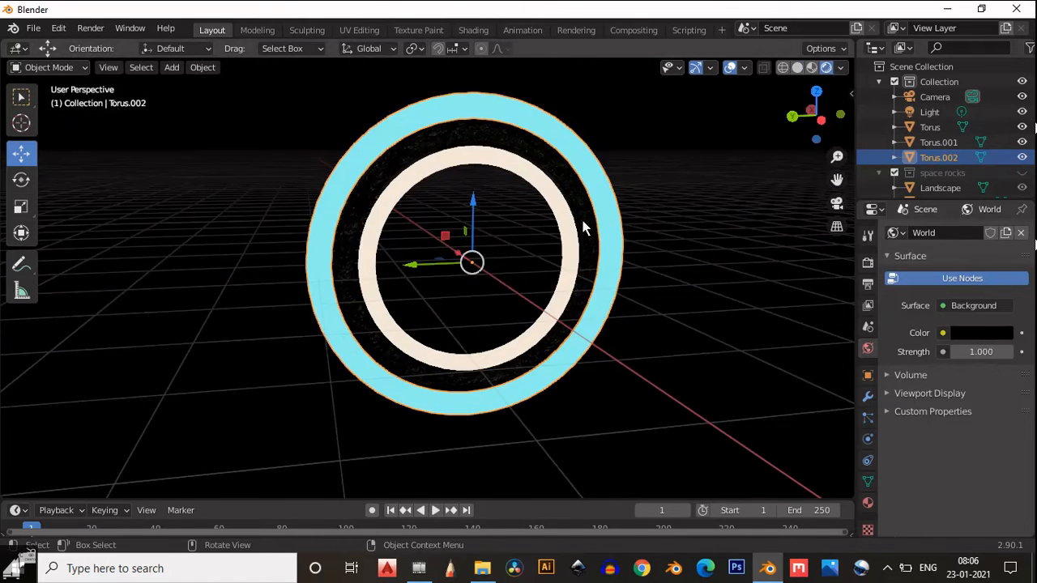
scroll(583, 228, "down", 2)
scroll(669, 211, "down", 1)
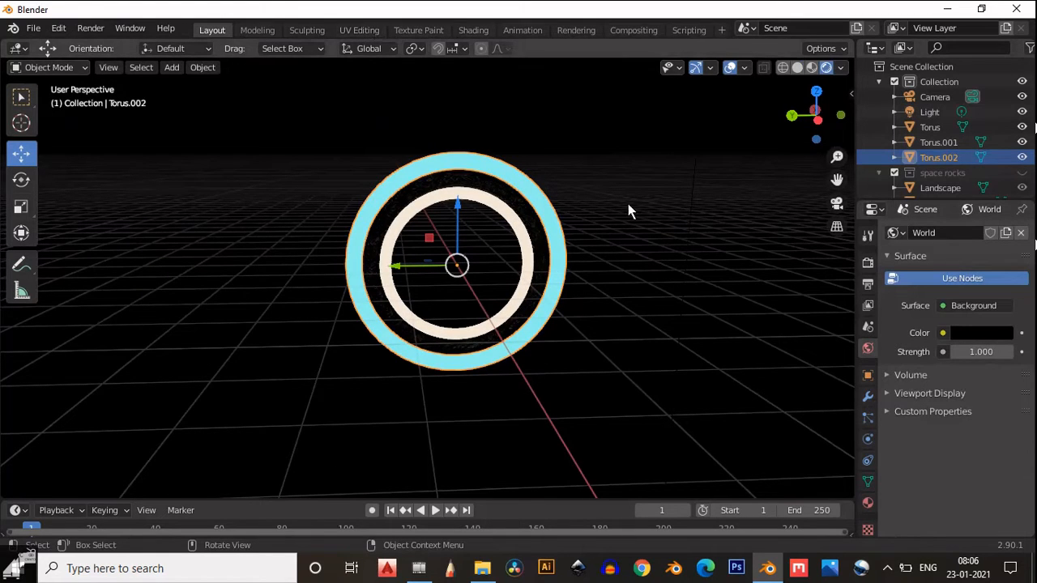
left_click(359, 30)
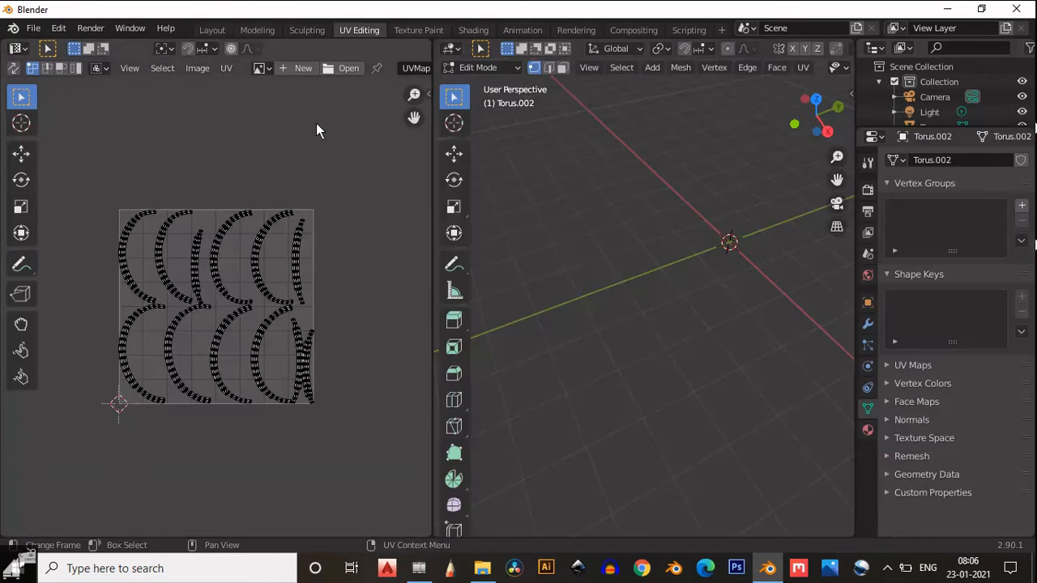
left_click(16, 49)
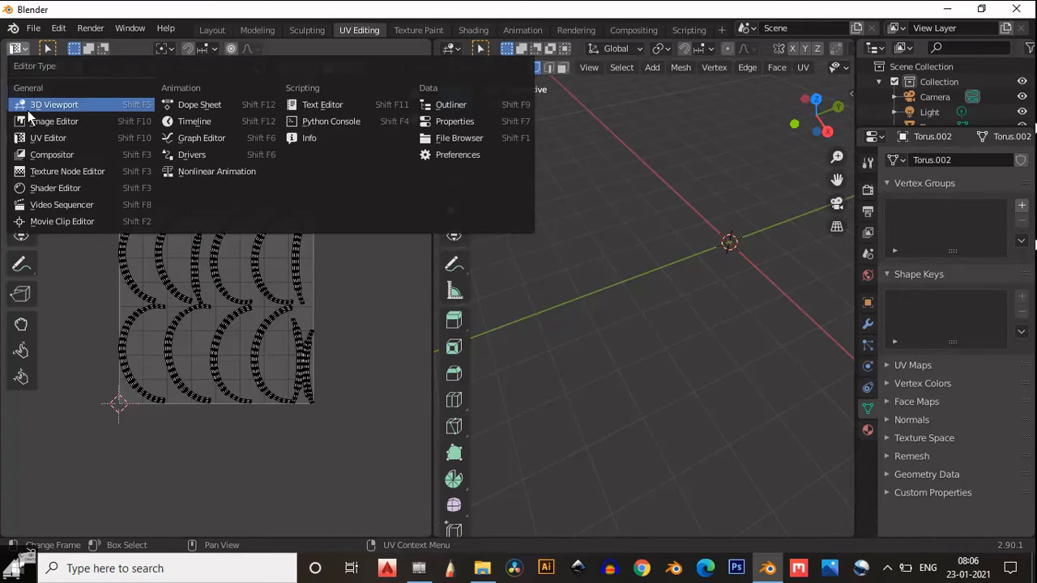
left_click(32, 108)
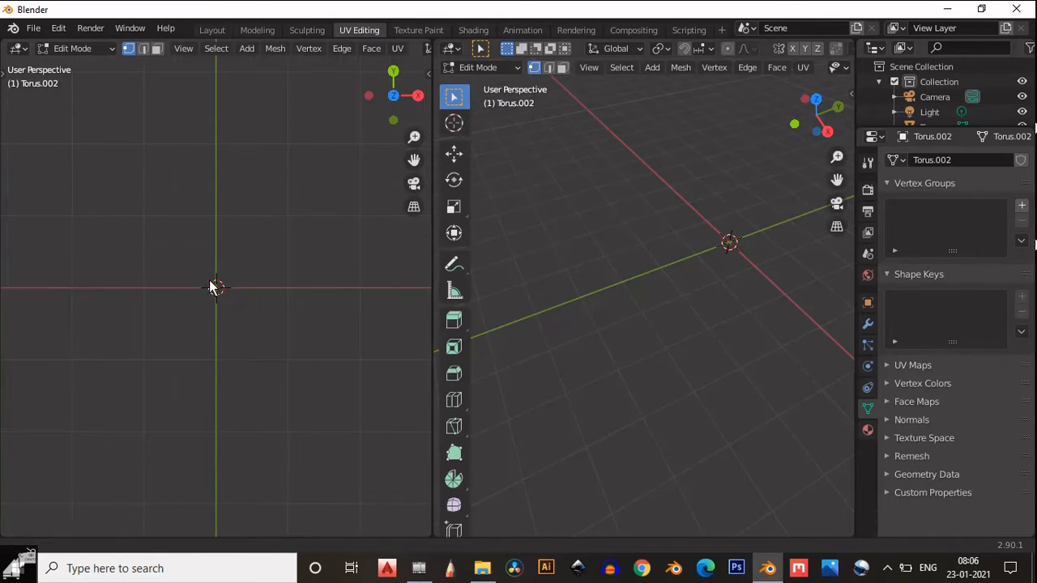
scroll(673, 251, "down", 3)
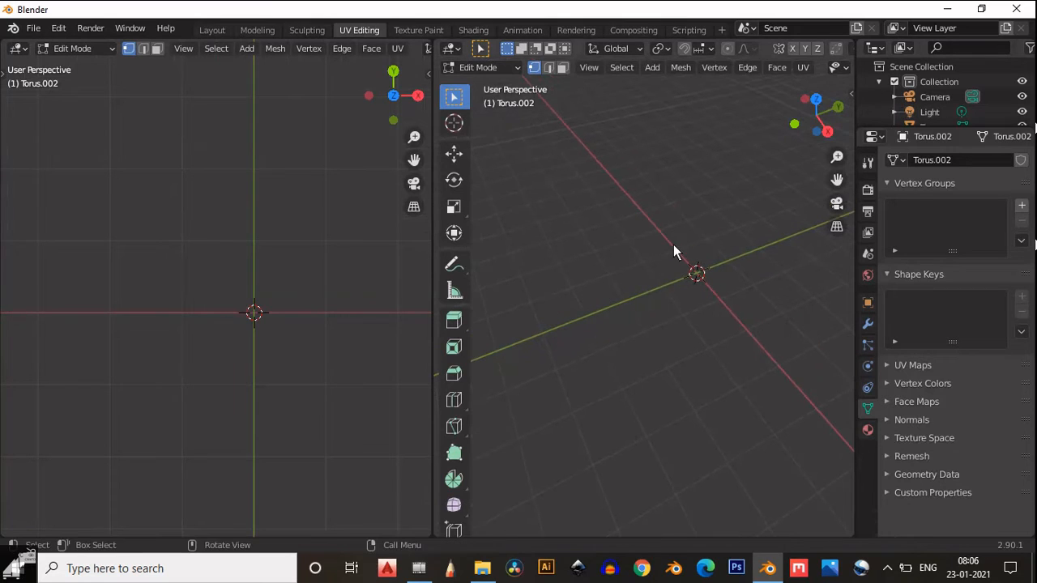
left_click(219, 33)
- Align the view along the X axis, facing the rings, and look at them through the scene camera
scroll(572, 255, "down", 2)
mouse_move(608, 335)
middle_mouse_down()
mouse_move(677, 339)
mouse_move(600, 308)
mouse_move(599, 333)
mouse_move(599, 315)
mouse_move(608, 334)
mouse_move(611, 310)
mouse_move(597, 318)
mouse_move(609, 316)
middle_mouse_up()
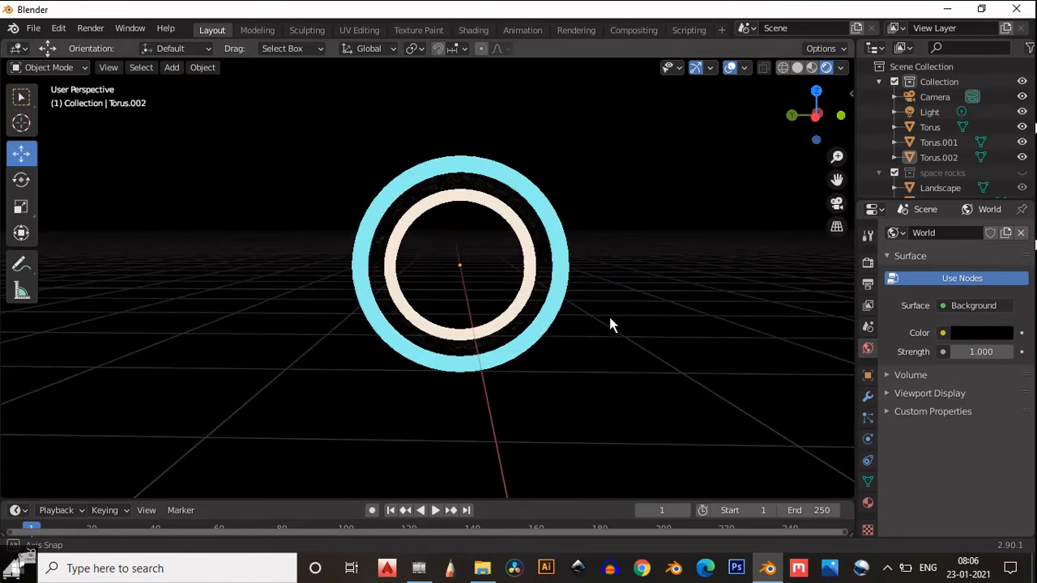
left_click(815, 119)
scroll(673, 246, "up", 3)
scroll(671, 246, "down", 4)
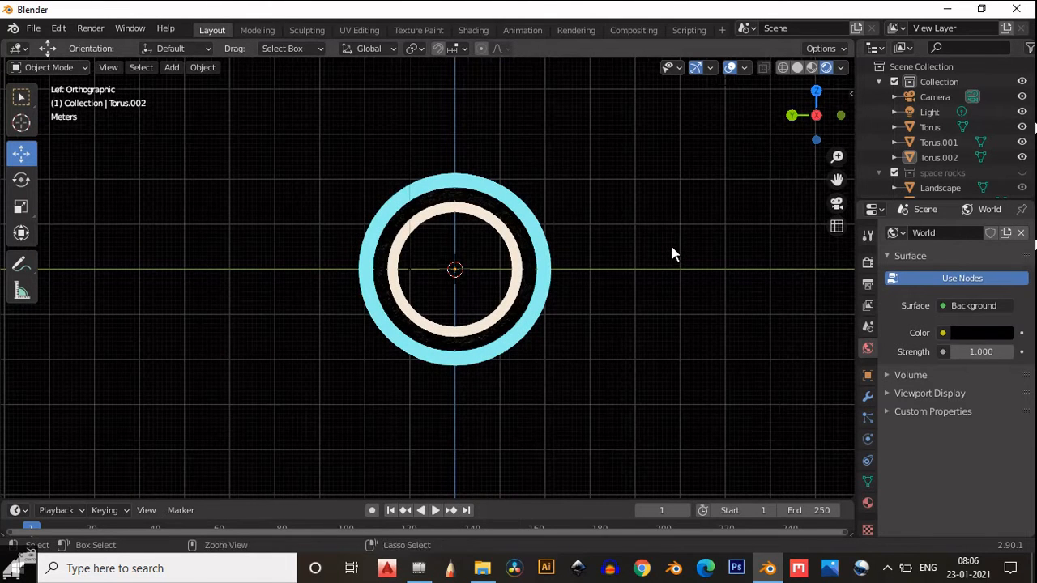
key("KP_0")
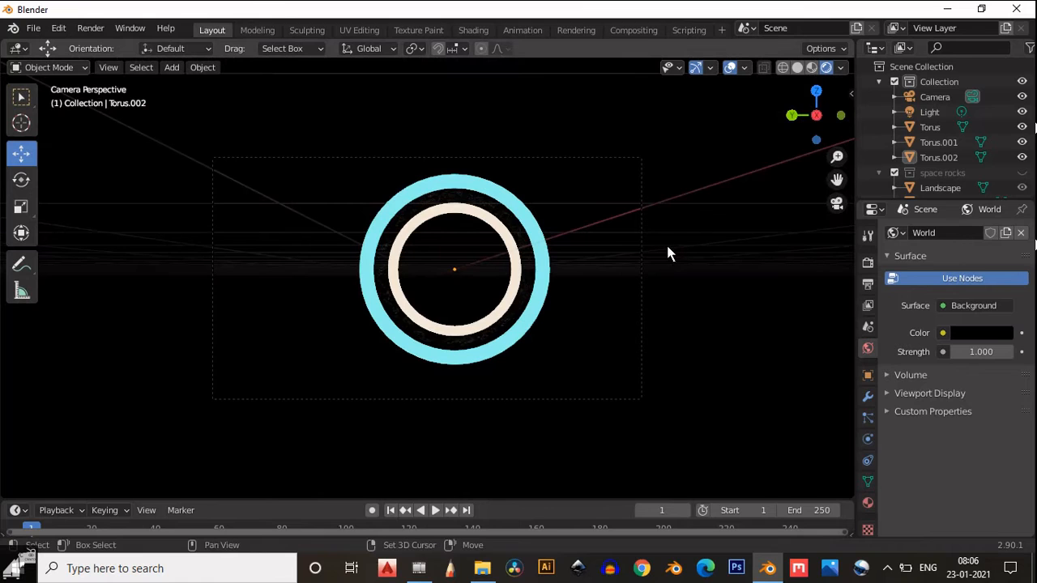
middle_click_drag(567, 267, 552, 281, "shift")
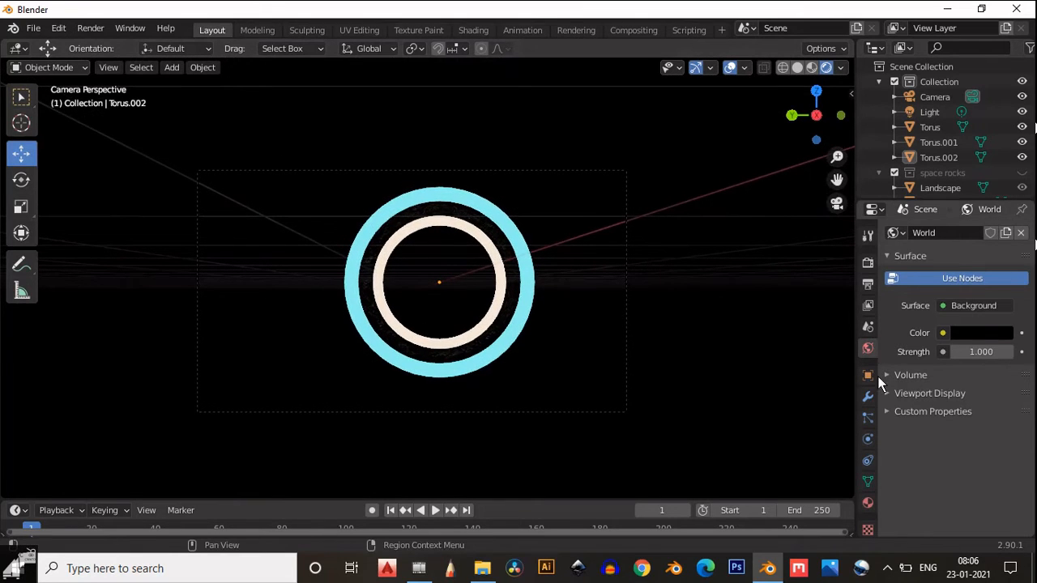
left_click(869, 379)
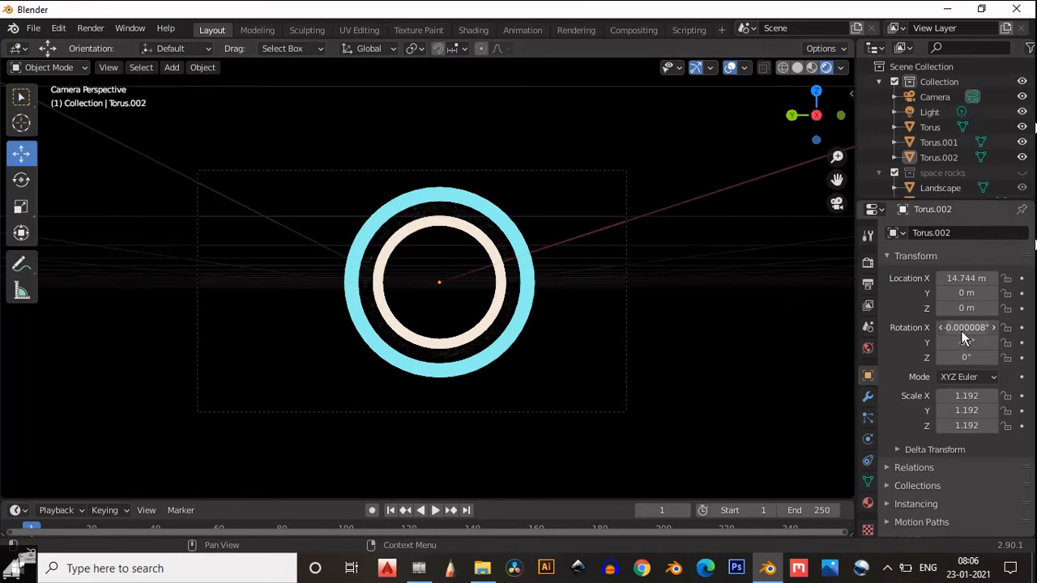
type("0")
key("Return")
type("0")
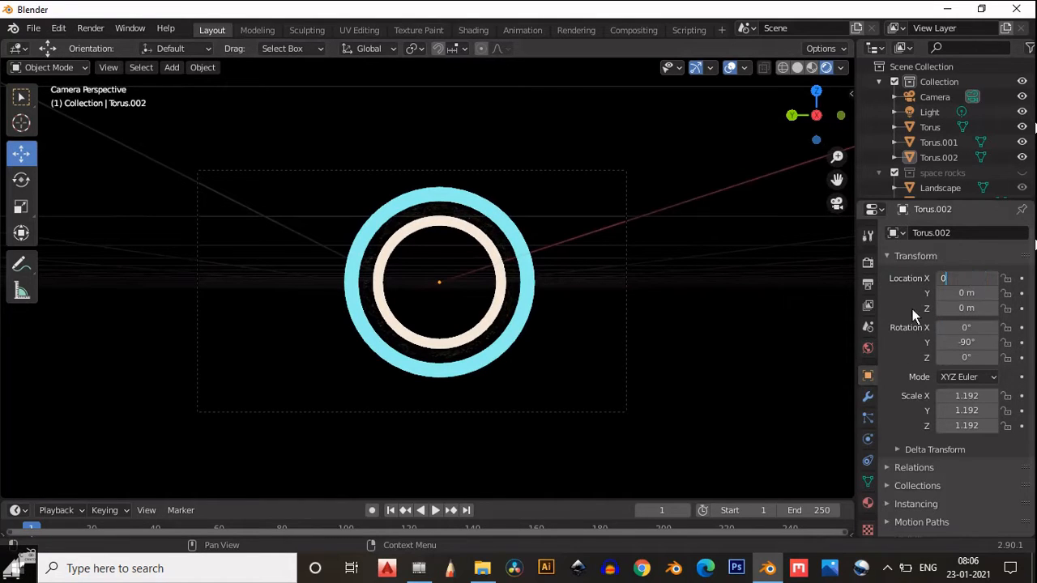
key("Return")
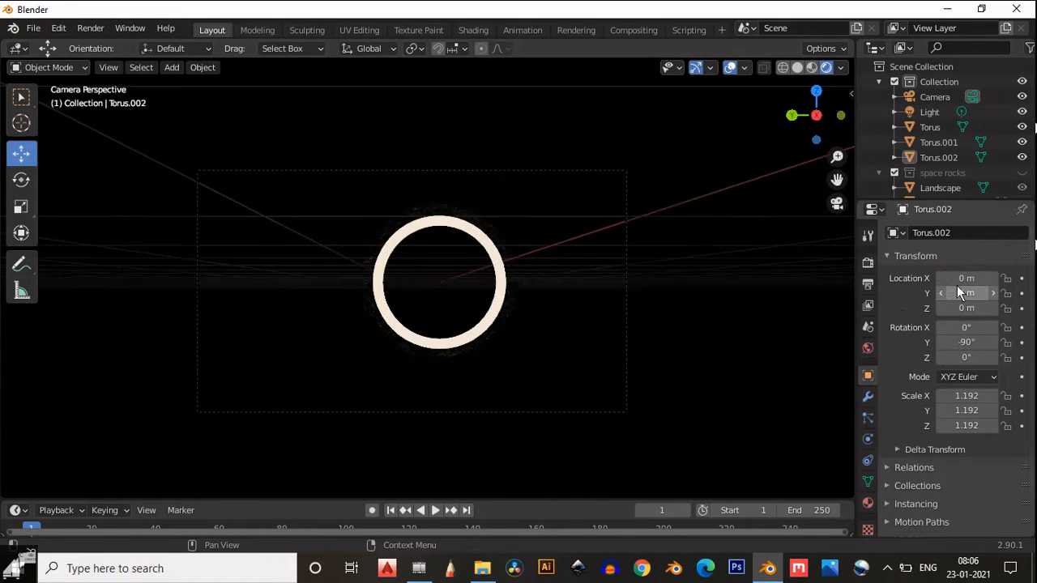
mouse_move(962, 281)
left_mouse_down()
mouse_move(976, 278)
mouse_move(954, 283)
left_mouse_up()
key("ctrl+z")
key("ctrl+z")
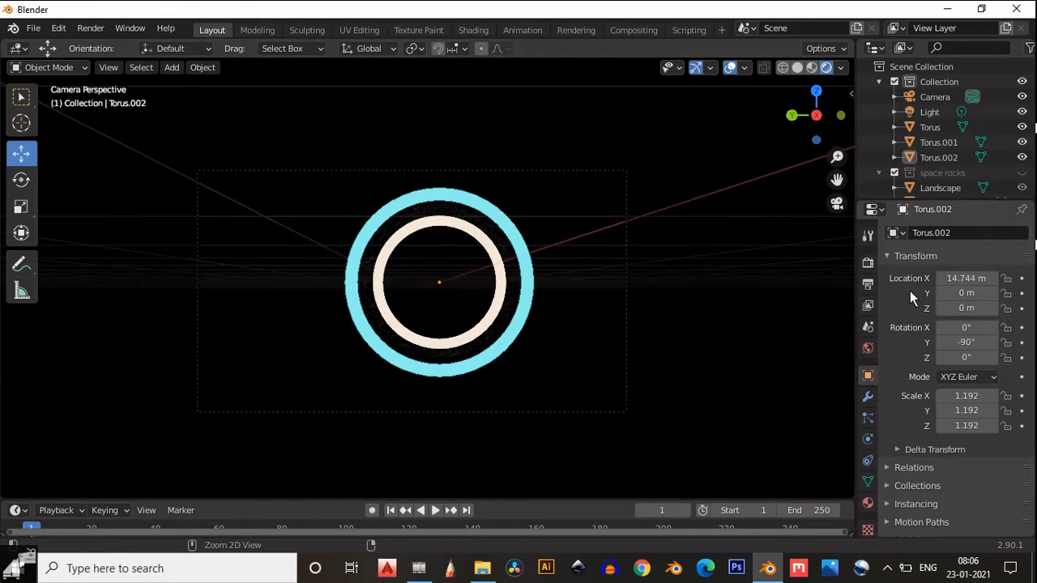
key("ctrl+z")
- Select the camera and set its Y and Z location to 0 m to center the rings in the frame
left_click(622, 312)
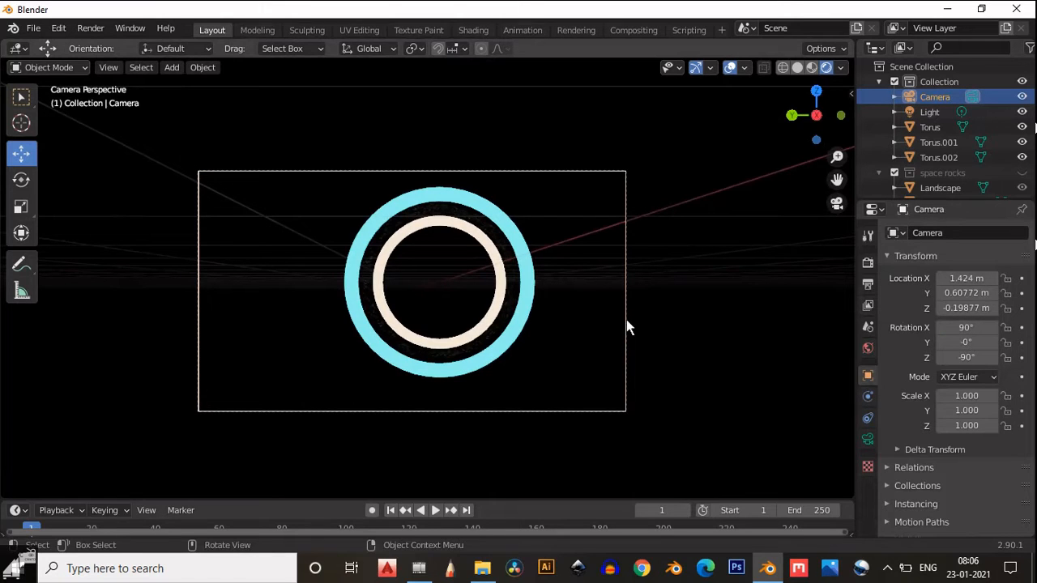
left_click(961, 291)
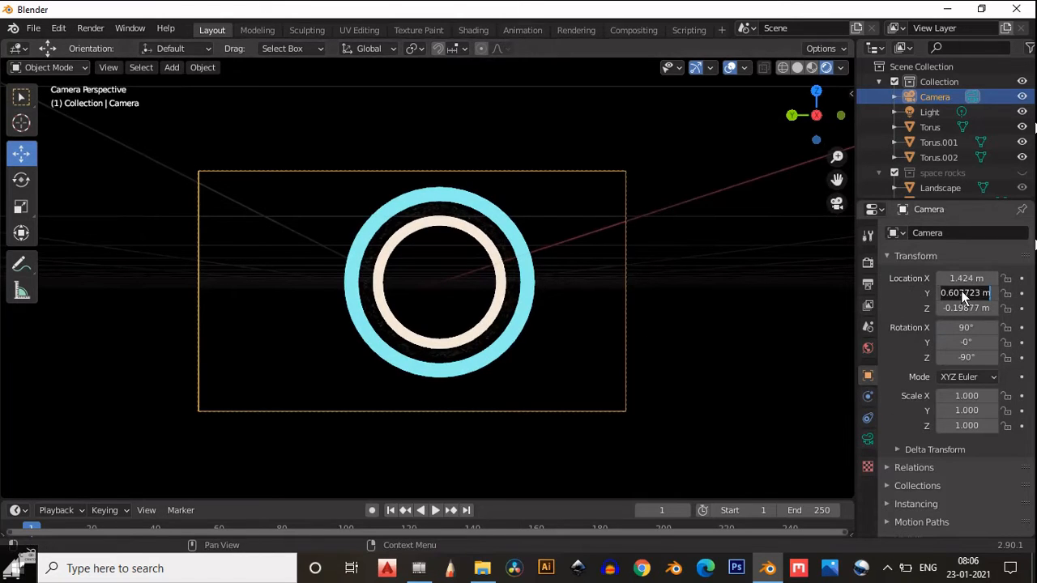
type("0")
key("Return")
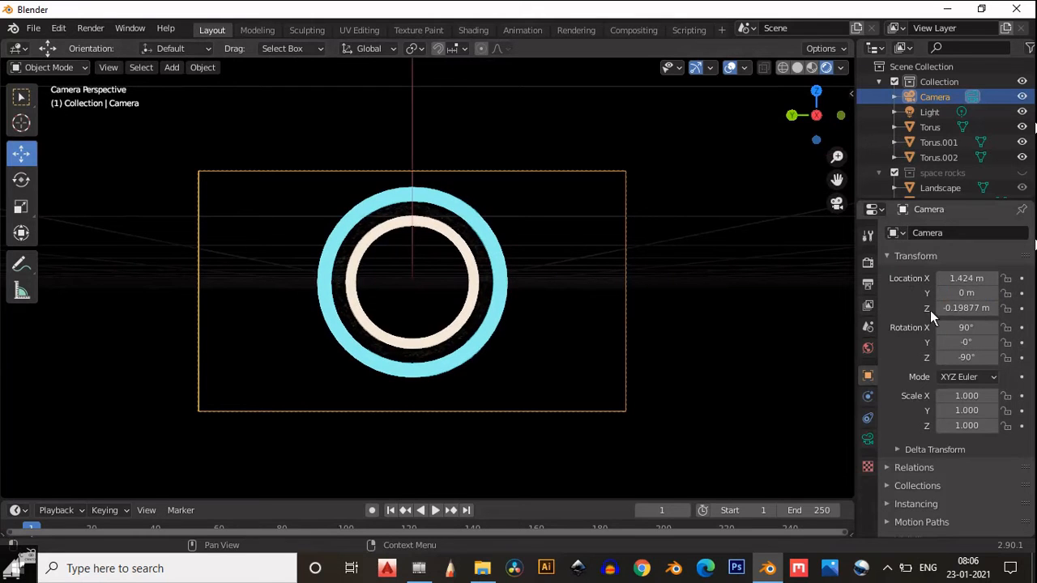
left_click(959, 315)
left_click(959, 314)
type("0")
key("Return")
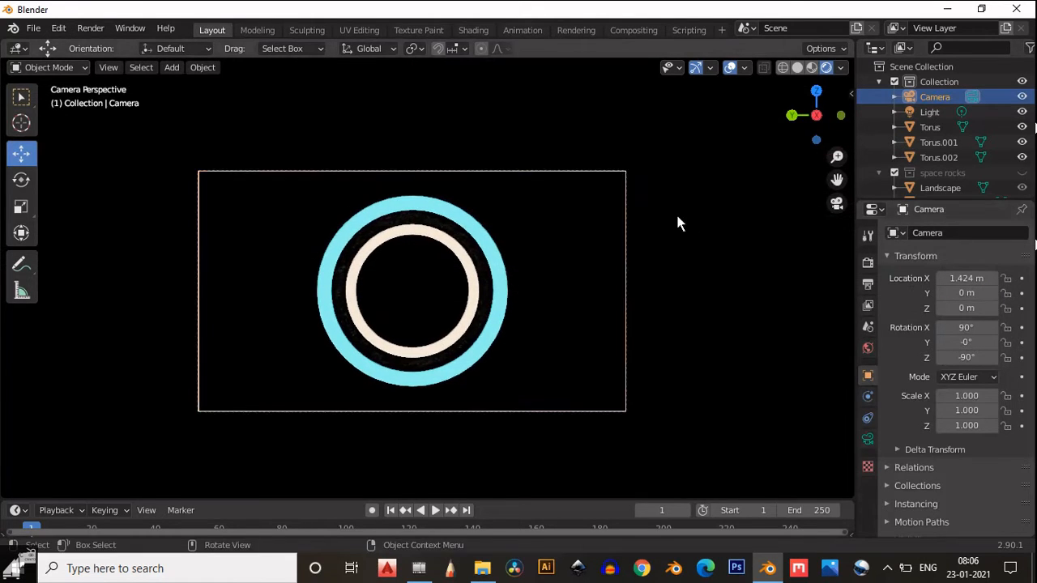
- Switch the viewport to solid shading and leave the camera view so the camera and the rings are both in sight
left_click(797, 65)
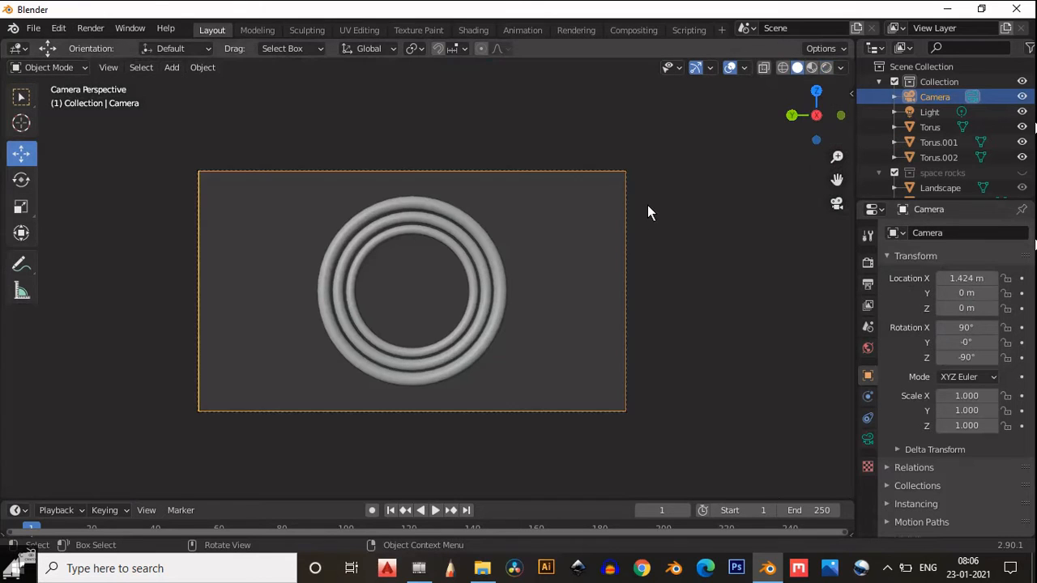
left_click(832, 209)
middle_click_drag(832, 212, 708, 289)
middle_click_drag(628, 264, 478, 194, "shift")
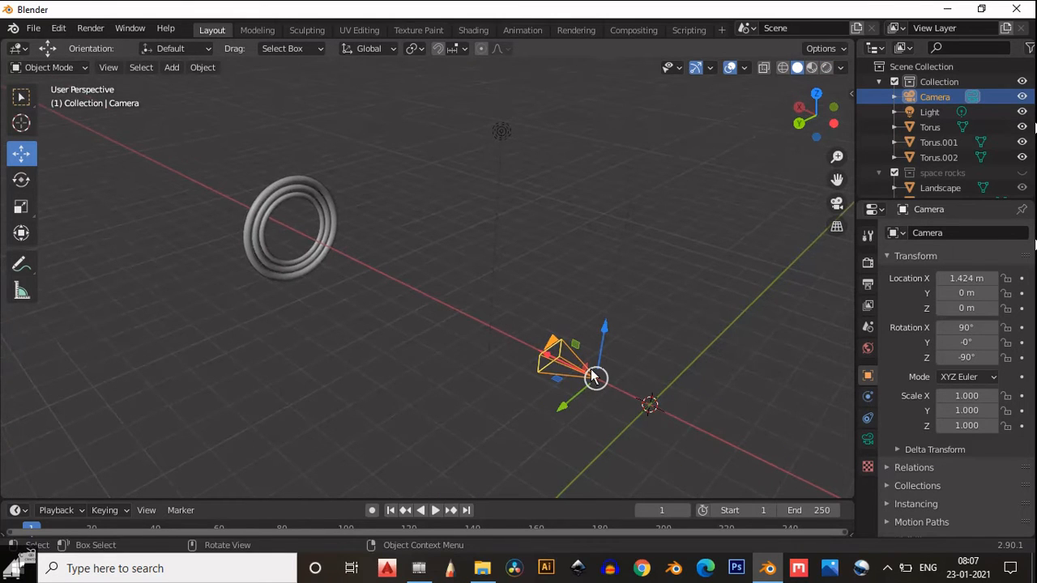
middle_click_drag(594, 377, 603, 356)
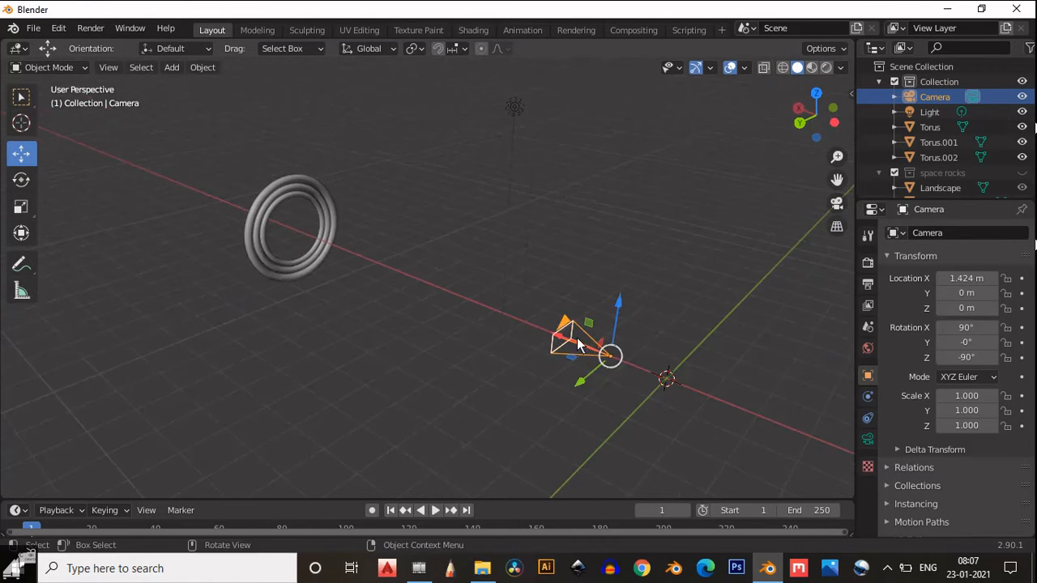
left_click_drag(577, 338, 718, 402)
right_click(717, 401)
left_click_drag(563, 342, 581, 354)
right_click(581, 354)
- Move the camera back along the X axis to about -1.36 m and look through it again
scroll(643, 378, "up", 3)
middle_click_drag(643, 378, 584, 375)
left_click(581, 374)
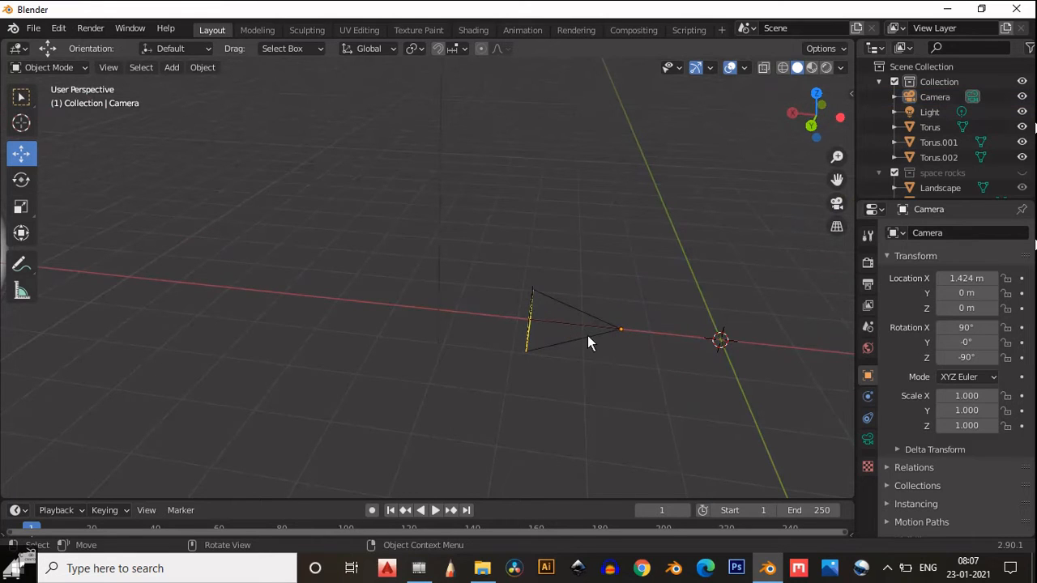
left_click(596, 335)
left_click_drag(567, 327, 748, 352)
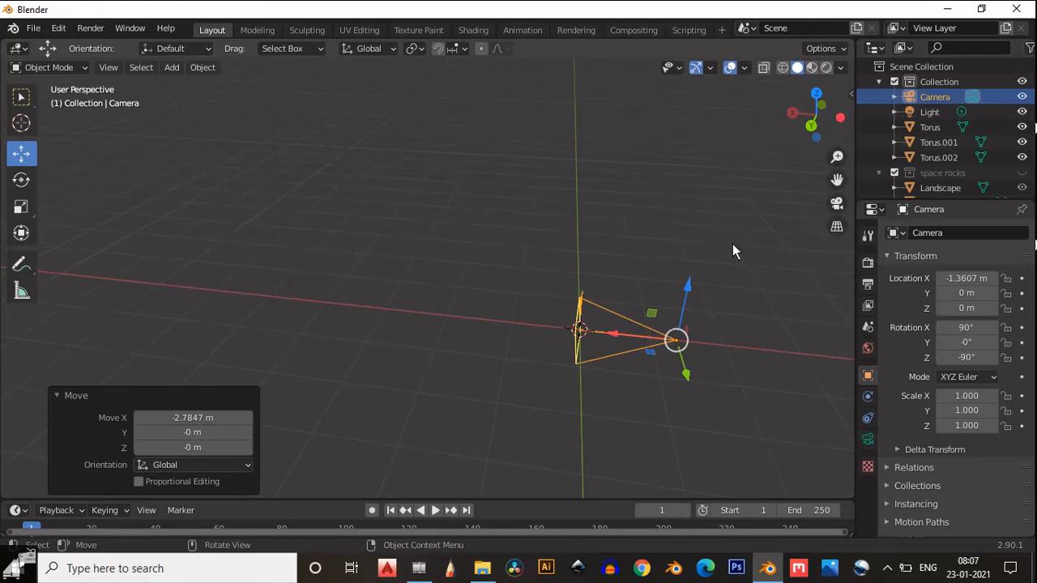
left_click(836, 204)
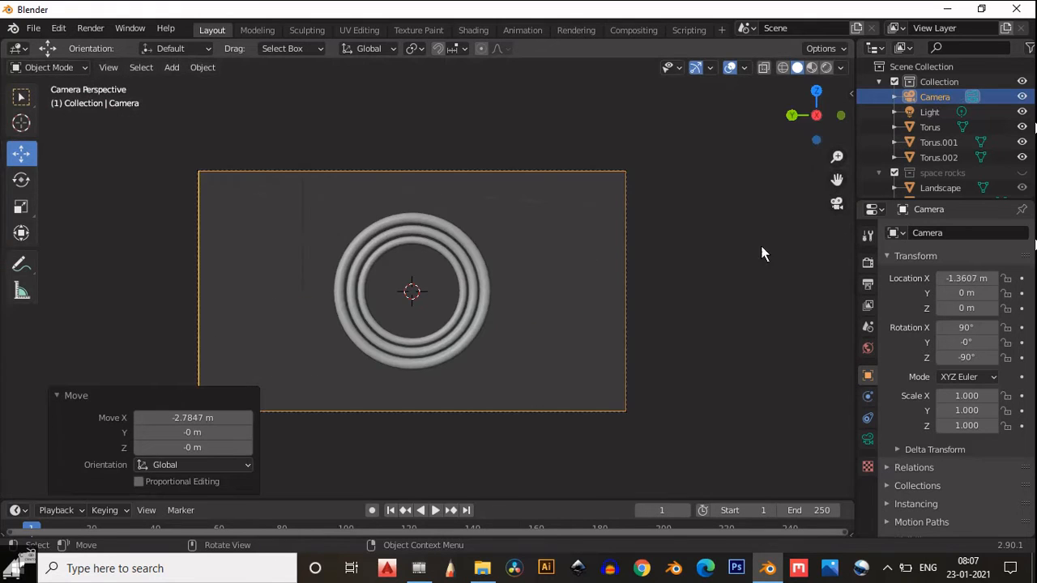
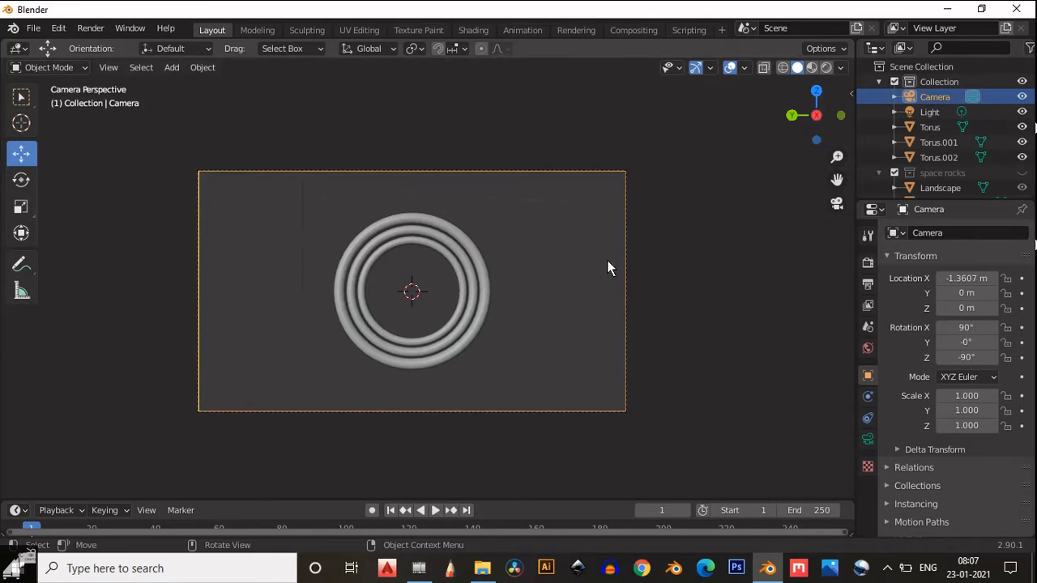
- Enable the Camera to View lock while looking through the camera
mouse_move(608, 261)
middle_mouse_down()
mouse_move(606, 271)
mouse_move(610, 245)
middle_mouse_up()
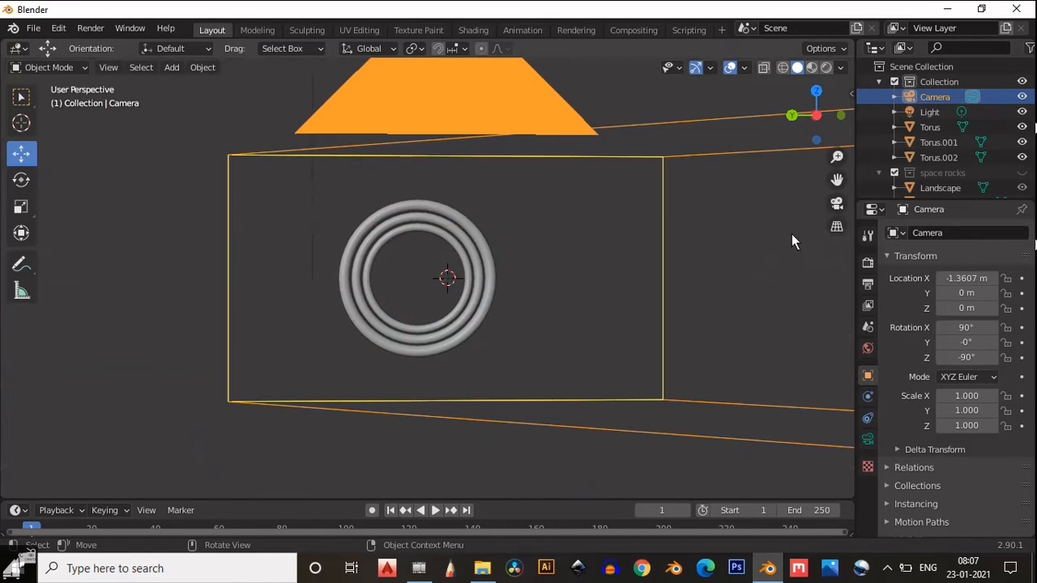
left_click(836, 203)
key("n")
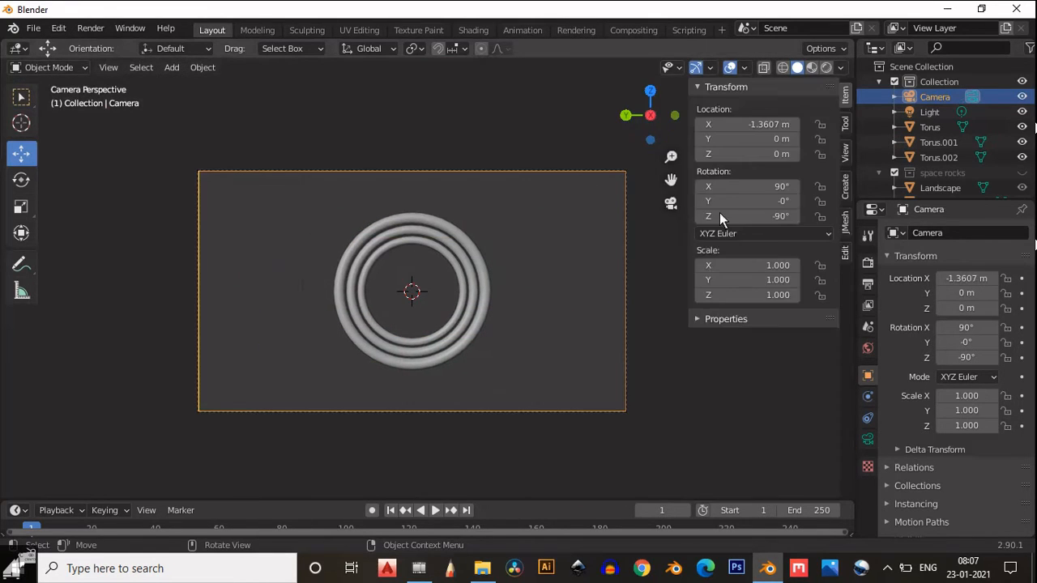
left_click(844, 155)
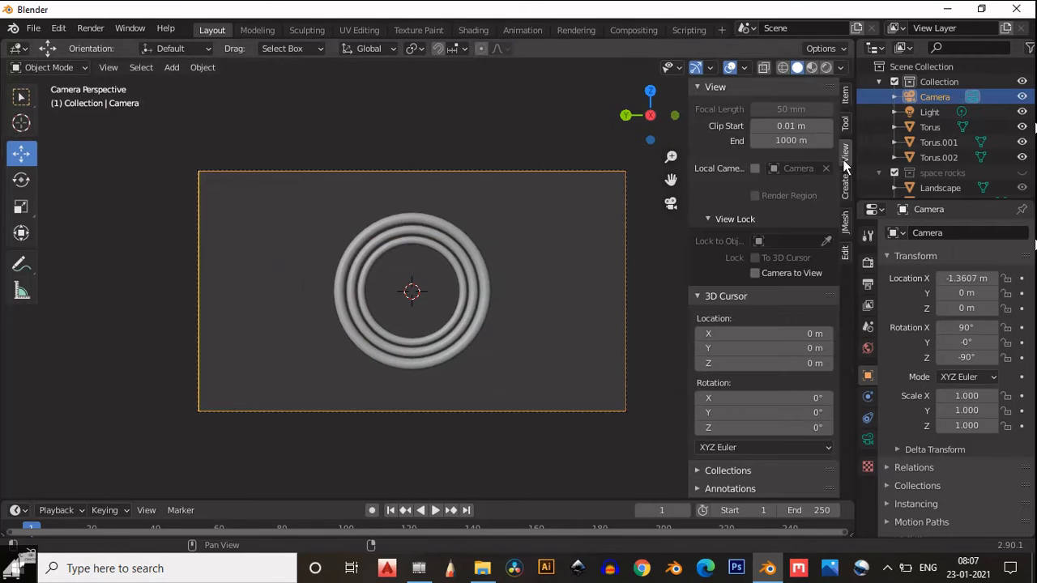
left_click(756, 270)
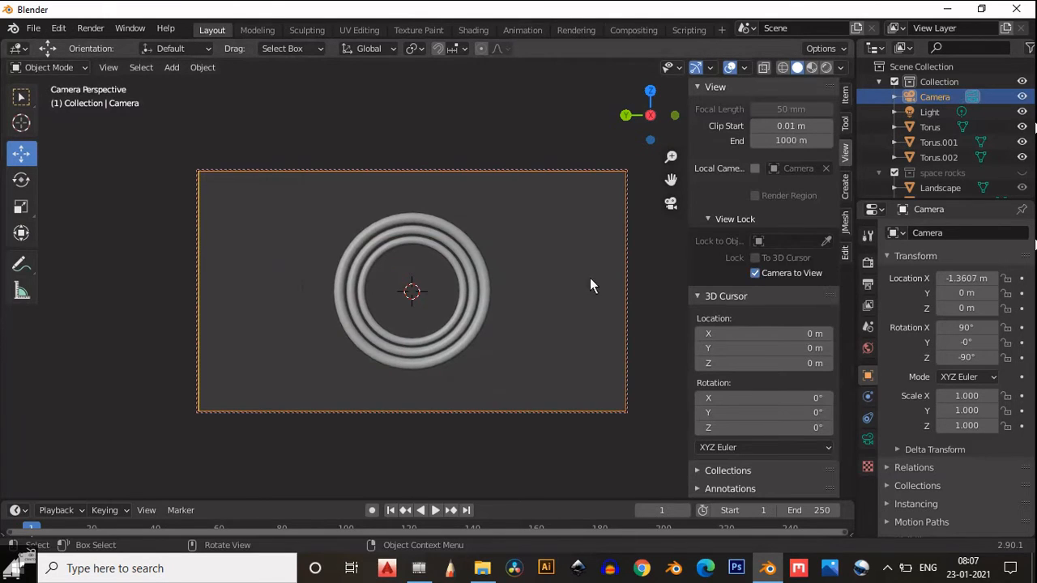
key("n")
- Bring the locked camera closer to the rings with a slight downward tilt, and set the camera's Y location to 0 m
middle_click_drag(509, 301, 497, 268)
scroll(495, 267, "up", 2)
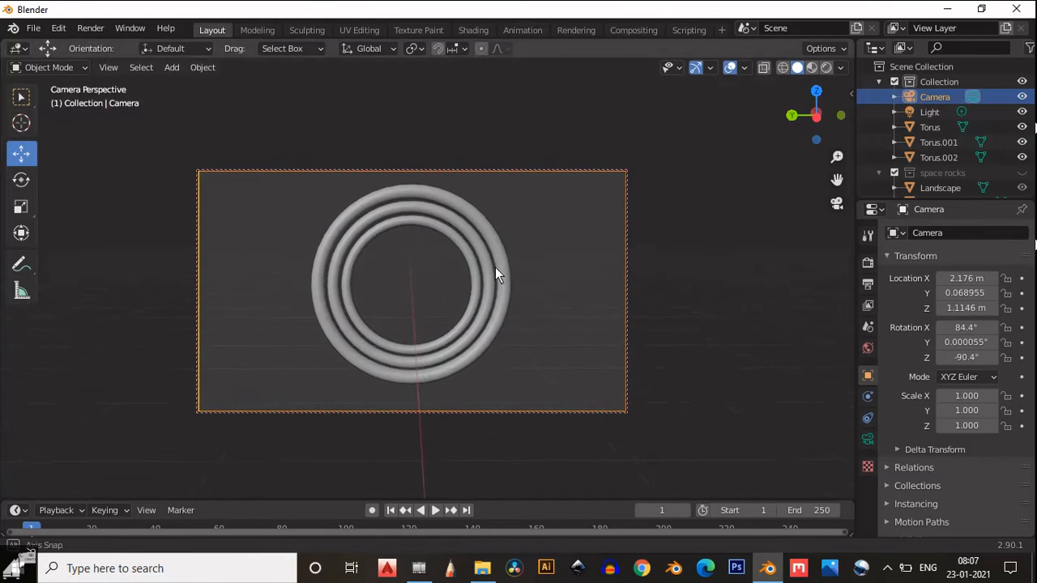
left_click(979, 290)
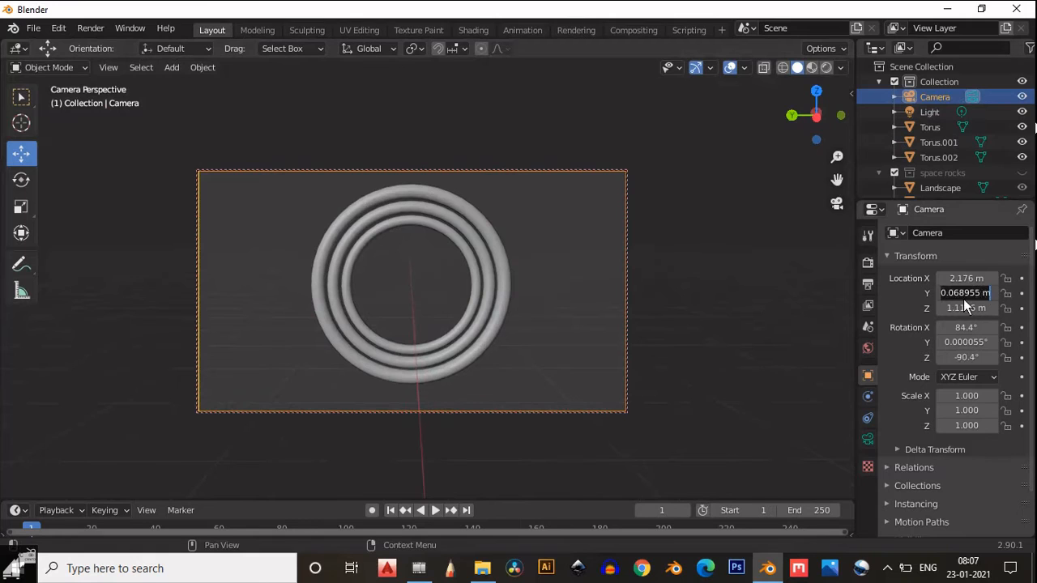
type("0")
key("Return")
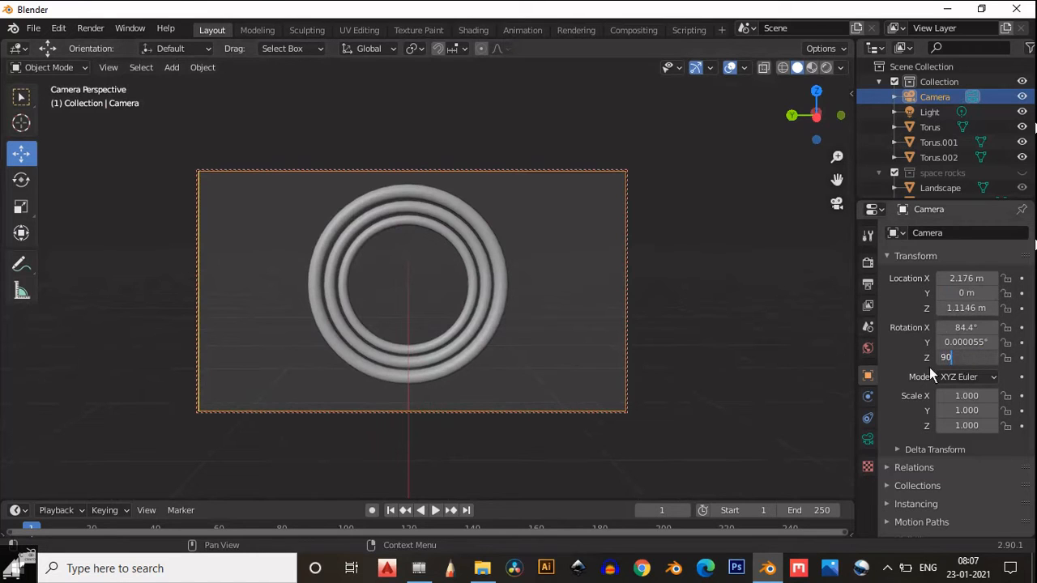
key("Return")
key("ctrl+z")
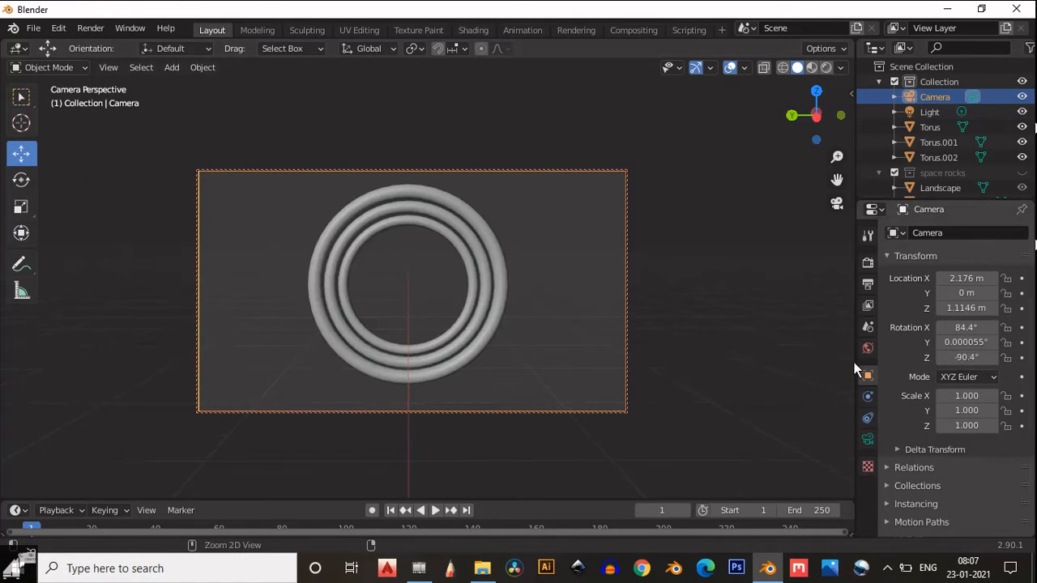
- Leave the camera view, view the rings and camera from the side, and unhide the space rocks collection
left_click(837, 204)
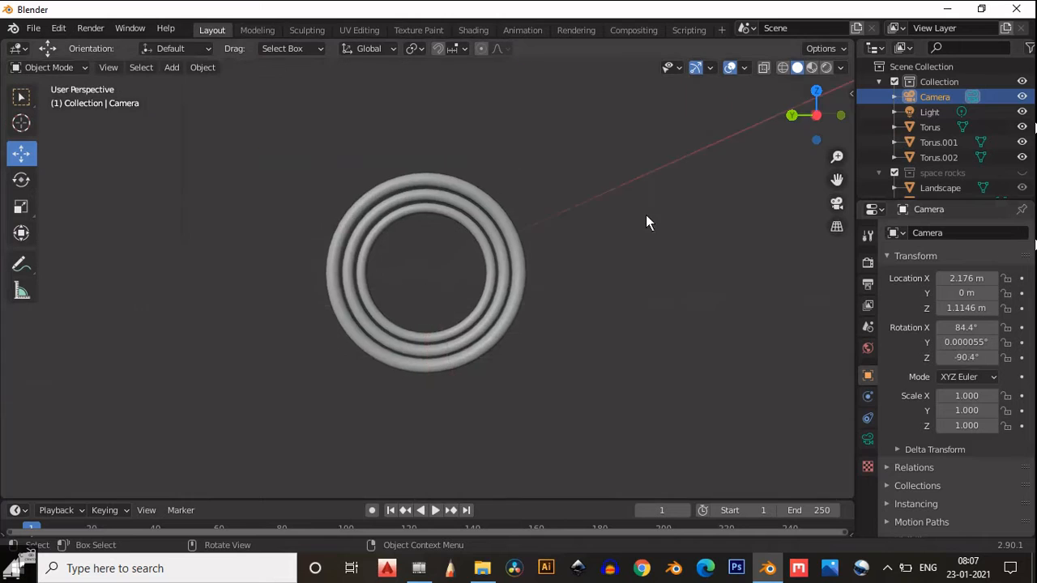
scroll(522, 283, "down", 4)
middle_click_drag(521, 283, 818, 243)
left_click(1023, 173)
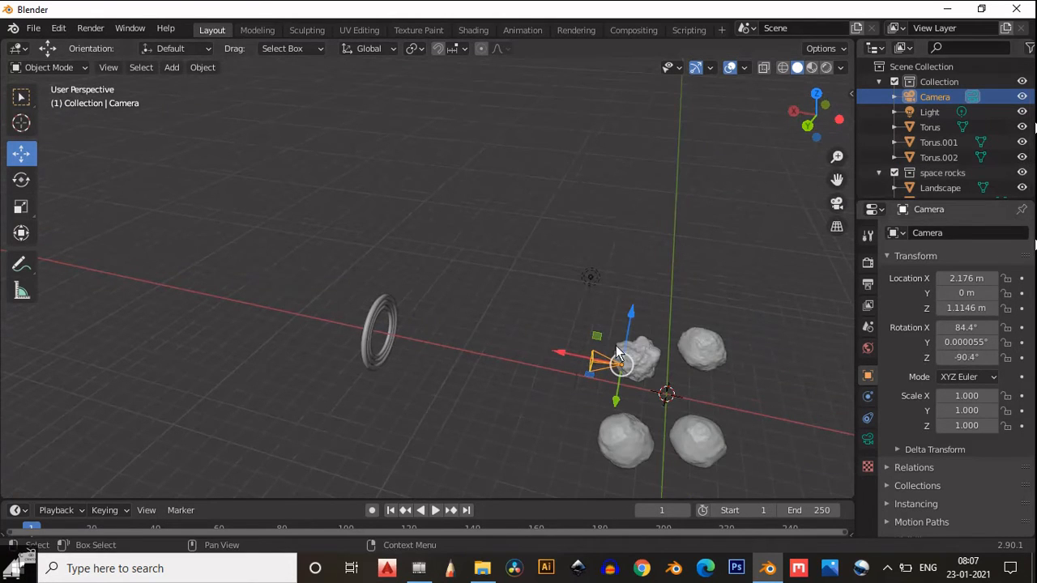
- Duplicate all four space rocks together and move the copies past the camera toward the torus rings
middle_click_drag(541, 362, 398, 438)
left_click(399, 437)
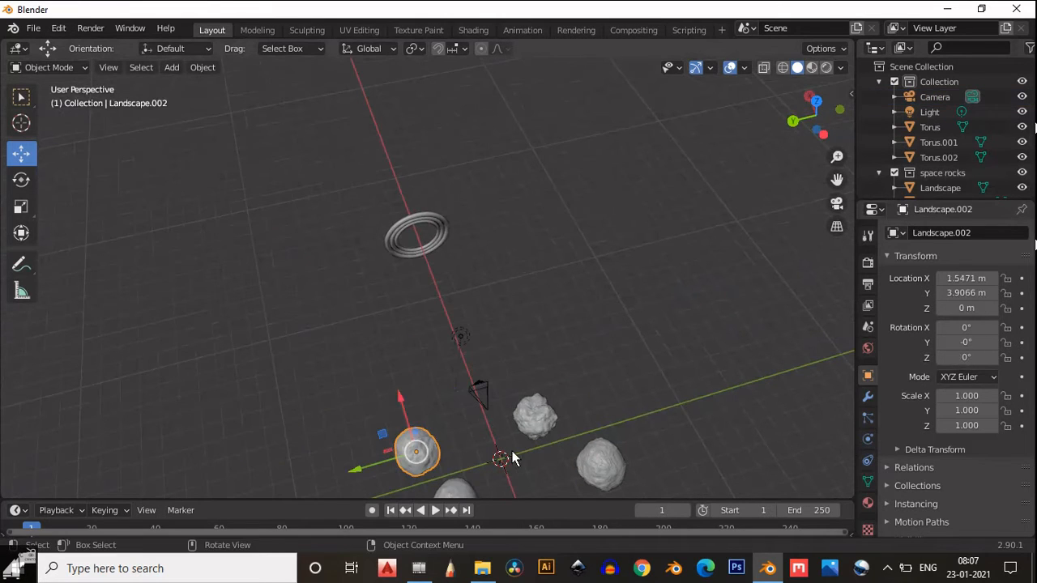
left_click(541, 419, "shift")
left_click(596, 466, "shift")
left_click(472, 488, "shift")
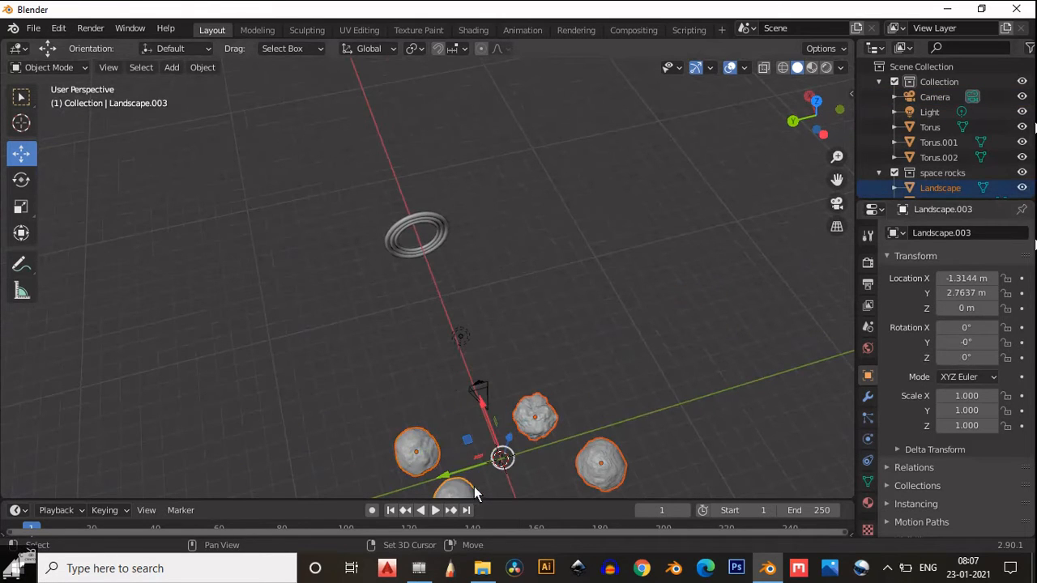
middle_click_drag(499, 458, 531, 351)
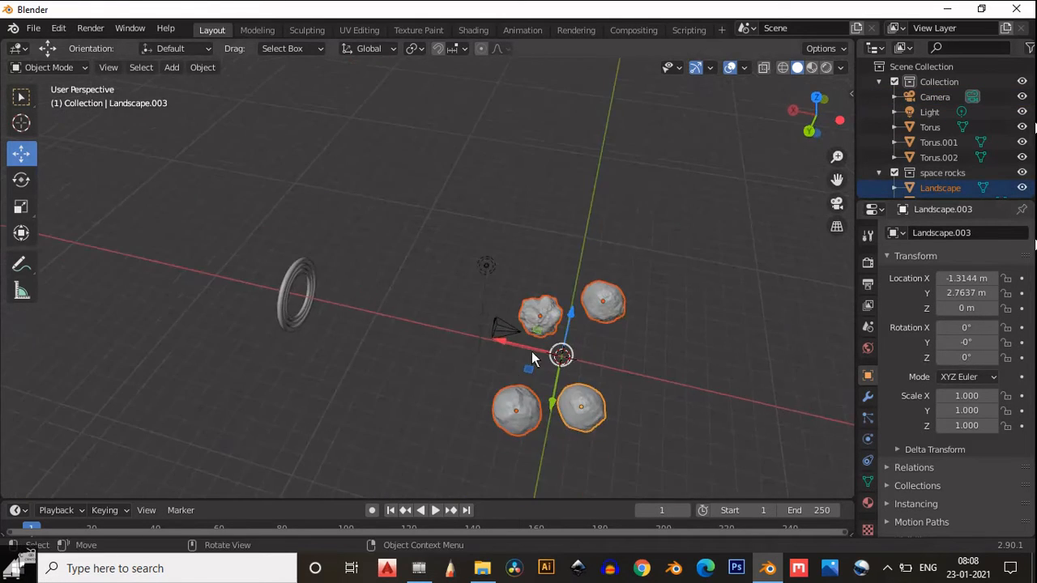
key("shift+d")
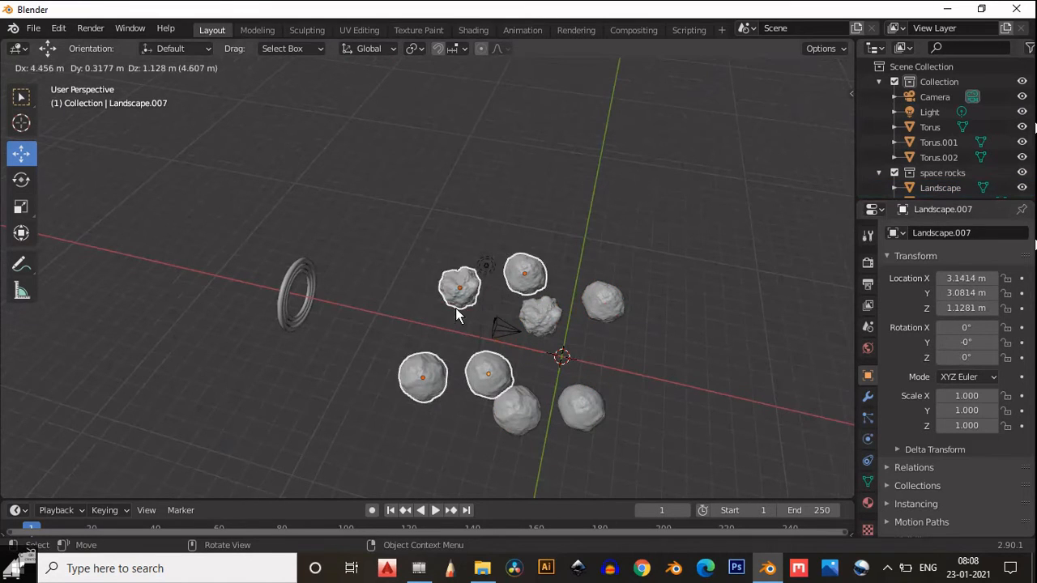
- Place the selected group of four space rocks beside the other rocks
left_click(476, 373)
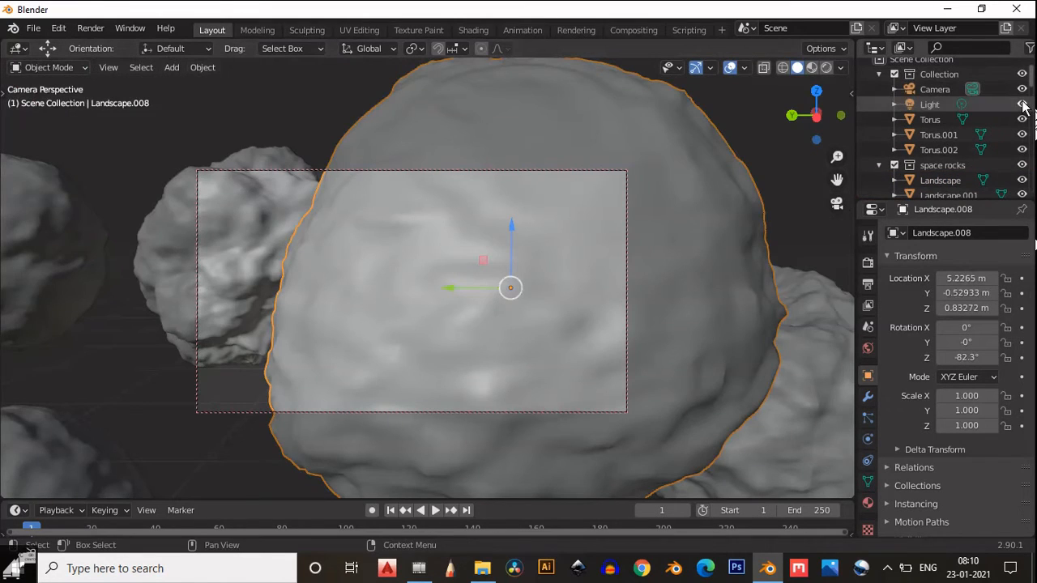
- Switch to the UV Editing workspace, return to Object Mode and look through the camera in the larger 3D viewport
left_click(359, 30)
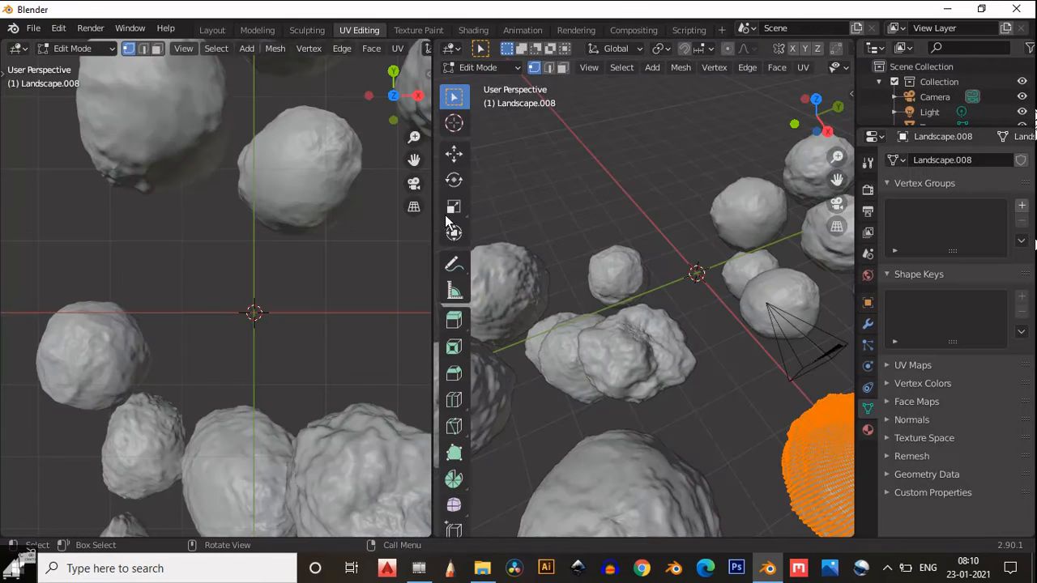
left_click(838, 204)
key("Tab")
scroll(154, 243, "down", 4)
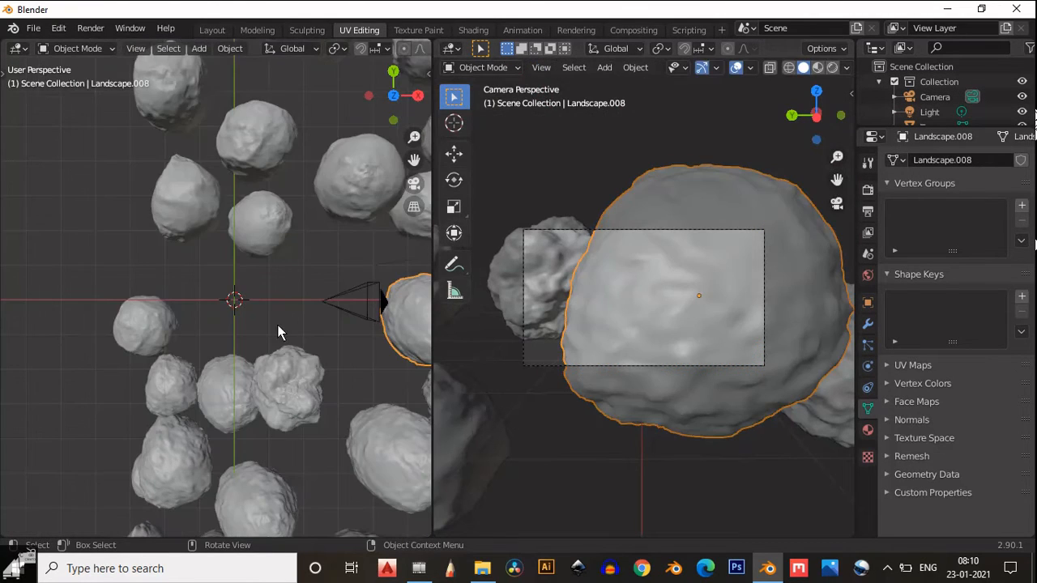
- Set the secondary viewport to the top view and hide the collection holding the camera, light and torus rings
middle_click_drag(278, 329, 316, 322)
middle_click_drag(283, 318, 13, 380, "shift")
scroll(222, 314, "down", 6)
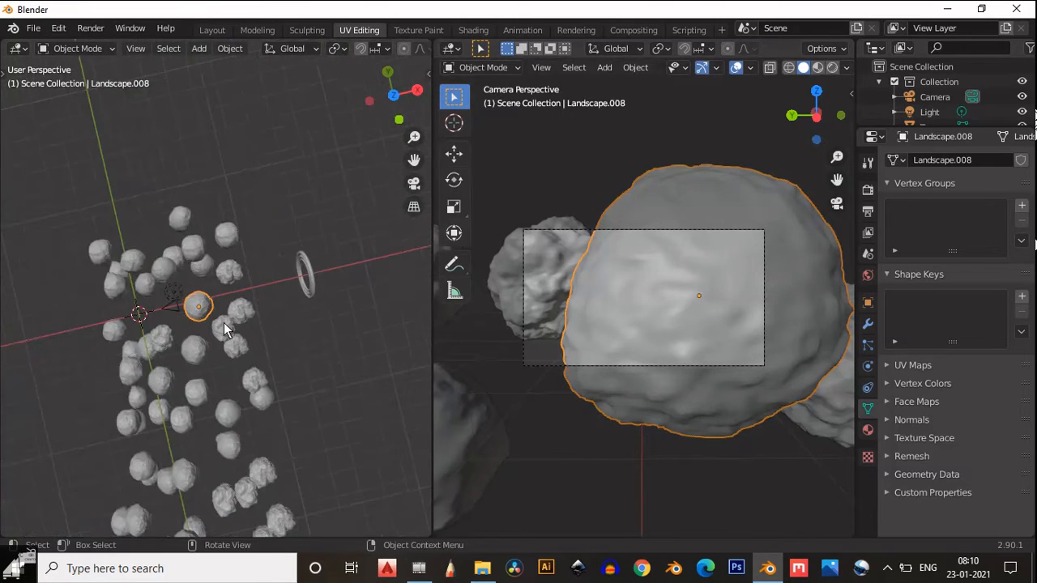
middle_click_drag(224, 322, 184, 257)
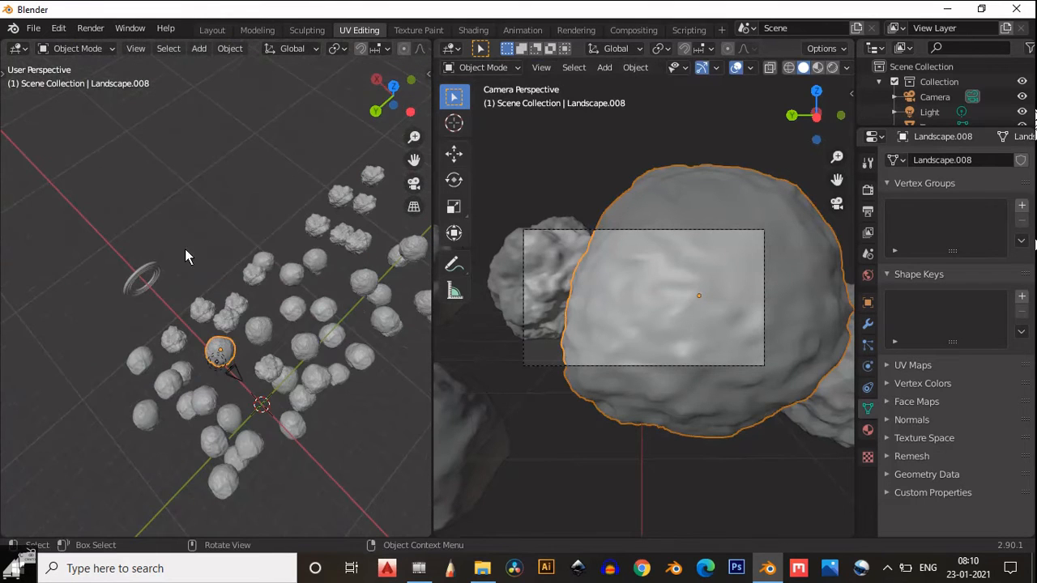
left_click(399, 83)
scroll(235, 206, "down", 2)
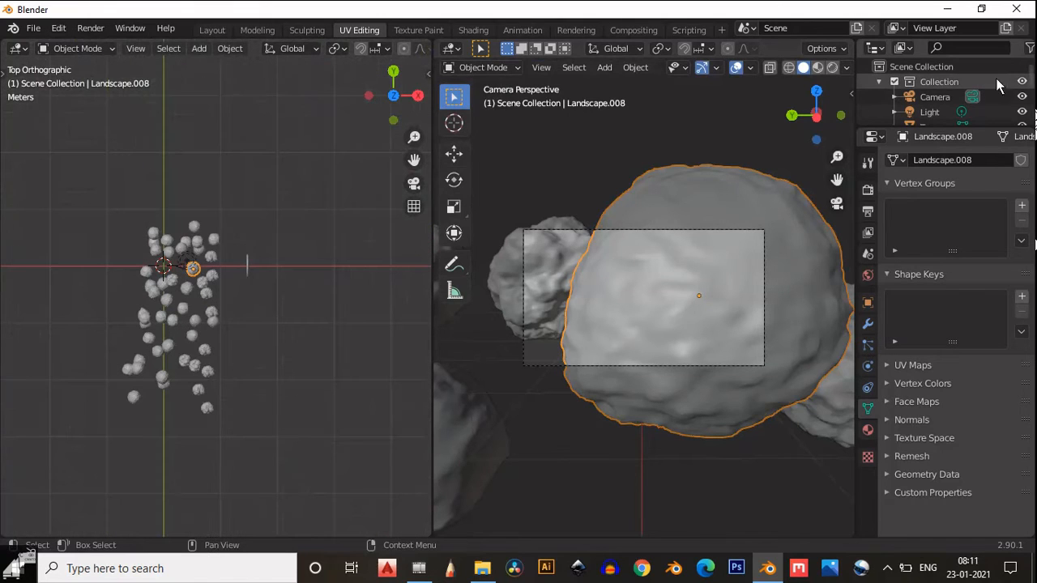
left_click(1021, 83)
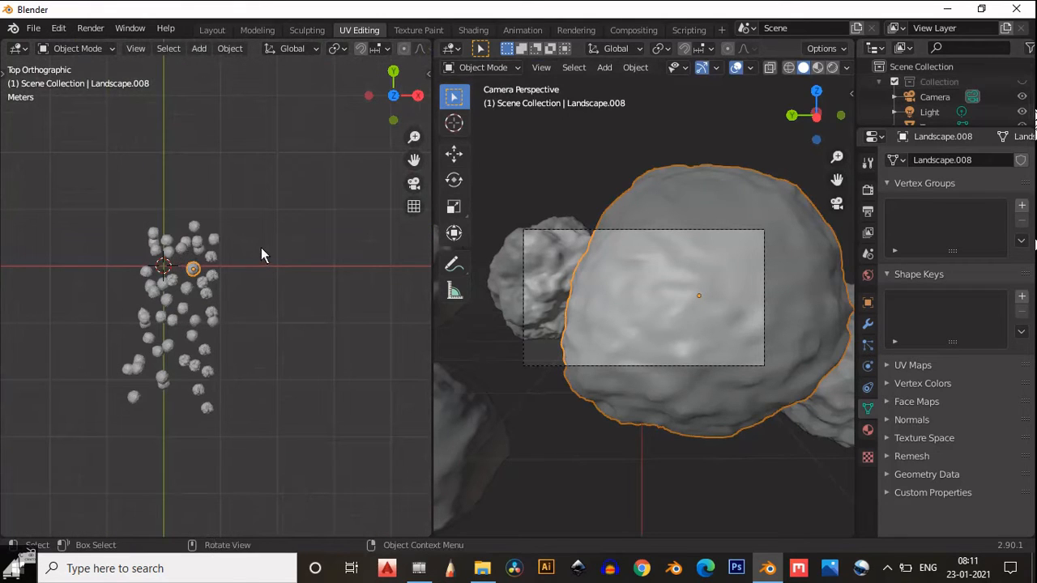
- Select all the space rocks in the top view and rotate them counterclockwise by about a quarter turn
middle_click_drag(256, 257, 319, 232, "shift")
left_click_drag(312, 135, 154, 415)
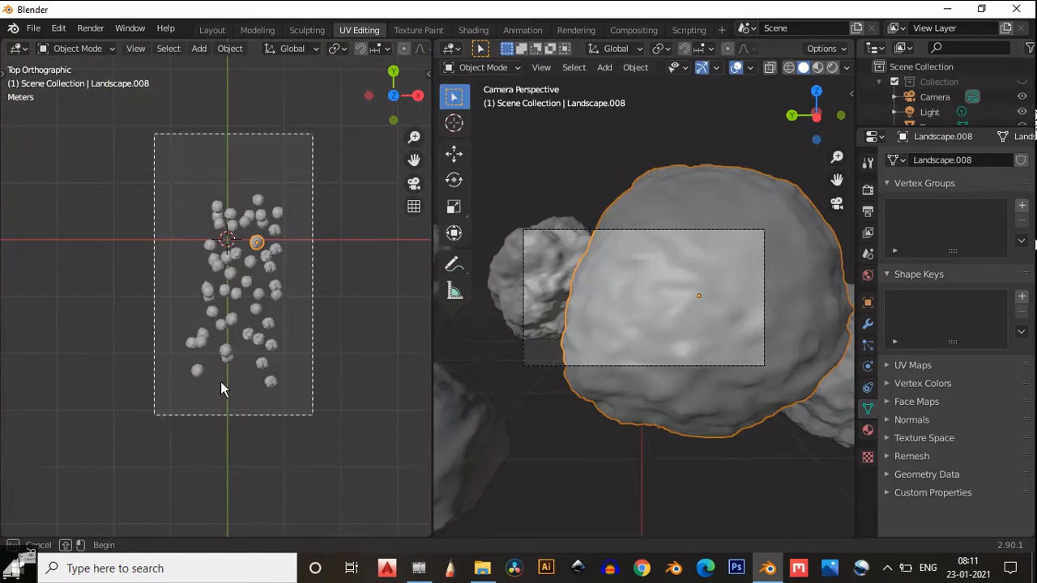
key("r")
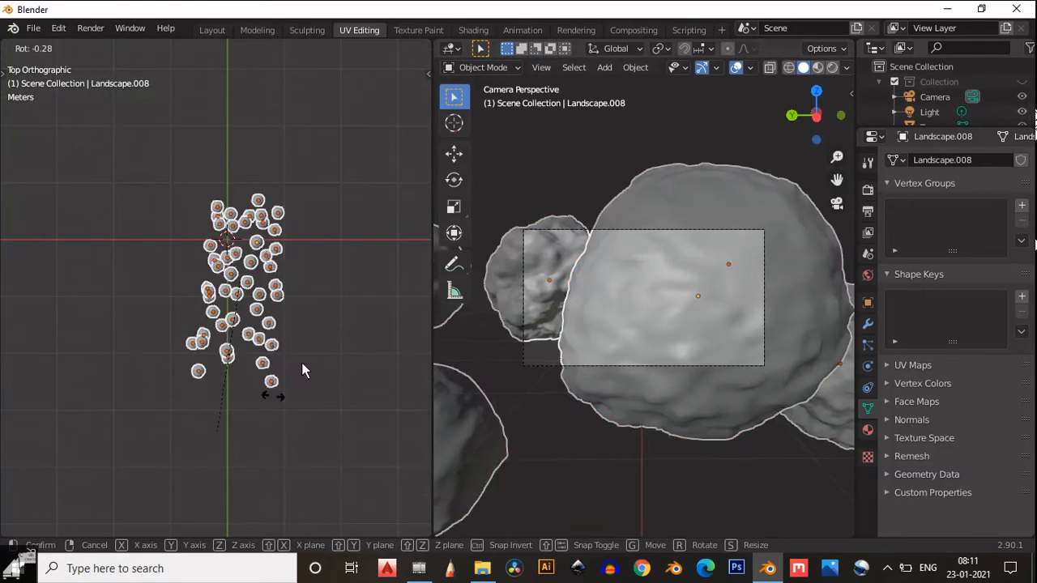
left_click(399, 303)
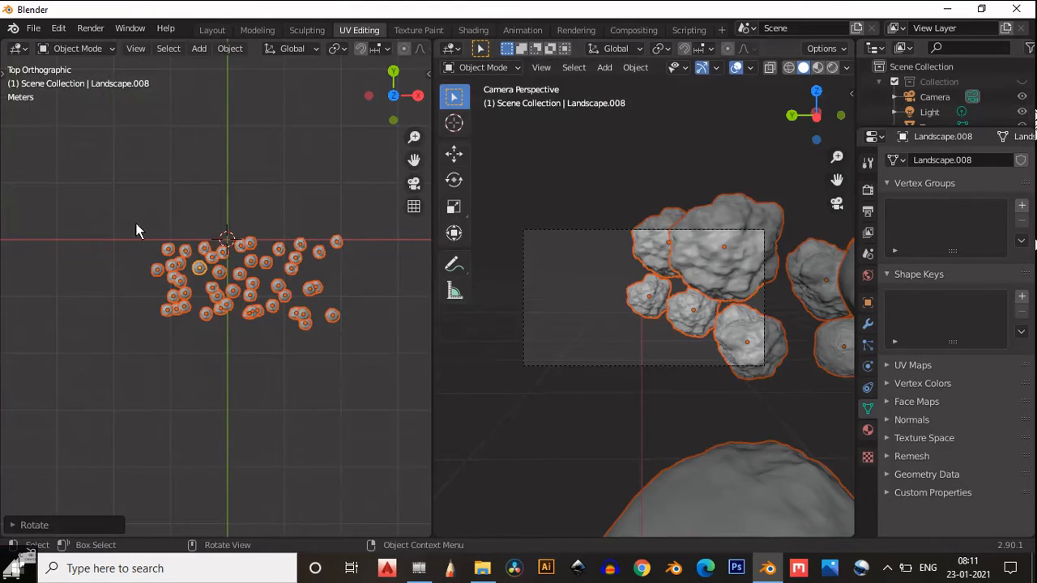
- Move the selected rocks along the Y axis so the group is centred on the X axis
key("t")
left_click(21, 133)
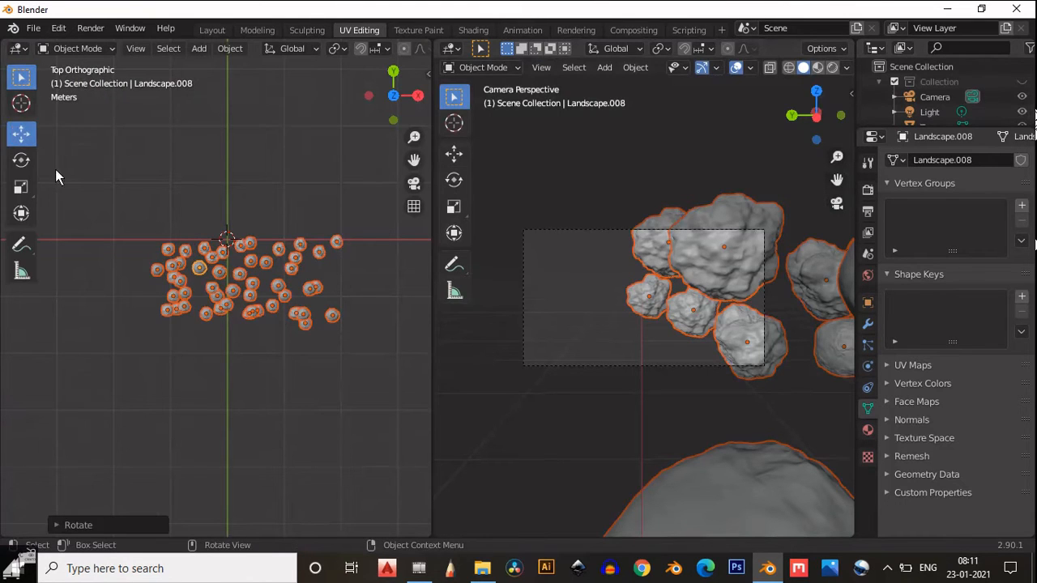
left_click_drag(250, 235, 253, 197)
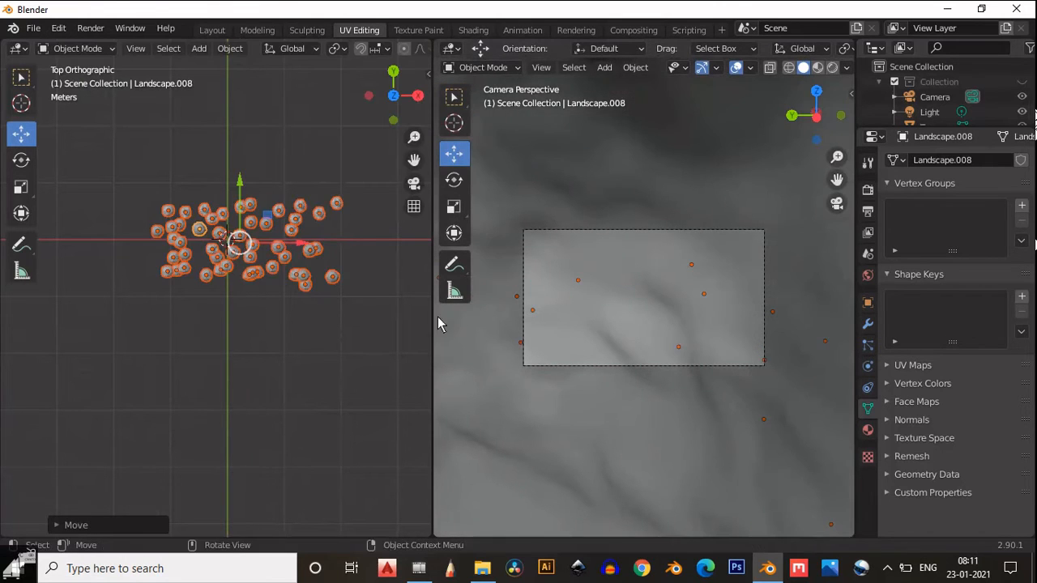
- Show the hidden Collection again and enlarge the Outliner to list more of the scene's objects
left_click(1023, 83)
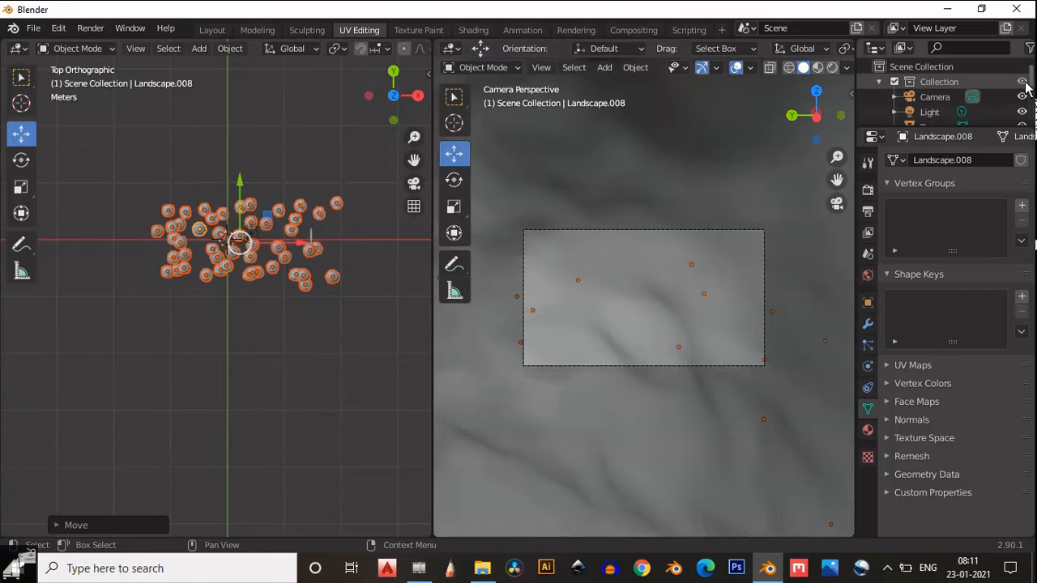
scroll(359, 313, "up", 1)
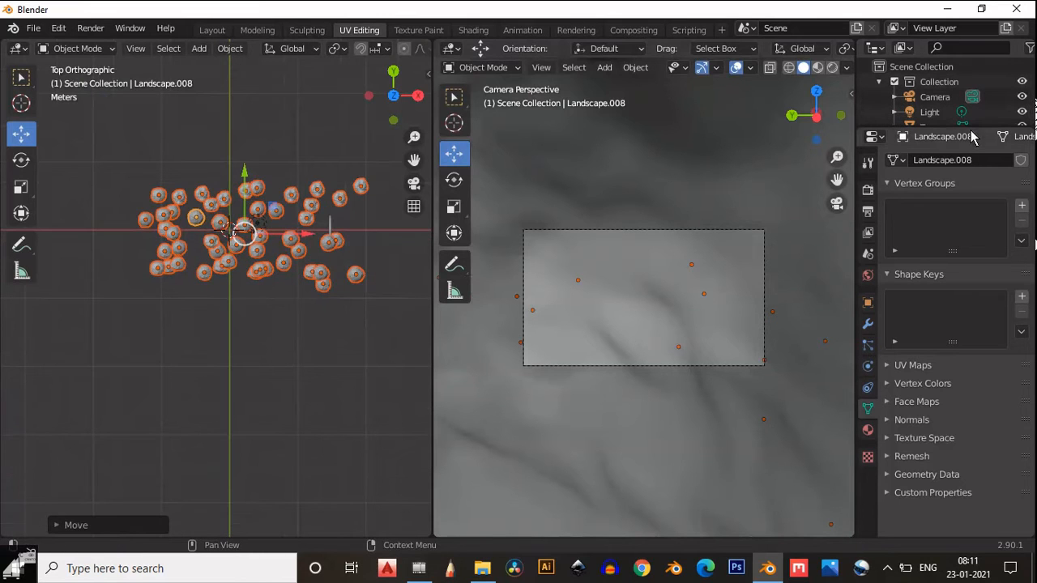
left_click_drag(973, 128, 972, 224)
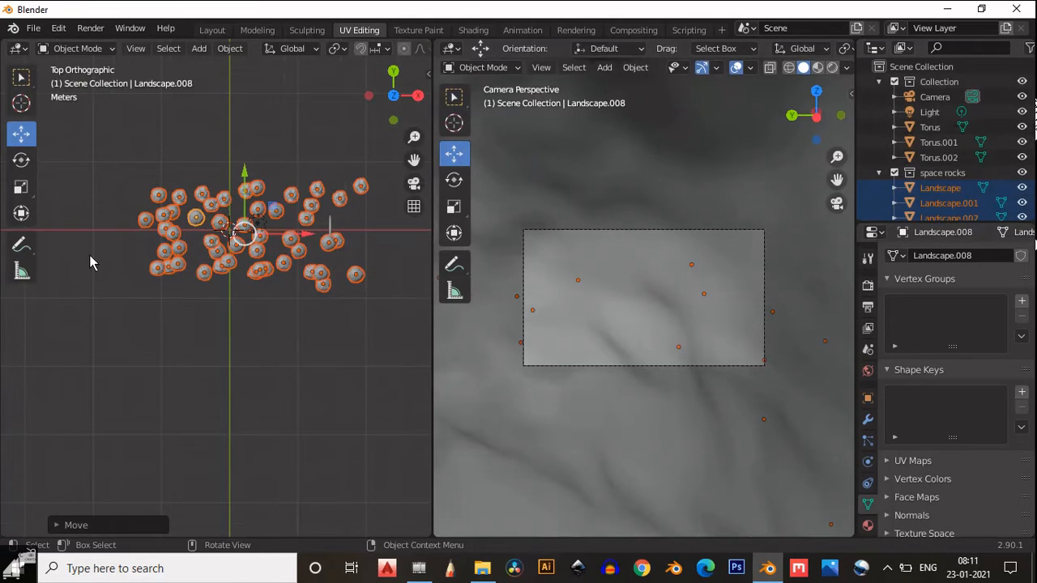
- Deselect all rocks, then move the large rock near the camera sideways along the Y axis
scroll(199, 231, "up", 3)
scroll(200, 231, "up", 2)
middle_click_drag(200, 301, 332, 193)
scroll(278, 358, "up", 2)
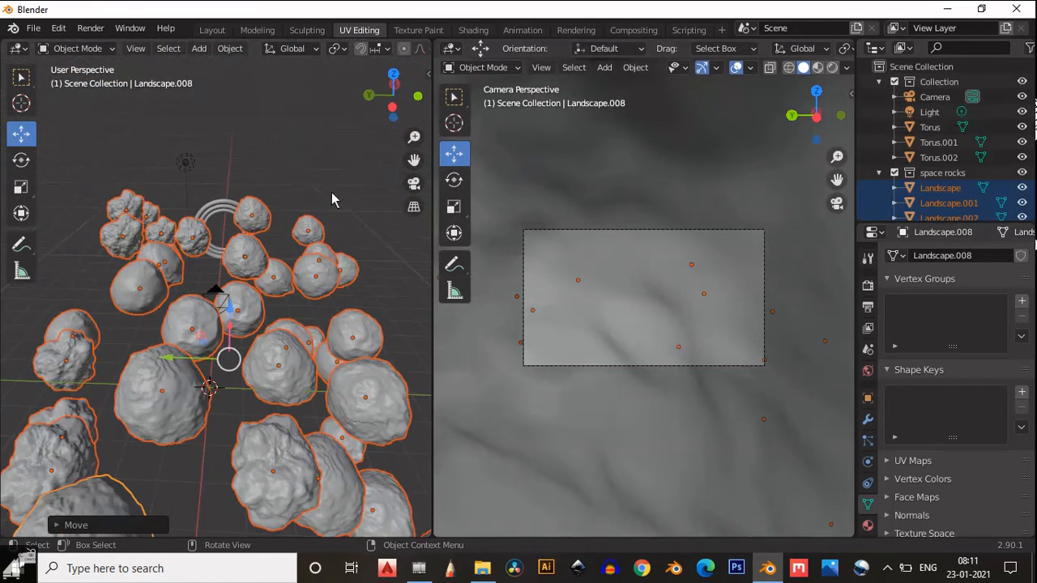
key("alt+a")
scroll(276, 272, "up", 5)
middle_click_drag(258, 281, 188, 371)
left_click(171, 404)
scroll(202, 345, "down", 2)
scroll(140, 362, "up", 1)
key("g")
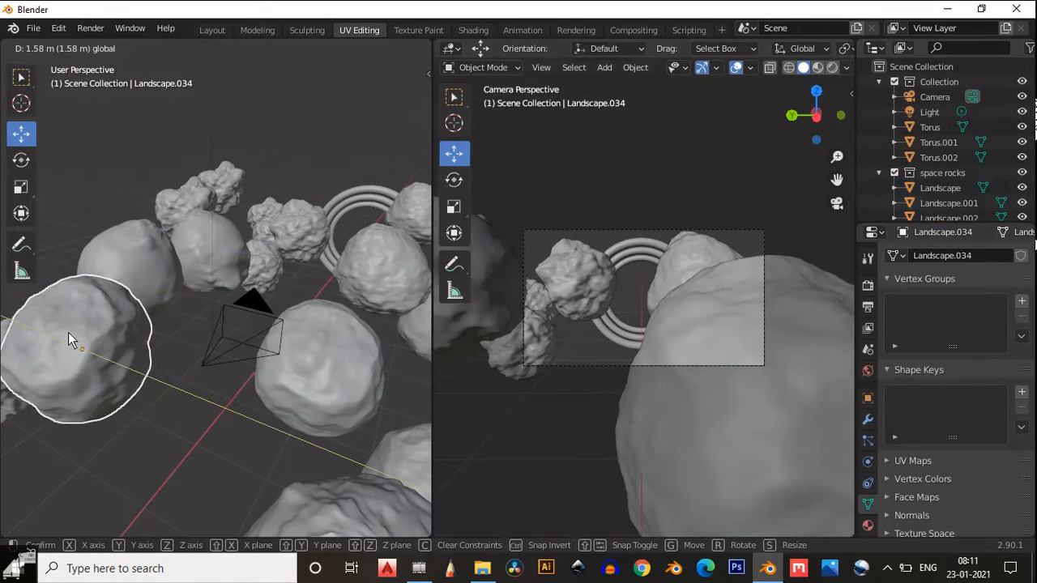
left_click_drag(76, 344, 100, 372)
middle_click_drag(101, 374, 203, 322)
- Select the camera and enable its Thirds and Center composition guides in the viewport display settings
scroll(657, 347, "up", 5)
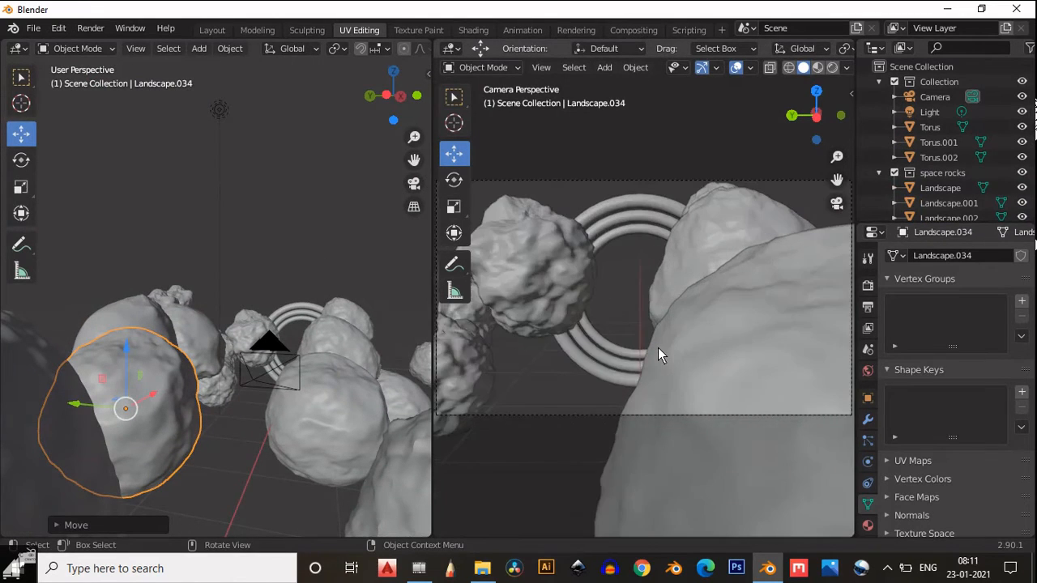
scroll(670, 353, "down", 2)
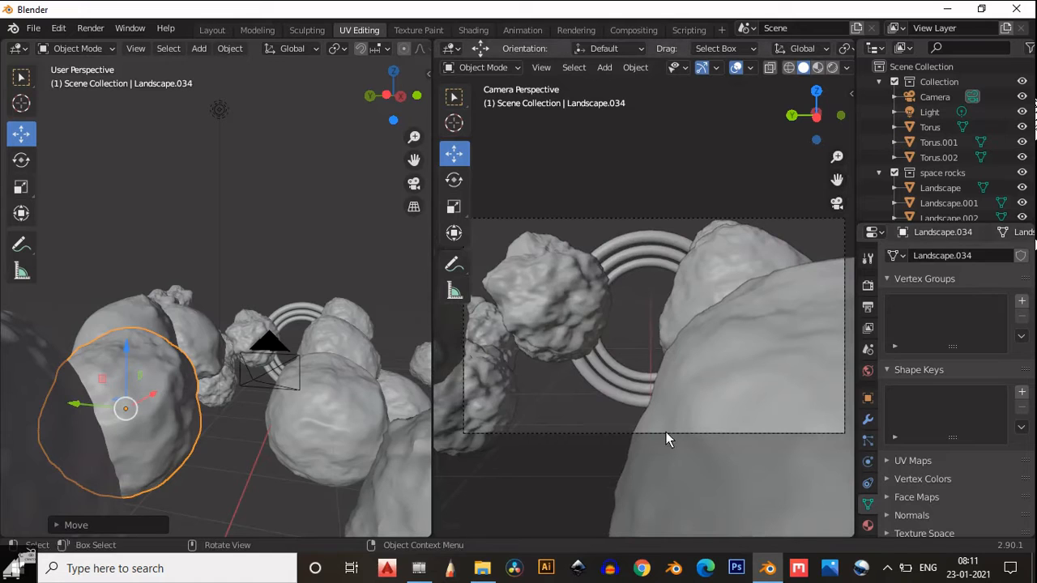
left_click(612, 433)
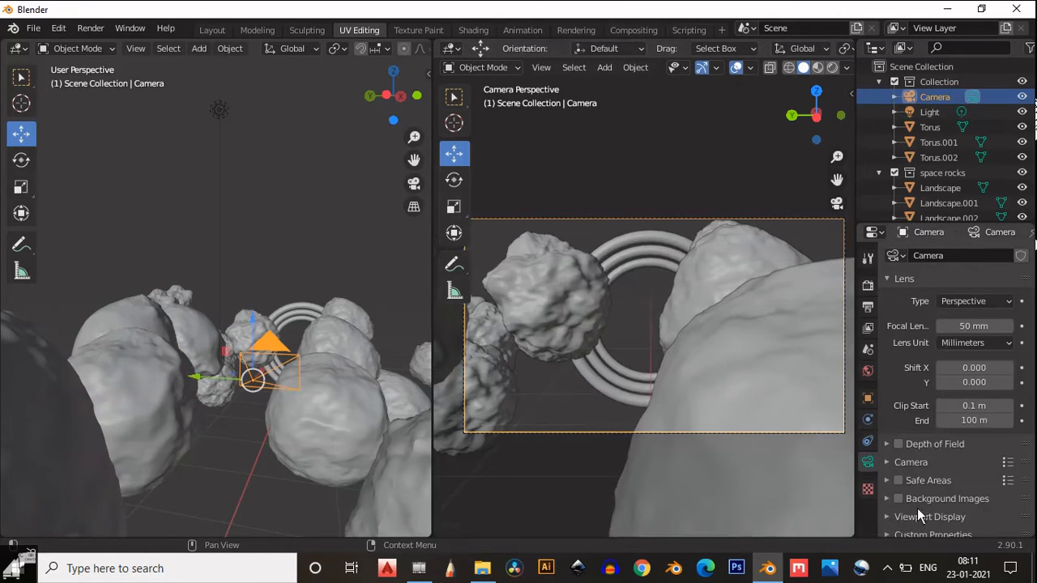
scroll(917, 510, "down", 1)
left_click(892, 509)
scroll(927, 487, "down", 4)
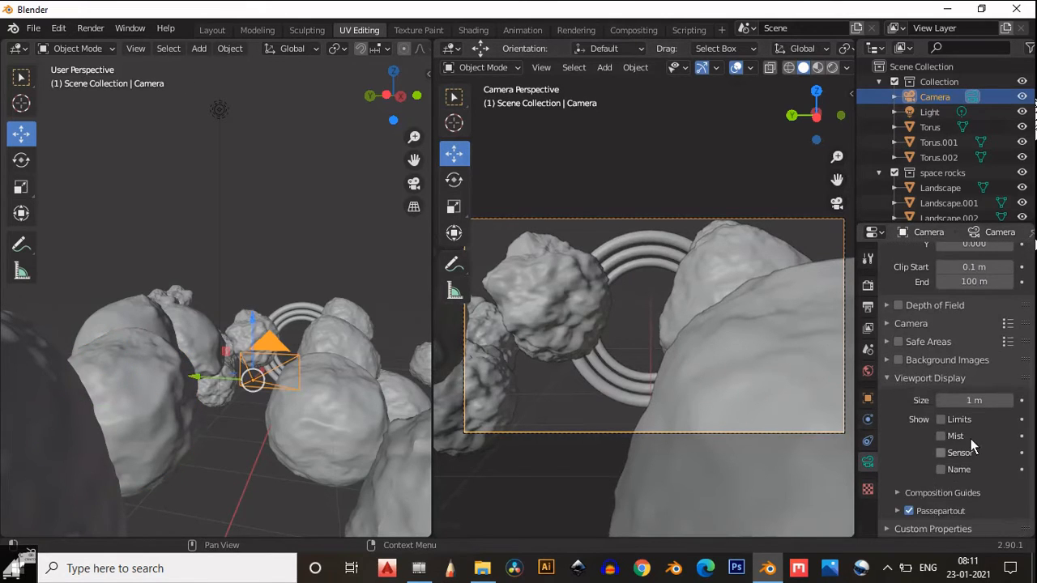
left_click(897, 493)
scroll(969, 448, "down", 4)
left_click(943, 396)
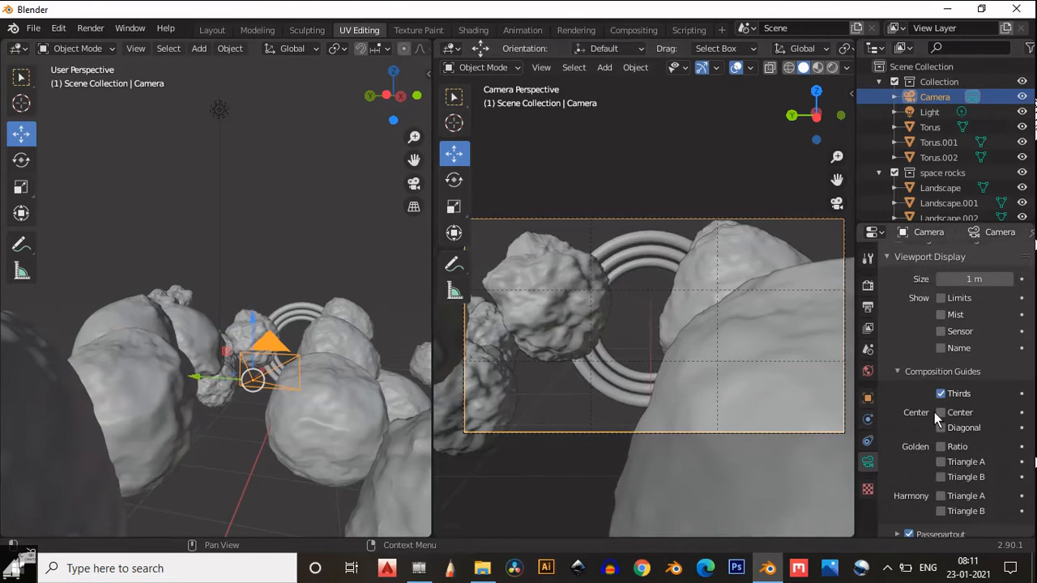
left_click(940, 412)
- Reposition the large foreground rock at the bottom of the camera frame, shifting it about 0.2 m along the Y axis
middle_click_drag(285, 346, 254, 395)
left_click(326, 359)
left_click_drag(292, 378, 319, 357)
middle_click_drag(317, 357, 238, 348)
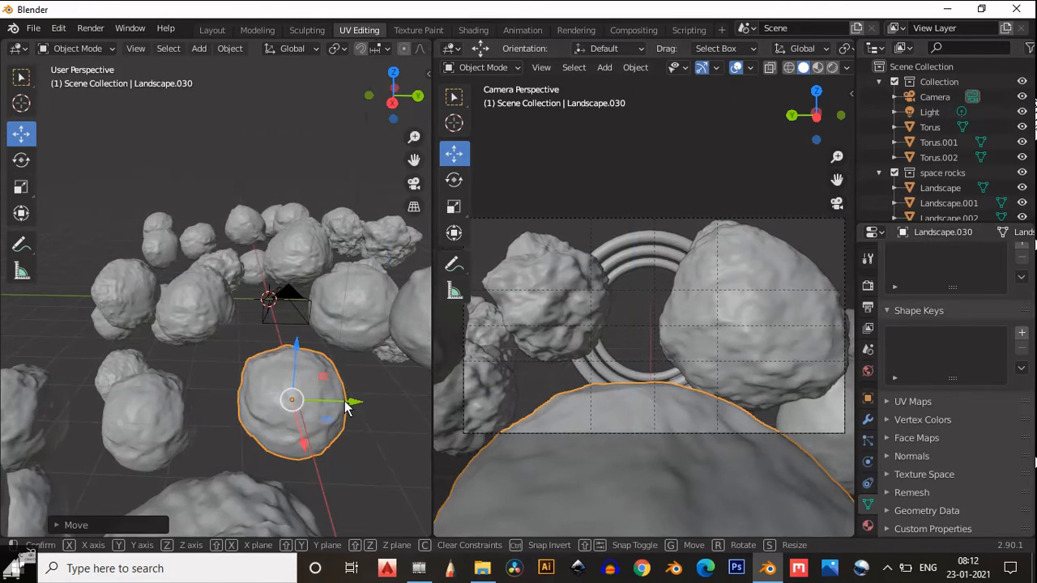
left_click_drag(351, 404, 355, 408)
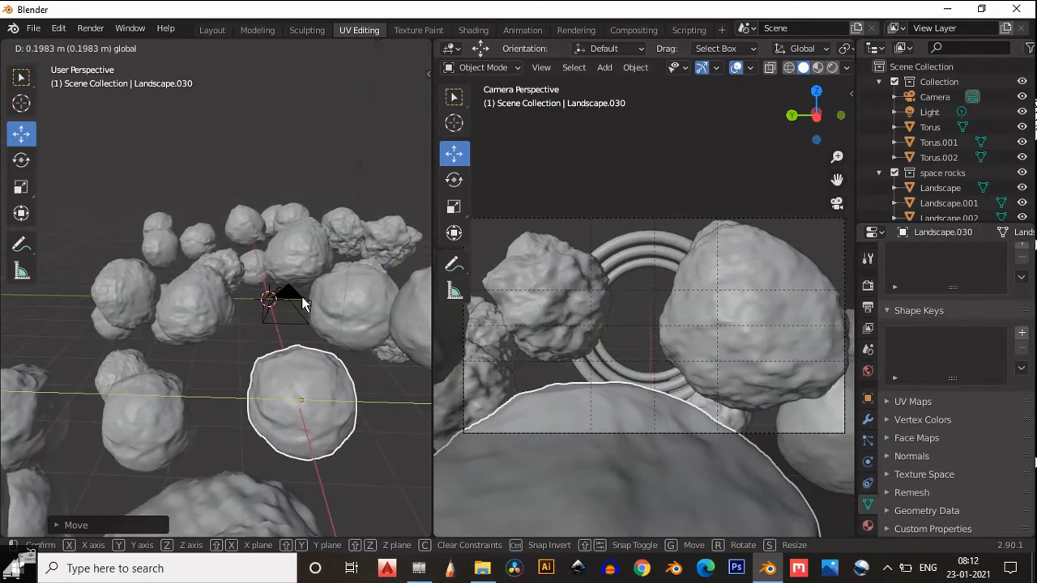
- Select the camera and set its focal length to 40 mm
left_click_drag(303, 304, 273, 296)
left_click(276, 301)
scroll(983, 269, "up", 3)
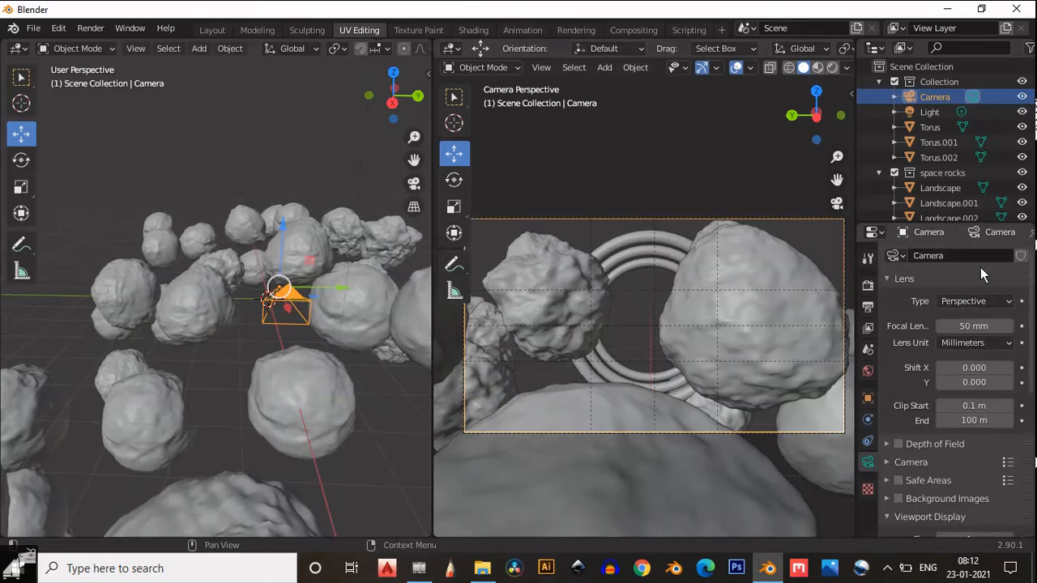
left_click(968, 328)
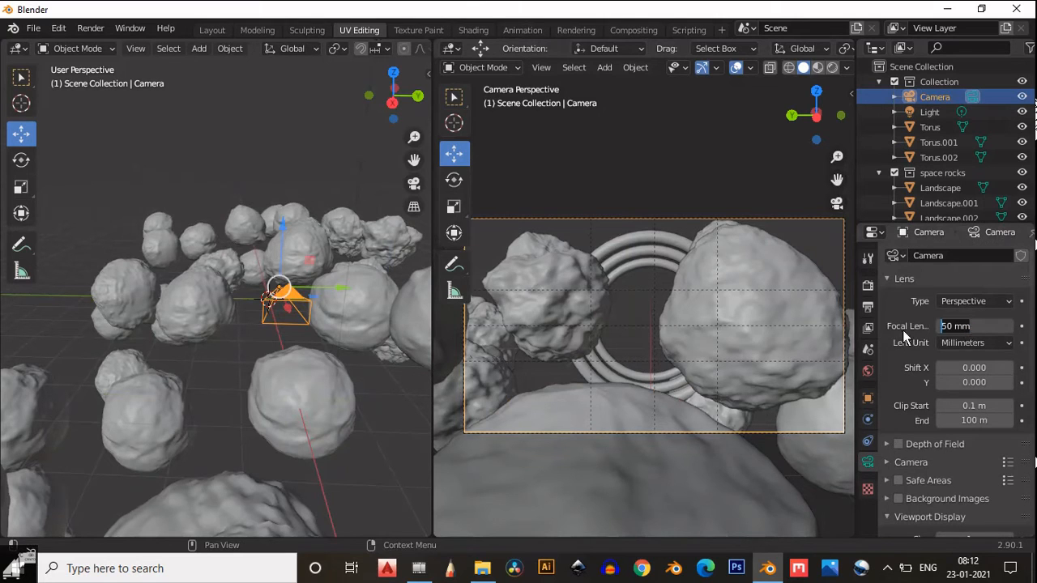
type("40")
key("Return")
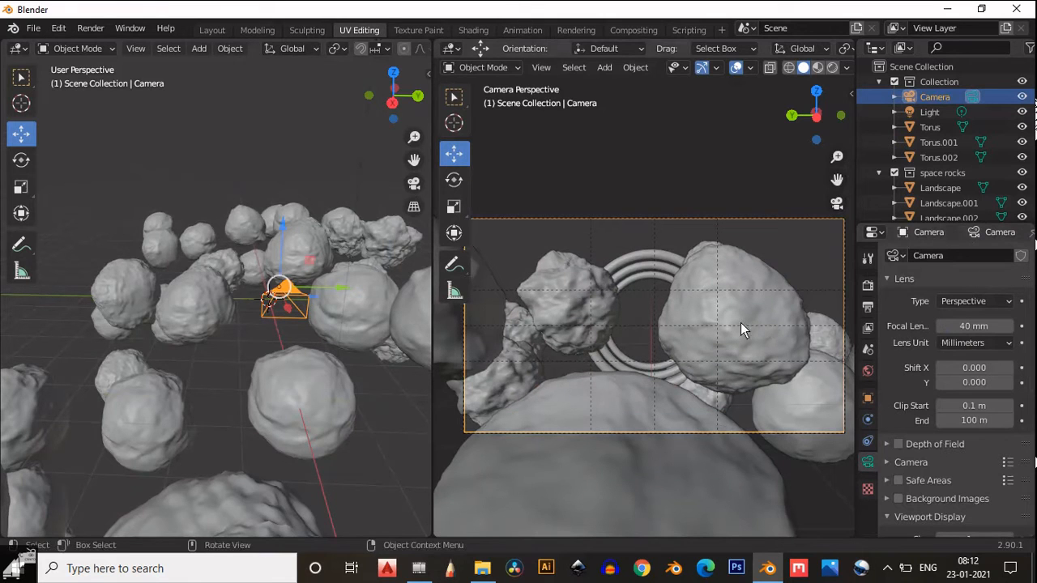
- Set the output resolution's Y value to 816 px for a wider frame
middle_click_drag(239, 320, 322, 325)
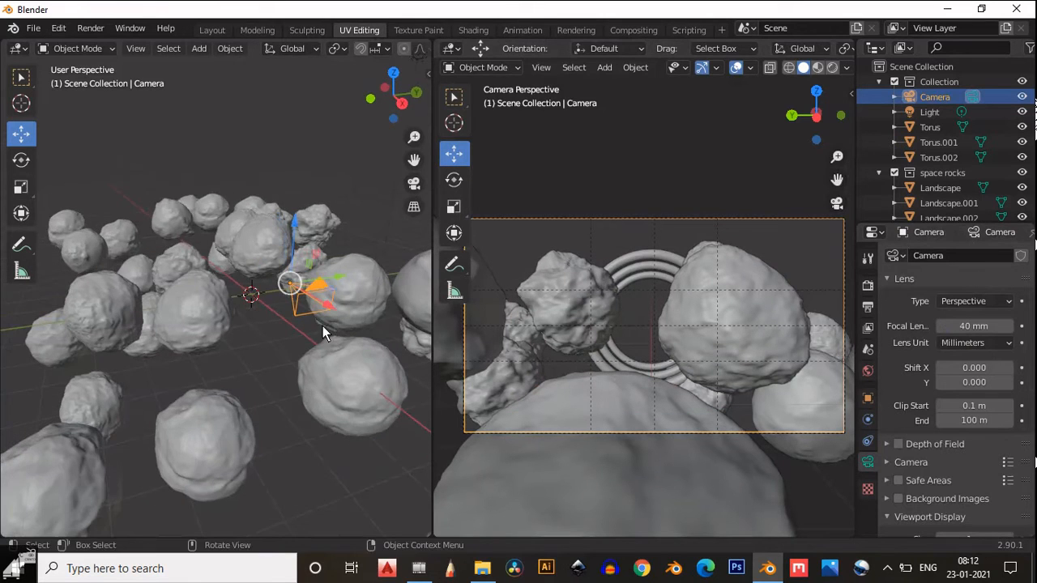
left_click(868, 285)
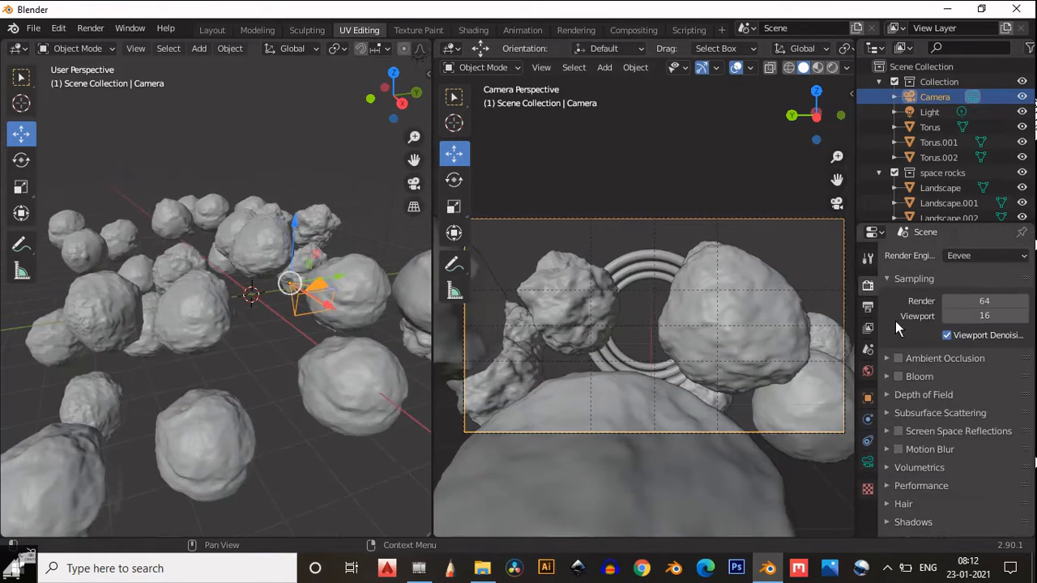
left_click(868, 311)
left_click(981, 292)
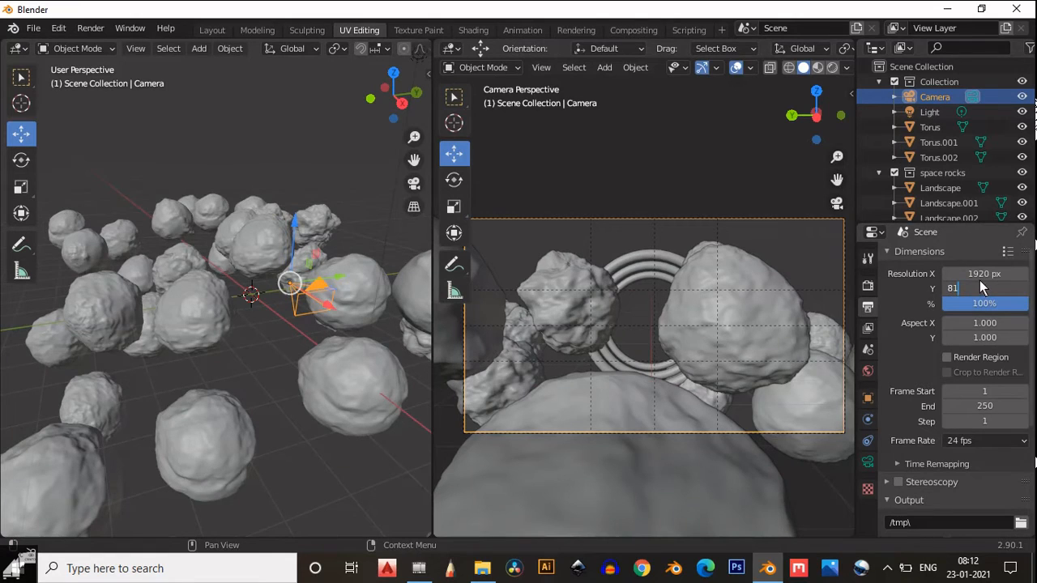
type("816")
key("Return")
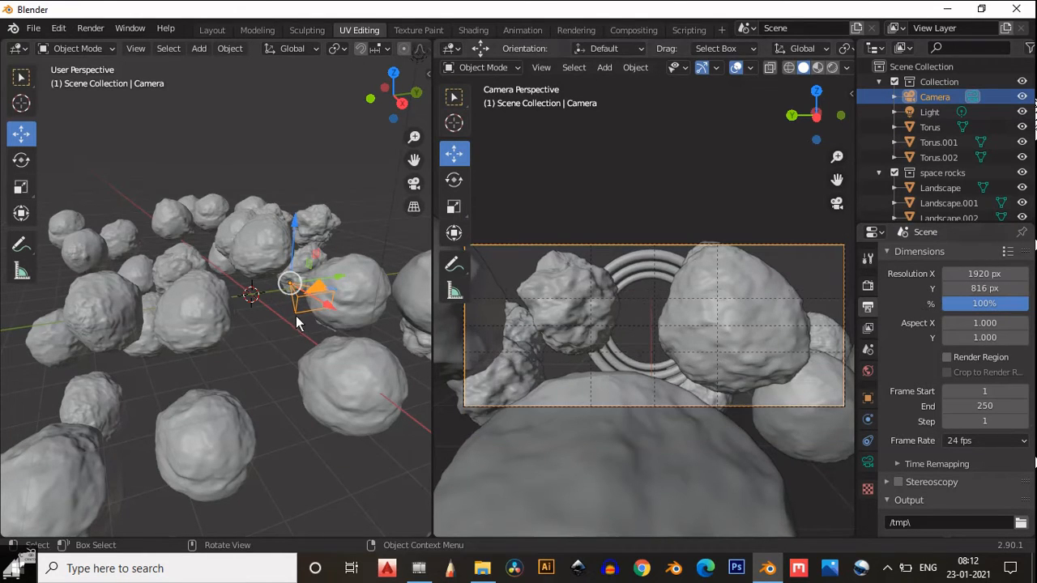
- Select the large rock beside the camera, across the X axis from the rock cluster, and move it slightly along the X axis
middle_click_drag(288, 332, 169, 356)
left_click(162, 364)
middle_click_drag(233, 368, 207, 391)
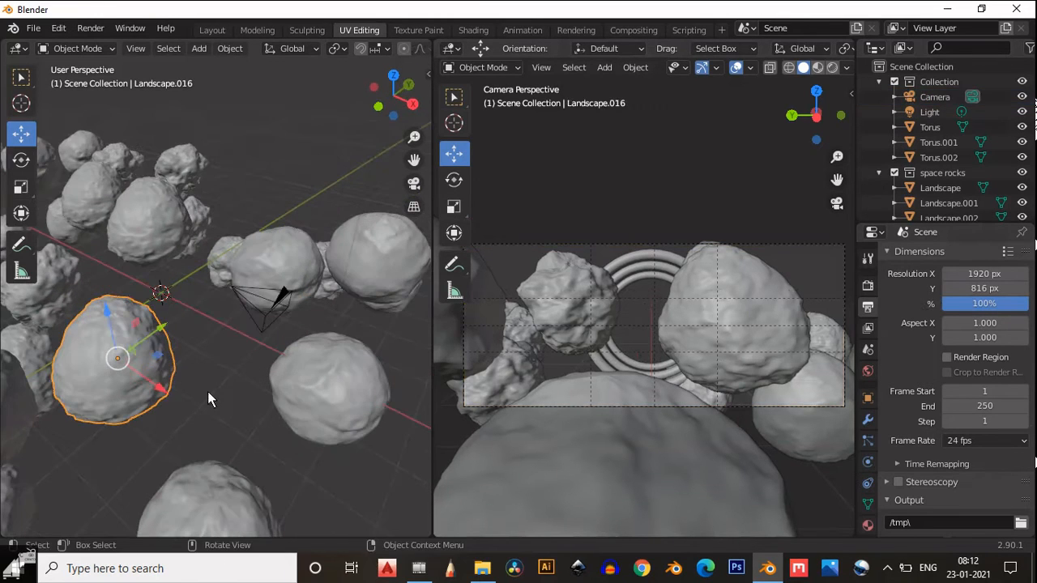
key("g")
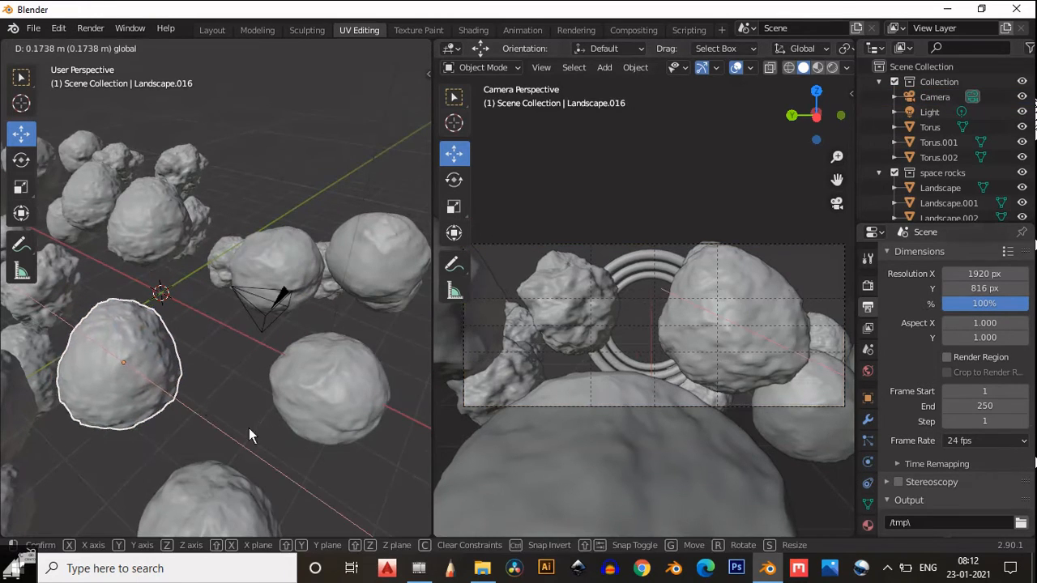
left_click(246, 424)
middle_click_drag(183, 371, 116, 408, "shift")
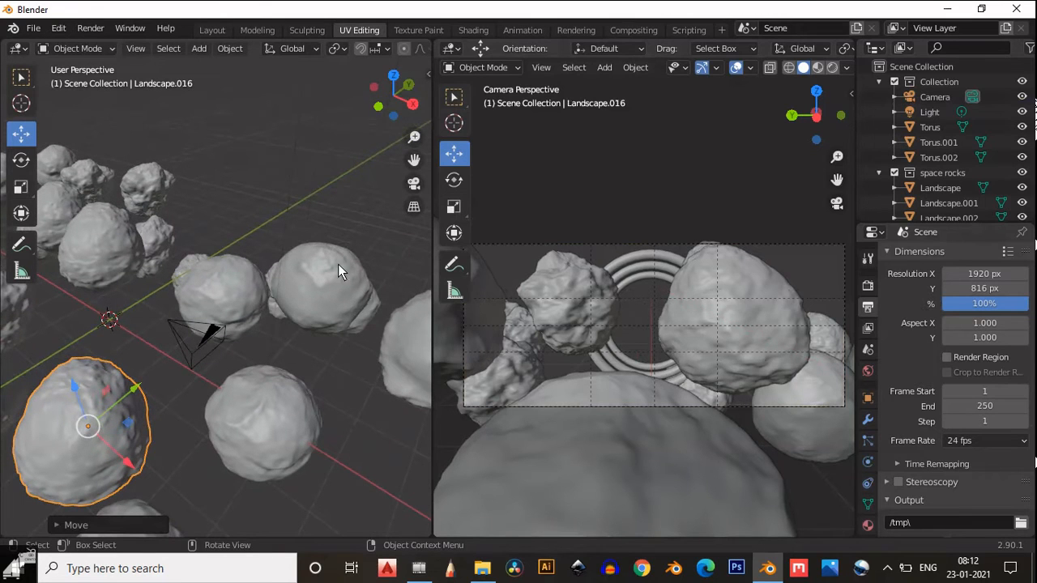
middle_click_drag(337, 326, 145, 354, "shift")
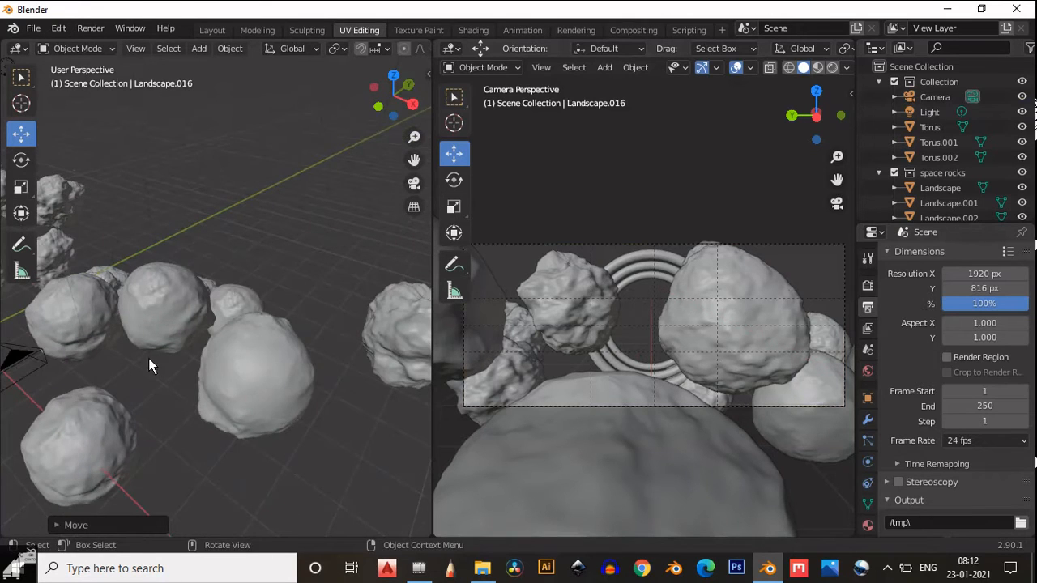
- Select the camera and move it slightly back along the X axis, away from the torus rings
left_click(221, 370)
middle_click_drag(211, 370, 303, 390, "shift")
left_click(158, 387)
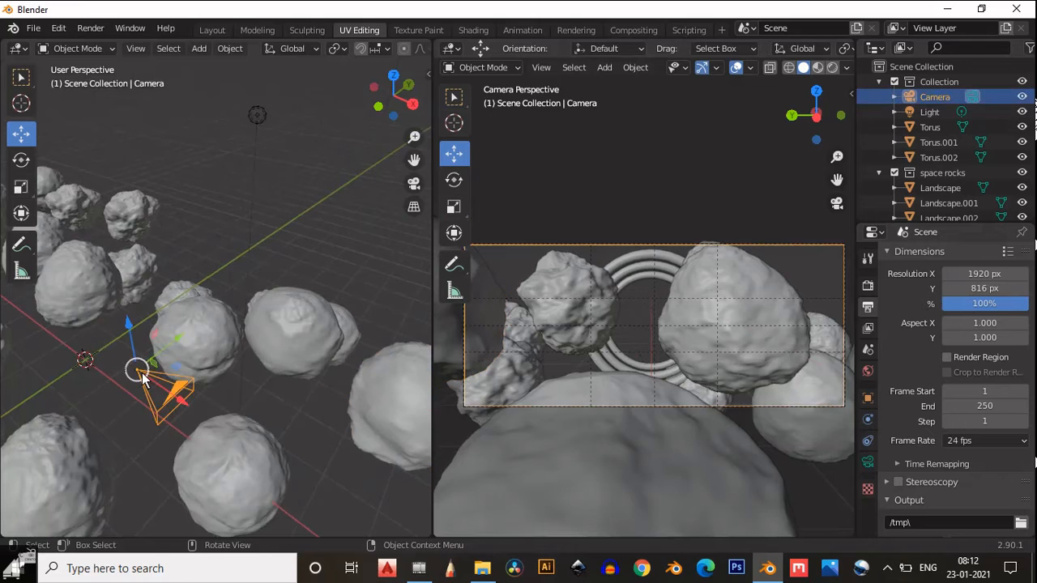
left_click_drag(179, 402, 155, 390)
middle_click_drag(209, 392, 211, 406)
- Reposition the two large smooth rocks beside the camera so they frame the left edge of the camera shot
left_click(285, 332)
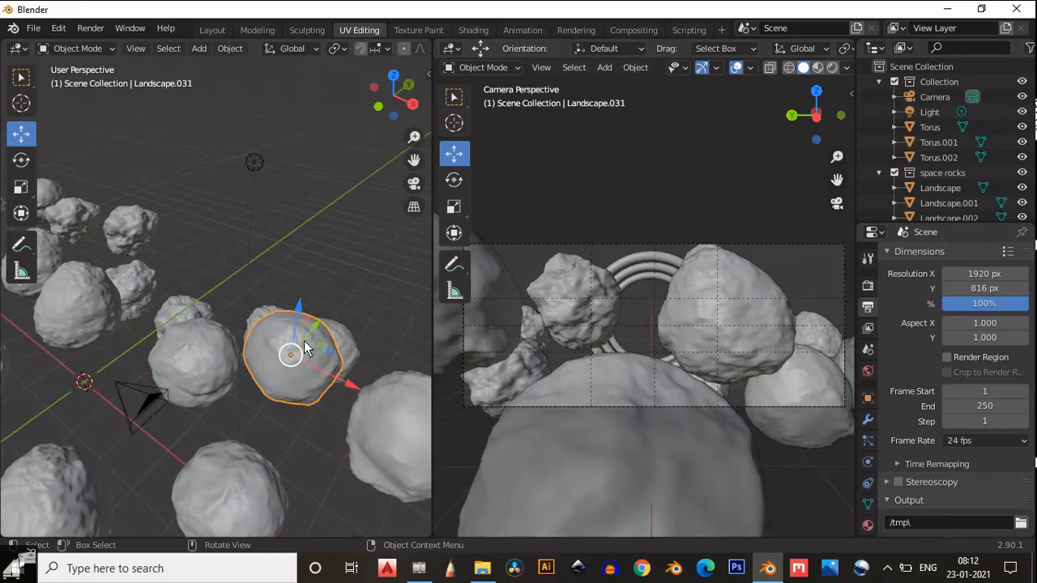
left_click_drag(299, 366, 348, 425)
middle_click_drag(348, 425, 273, 416)
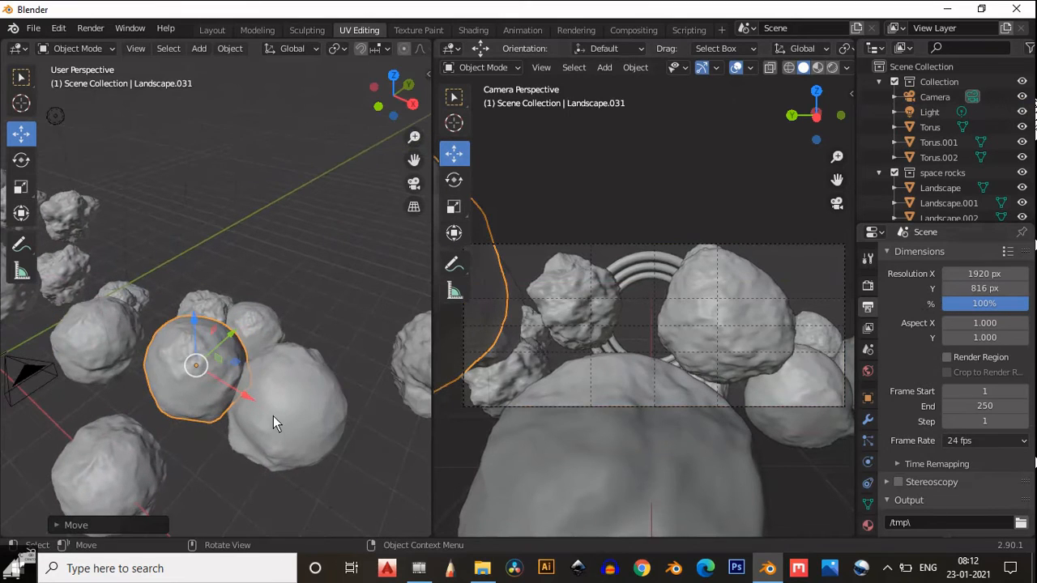
left_click(273, 415)
left_click_drag(278, 399, 305, 474)
middle_click_drag(303, 429, 235, 384)
- Lower the rough rock left of the torus rings until it sits mostly behind the large foreground rock
left_click(578, 280)
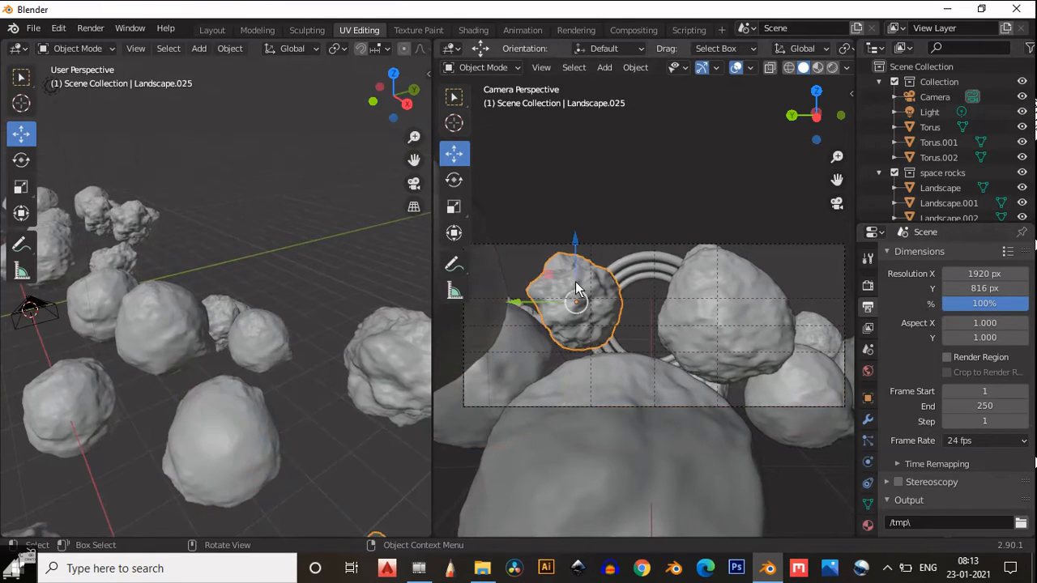
left_click_drag(579, 253, 594, 294)
left_click(593, 294)
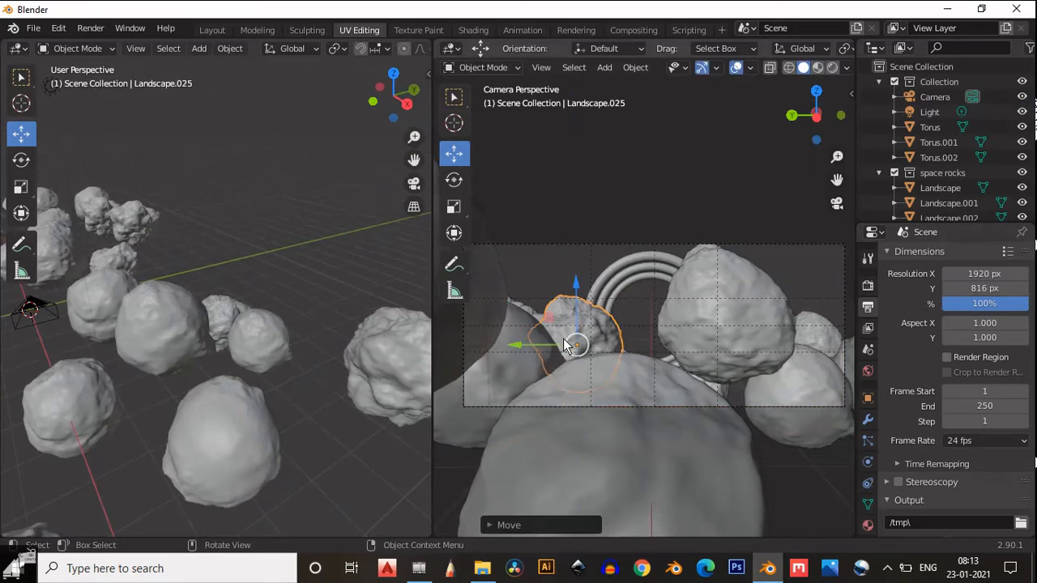
left_click_drag(541, 353, 575, 340)
left_click_drag(588, 293, 610, 336)
- Move the large rock covering the rings down and to the right, and shift the smaller rock behind it up above it
left_click(713, 285)
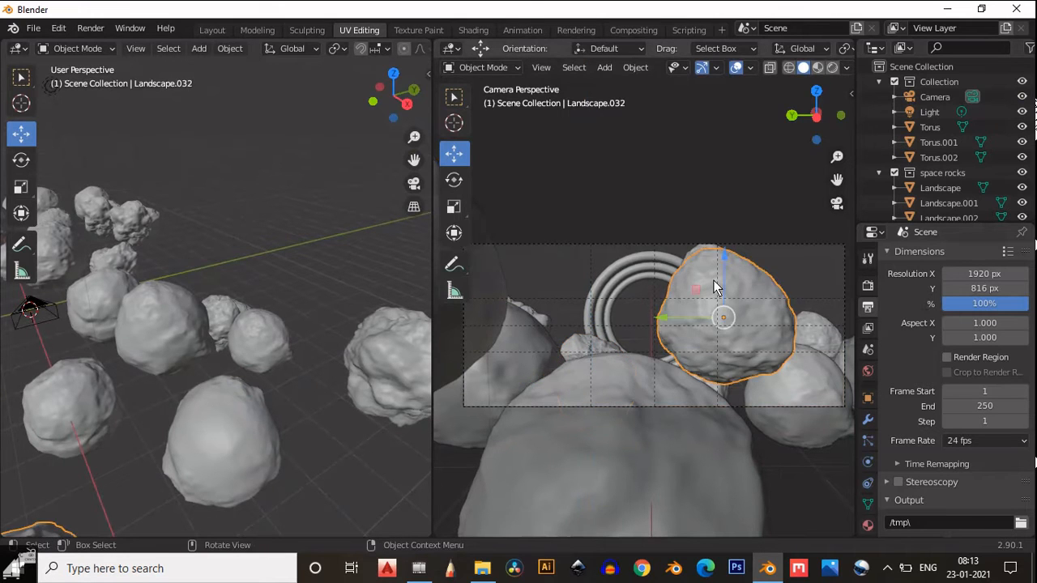
left_click_drag(724, 274, 769, 365)
left_click(717, 272)
left_click_drag(713, 282, 750, 269)
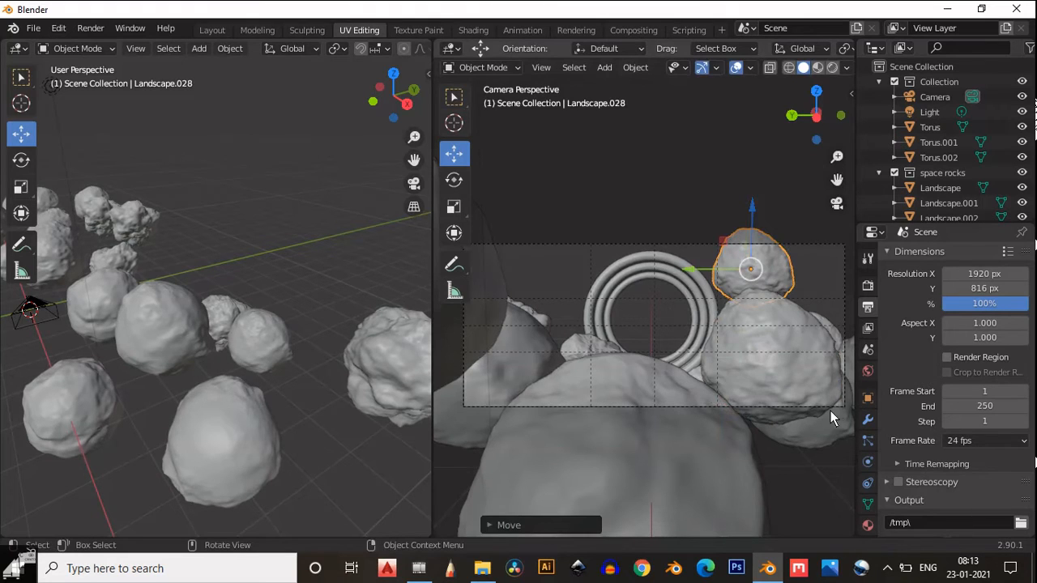
- Scale down the large rock at the lower right of the rings and shift it slightly toward them
left_click(797, 364)
left_click_drag(802, 382, 811, 446)
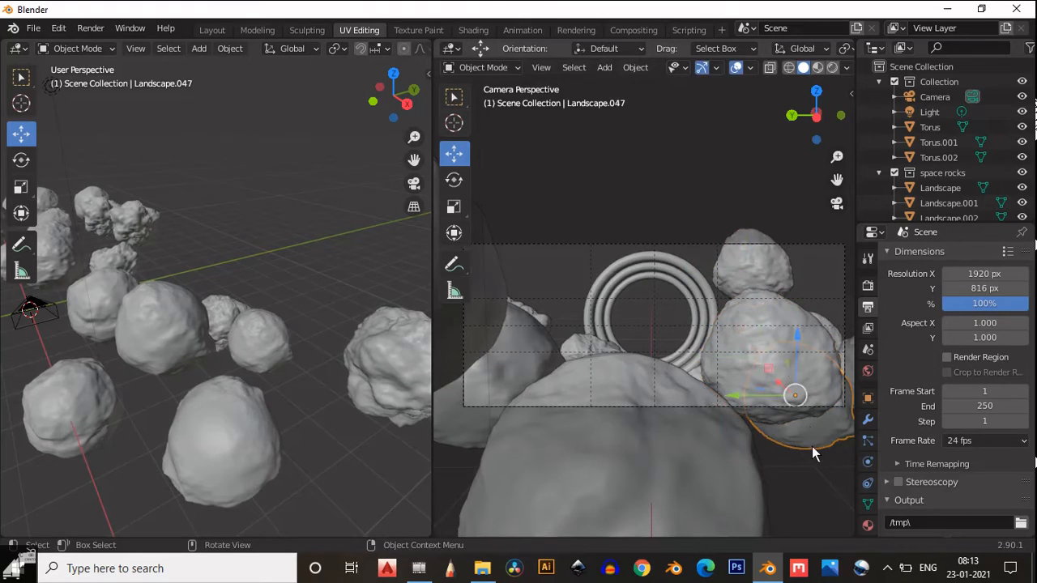
left_click(806, 420)
key("s")
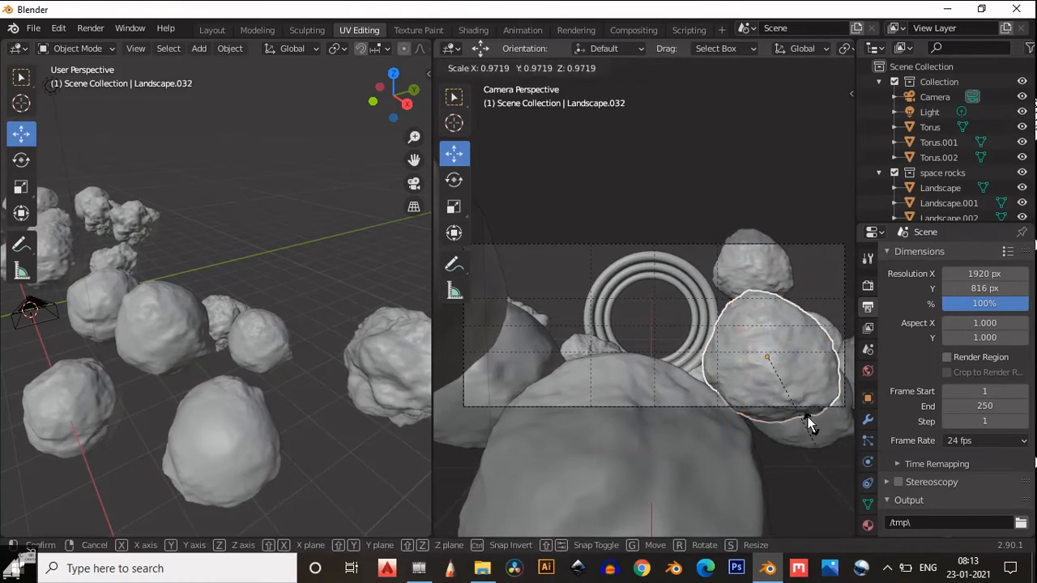
left_click(821, 434)
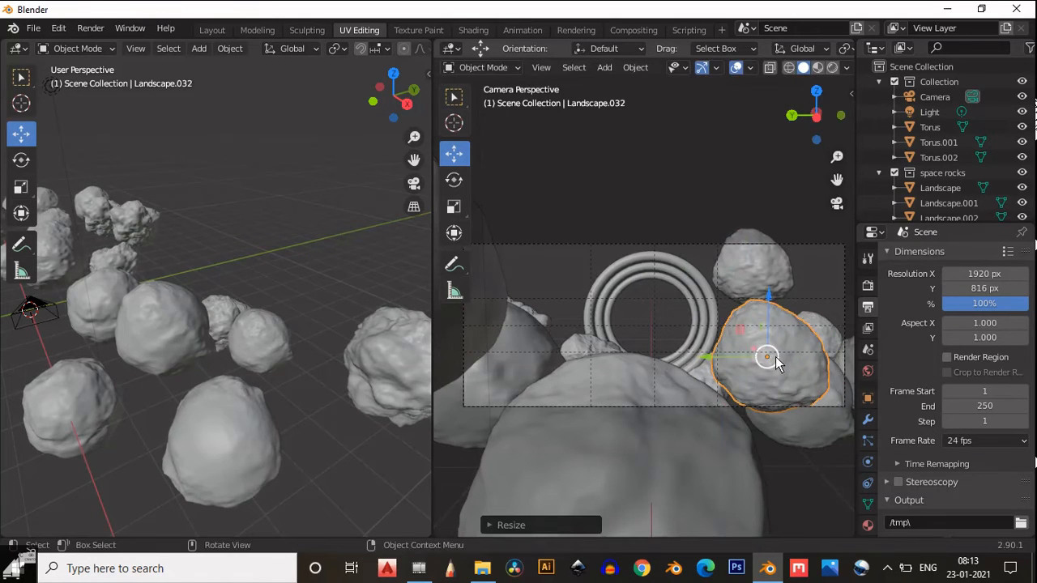
left_click_drag(776, 363, 746, 359)
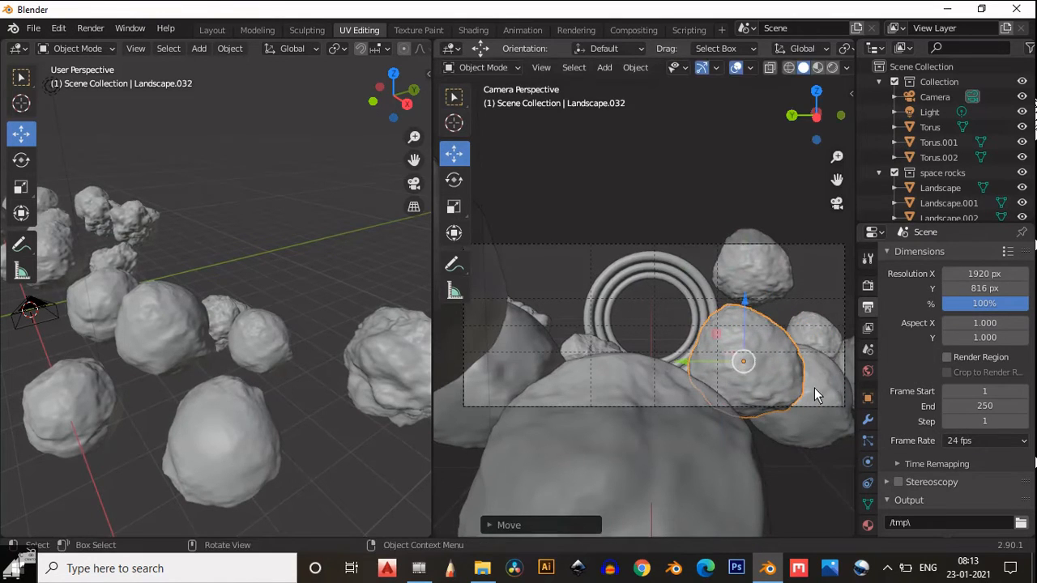
- Raise the small rock near the right edge of the camera frame above the neighbouring rocks
left_click(823, 393)
left_click(817, 334)
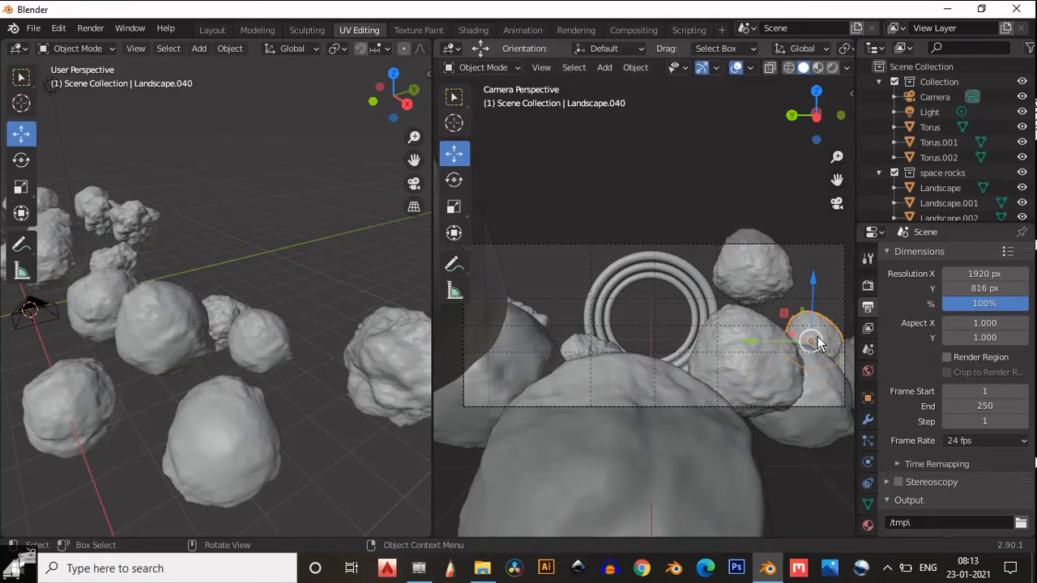
left_click_drag(812, 337, 811, 297)
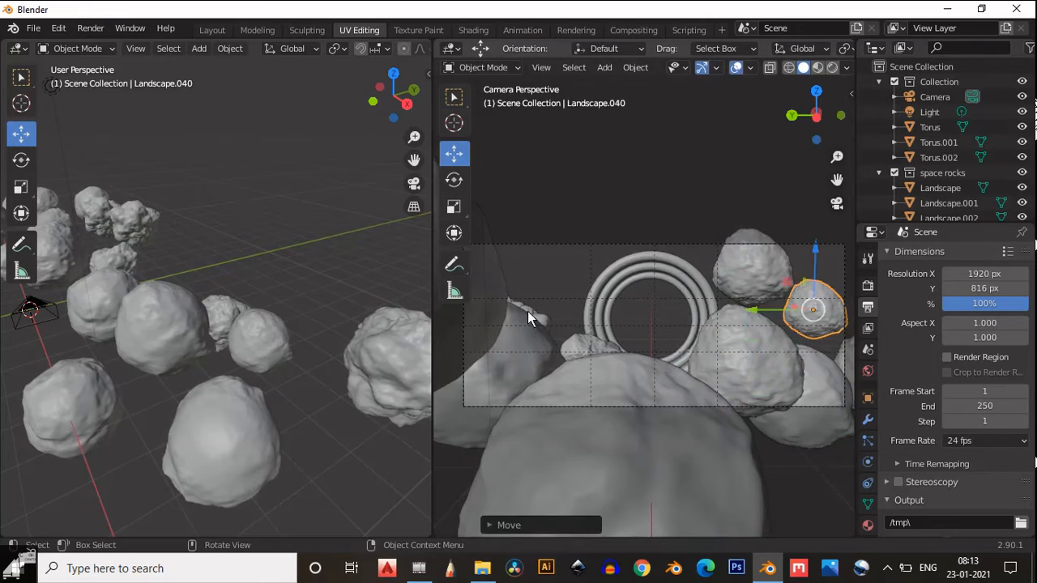
- Lift the small rough rocks hidden behind the left foreground rock into the frame's upper left area
left_click(537, 310)
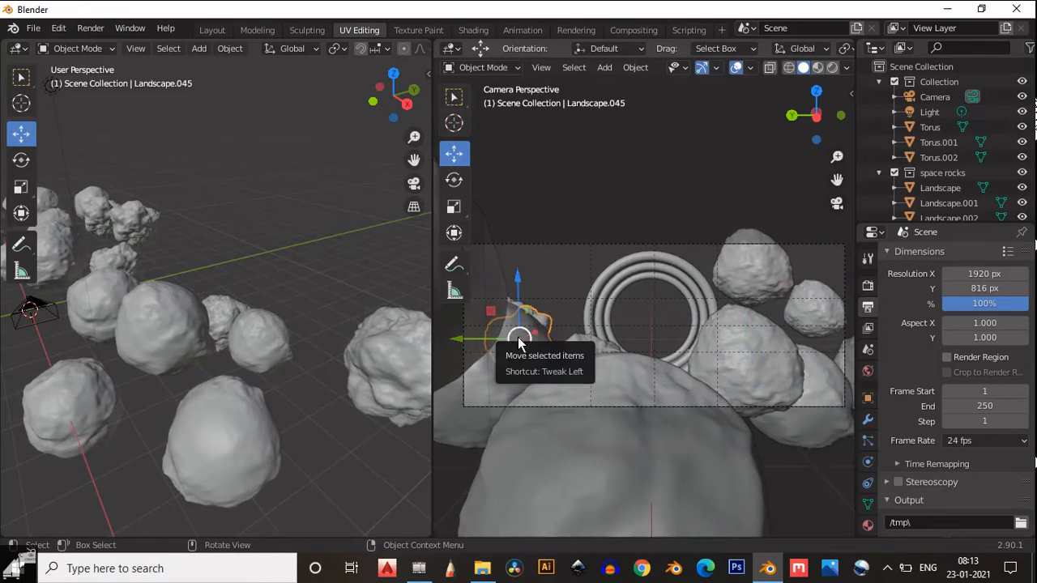
left_click_drag(538, 311, 525, 263)
left_click(515, 303)
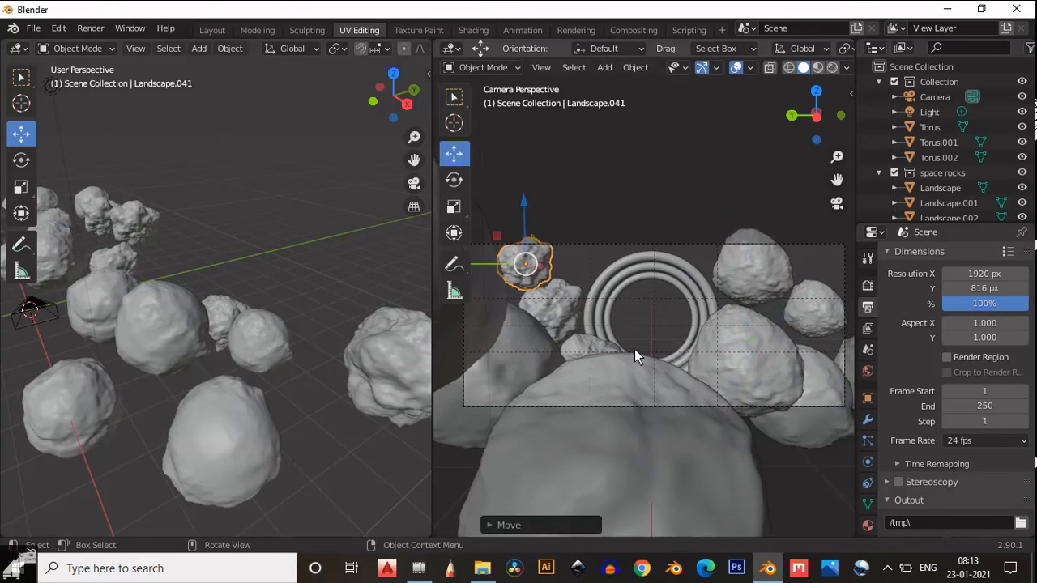
- Duplicate the small rough rock left of the rings, place the copy above it at the frame's upper edge, and rotate it about 148°
left_click(563, 318)
key("shift+d")
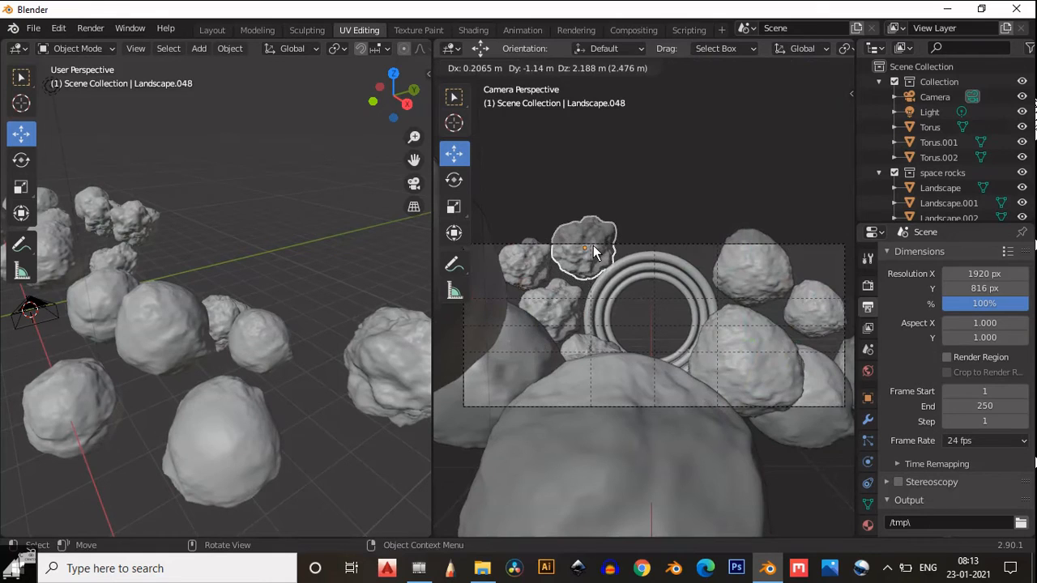
left_click(593, 254)
key("r")
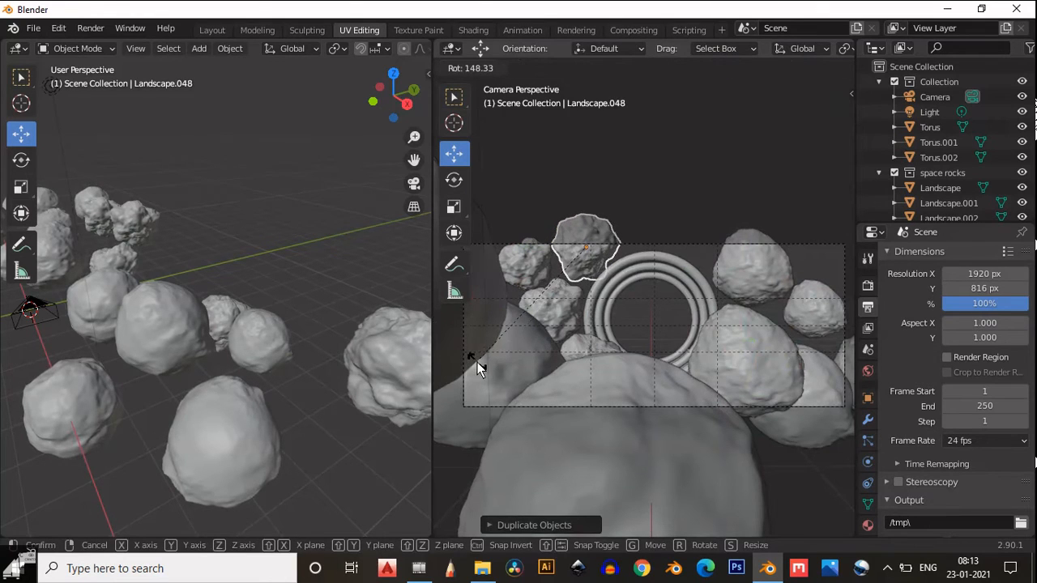
left_click(478, 368)
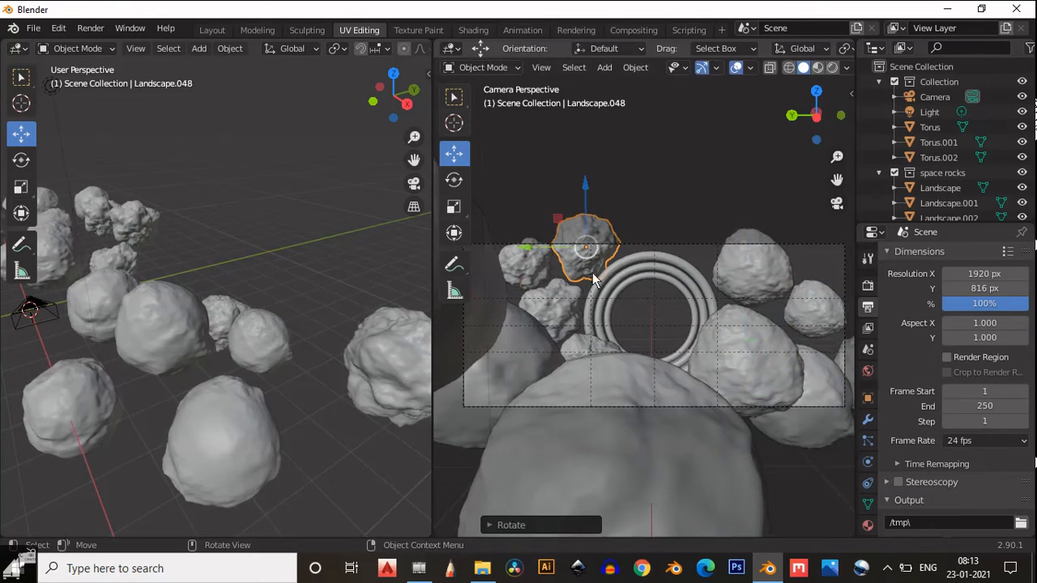
- Move the duplicated rock along the X axis toward the camera, from behind the torus rings
scroll(143, 292, "down", 5)
middle_click_drag(142, 338, 237, 389)
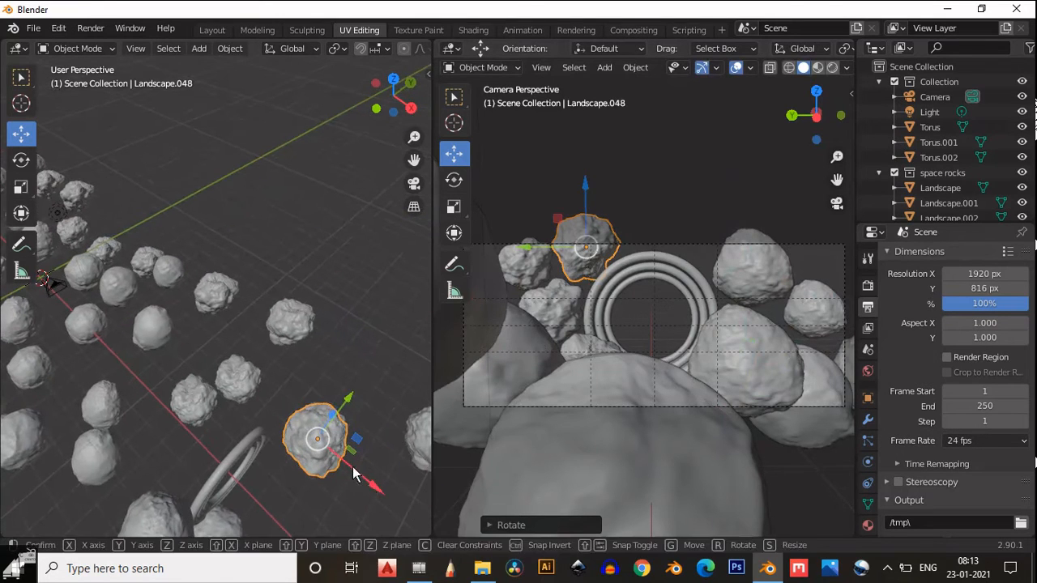
left_click_drag(361, 478, 314, 405)
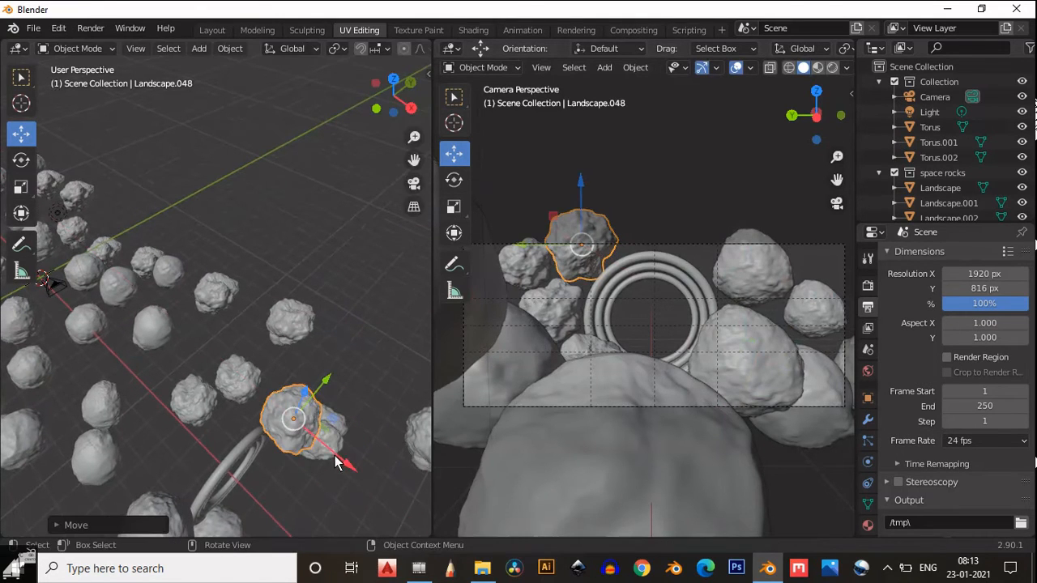
left_click_drag(338, 462, 303, 350)
- Switch the camera viewport to rendered shading
scroll(260, 410, "down", 4)
middle_click_drag(261, 410, 313, 382)
scroll(279, 422, "down", 5)
middle_click_drag(258, 449, 367, 412, "shift")
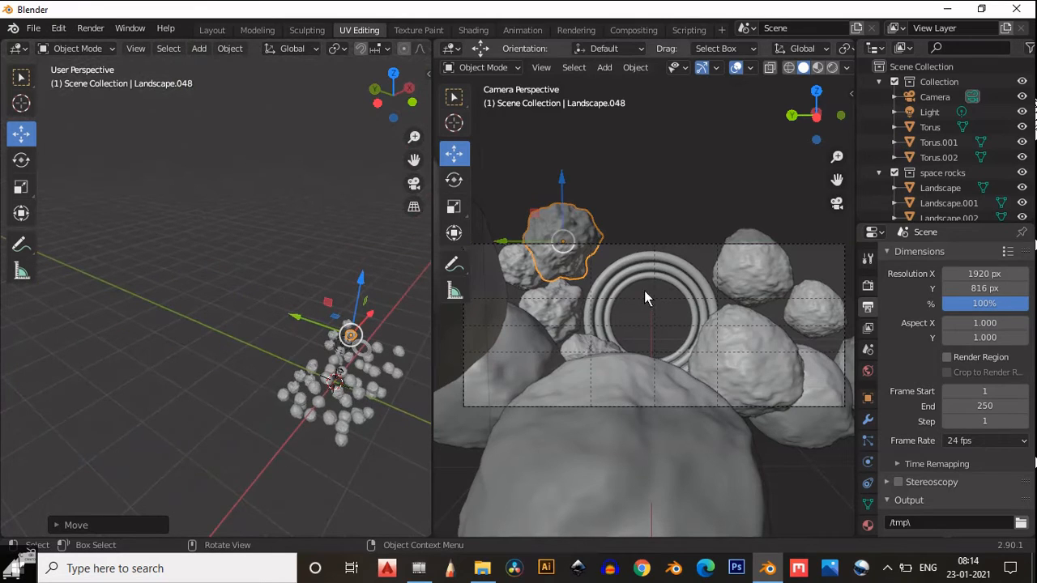
key("z")
left_click(627, 206)
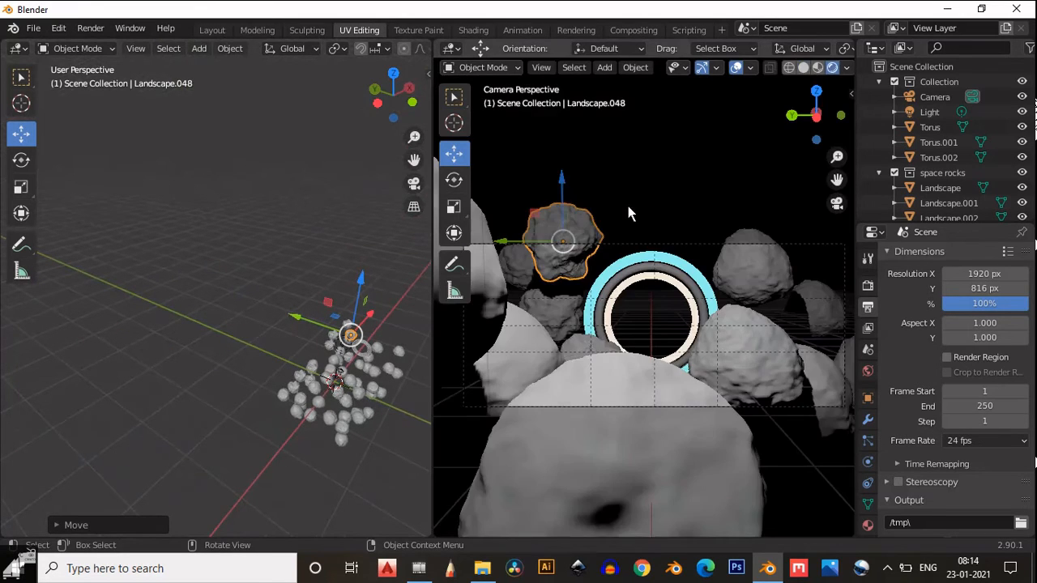
key("Tab")
middle_click_drag(254, 375, 270, 352)
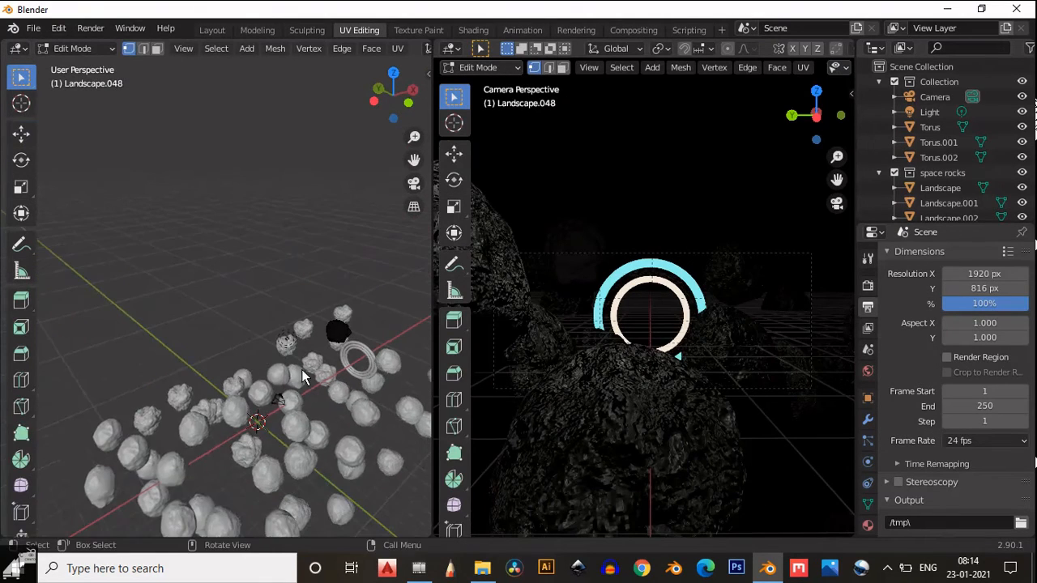
key("Tab")
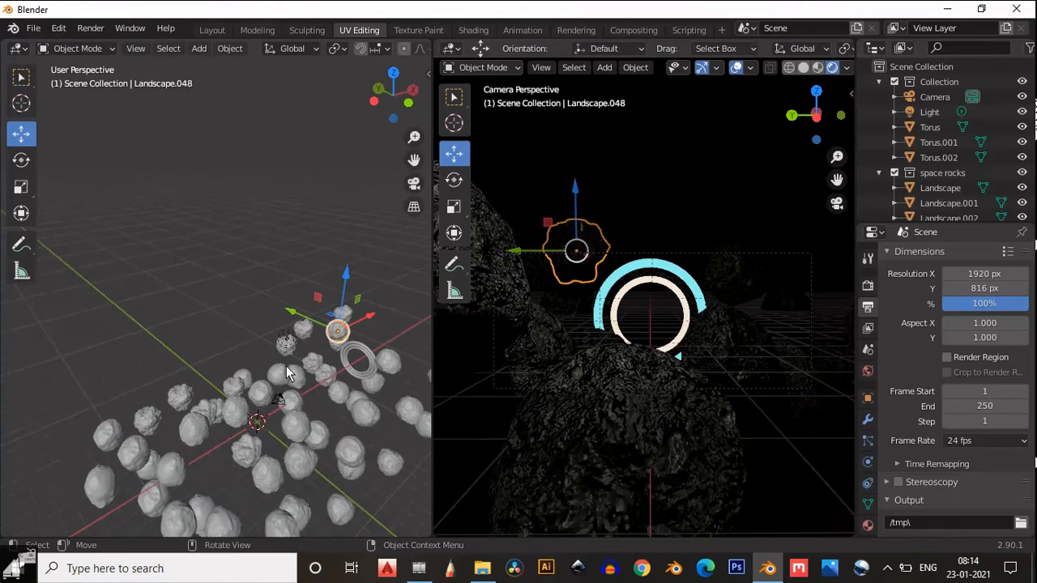
- Select the existing light above the space rocks and delete it from the scene
left_click(289, 345)
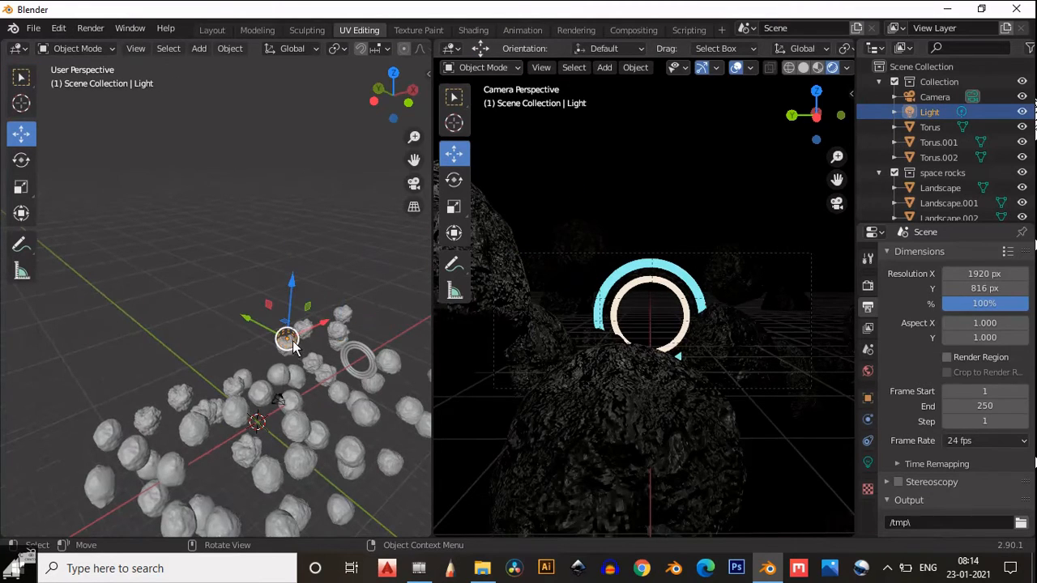
scroll(296, 346, "up", 5)
key("x")
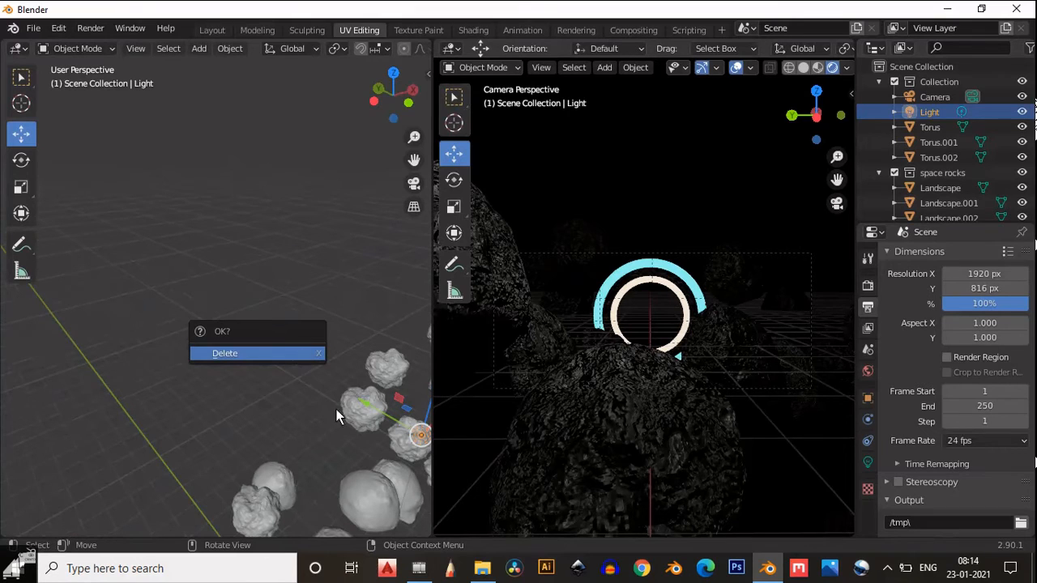
key("Return")
- Add an area light at the scene origin
scroll(208, 374, "down", 4)
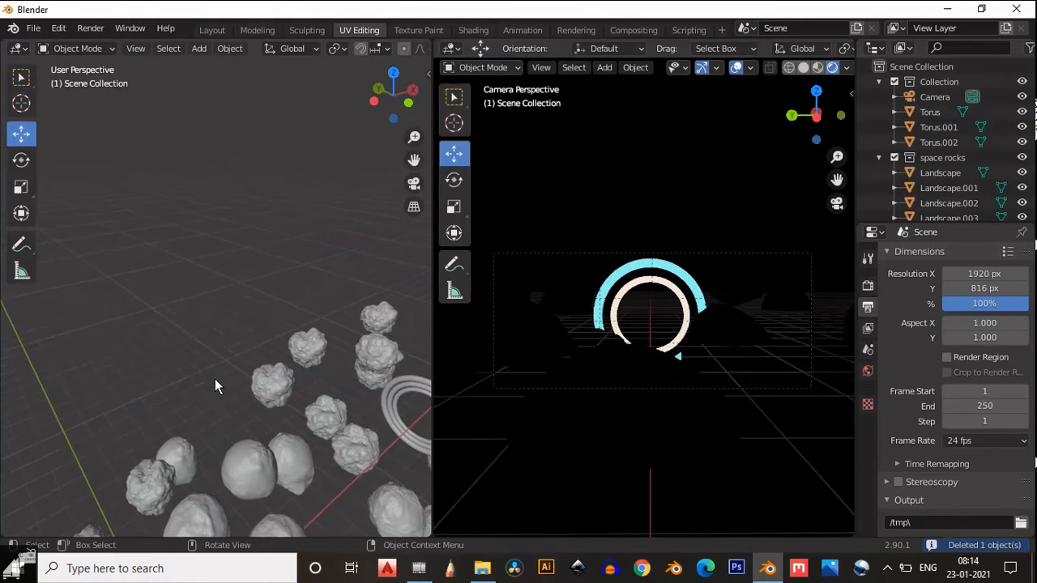
middle_click_drag(215, 378, 277, 297)
scroll(319, 370, "down", 3)
key("shift+a")
mouse_move(316, 243)
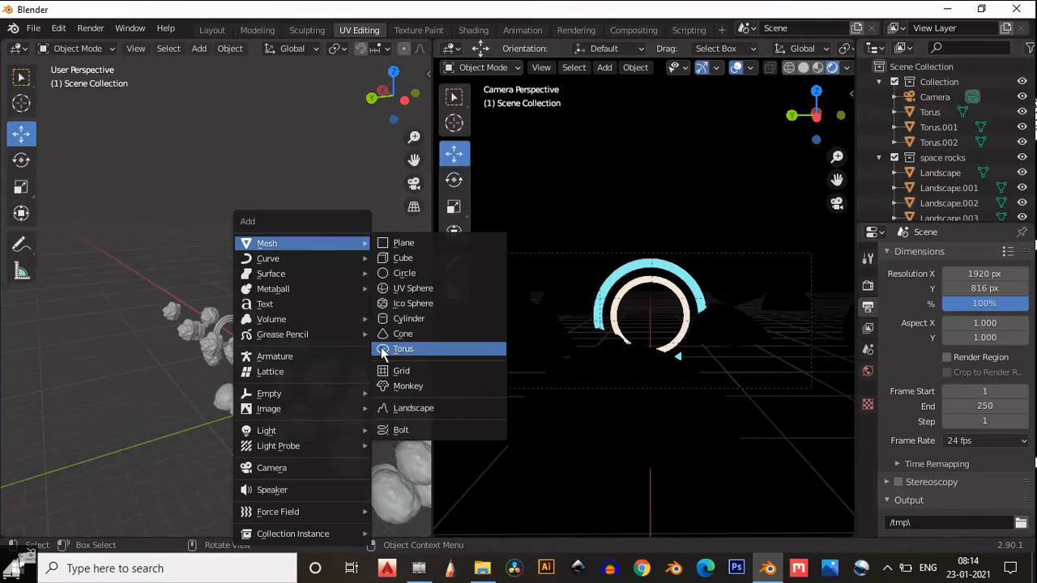
mouse_move(305, 435)
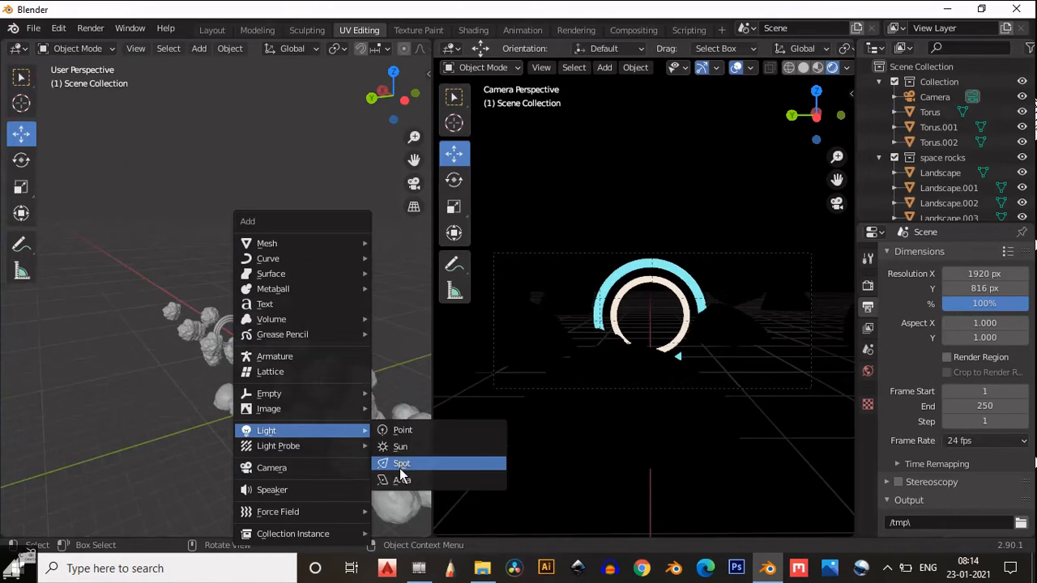
key("Return")
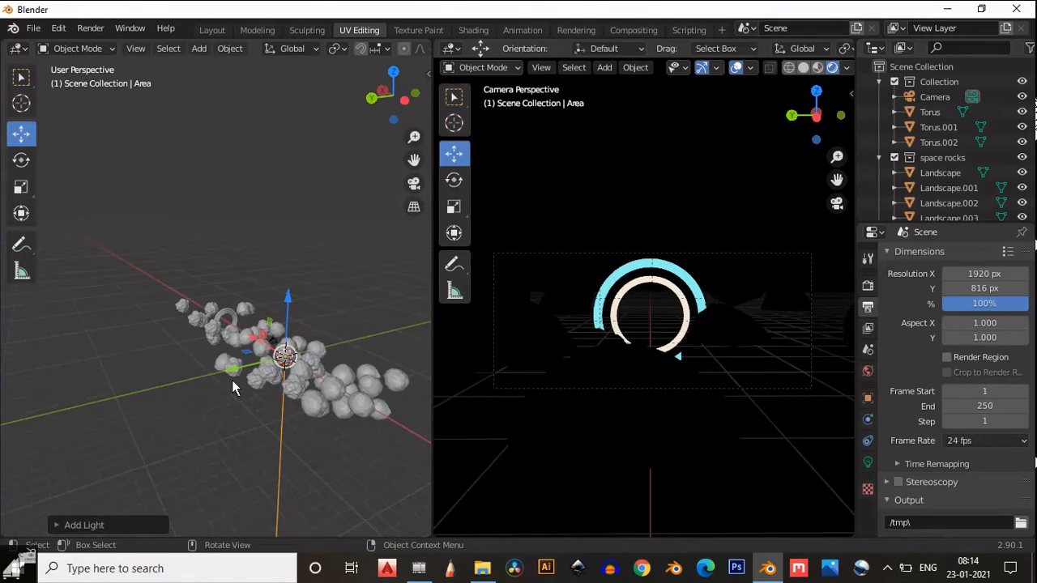
- In the back orthographic view, rotate the area light from pointing straight down to pointing along the X axis
middle_click_drag(232, 387, 378, 106)
left_click(388, 99)
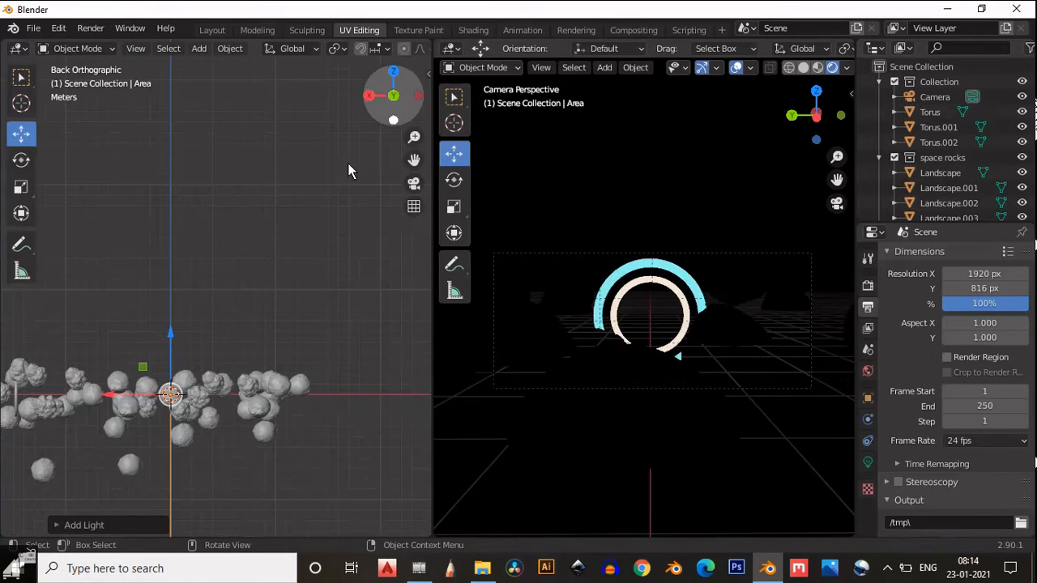
scroll(261, 294, "up", 3)
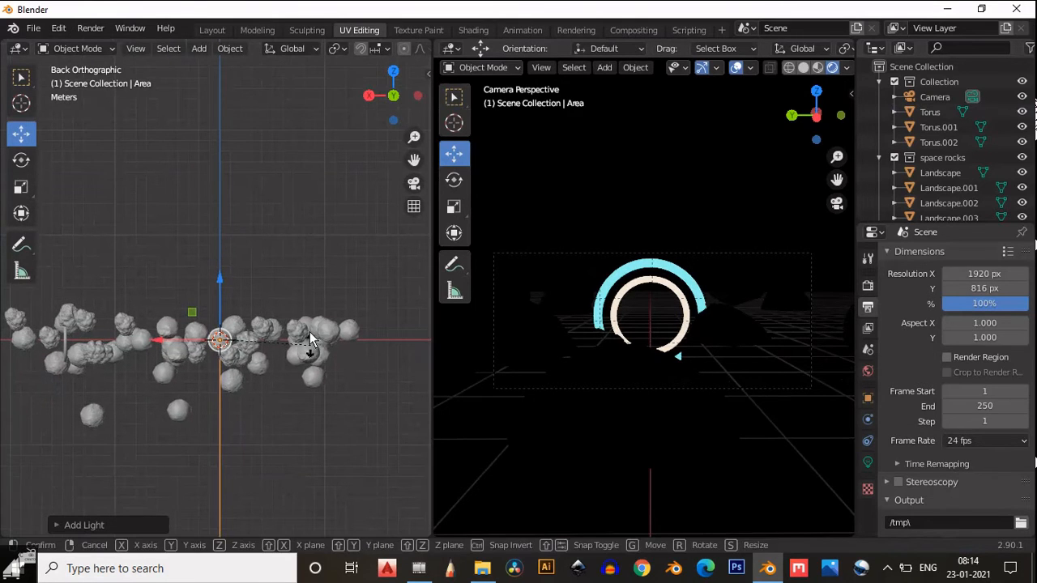
key("r")
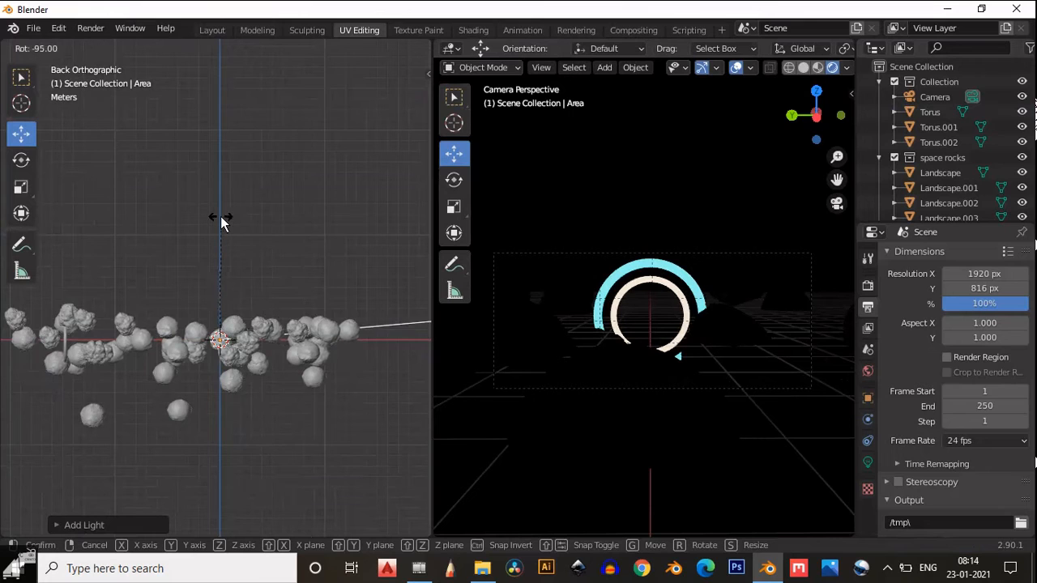
left_click(227, 222)
- Move the area light along the X axis to the torus rings and scale it up
middle_click_drag(138, 385, 324, 373, "shift")
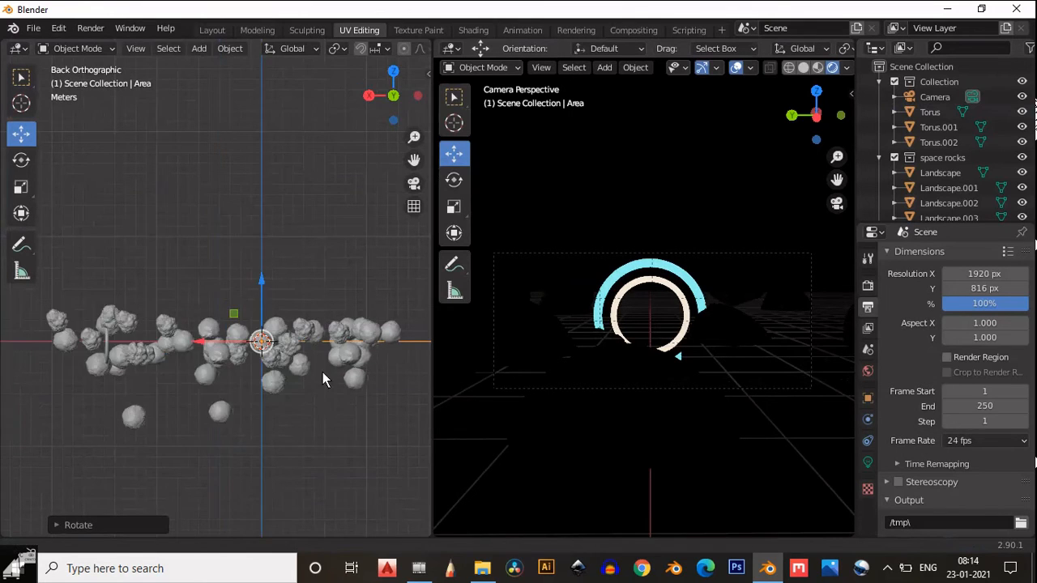
left_click_drag(354, 329, 144, 321)
key("s")
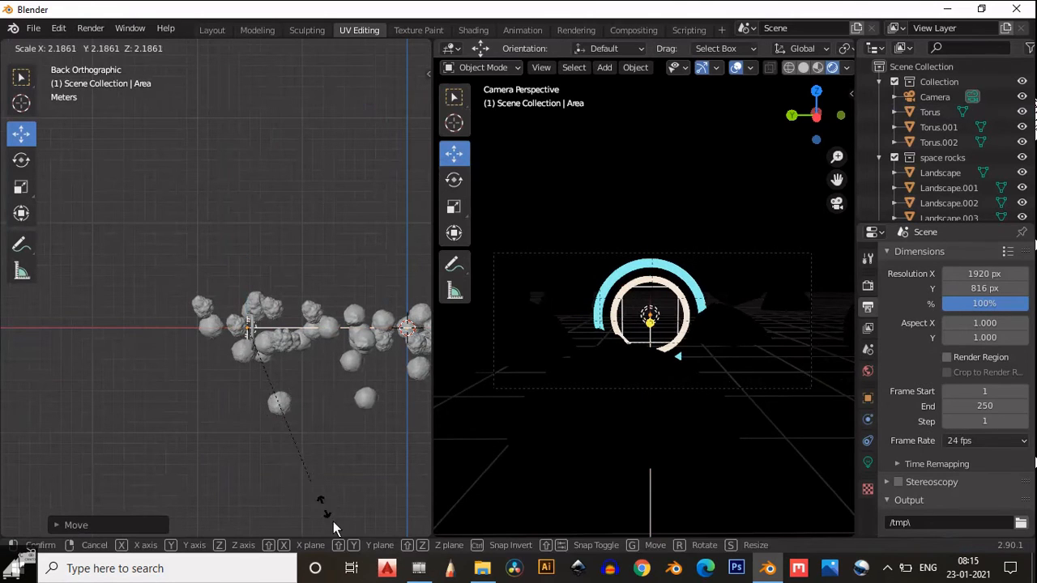
left_click(354, 51)
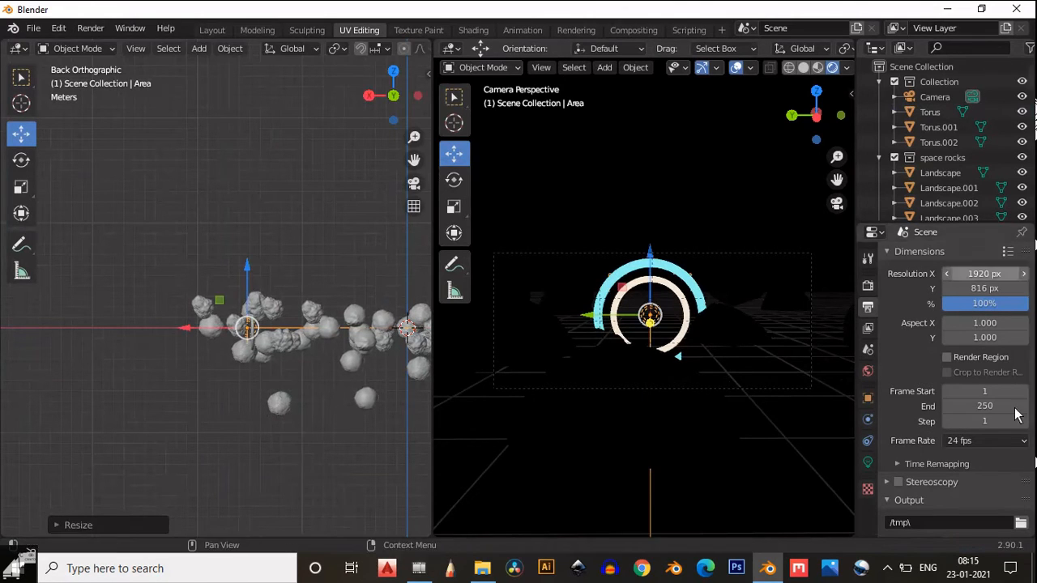
- Set the area light's power to 1000 W
left_click(868, 462)
left_click(983, 357)
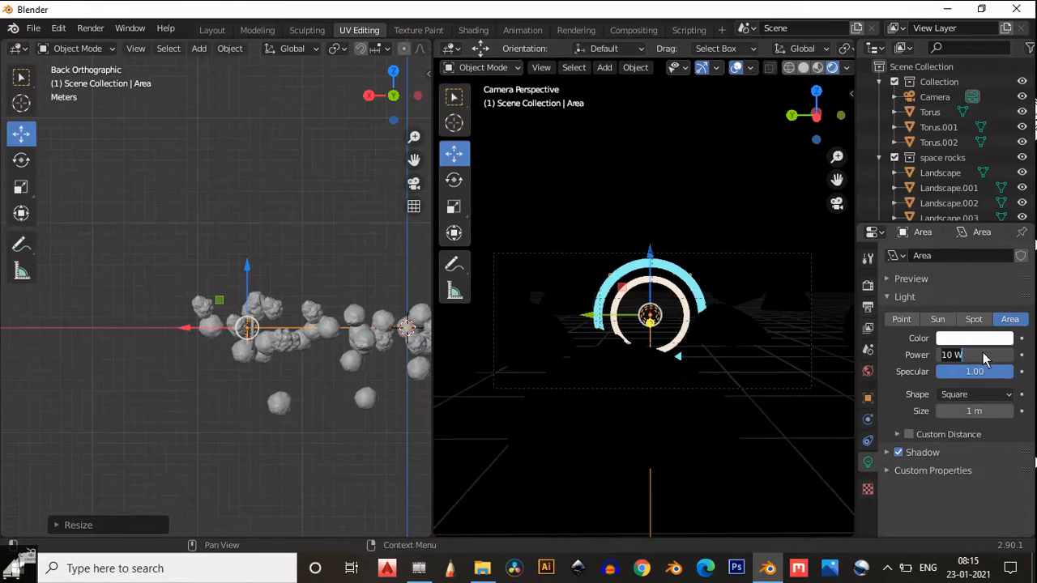
type("1000")
key("Return")
- Tint the area light cyan with hue 0.500 and saturation 0.720, and set its power to 2000 W
left_click(997, 340)
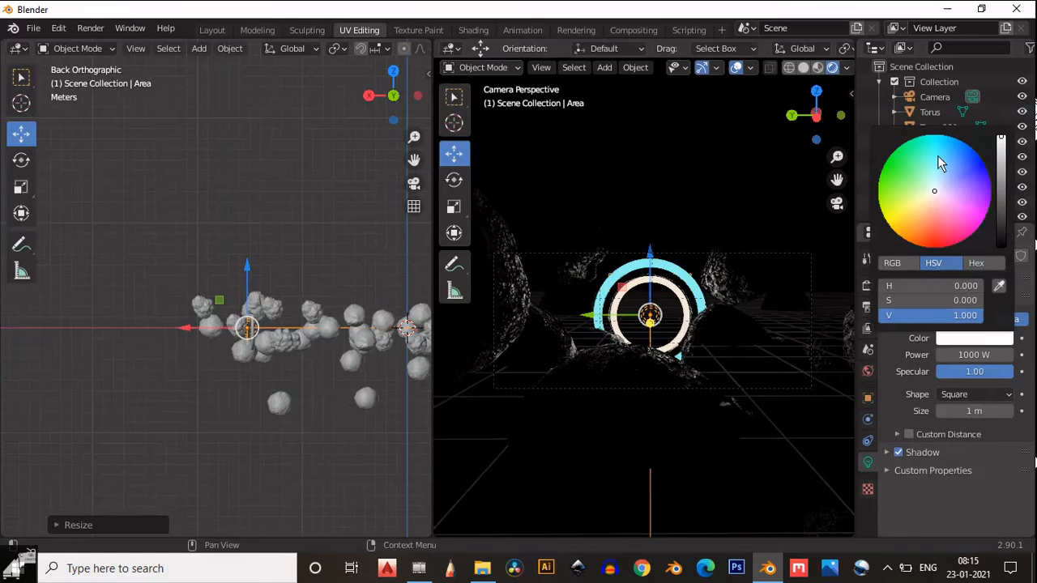
left_click(939, 145)
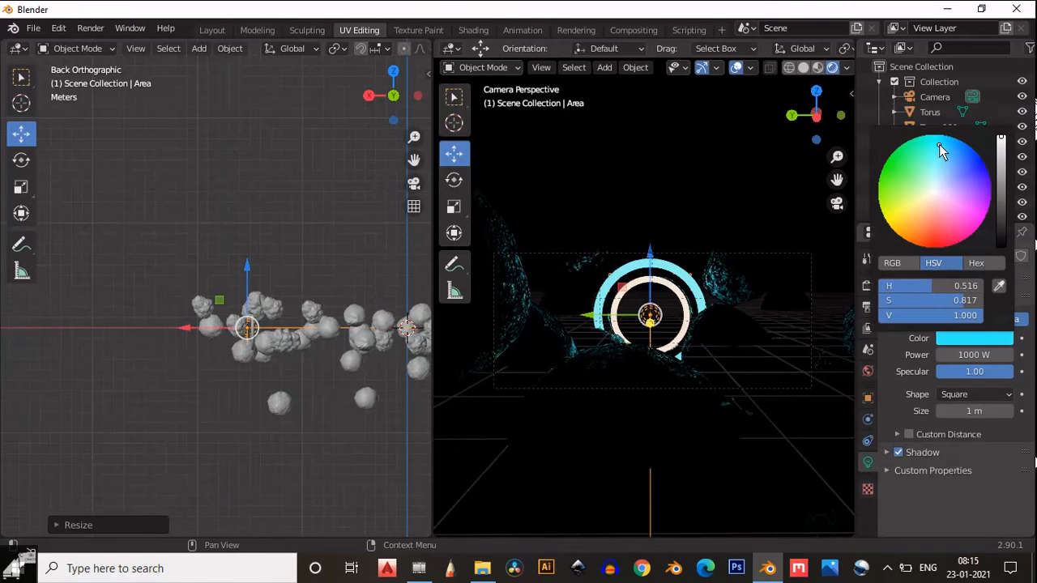
left_click_drag(938, 150, 935, 151)
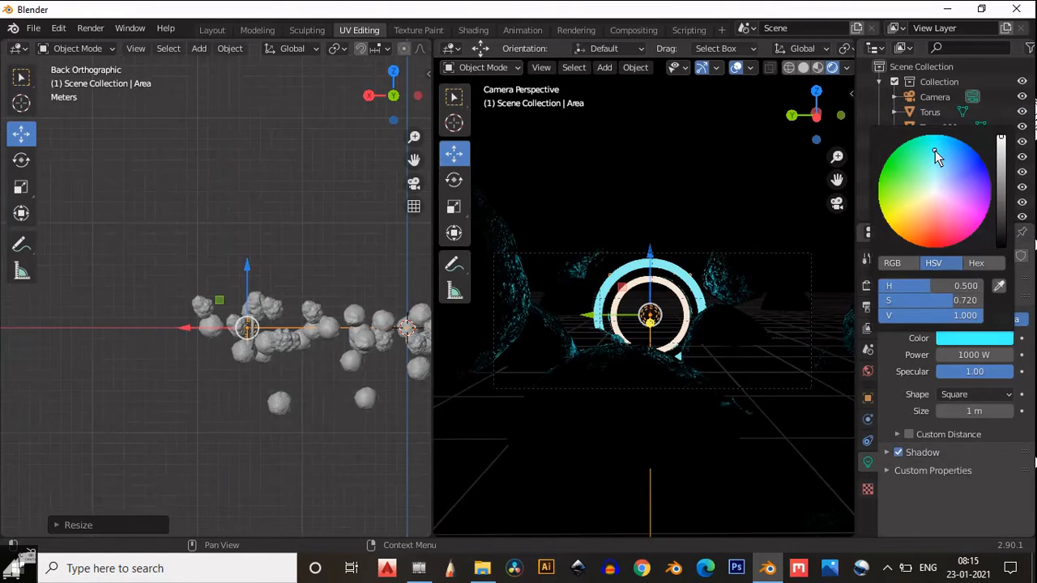
left_click(973, 357)
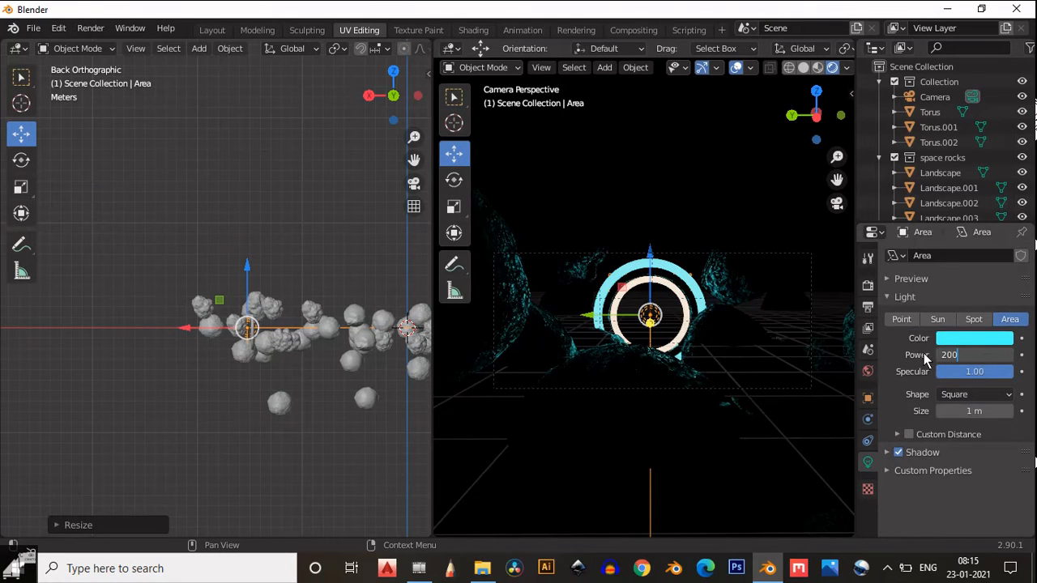
key("Return")
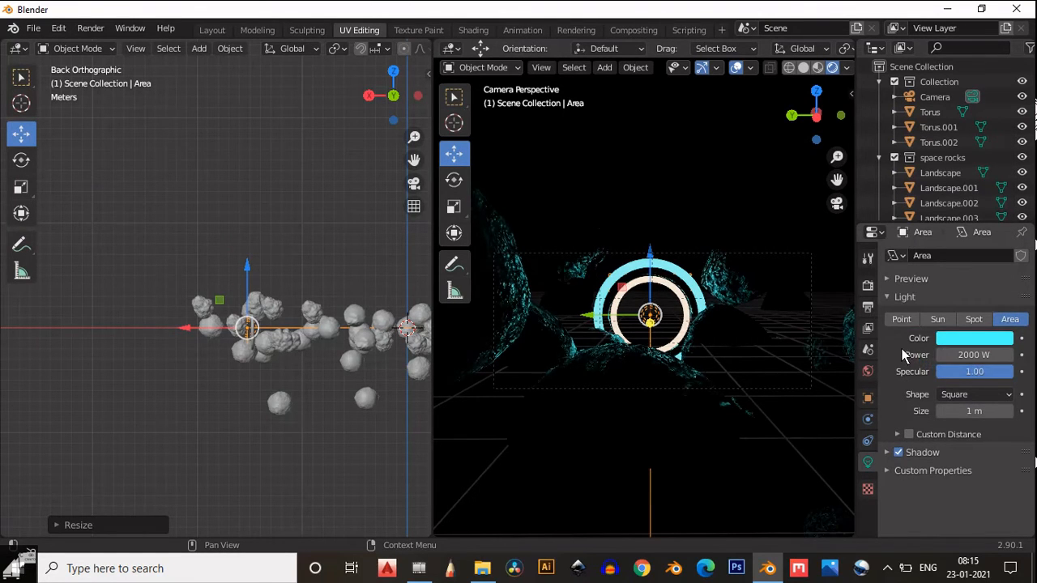
- Add a sun light at the scene origin
middle_click_drag(224, 257, 291, 276)
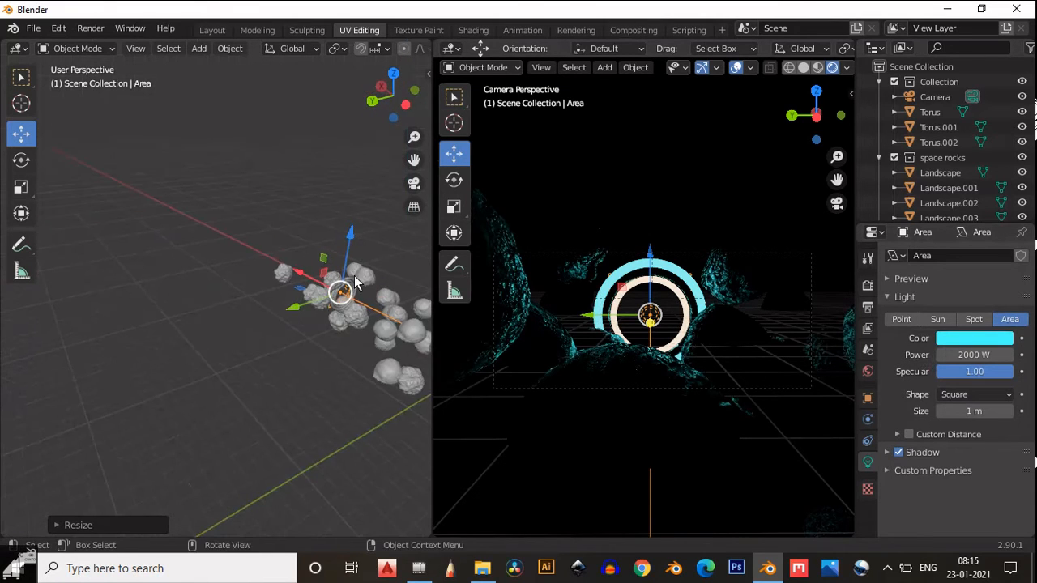
left_click(393, 74)
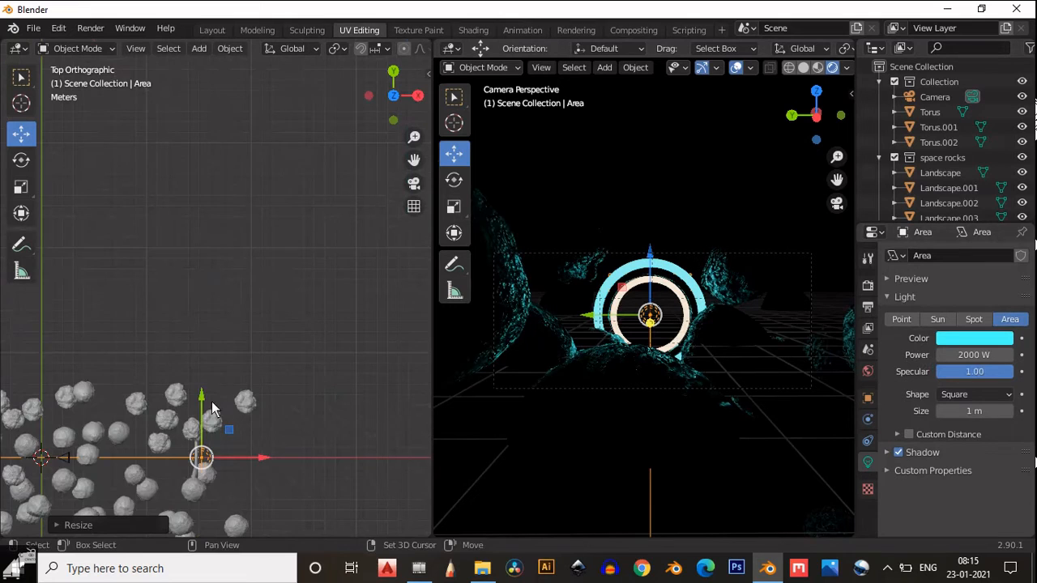
middle_click_drag(213, 402, 307, 333, "shift")
middle_click_drag(274, 407, 228, 332)
key("shift+a")
mouse_move(232, 329)
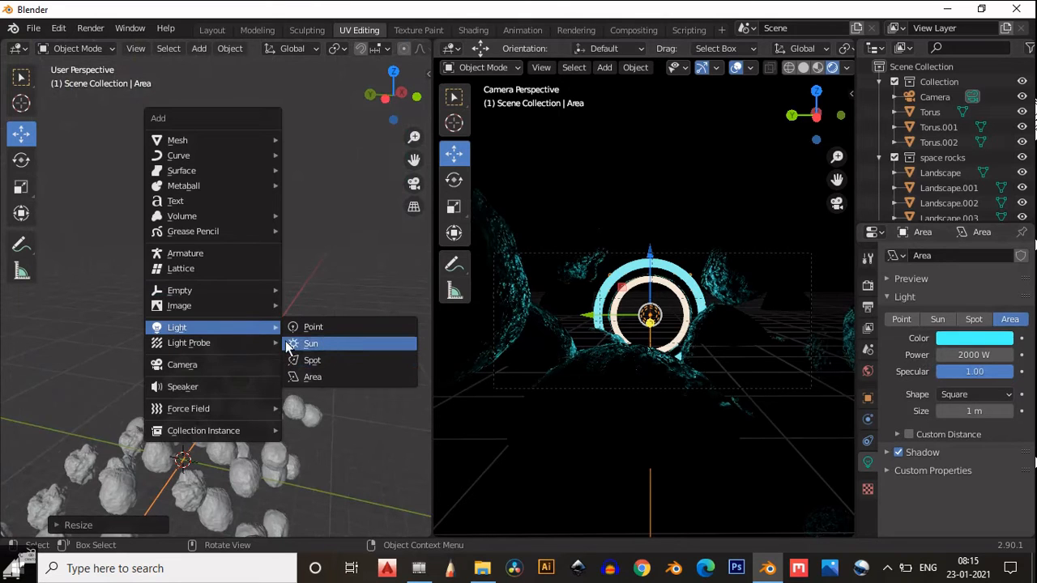
left_click(310, 343)
- Rotate the sun light by -90° in the left orthographic view and move it along the Y axis away from the space rocks
middle_click_drag(320, 340, 388, 113)
key("ctrl+KP_3")
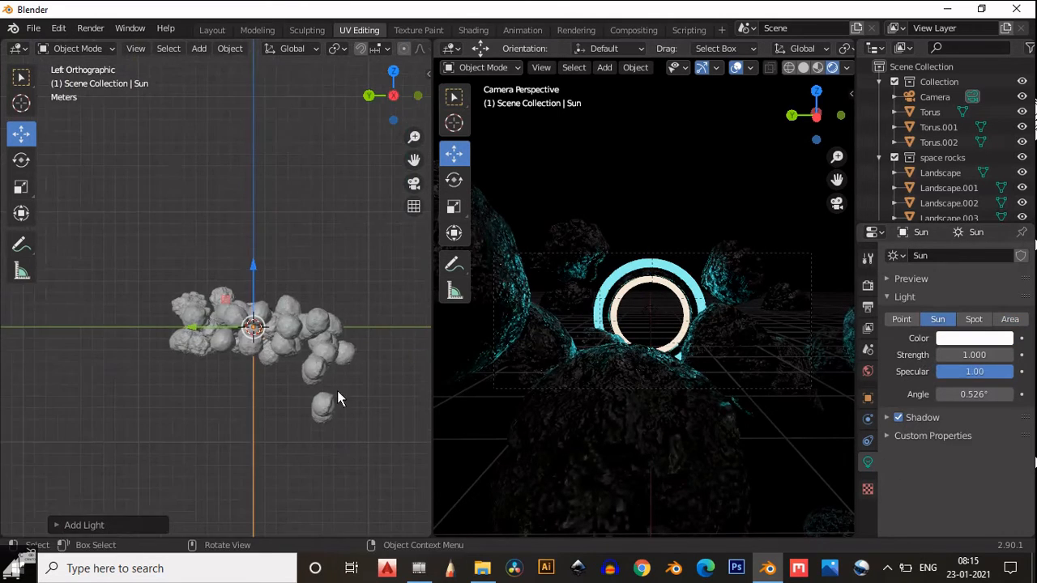
key("r")
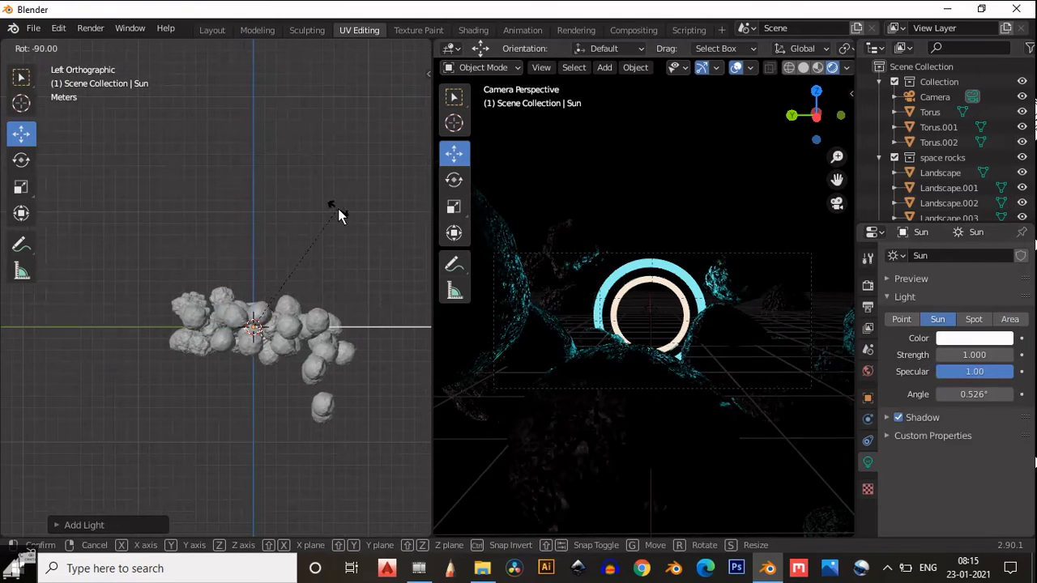
left_click(338, 209)
mouse_move(251, 324)
middle_mouse_down()
mouse_move(246, 405)
mouse_move(231, 251)
mouse_move(271, 355)
mouse_move(244, 400)
mouse_move(238, 323)
middle_mouse_up()
key("g")
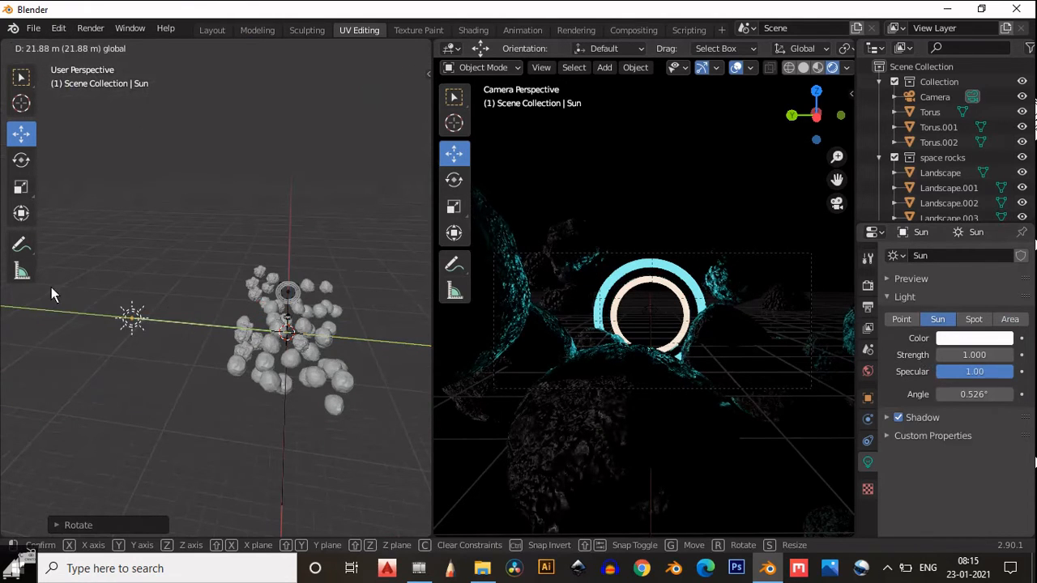
left_click(104, 314)
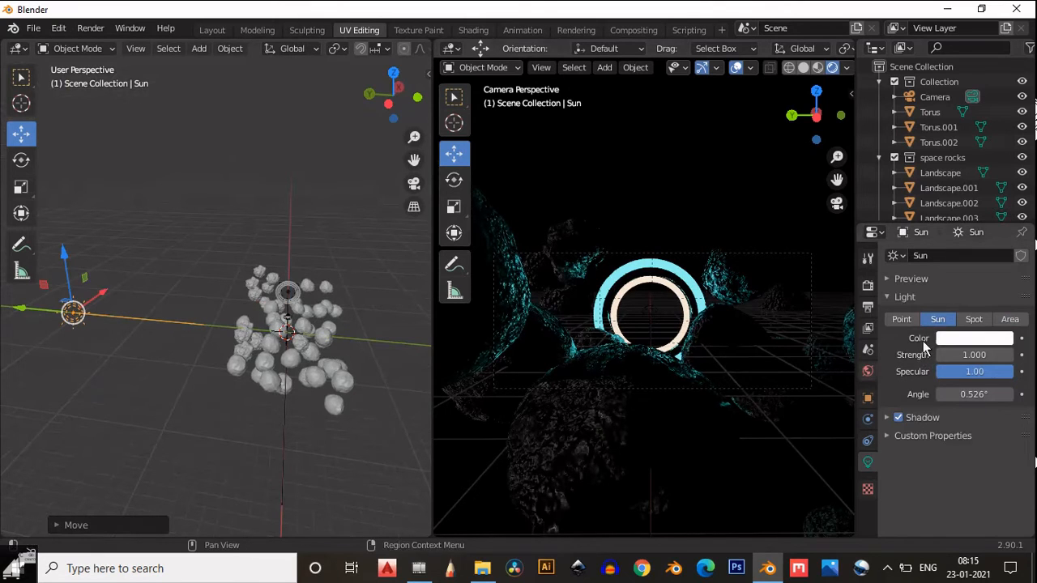
- Set the sun light's strength to 10 and its color to pale yellow
left_click(966, 354)
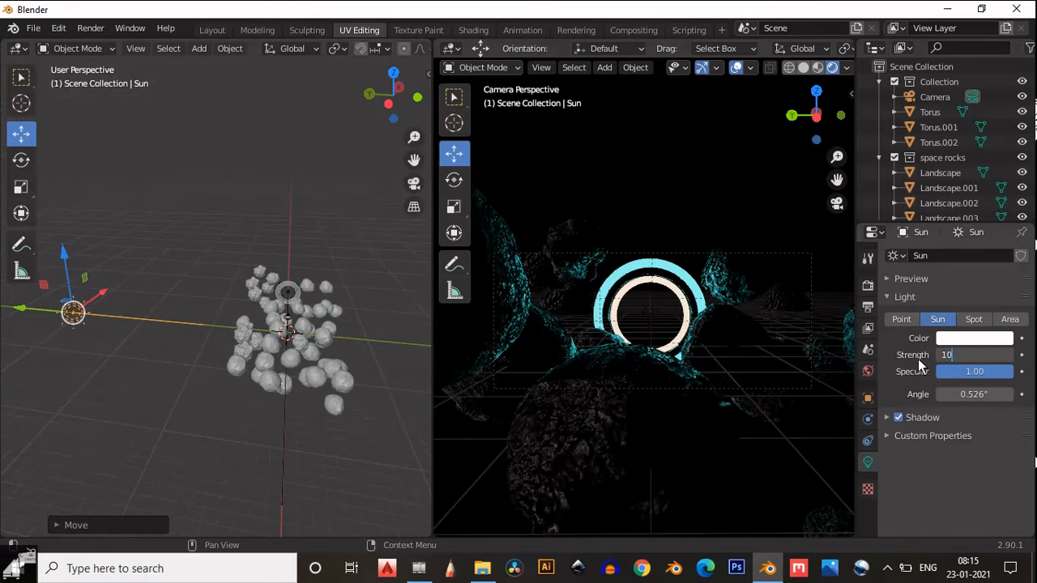
type("10")
key("Return")
left_click(963, 337)
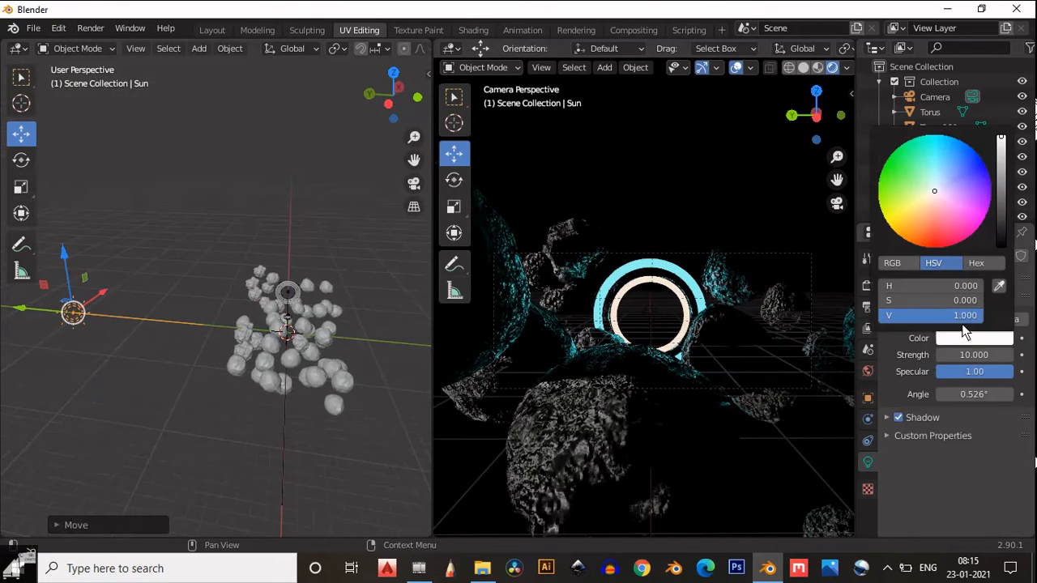
left_click(935, 231)
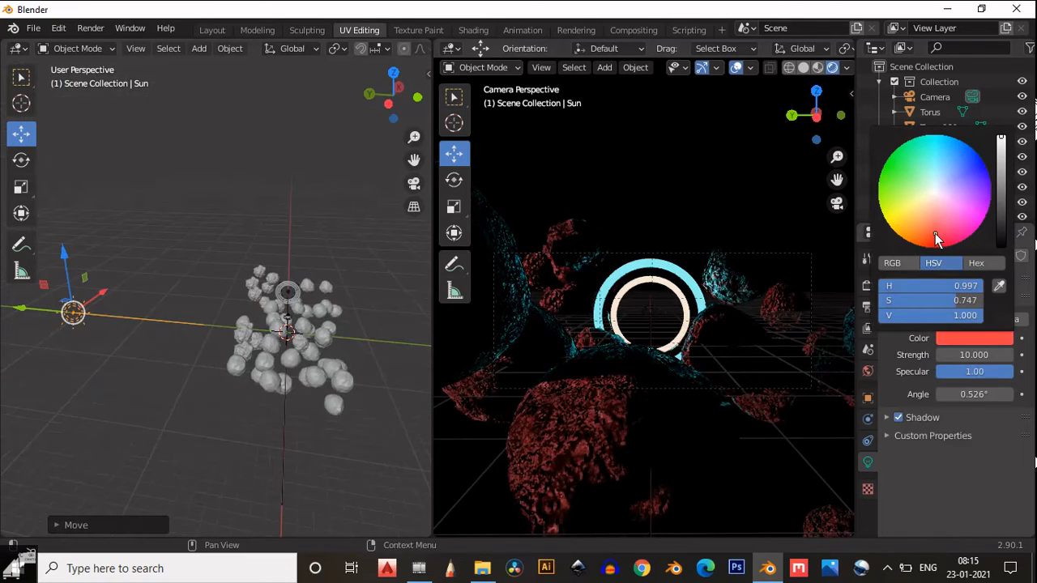
mouse_move(917, 214)
left_mouse_down()
mouse_move(907, 203)
mouse_move(917, 202)
left_mouse_up()
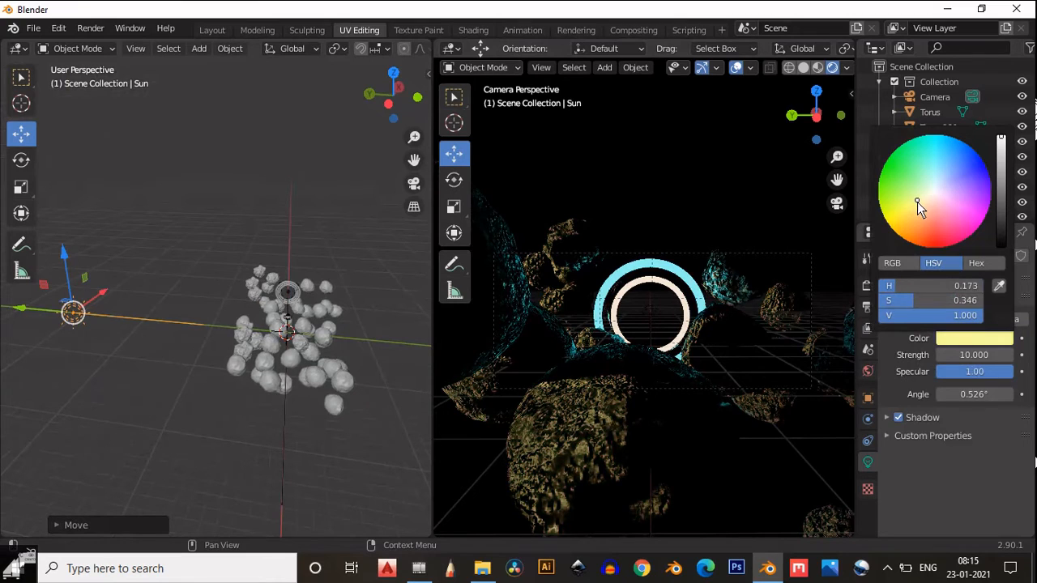
- Set the sun light's strength to 5
left_click(989, 356)
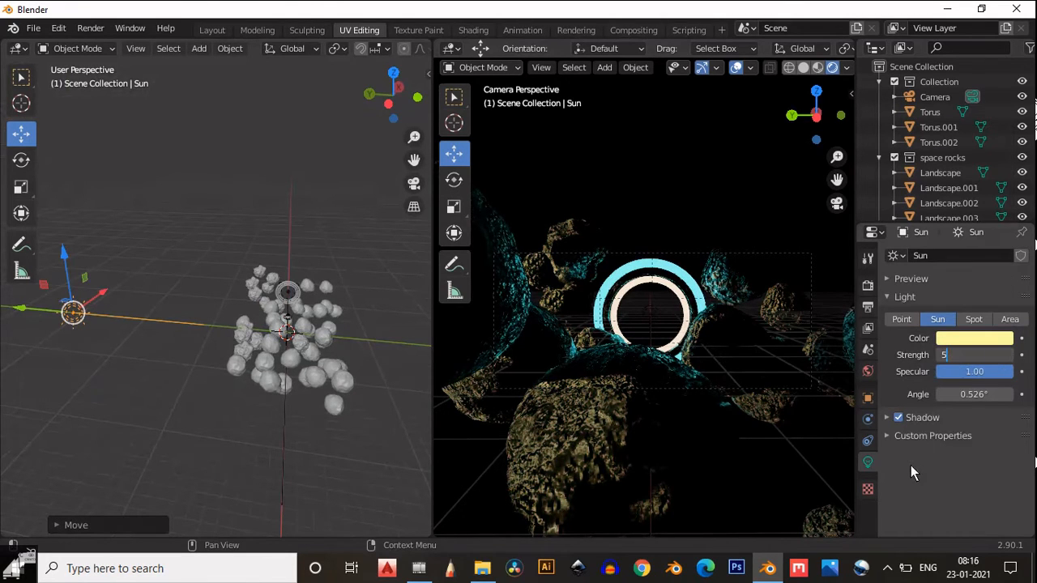
type("5")
key("Return")
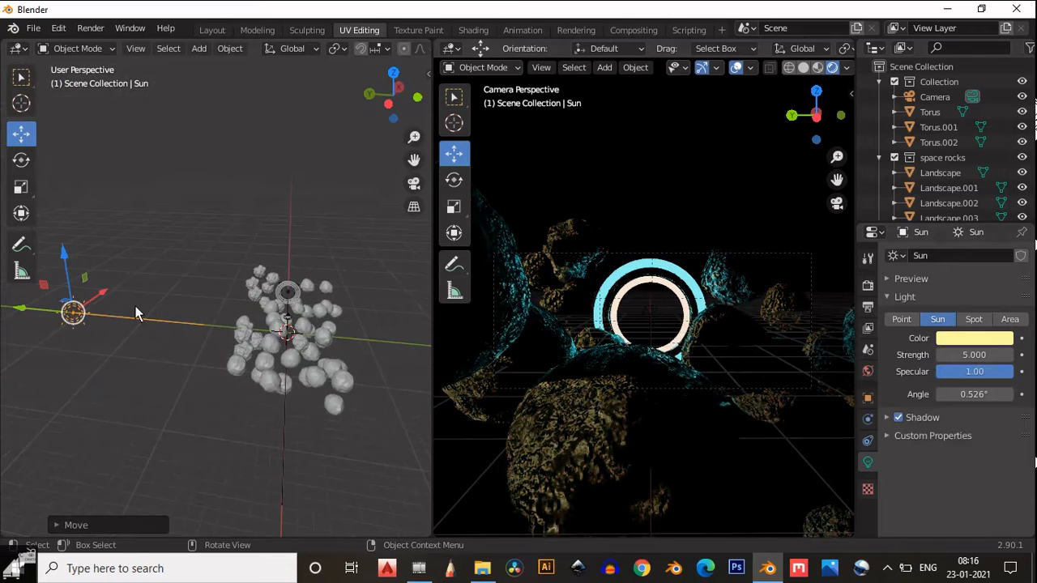
- Move the sun light along the Y axis to the opposite side of the rocks and shift its color to light yellow-orange
left_click_drag(51, 316, 976, 342)
left_click(975, 340)
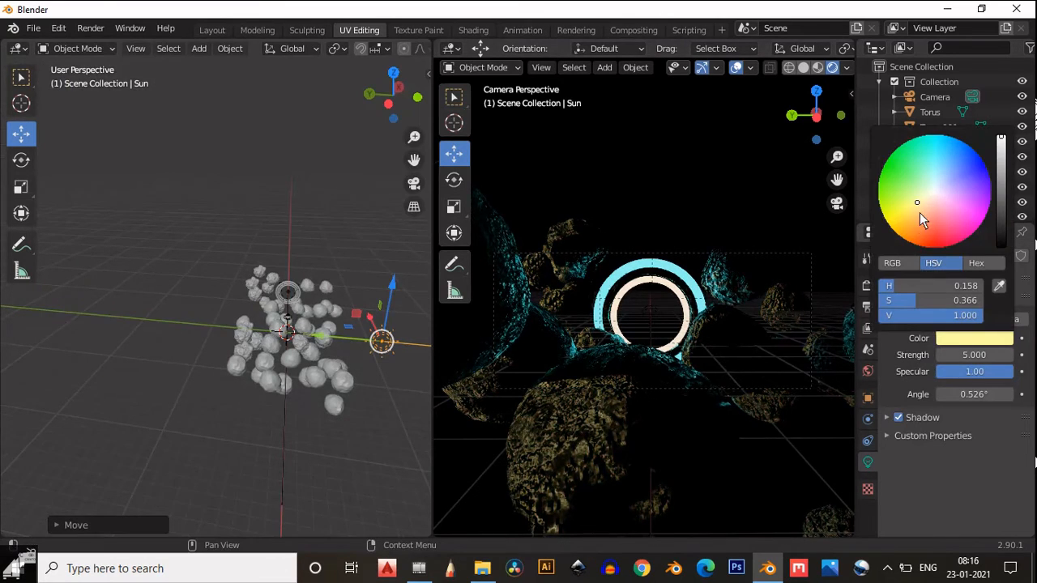
left_click(915, 212)
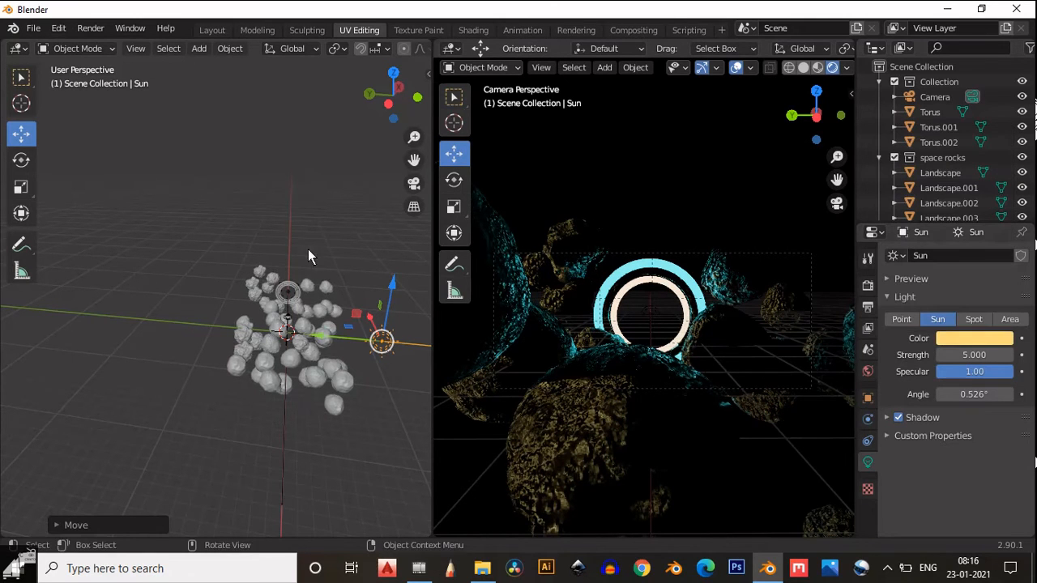
- Add a second area light at the scene origin and rotate it in the left orthographic view to point straight up
mouse_move(316, 330)
middle_mouse_down()
mouse_move(323, 321)
mouse_move(320, 362)
mouse_move(334, 354)
mouse_move(323, 326)
middle_mouse_up()
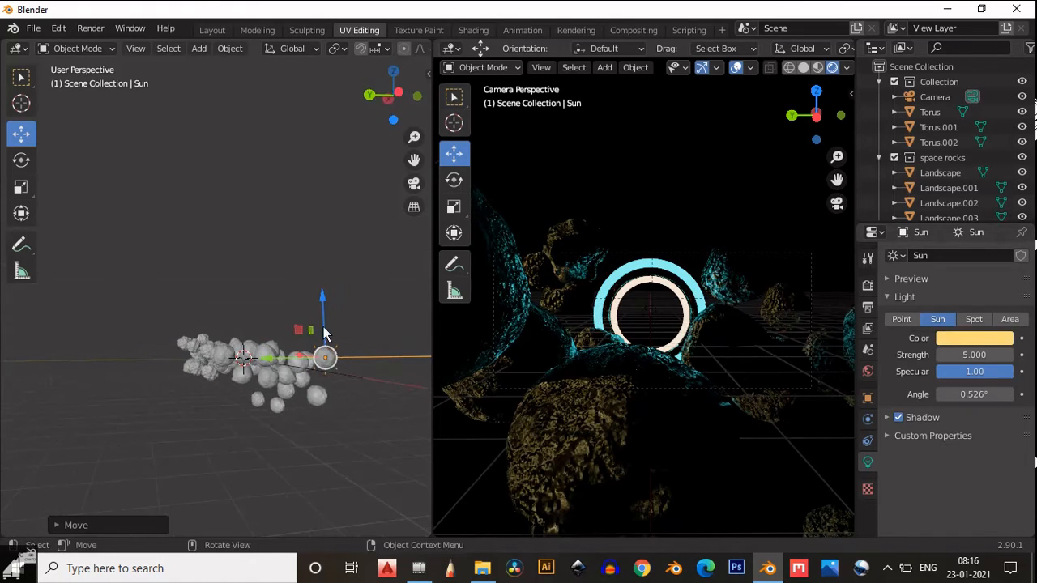
left_click(398, 95)
scroll(299, 283, "up", 1)
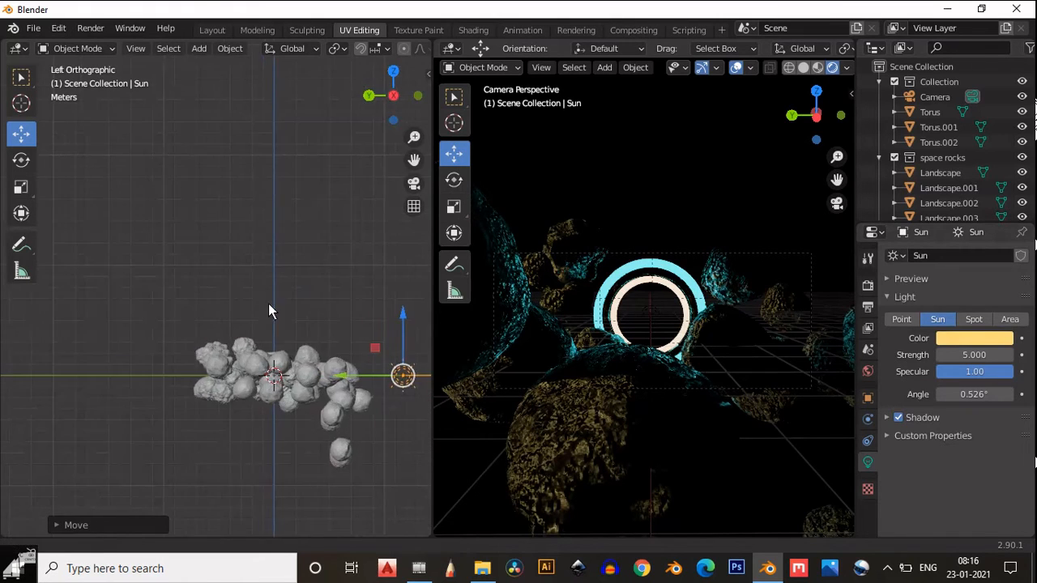
middle_click_drag(268, 305, 192, 306, "shift")
key("shift+a")
mouse_move(193, 301)
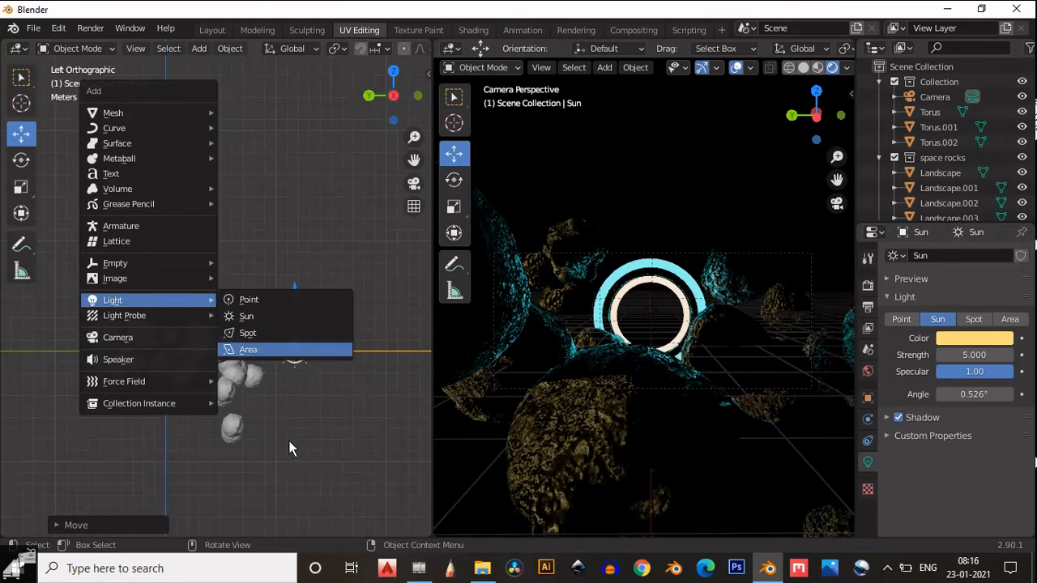
key("Return")
key("r")
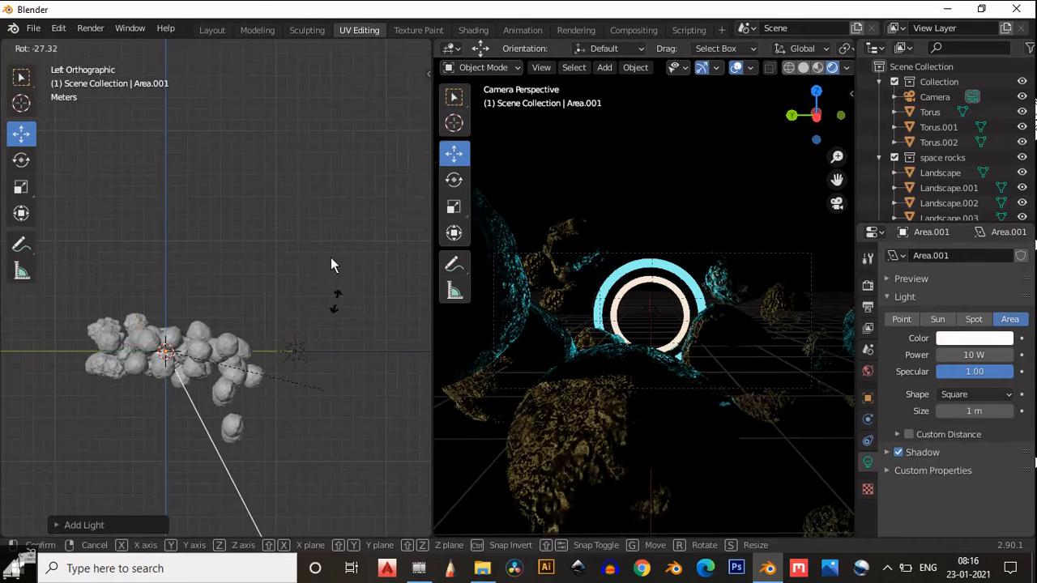
left_click(108, 294)
- Move the second area light down the Z axis below the space rocks and scale it up
key("g")
key("z")
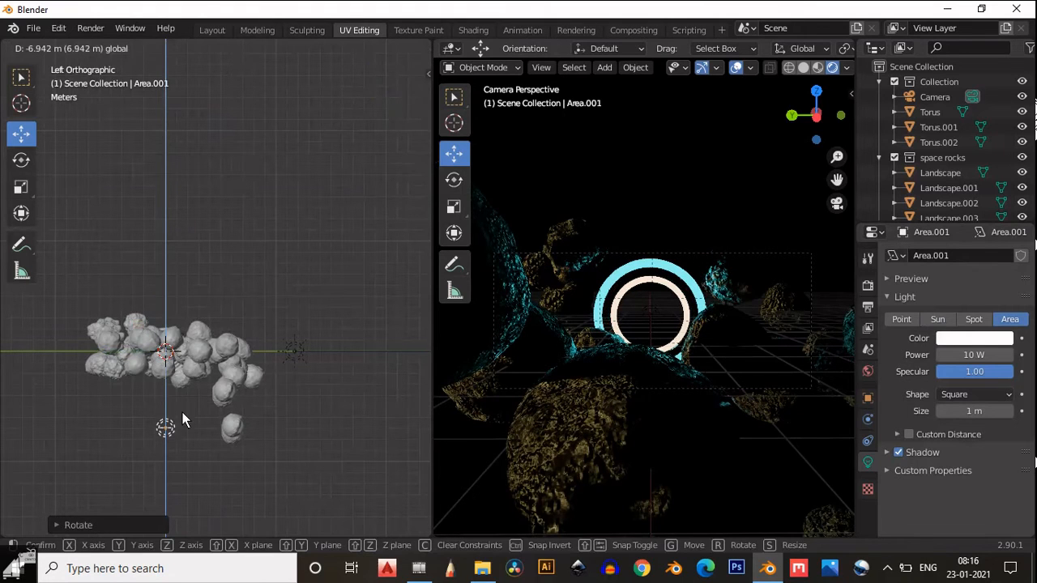
left_click(183, 393)
key("s")
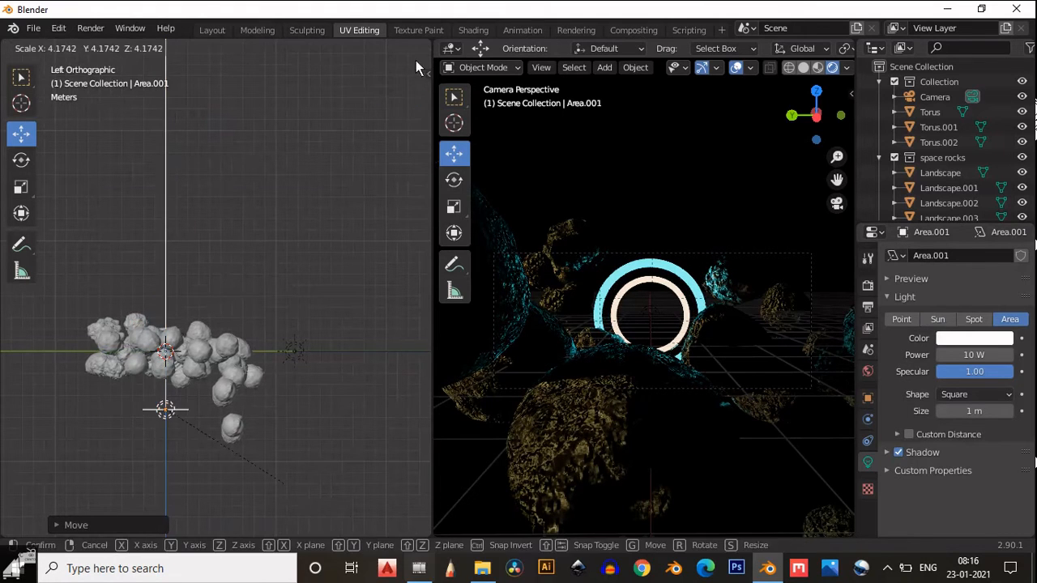
left_click(115, 115)
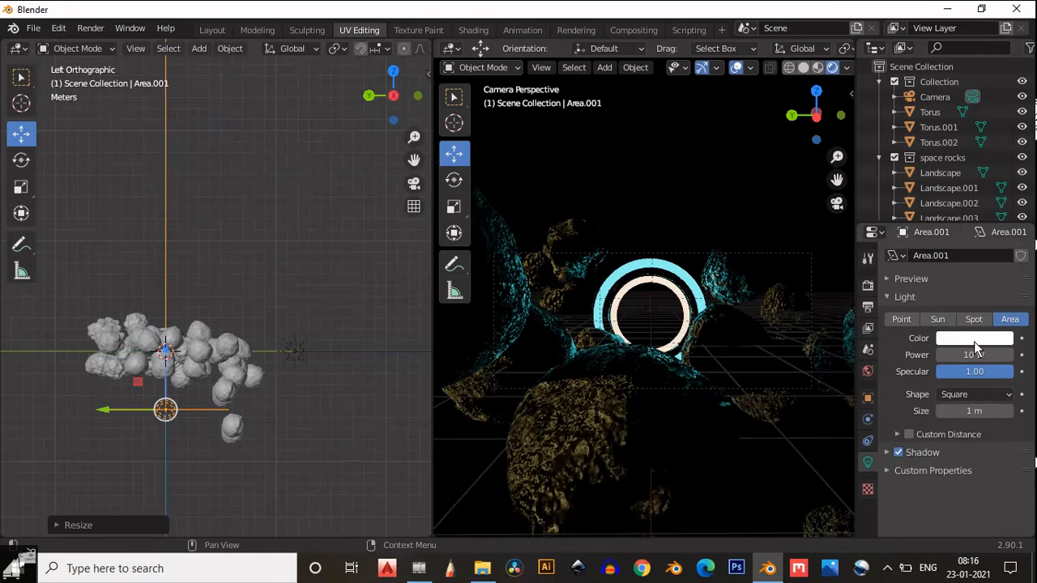
- Set the color of the area light below the rocks to saturated red
left_click(974, 341)
left_click(934, 217)
left_click(936, 251)
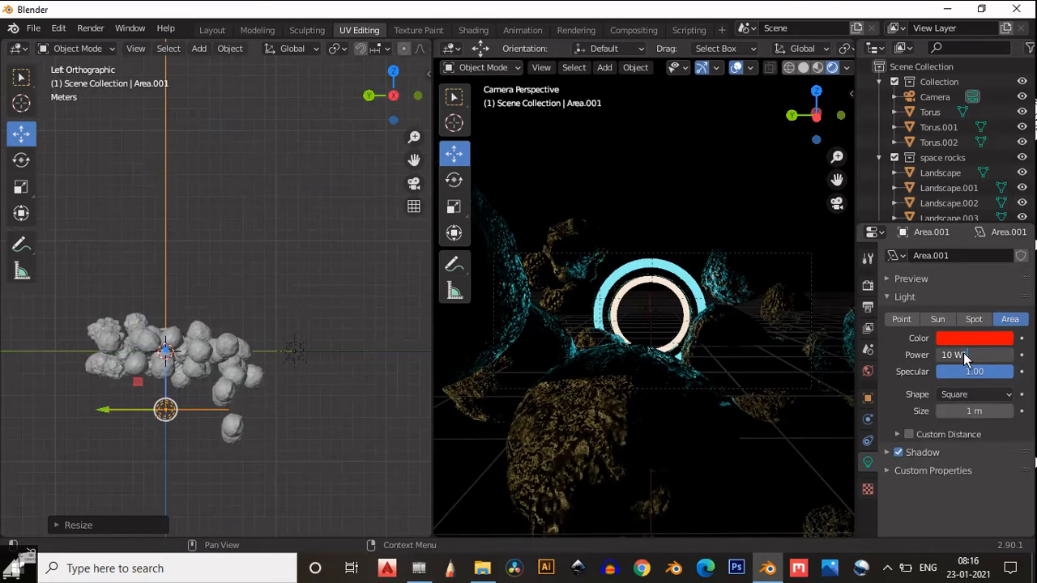
- Set the red area light's power to 500 W
key("BackSpace")
key("BackSpace")
key("BackSpace")
key("BackSpace")
key("BackSpace")
type("5")
key("BackSpace")
type("00")
key("BackSpace")
key("BackSpace")
type("500")
key("Return")
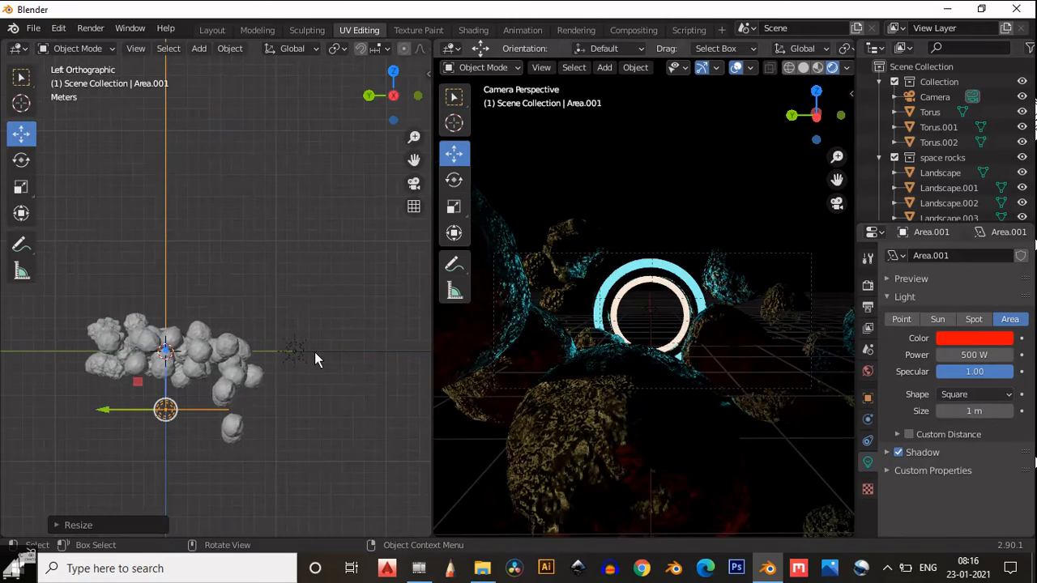
- Move the red area light closer to the underside of the space rocks
middle_click_drag(269, 283, 322, 378)
left_click_drag(352, 409, 347, 437)
middle_click_drag(347, 437, 397, 364)
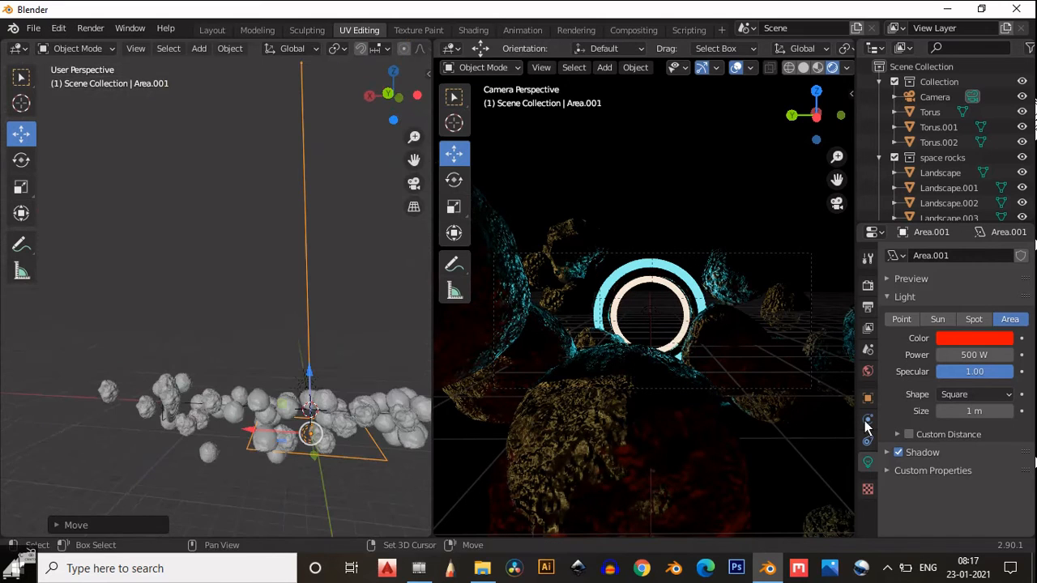
- Set the power of the red area light below the rocks to 1000 W
left_click(960, 356)
type("1")
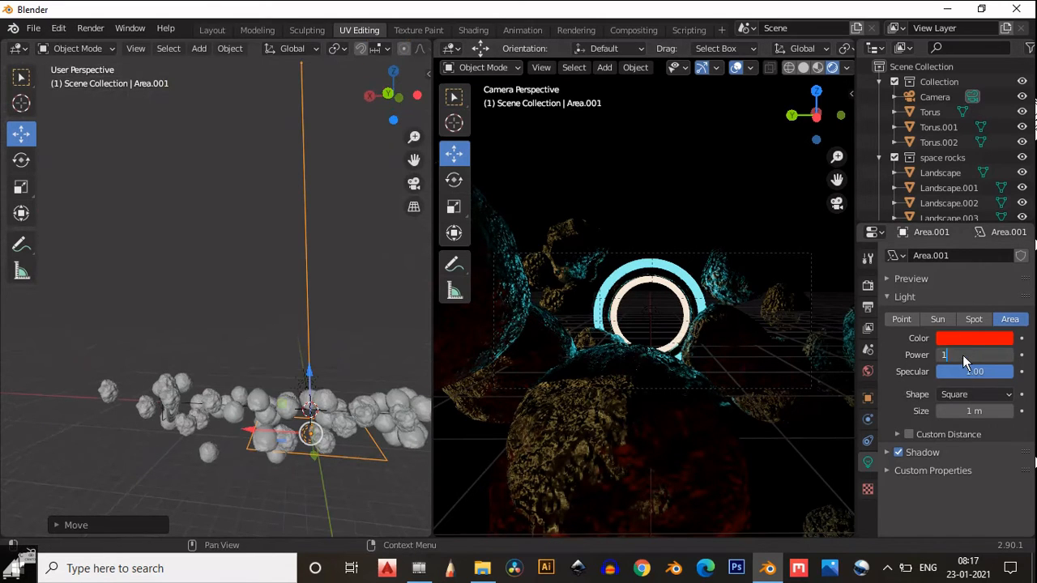
type("000")
key("Return")
- Shift the red area light horizontally beneath the space rocks and scale it up to cover more of them
middle_click_drag(343, 358, 310, 408)
left_click_drag(249, 405, 324, 424)
key("s")
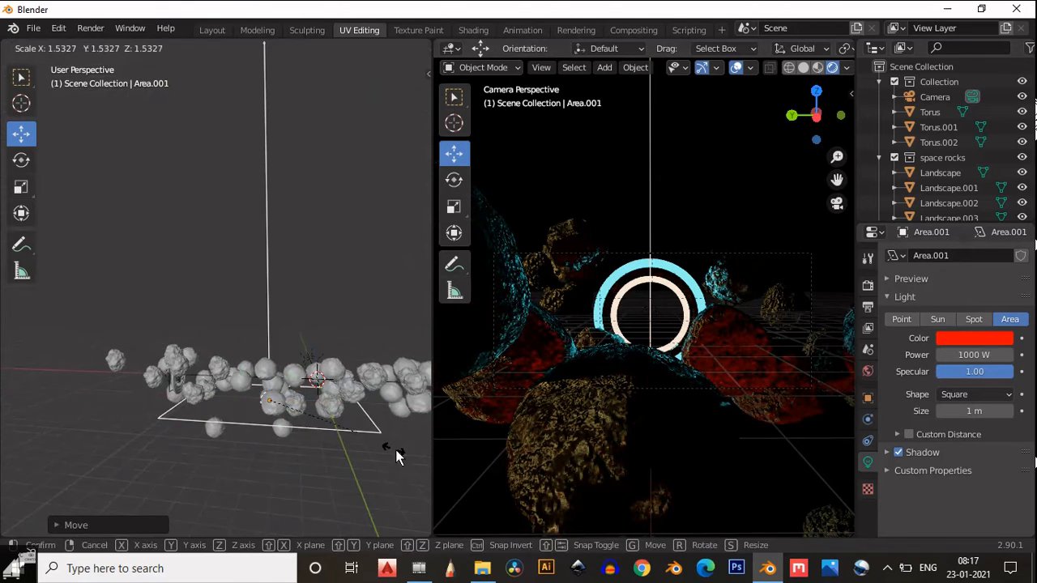
left_click(421, 456)
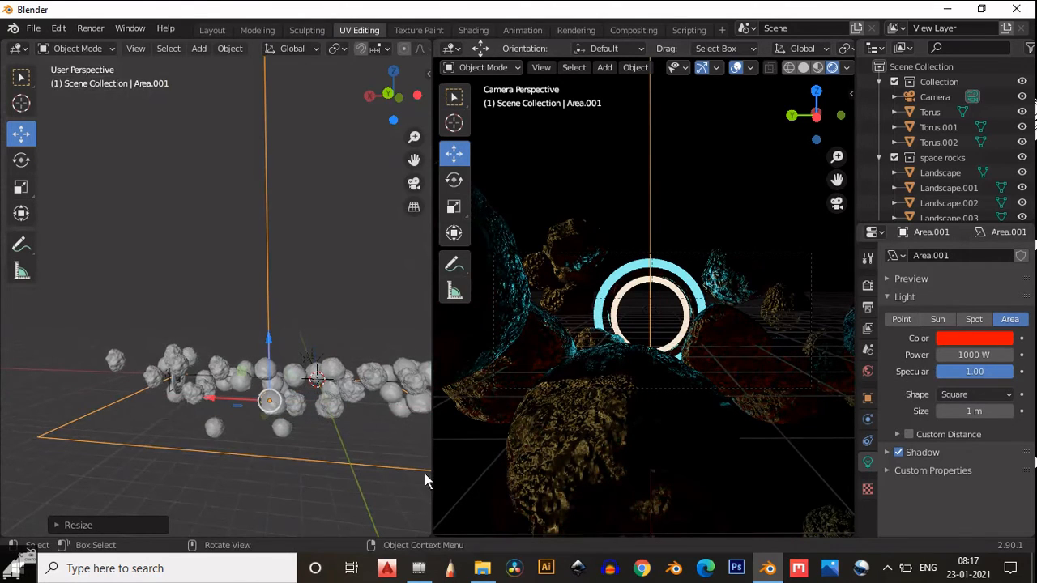
key("s")
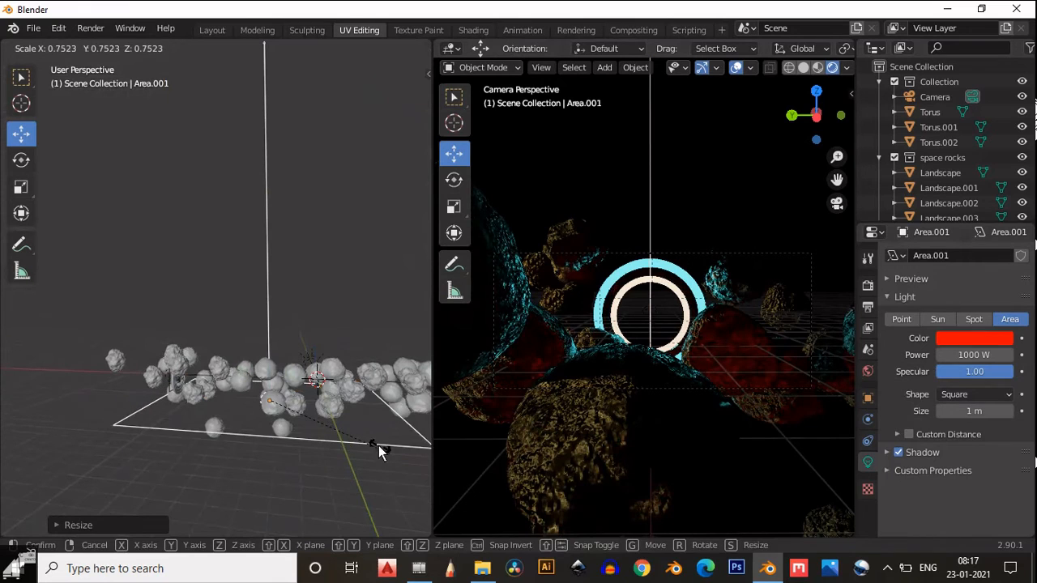
left_click(382, 448)
- Duplicate the red area light, place the copy off to the side of the space rocks and scale it down
middle_click_drag(336, 372, 366, 441)
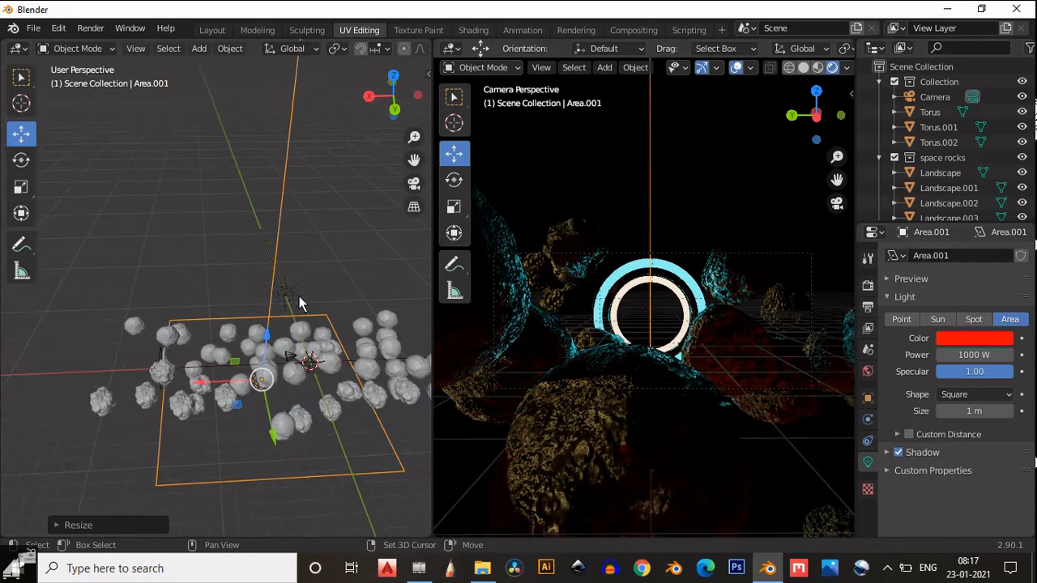
key("shift+d")
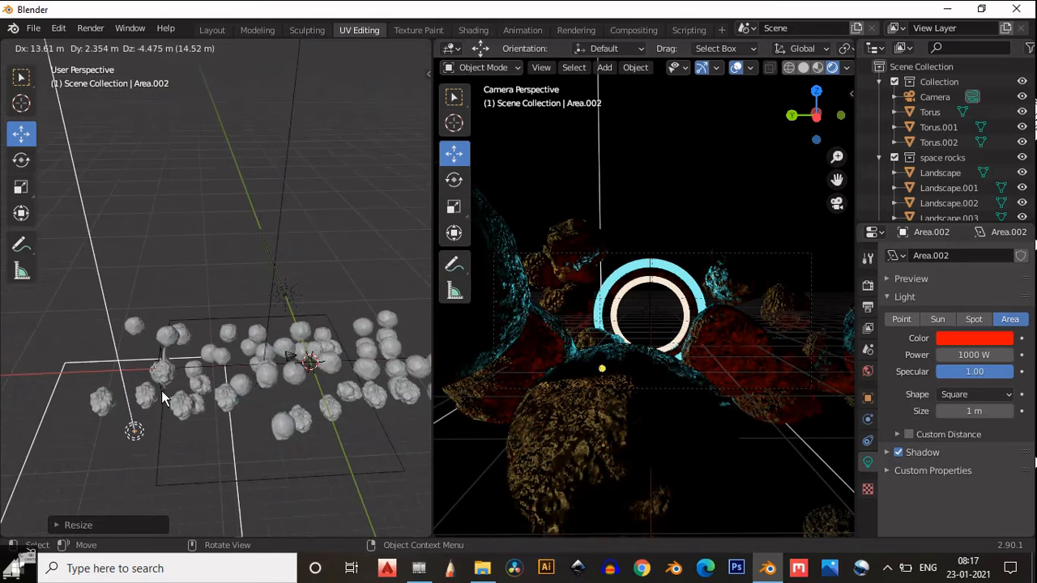
left_click(186, 401)
middle_click_drag(195, 397, 282, 439)
scroll(278, 375, "down", 5)
middle_click_drag(278, 375, 307, 446)
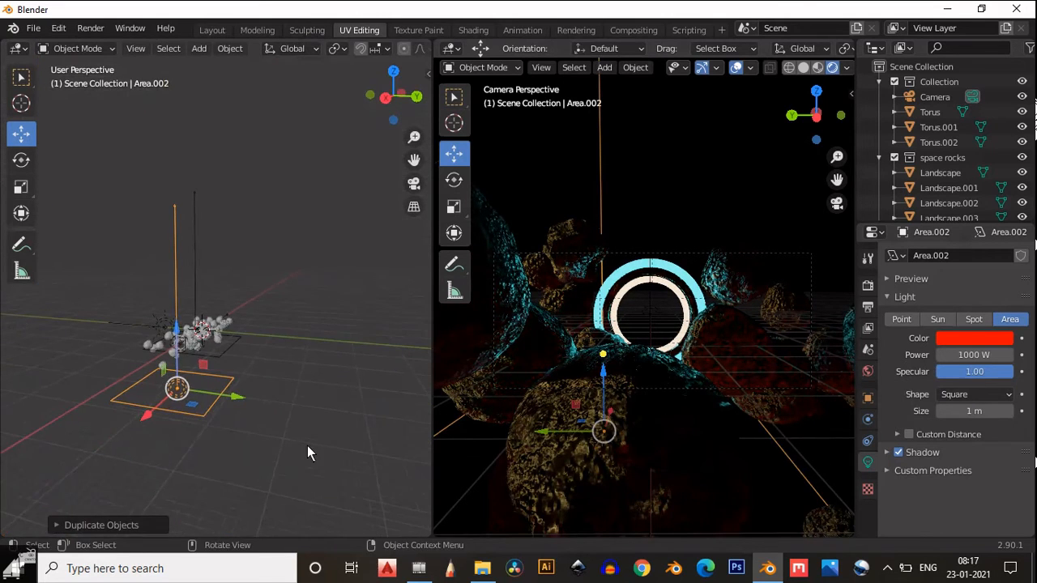
key("s")
left_click(238, 398)
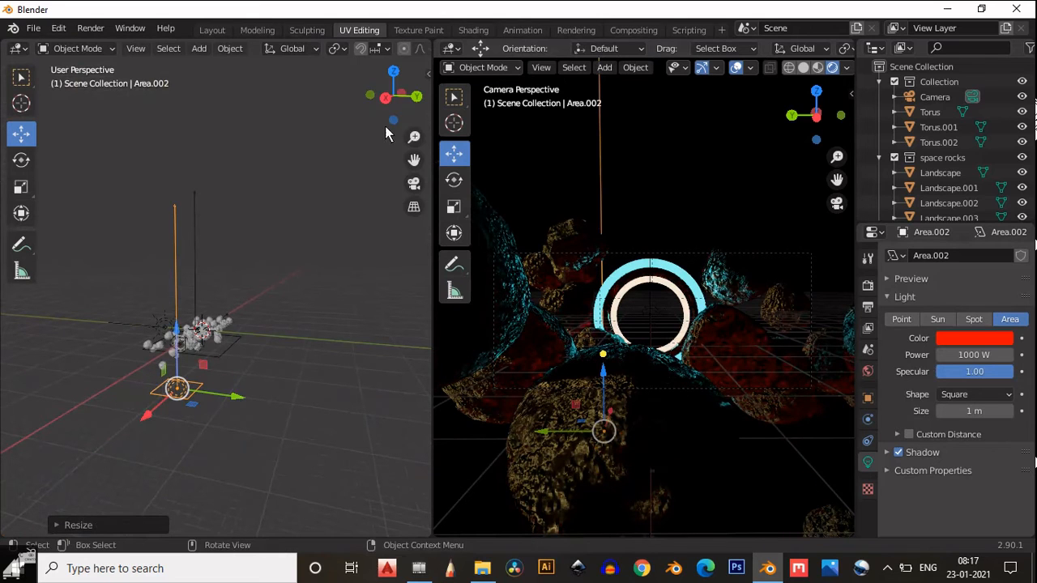
- Rotate the duplicated red area light in the right side view until its beam runs almost horizontally
key("KP_3")
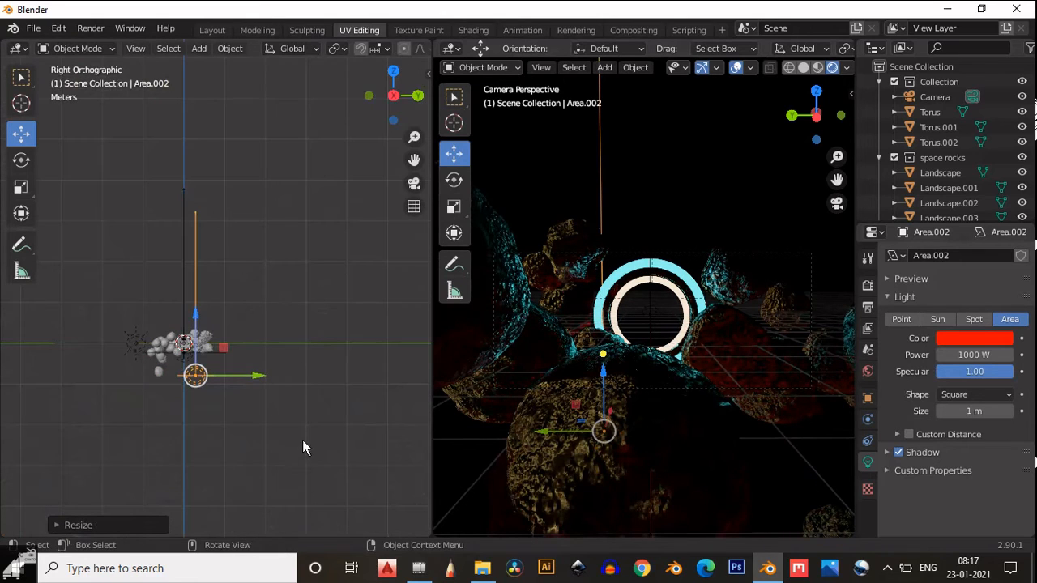
key("r")
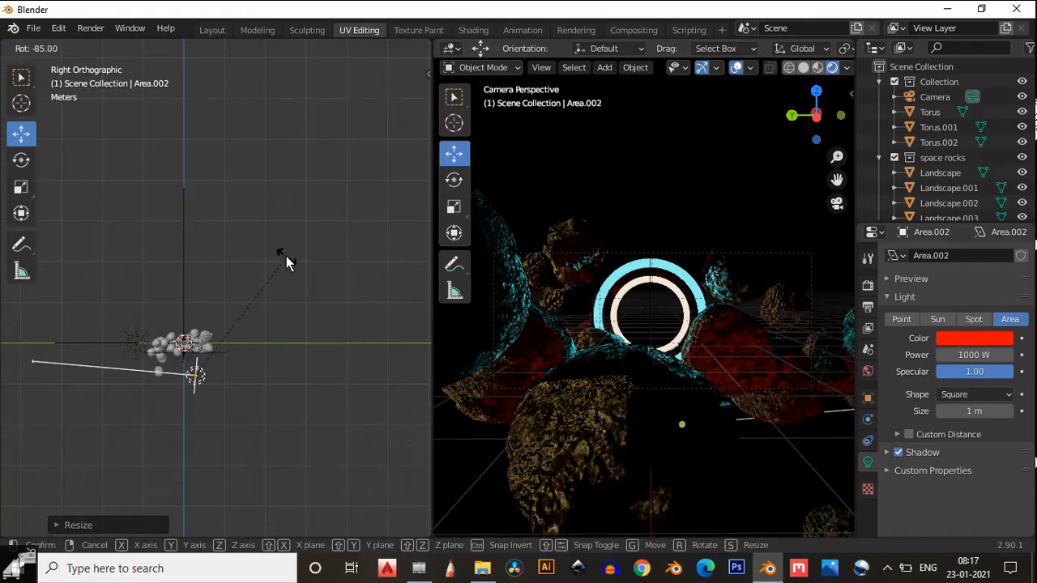
left_click(258, 246)
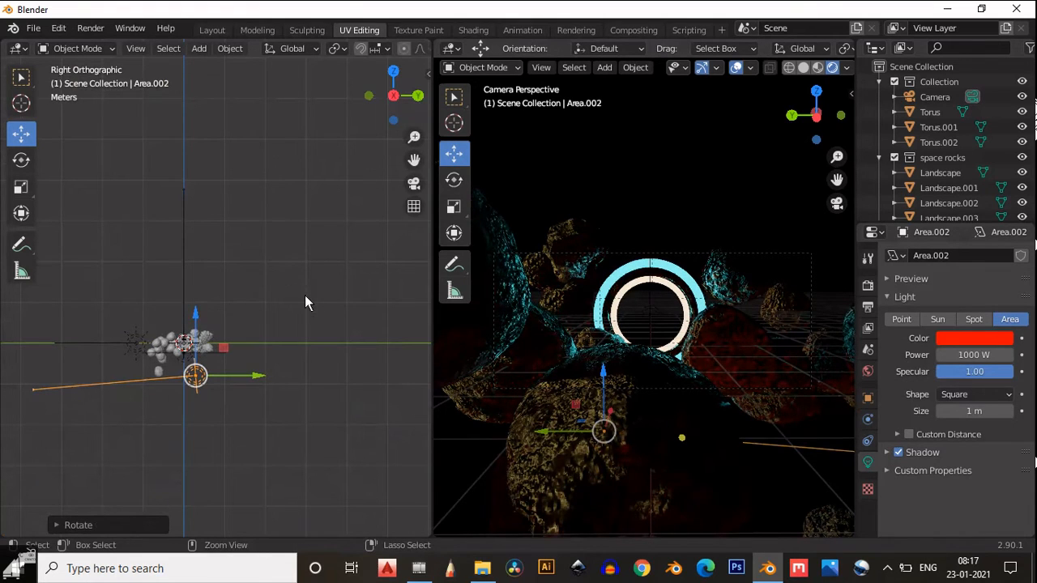
key("r")
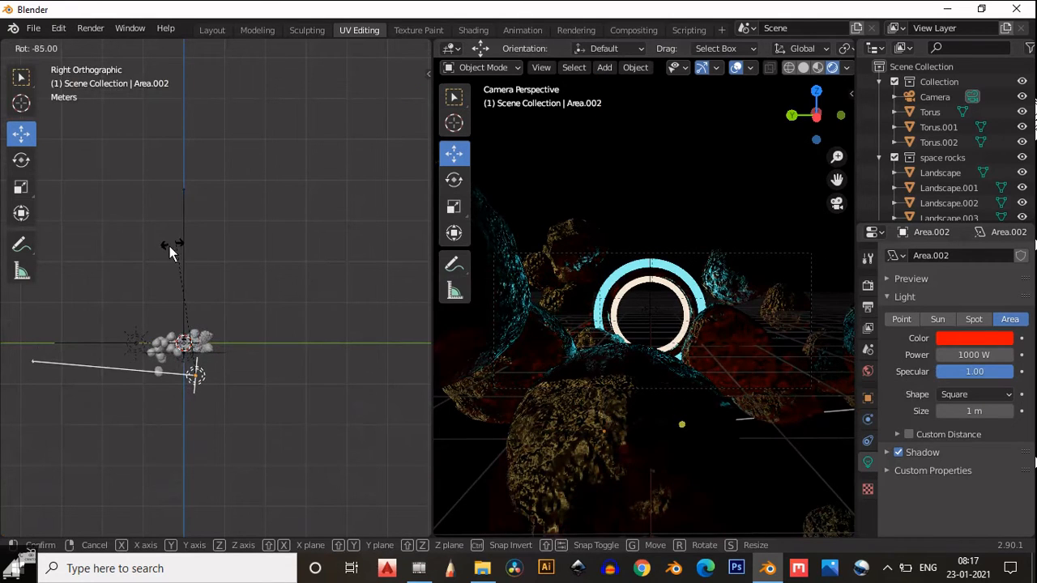
left_click(214, 271)
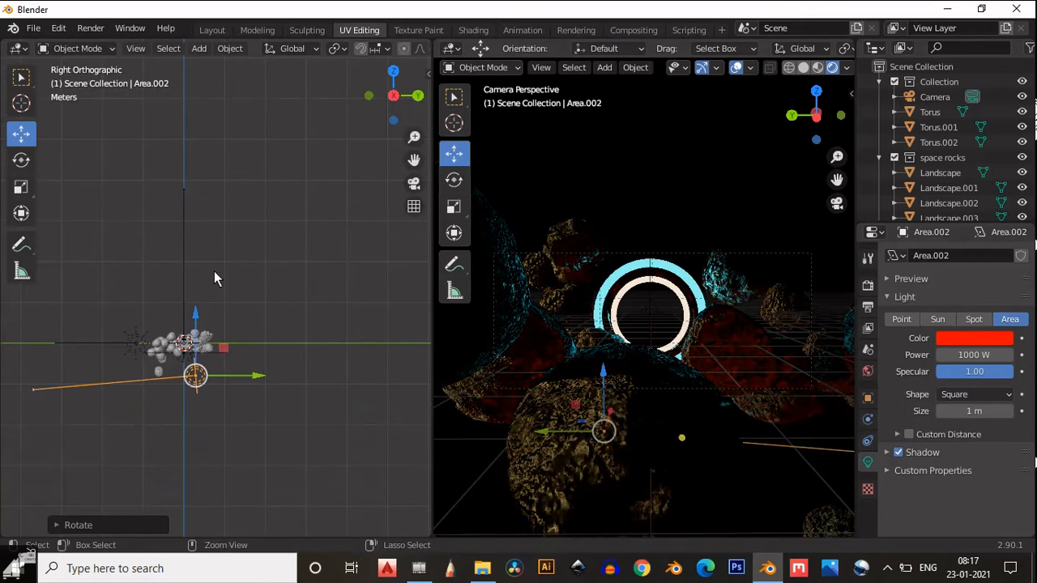
key("r")
left_click(273, 292)
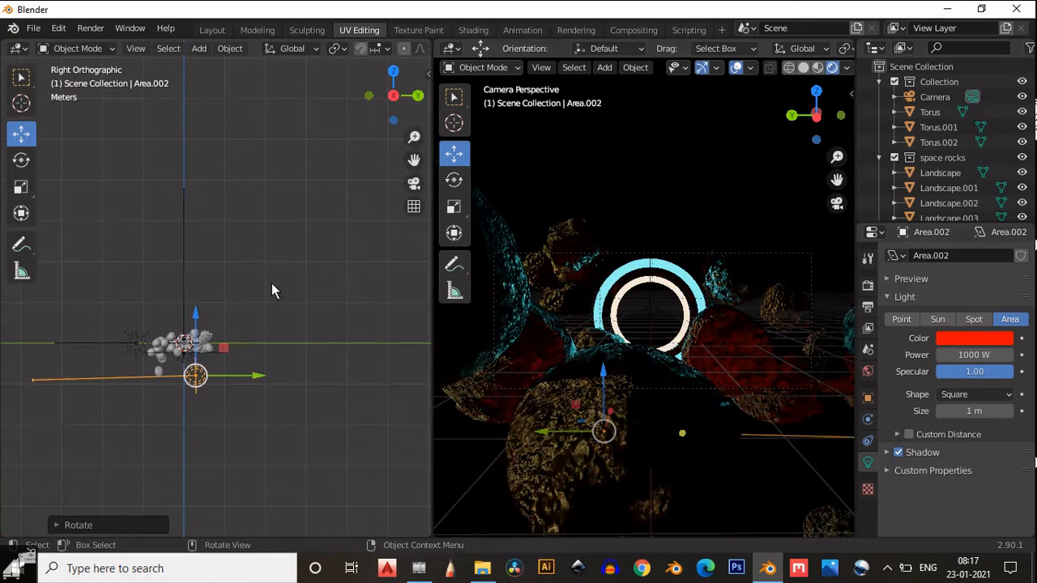
- Raise the duplicated red area light along the Z axis
middle_click_drag(290, 342, 204, 374)
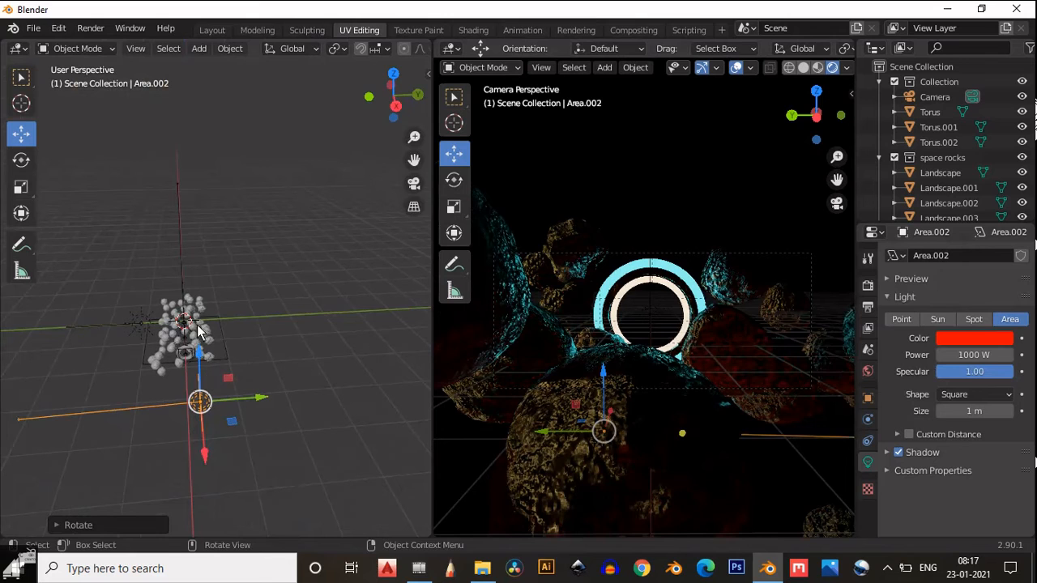
key("g")
key("z")
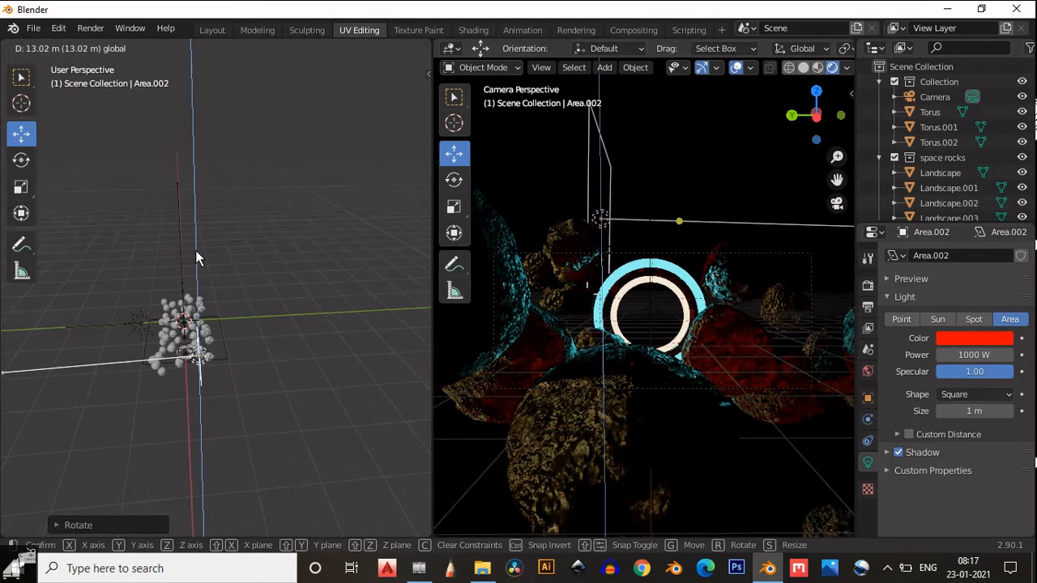
left_click(215, 272)
- In the top view, move the duplicated red light along Y away from the rocks and rotate it diagonally toward them
middle_click_drag(236, 303, 355, 158)
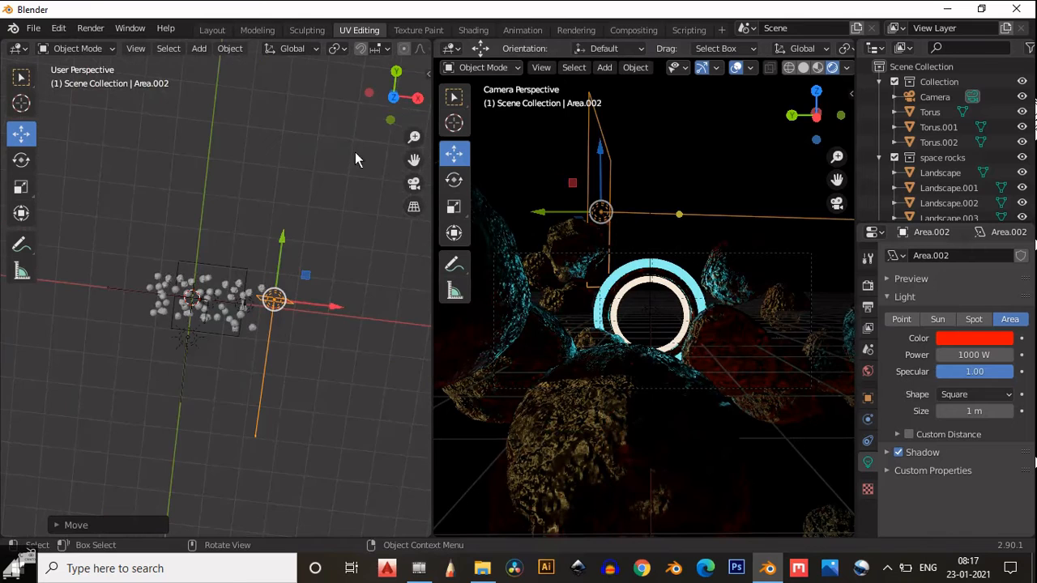
left_click(392, 97)
left_click_drag(282, 267, 281, 162)
key("r")
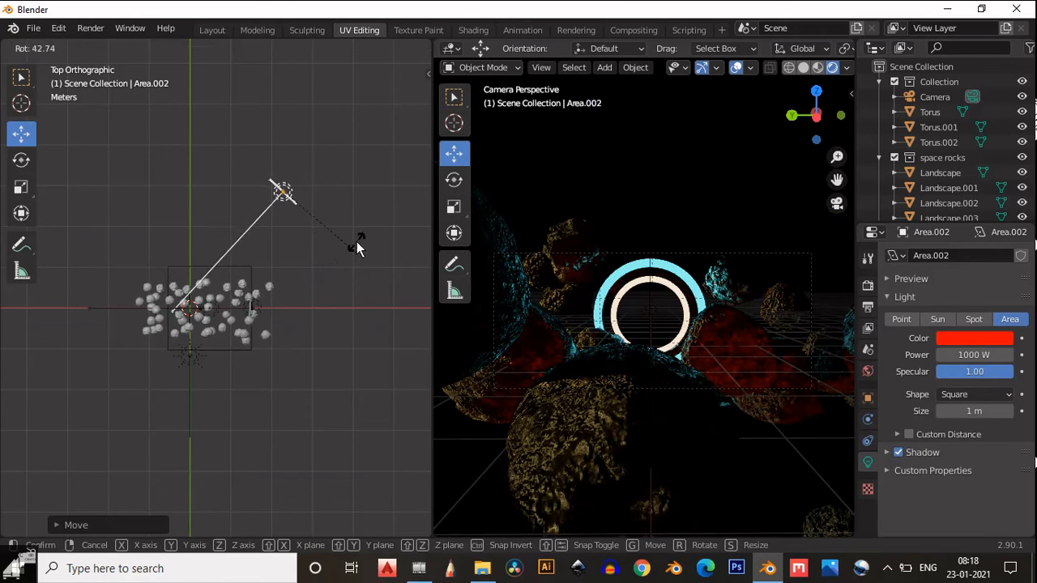
left_click(331, 237)
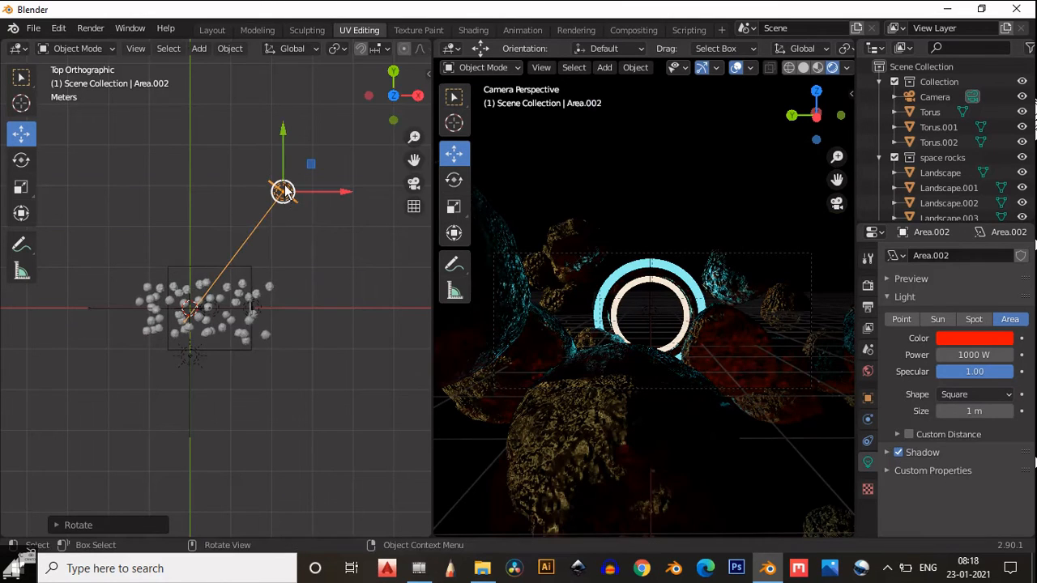
- Bring the duplicated red light closer to the end of the rock field and scale it down
key("g")
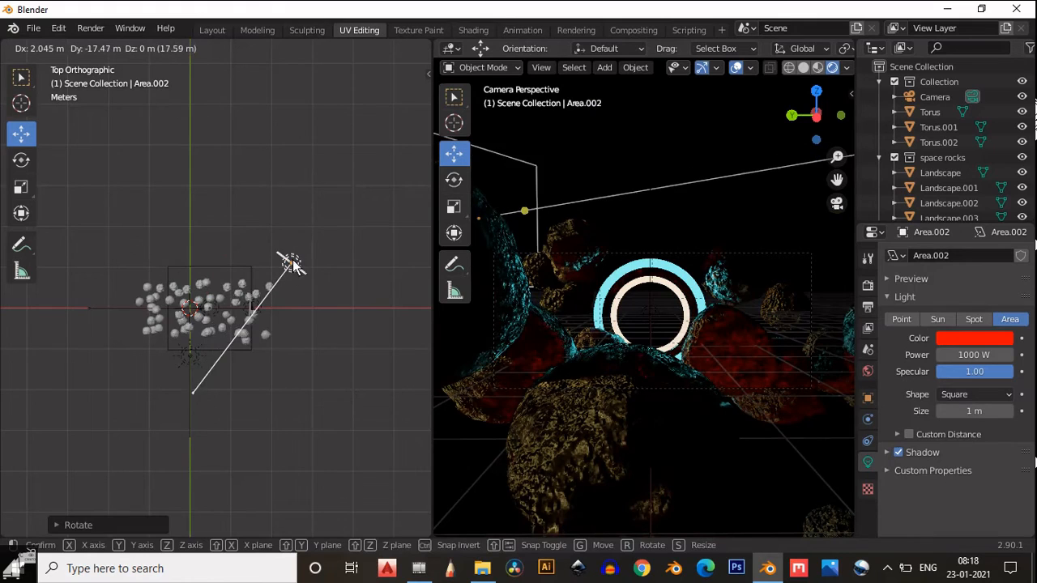
left_click(293, 243)
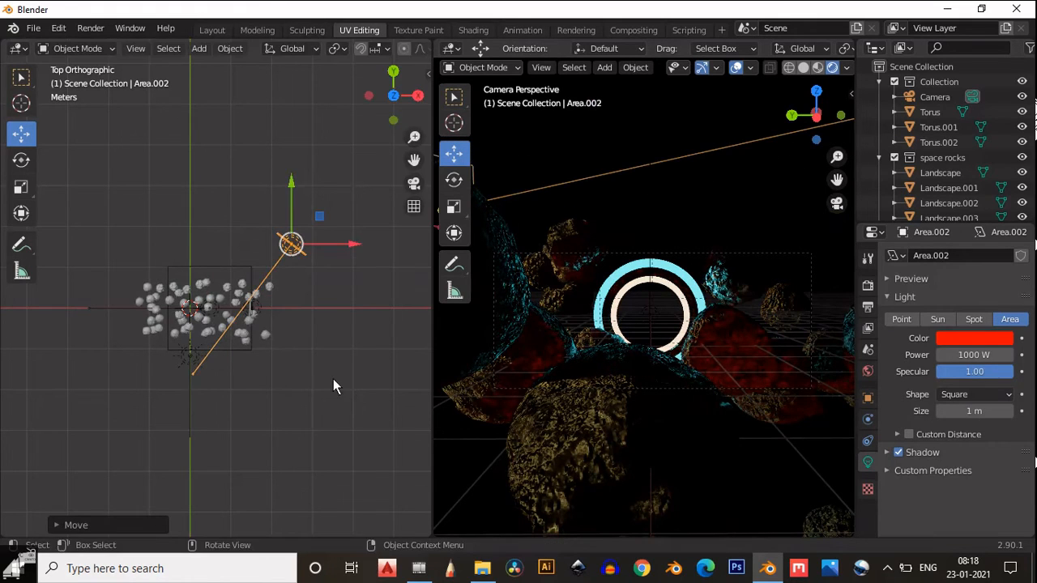
key("s")
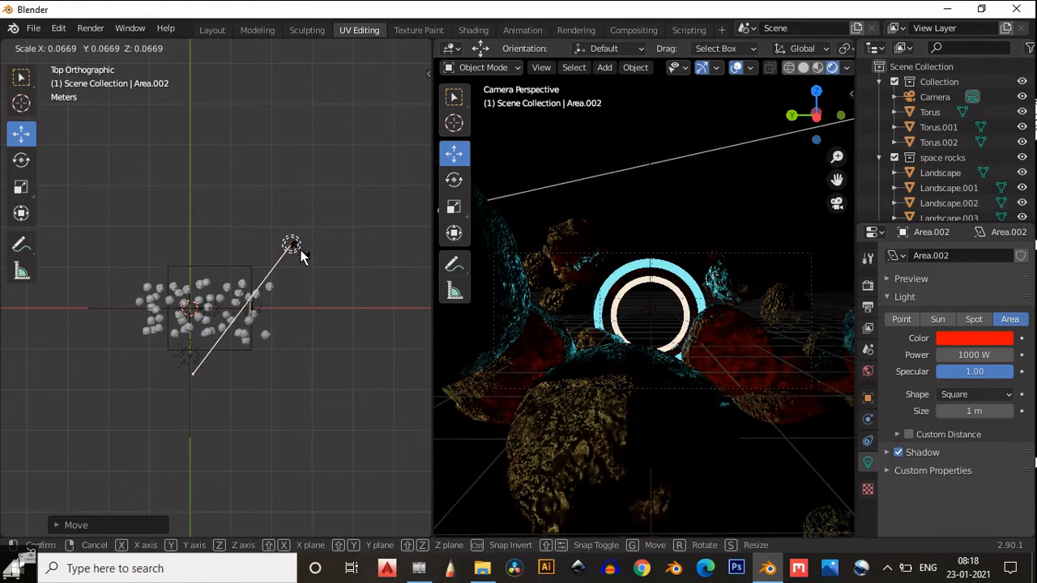
left_click(319, 303)
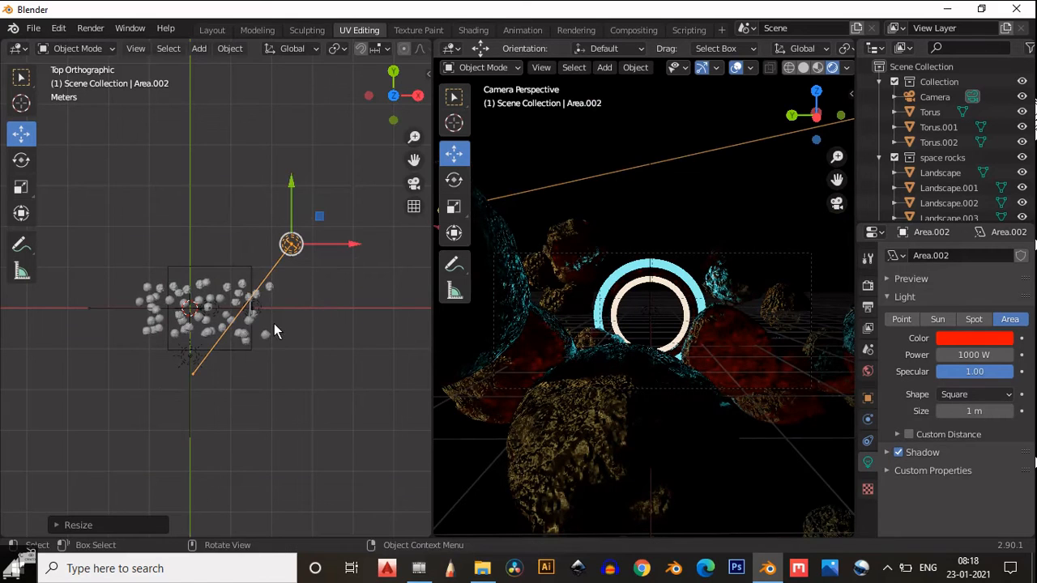
- Lower the duplicated red light along the Z axis toward the level of the space rocks
middle_click_drag(274, 324, 251, 314)
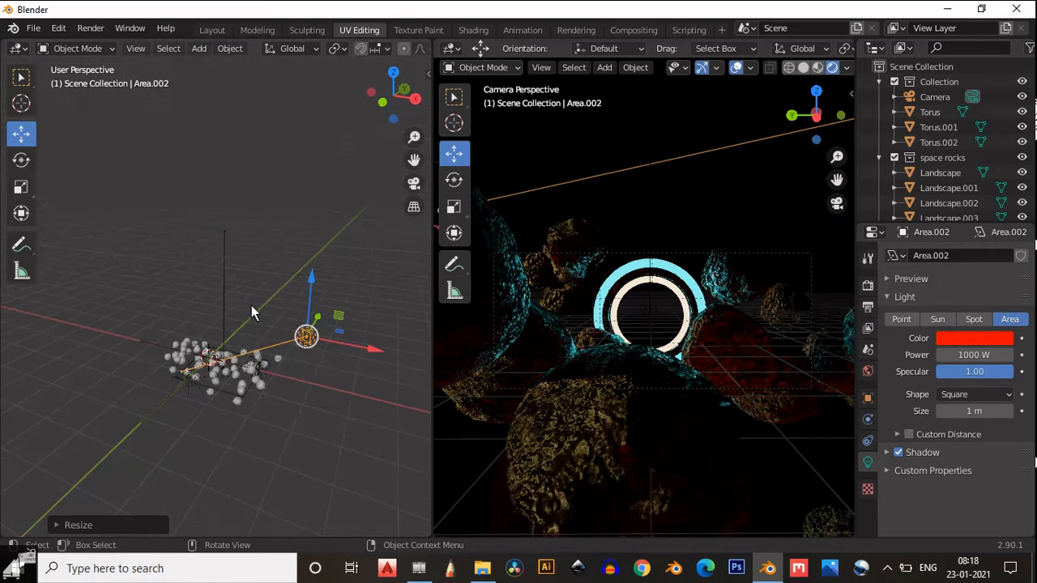
scroll(239, 340, "up", 5)
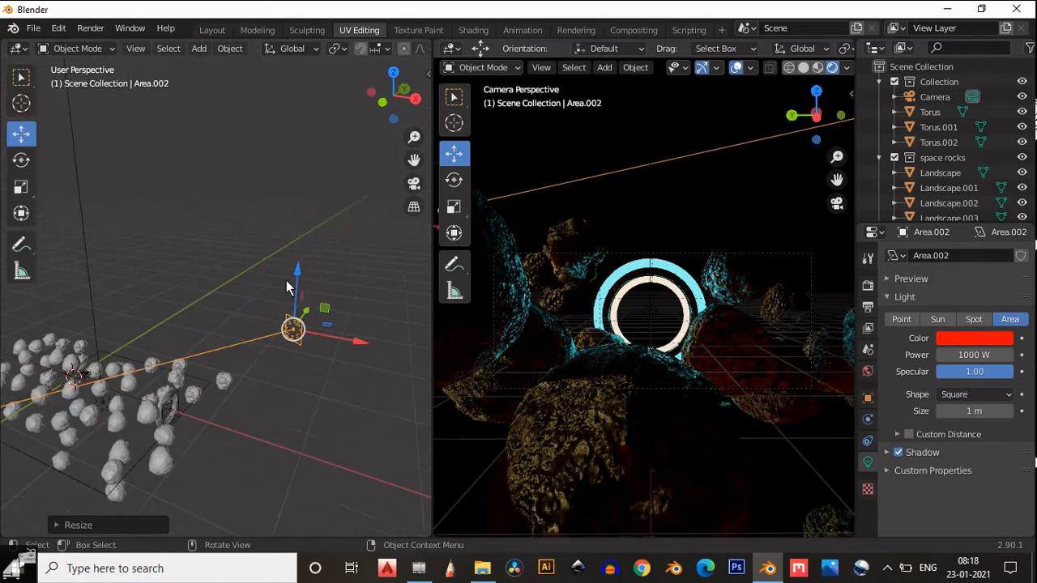
left_click_drag(298, 280, 302, 361)
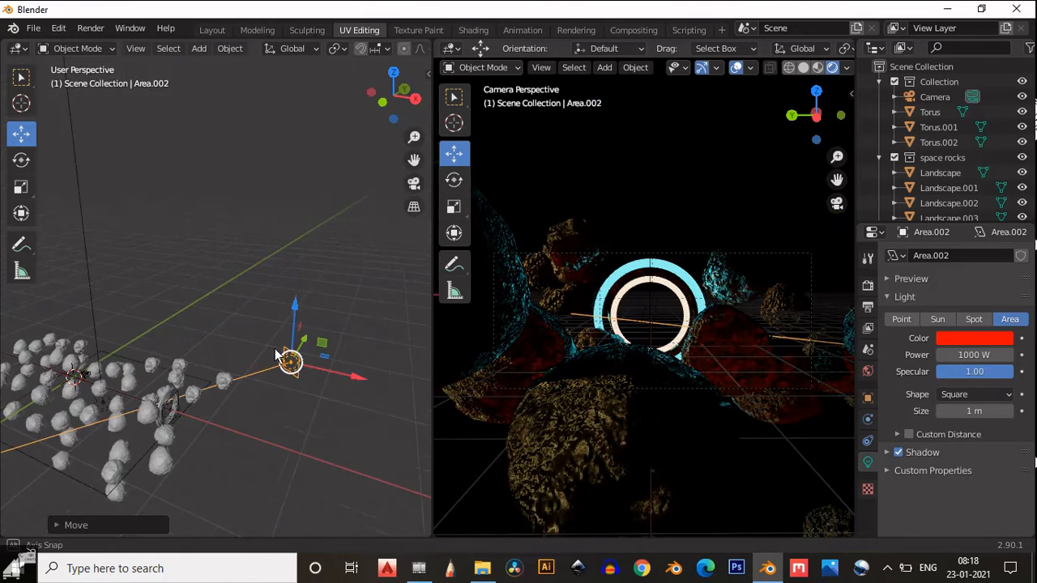
middle_click_drag(303, 361, 52, 399)
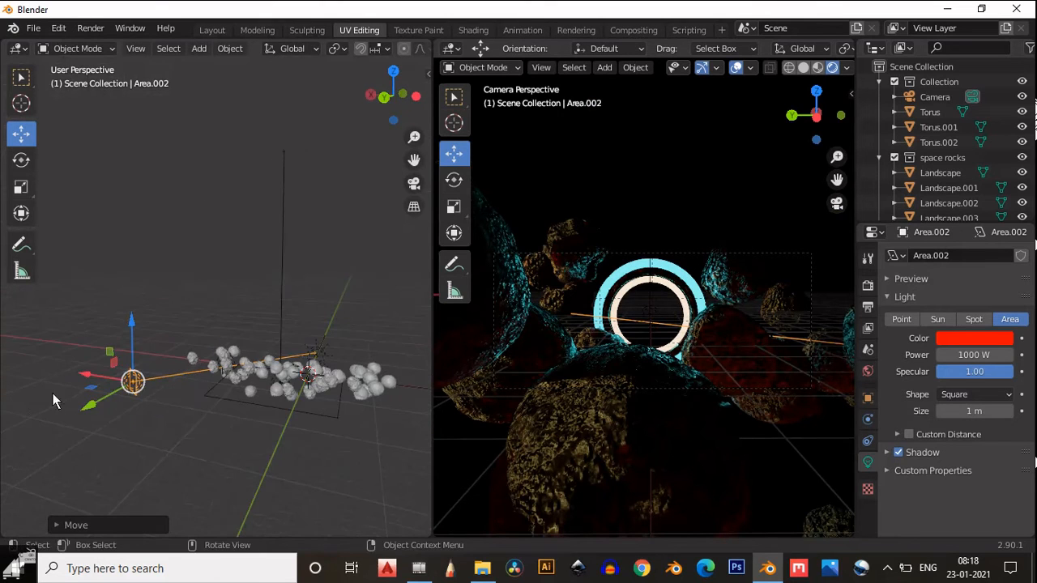
left_click_drag(97, 407, 110, 402)
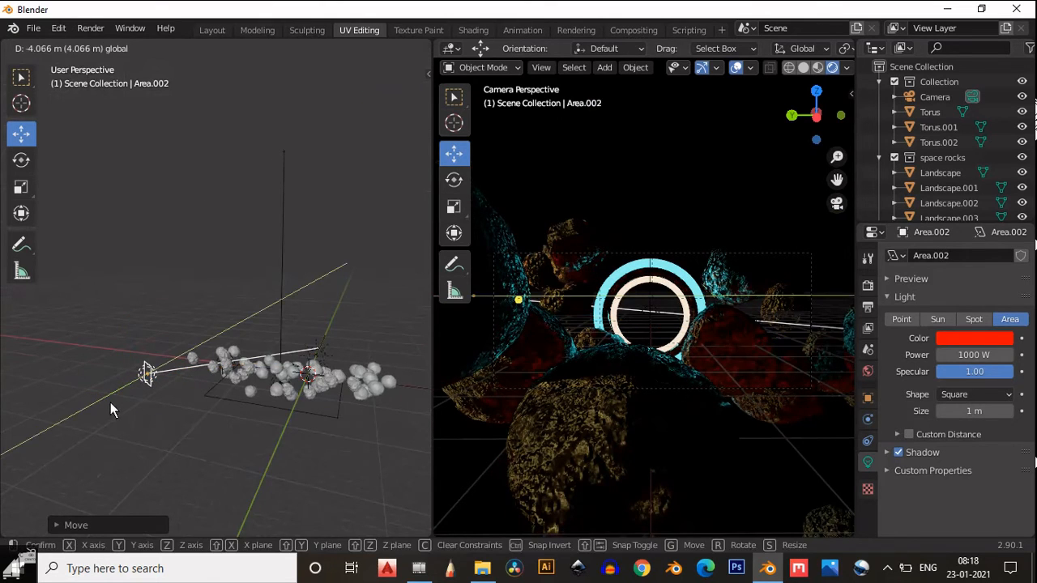
right_click(110, 401)
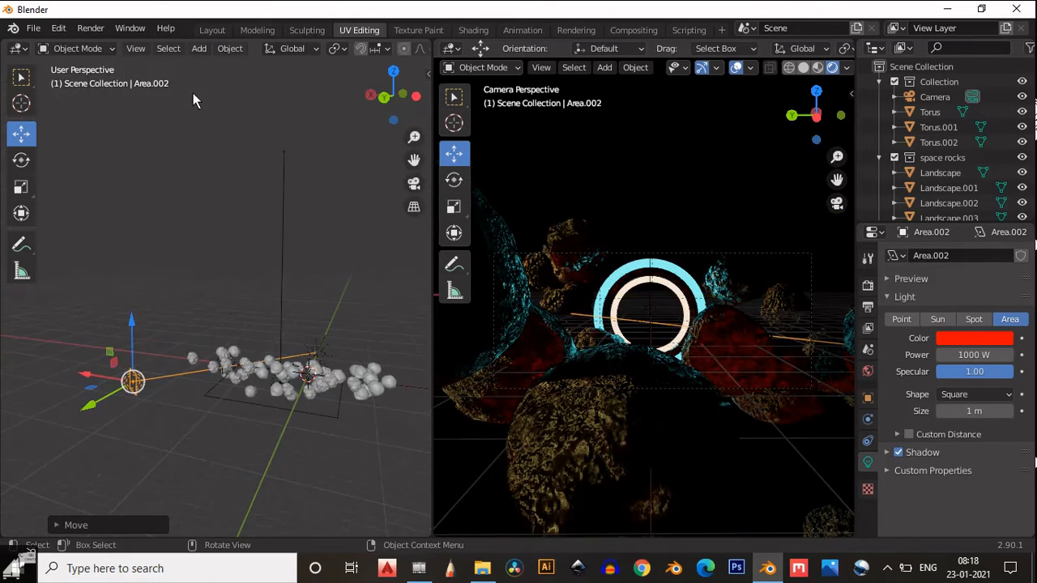
- Using the Local transform orientation, move the side red light along its own Z axis toward the rocks and scale it up
left_click(272, 50)
left_click(272, 111)
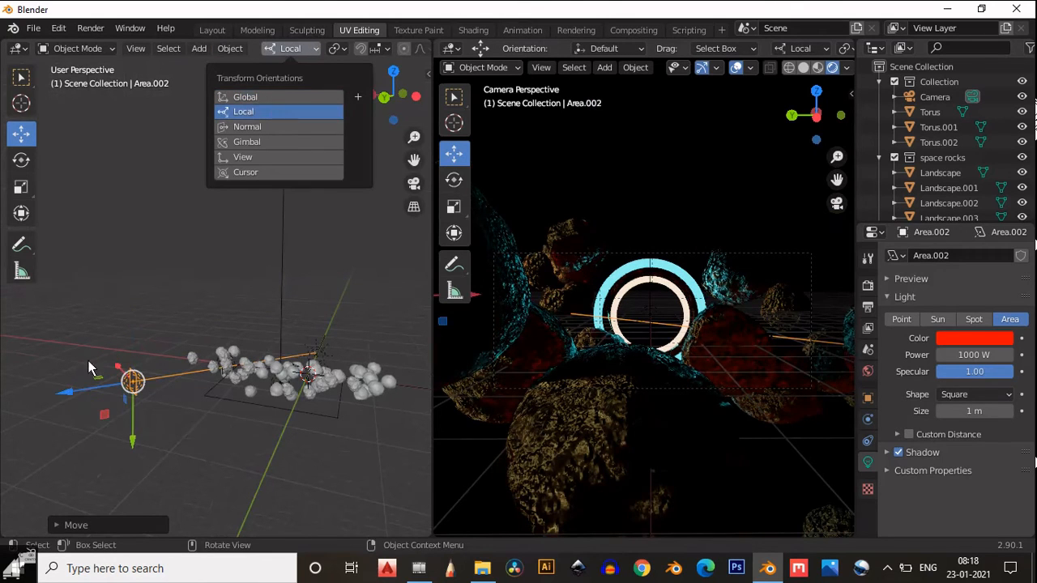
left_click_drag(122, 392, 187, 431)
key("s")
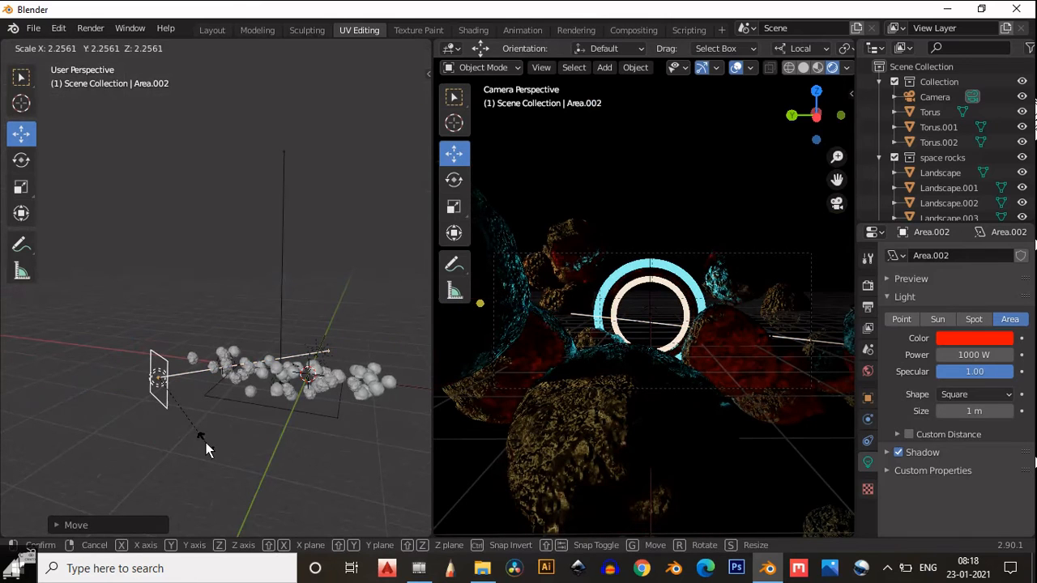
left_click(243, 418)
- Duplicate the cyan area light in place
middle_click_drag(207, 388, 241, 357)
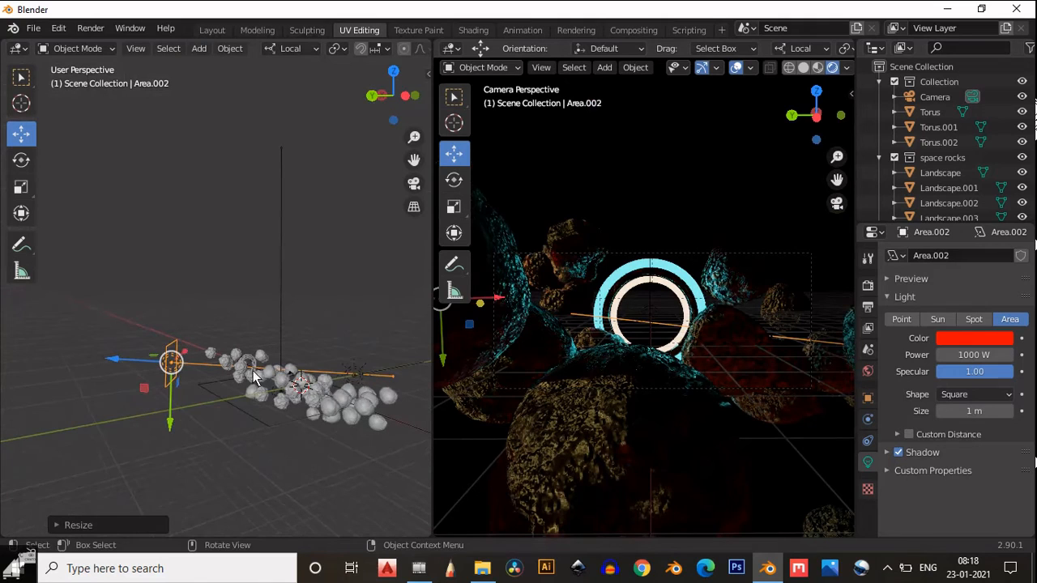
mouse_move(272, 412)
middle_mouse_down()
mouse_move(292, 437)
mouse_move(272, 414)
middle_mouse_up()
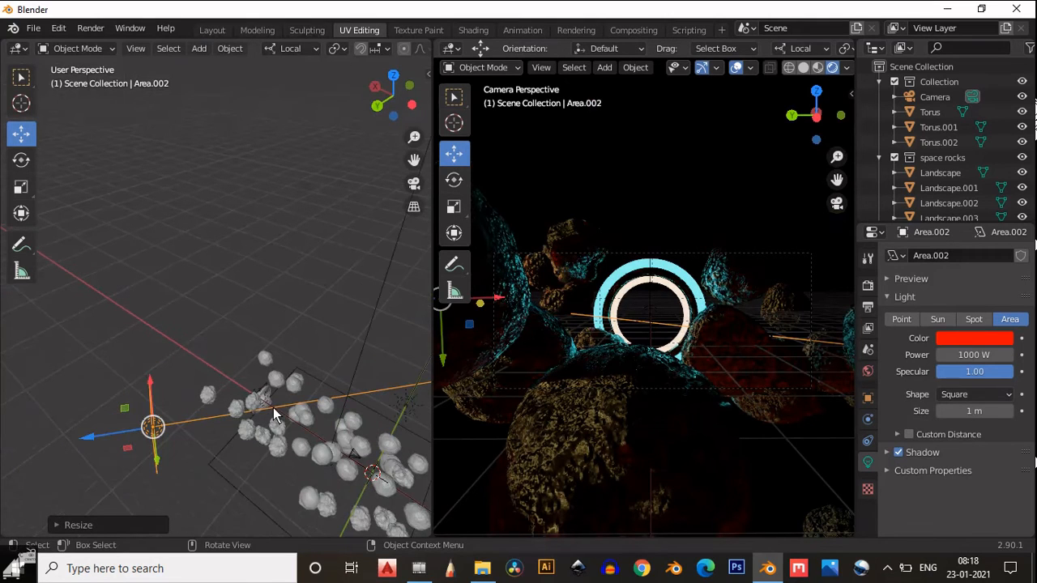
left_click(260, 396)
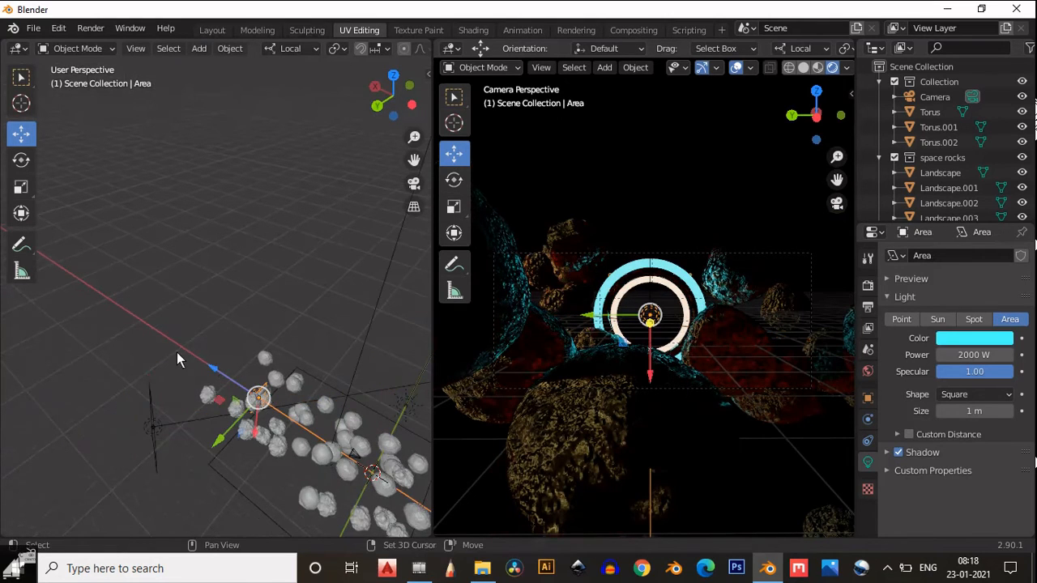
key("shift+d")
right_click(176, 351)
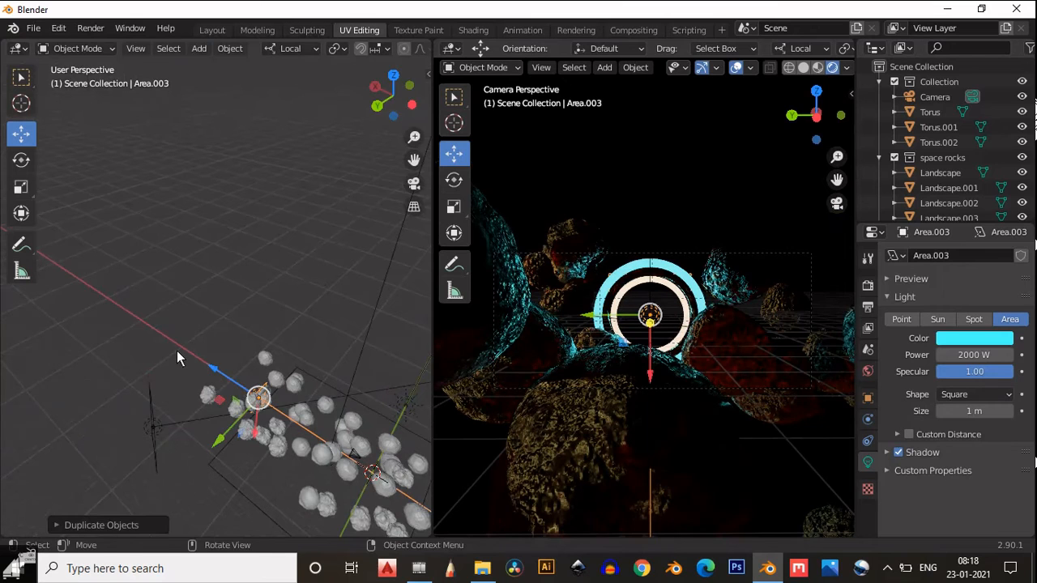
- Move the duplicated cyan area light along its local Z axis to sit behind the torus rings and deselect it
key("g")
key("z")
key("z")
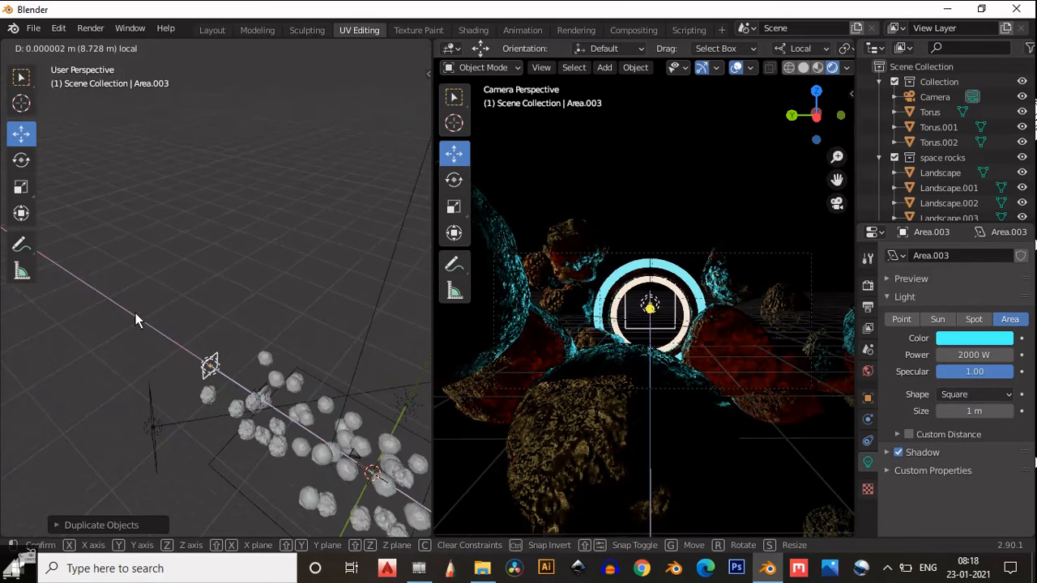
left_click_drag(136, 314, 135, 314)
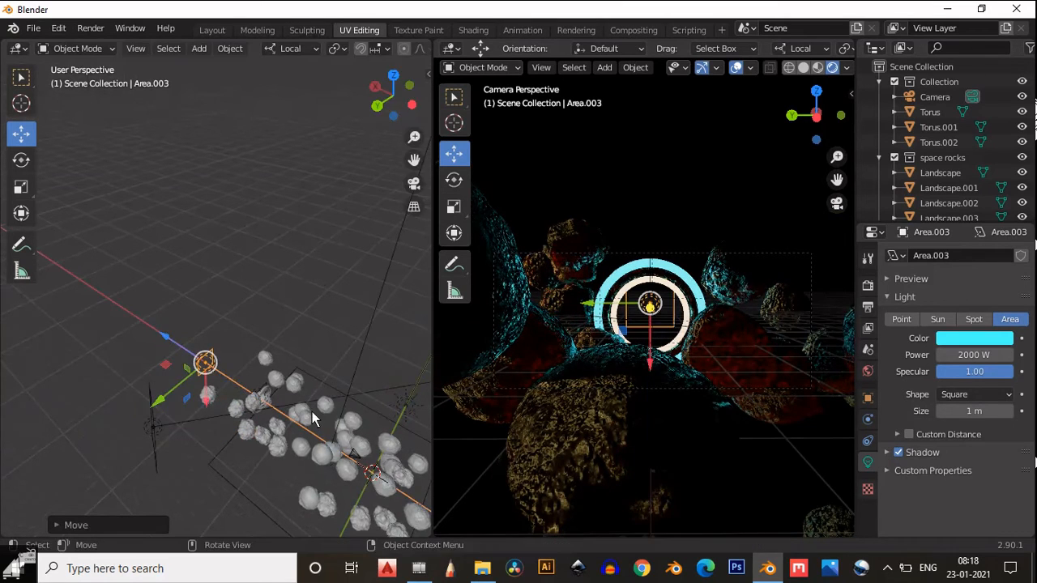
left_click(295, 394)
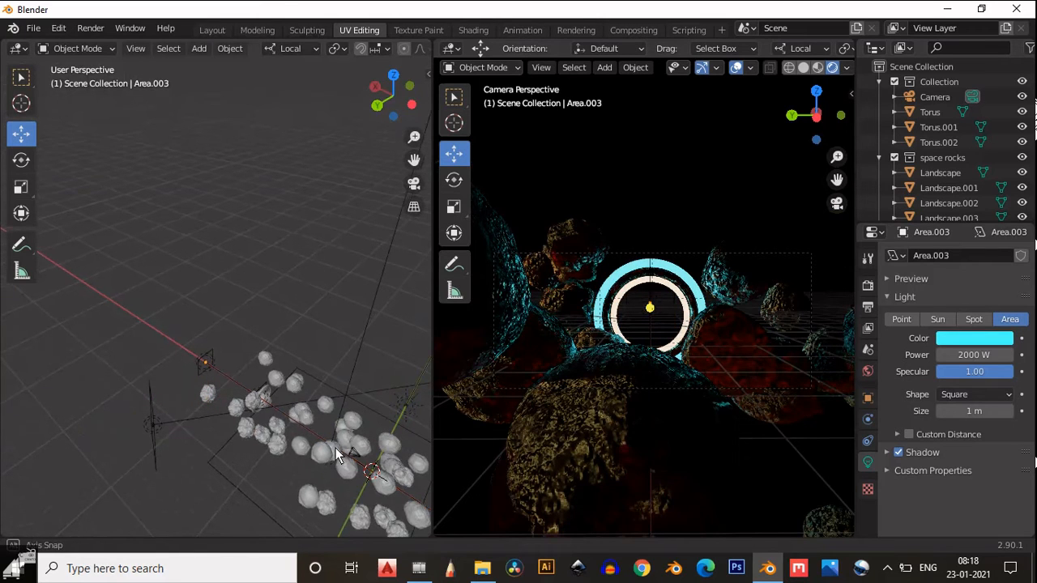
- Select the outer torus ring among the rocks at the far end of the field
middle_click_drag(300, 411, 282, 425, "shift")
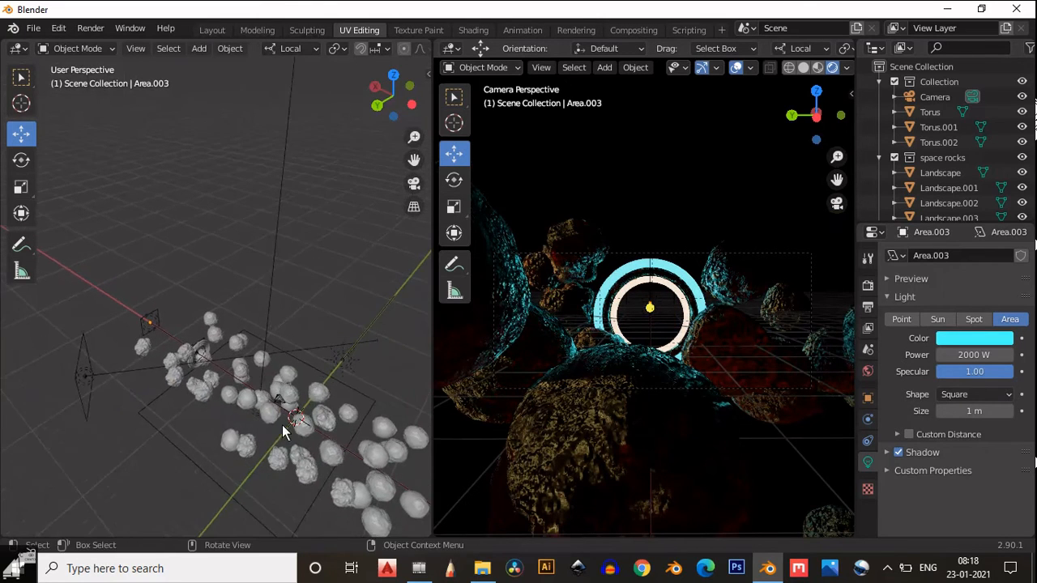
scroll(282, 424, "up", 2)
scroll(276, 383, "up", 3)
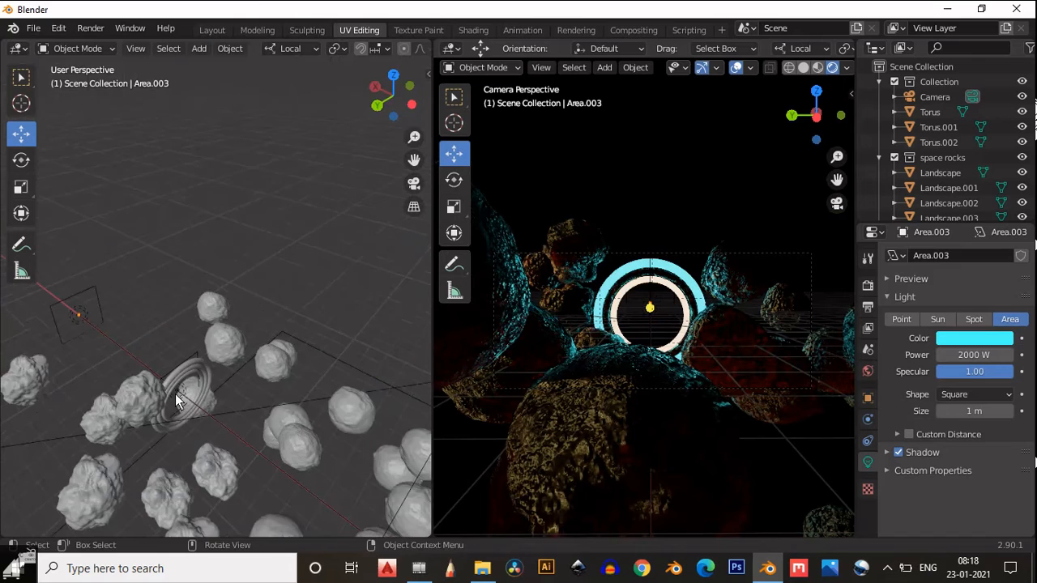
scroll(177, 399, "up", 3)
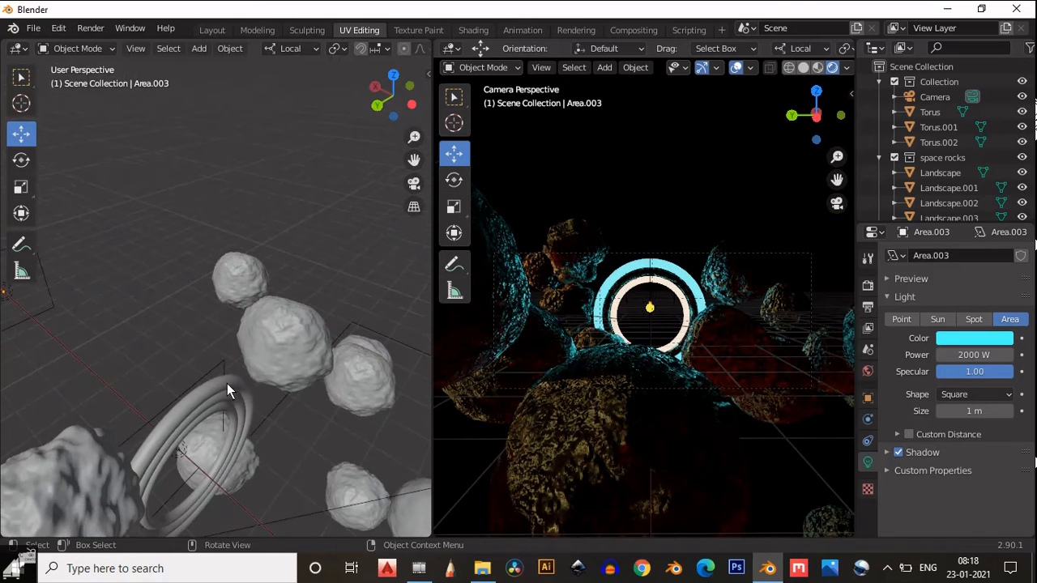
left_click(228, 384)
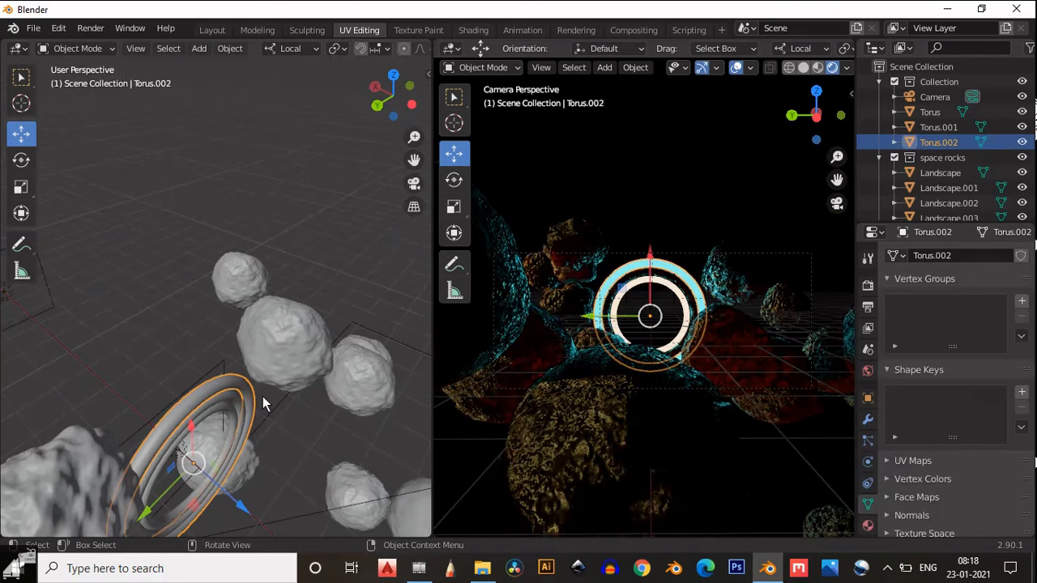
middle_click_drag(232, 352, 176, 336)
- Enable Ambient Occlusion, Bloom, Screen Space Reflections and Motion Blur in the Eevee render settings
left_click(867, 287)
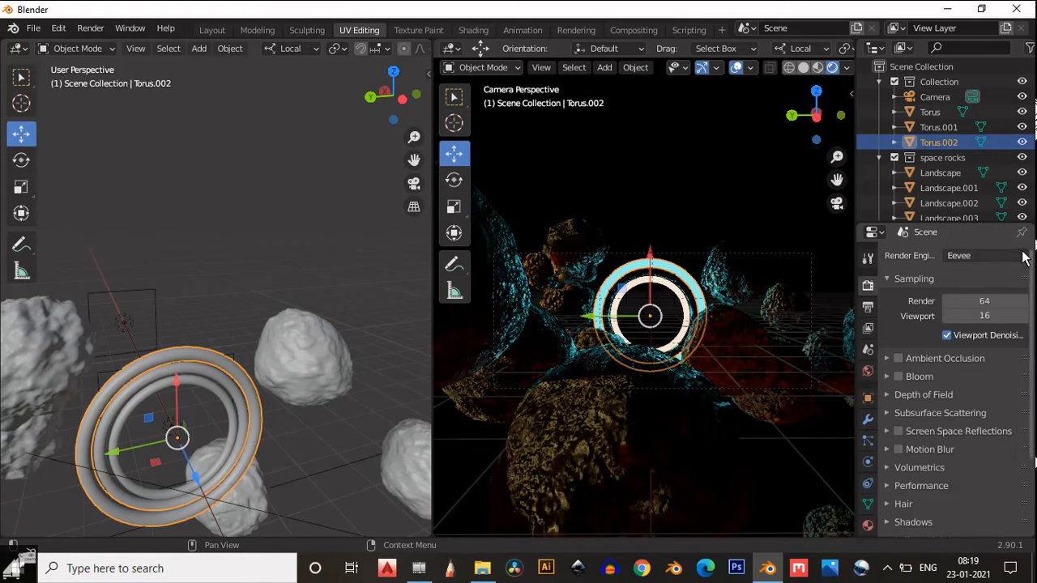
left_click(982, 255)
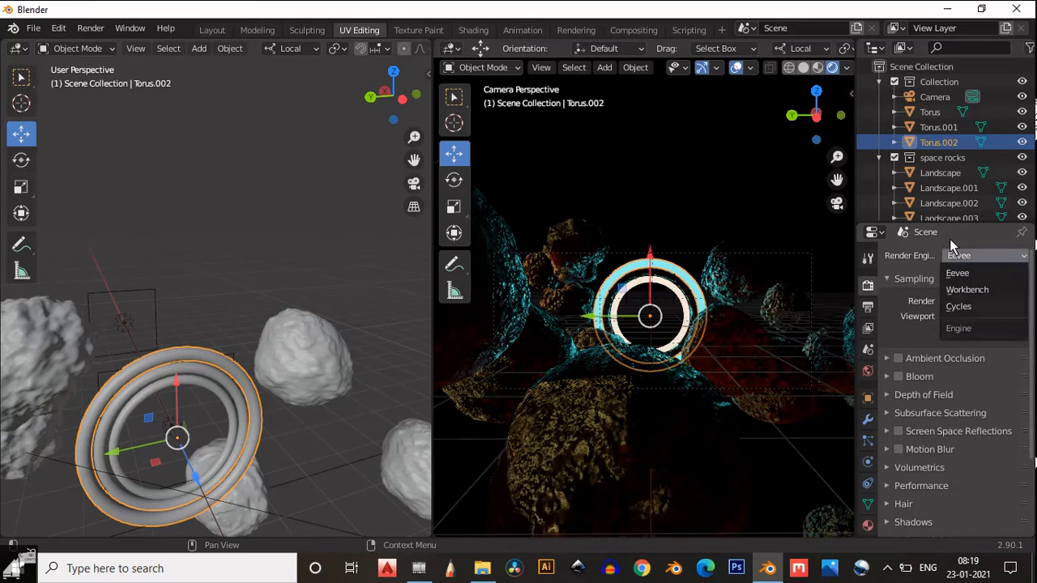
left_click(898, 360)
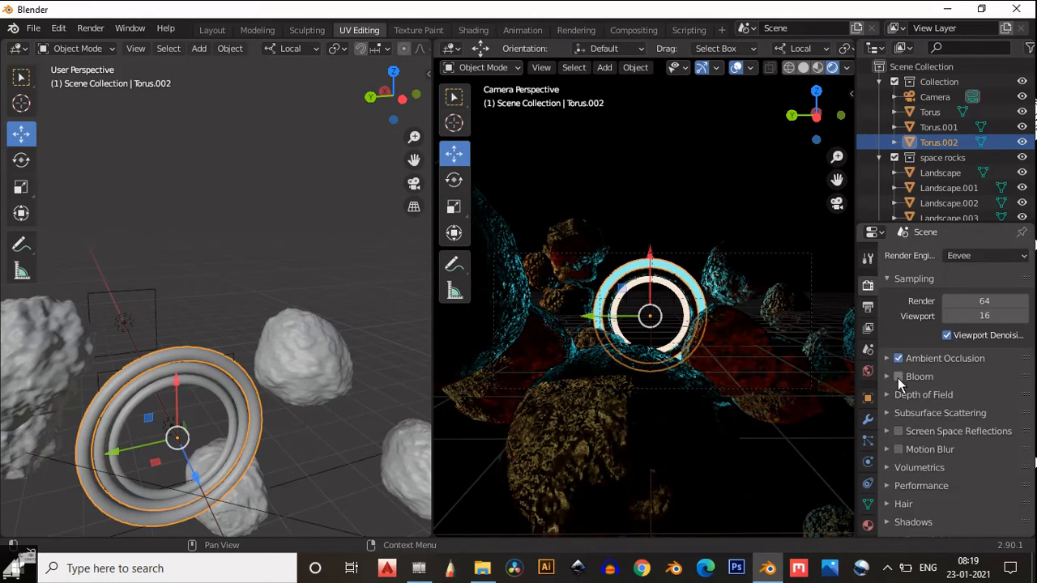
left_click(898, 376)
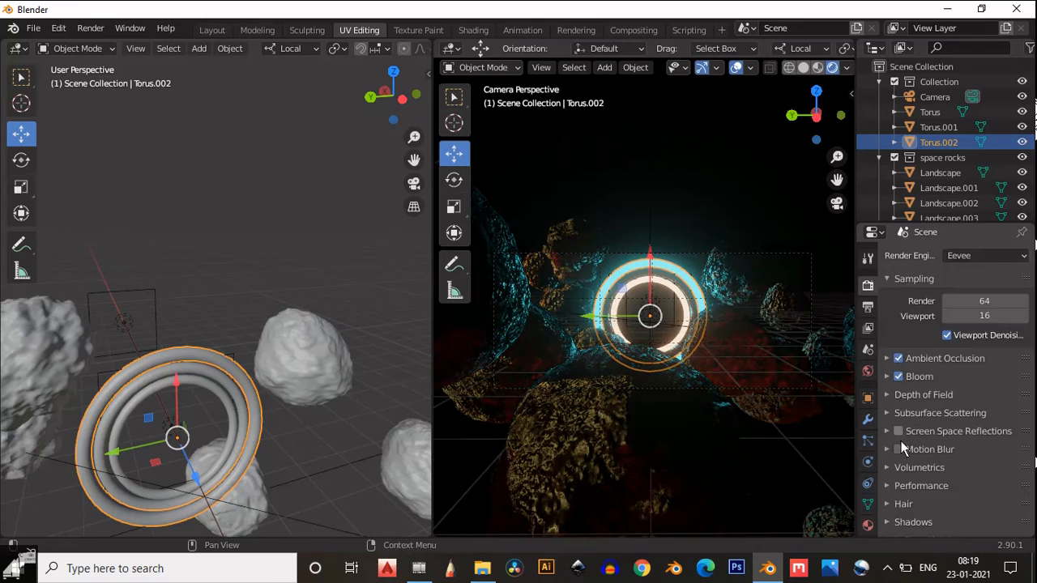
left_click(897, 431)
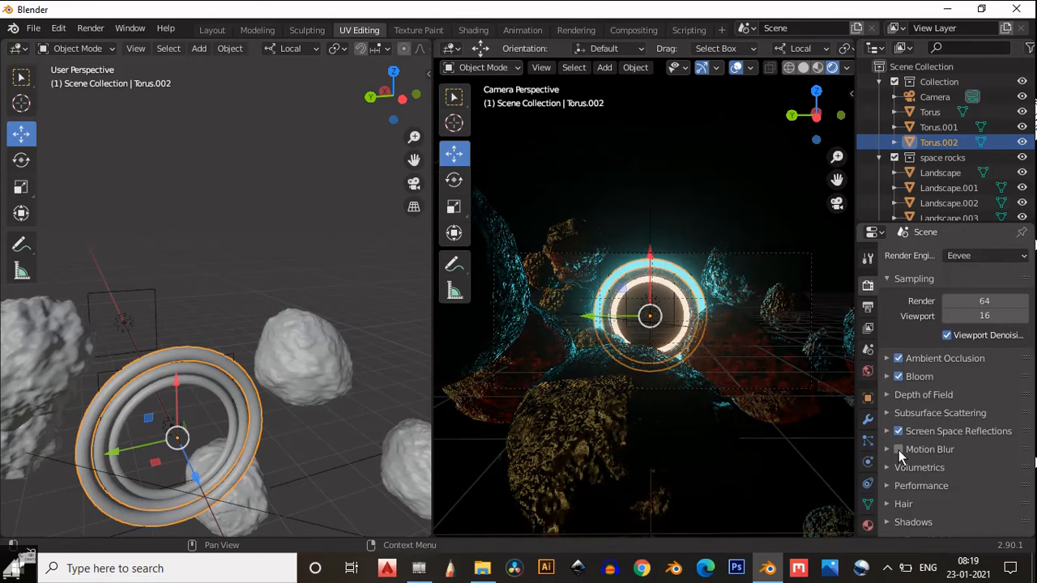
left_click(898, 450)
scroll(907, 510, "down", 3)
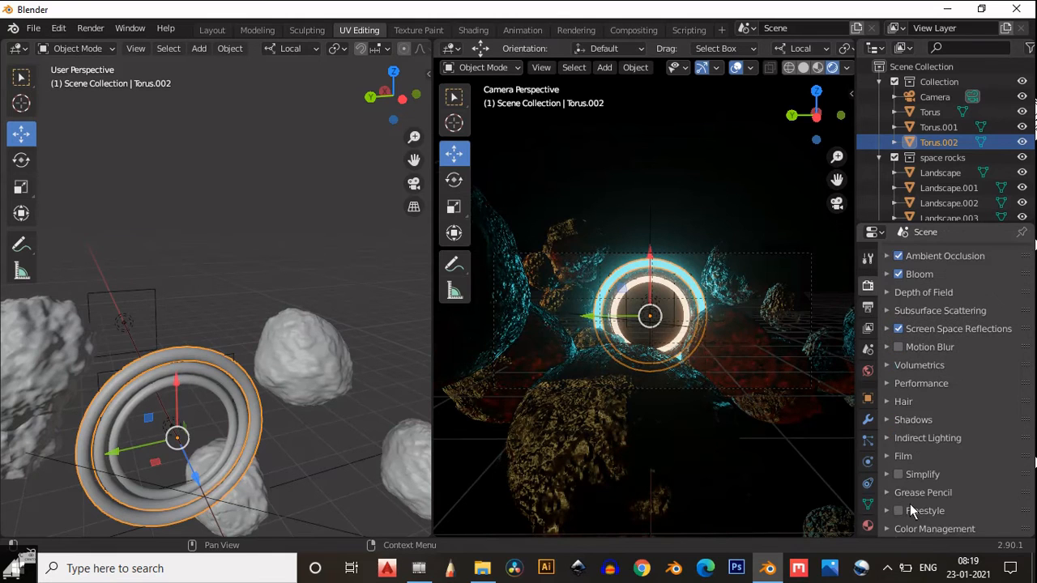
left_click(898, 346)
left_click(899, 347)
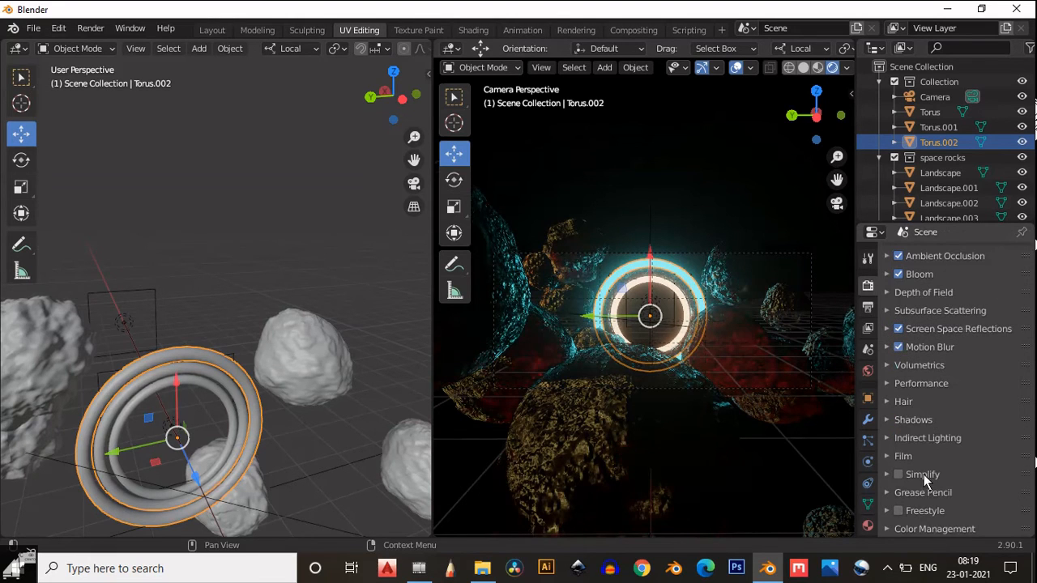
- Set the Color Management look to High Contrast
left_click(892, 525)
scroll(951, 416, "down", 4)
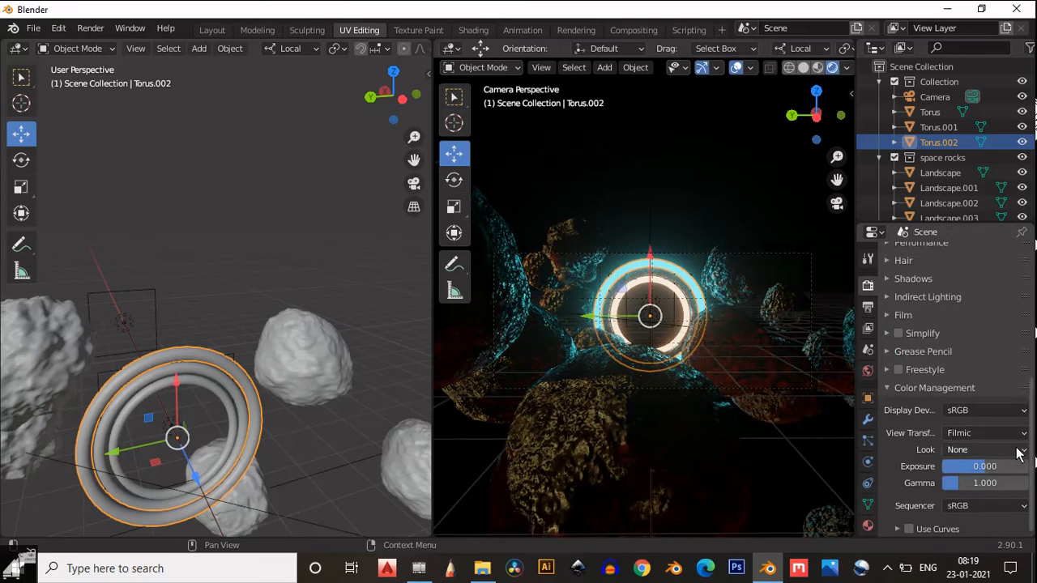
left_click(1019, 450)
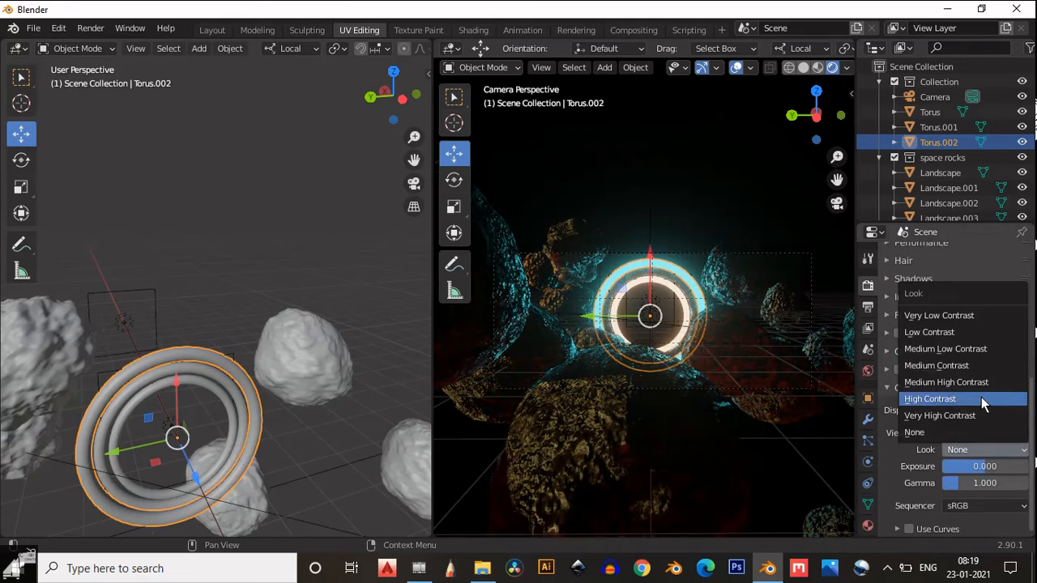
left_click(981, 398)
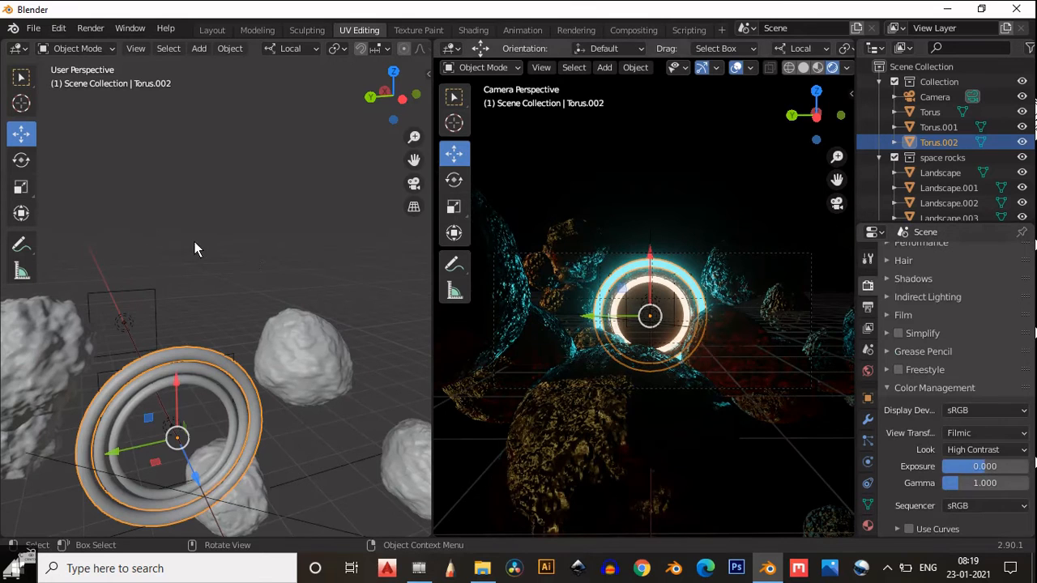
- Move the red area light below the rocks along its local X axis toward the torus rings
middle_click_drag(222, 250, 224, 347, "shift")
scroll(201, 259, "down", 6)
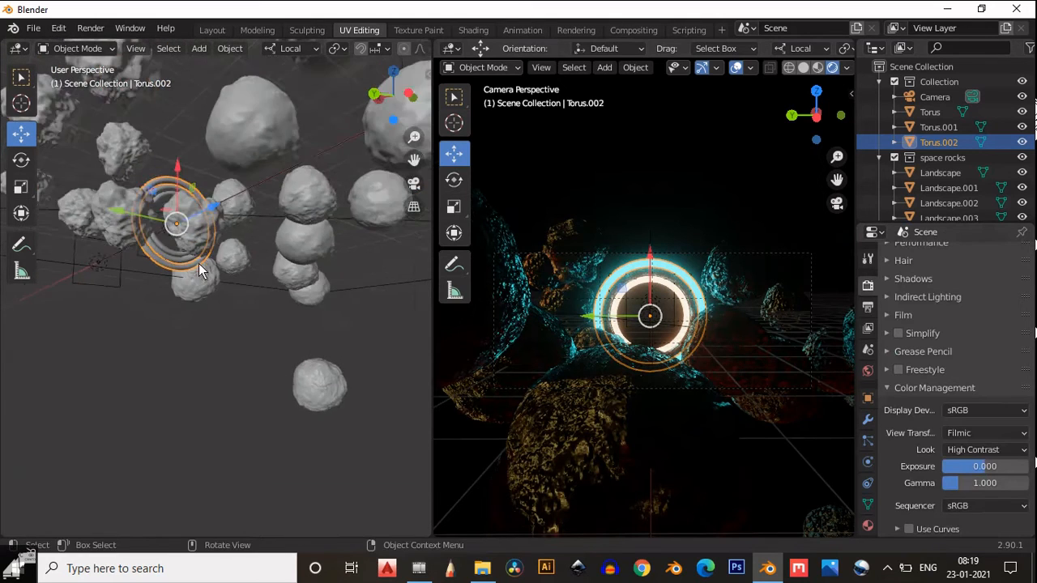
middle_click_drag(209, 290, 337, 291)
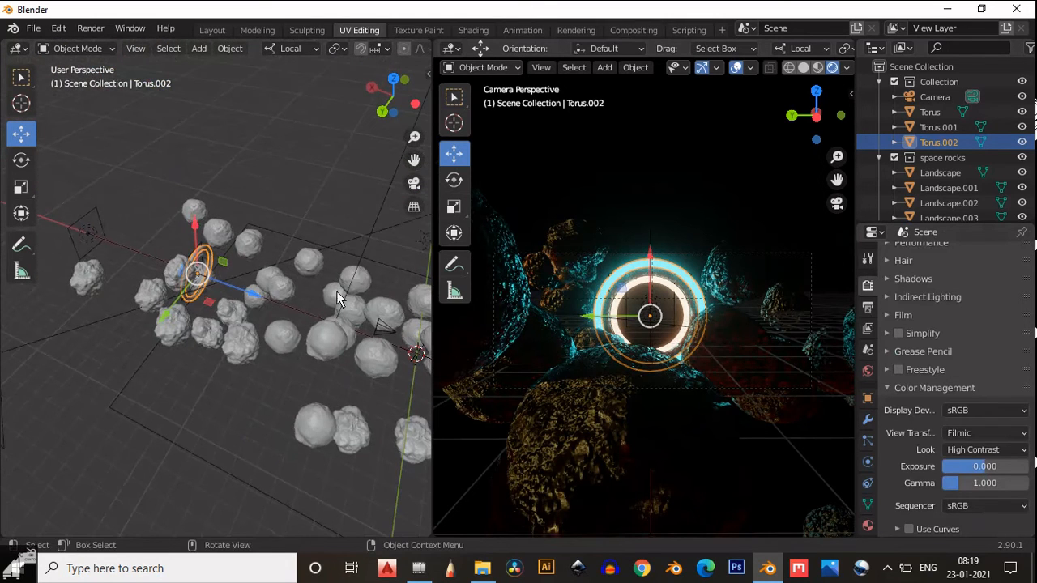
left_click(365, 261)
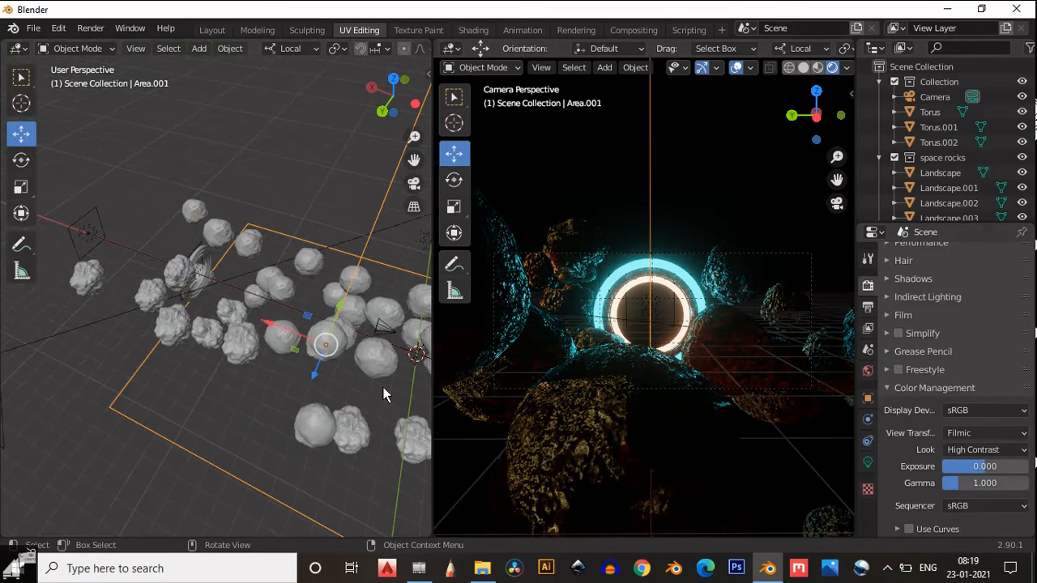
key("g")
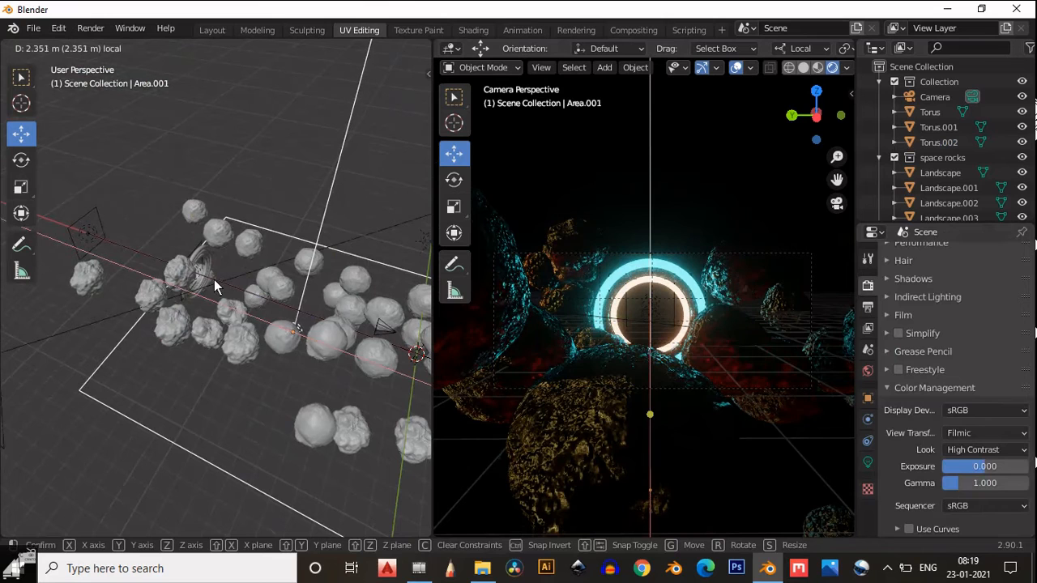
left_click(278, 353)
- Scale down the red area light below the rocks and shift it slightly back along its X axis, away from the rings
key("s")
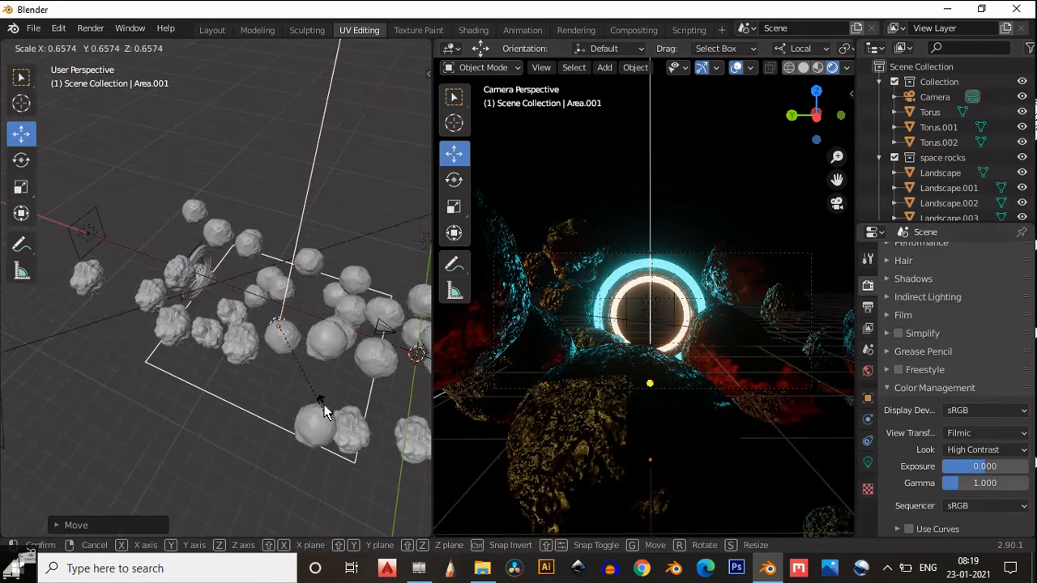
left_click(318, 399)
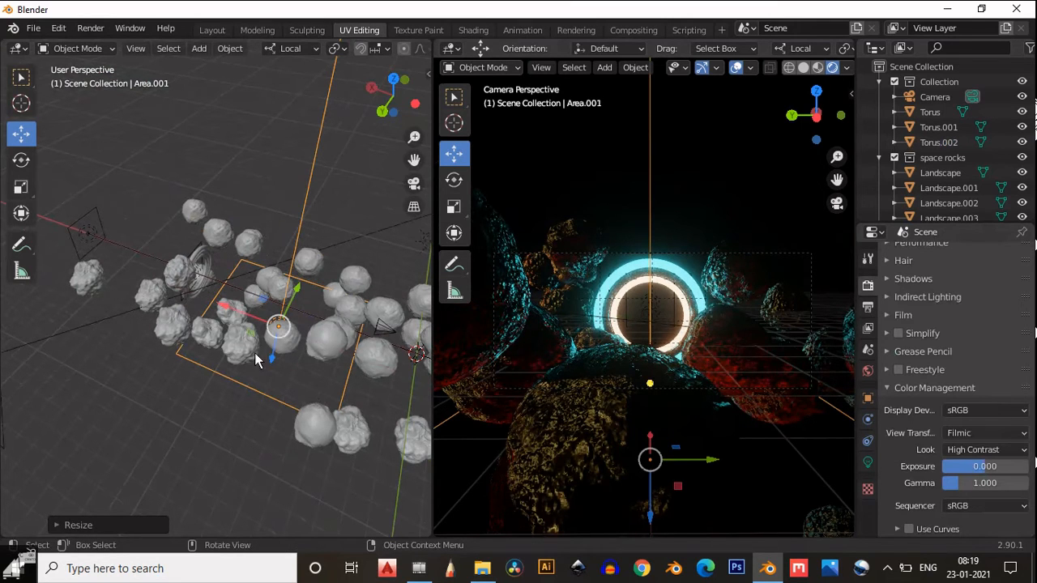
left_click_drag(237, 322, 254, 359)
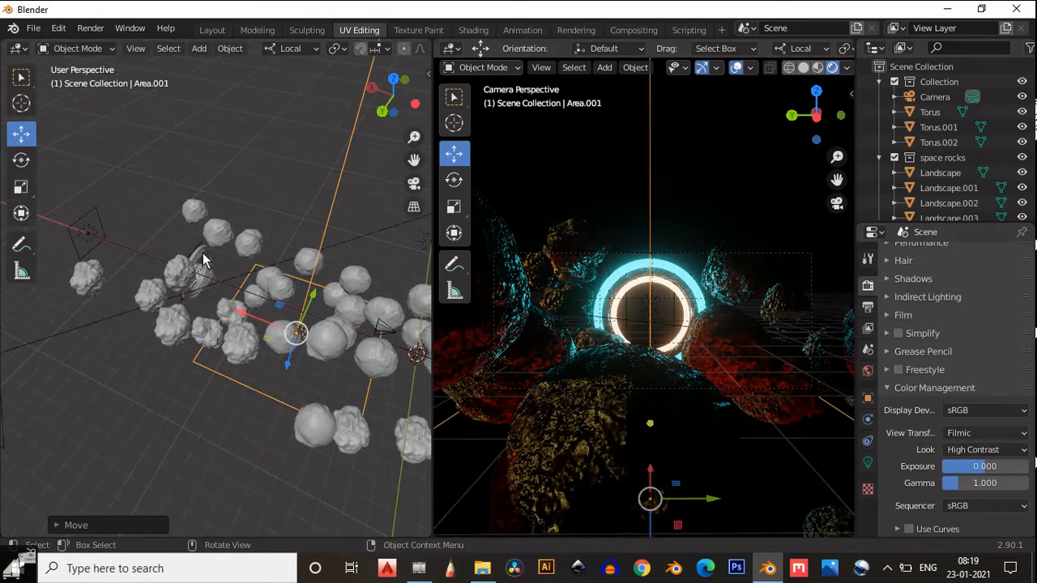
- Add an Ico Sphere mesh to the scene
middle_click_drag(178, 229, 151, 311)
scroll(161, 387, "down", 4)
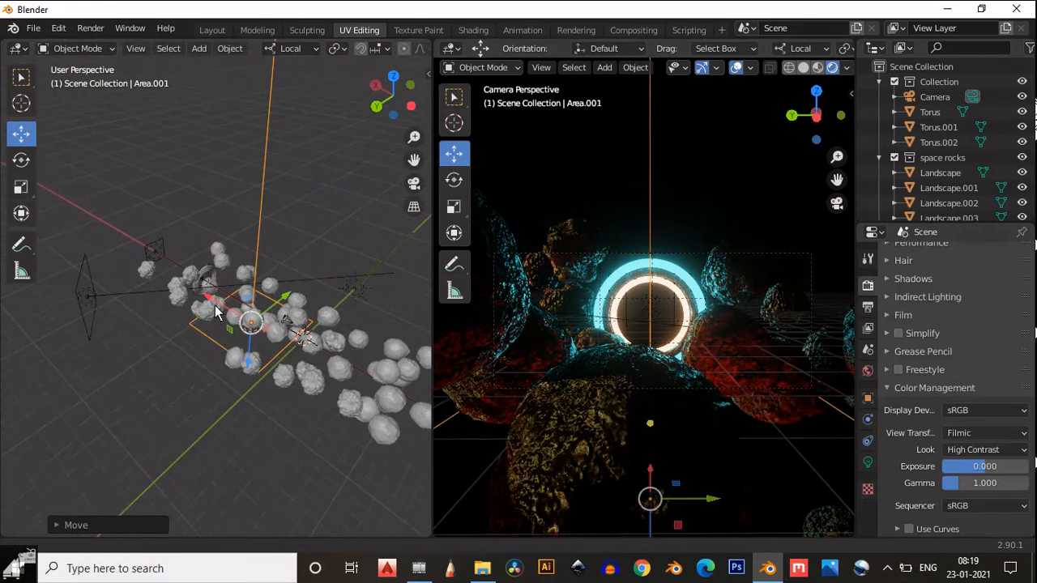
middle_click_drag(187, 344, 257, 415, "shift")
scroll(202, 350, "up", 5)
key("shift+a")
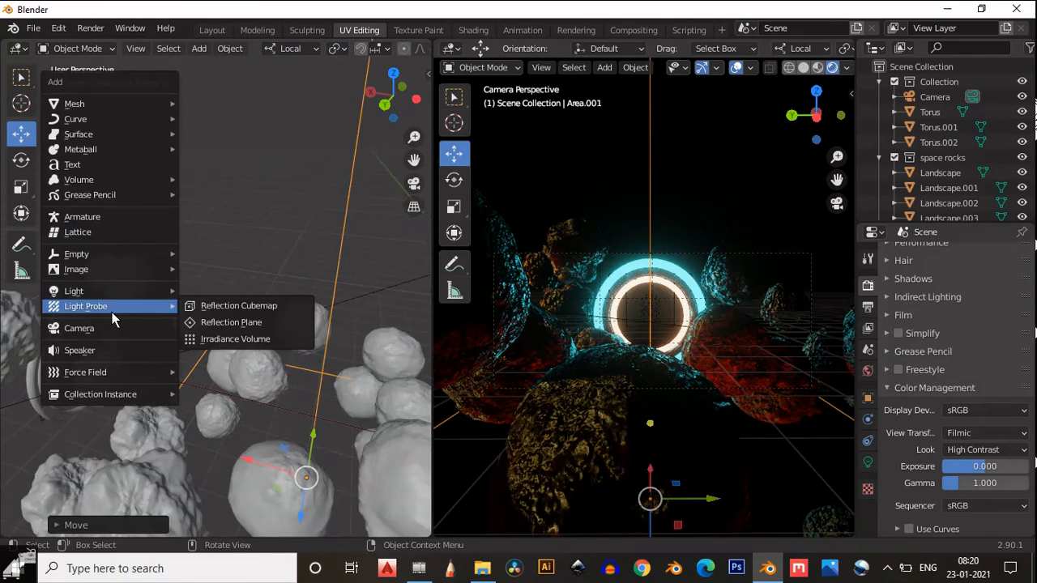
mouse_move(128, 103)
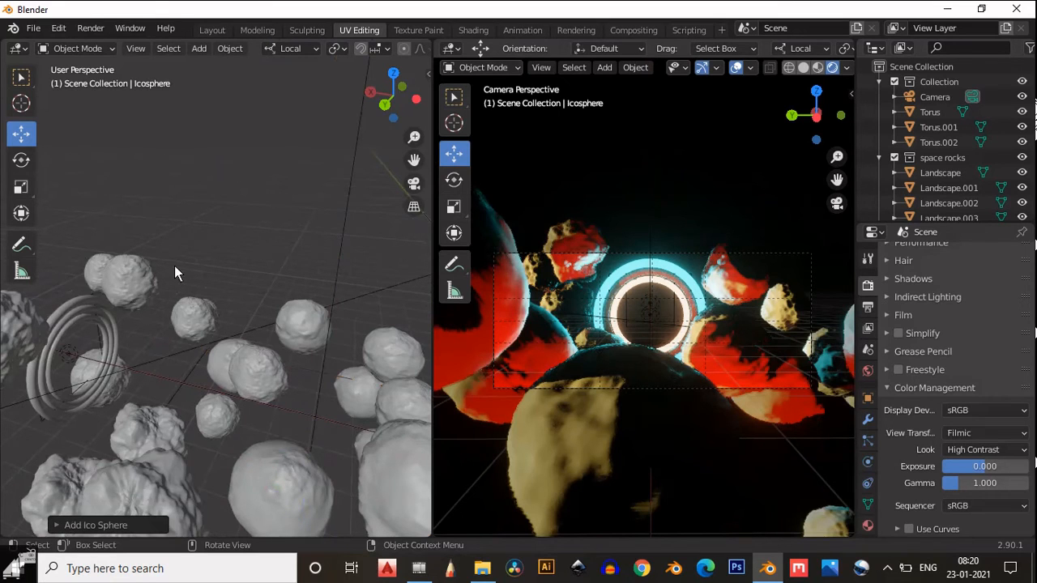
- Move the icosphere in the negative X direction, out past the end of the rock field opposite the rings
scroll(174, 266, "down", 10)
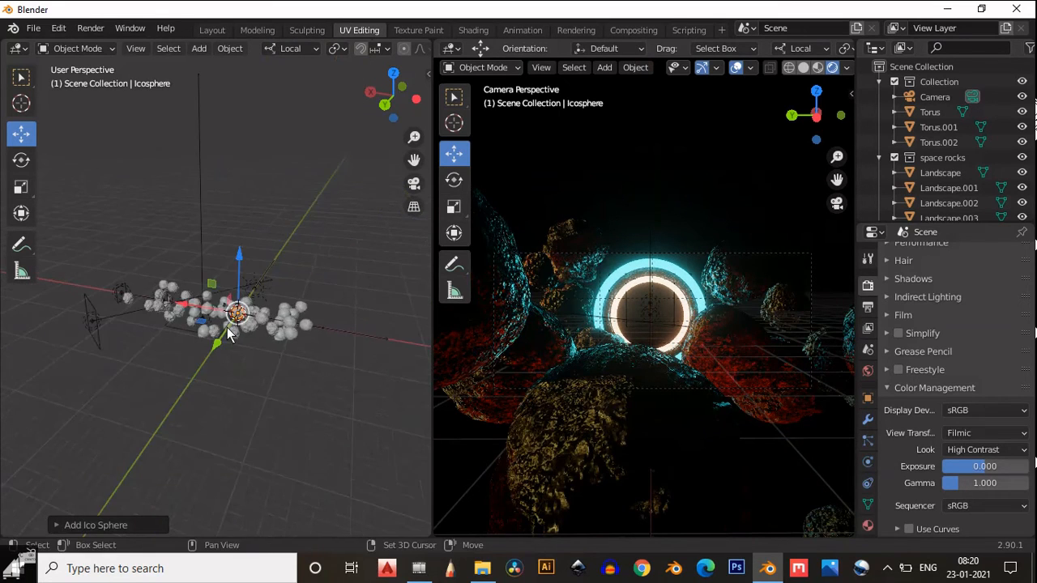
scroll(215, 325, "up", 3)
key("g")
key("x")
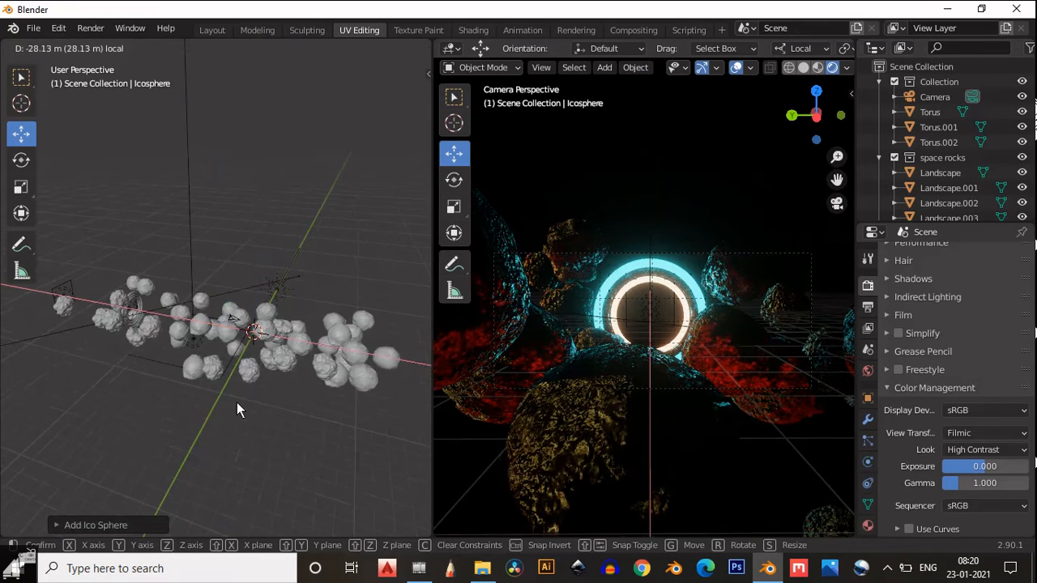
left_click(223, 356)
scroll(267, 381, "down", 1)
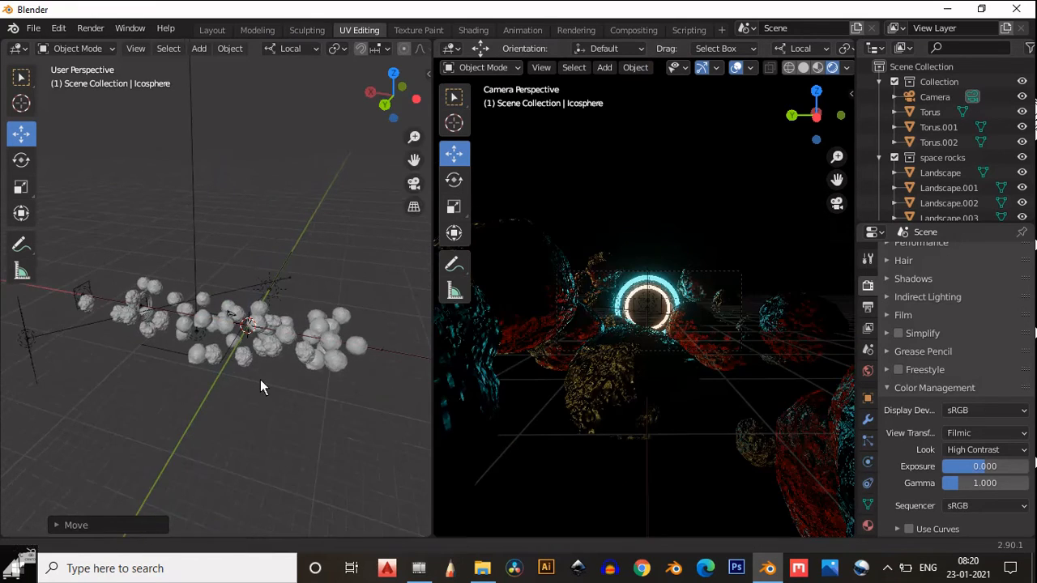
- Scale the icosphere down to a small fraction of its size
middle_click_drag(260, 379, 327, 380, "shift")
key("s")
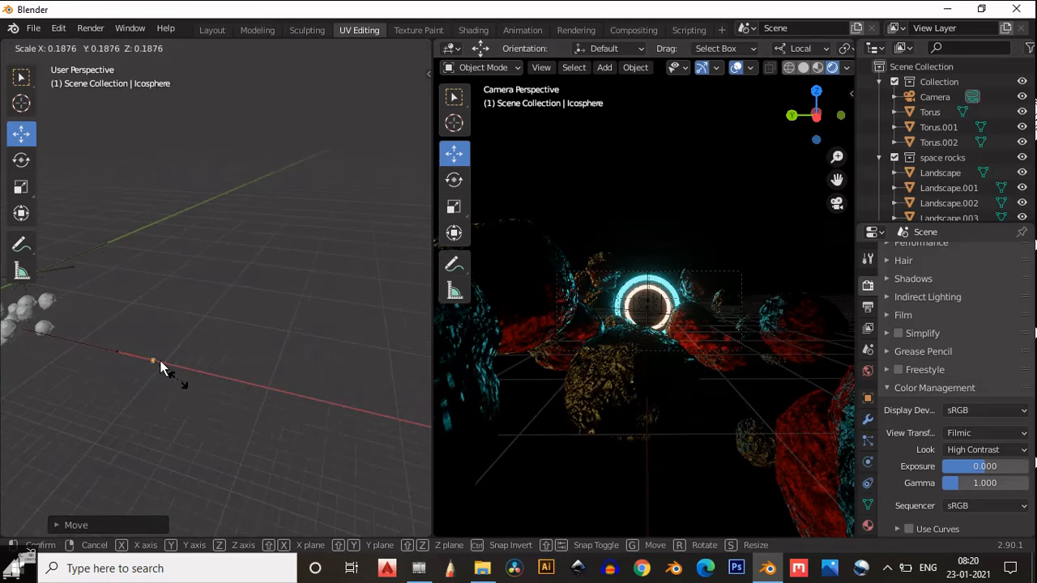
left_click(180, 366)
scroll(225, 361, "up", 2)
scroll(249, 361, "up", 3)
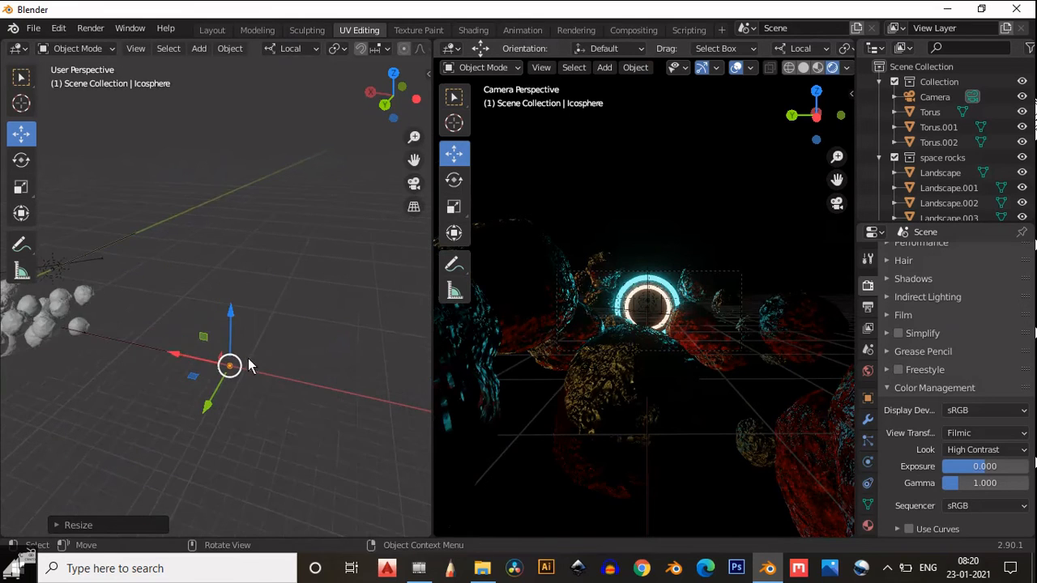
scroll(258, 382, "up", 1)
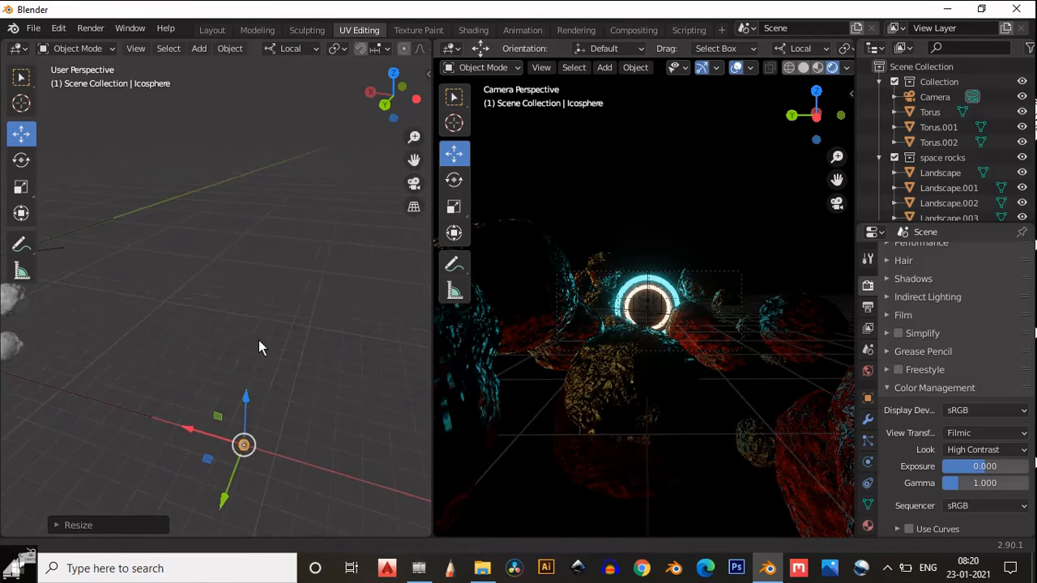
scroll(263, 350, "down", 3)
scroll(277, 372, "up", 4)
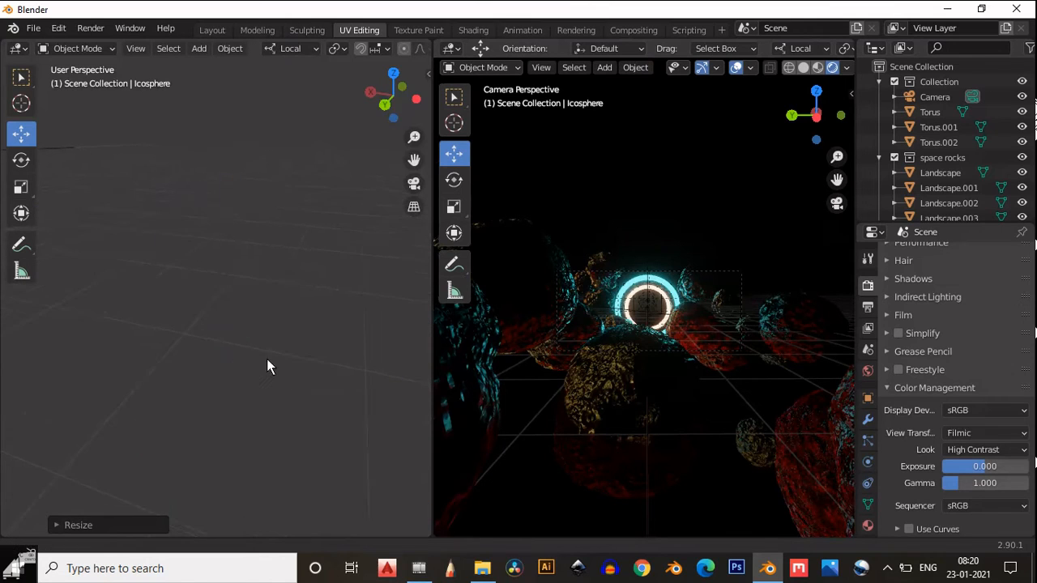
scroll(203, 304, "down", 5)
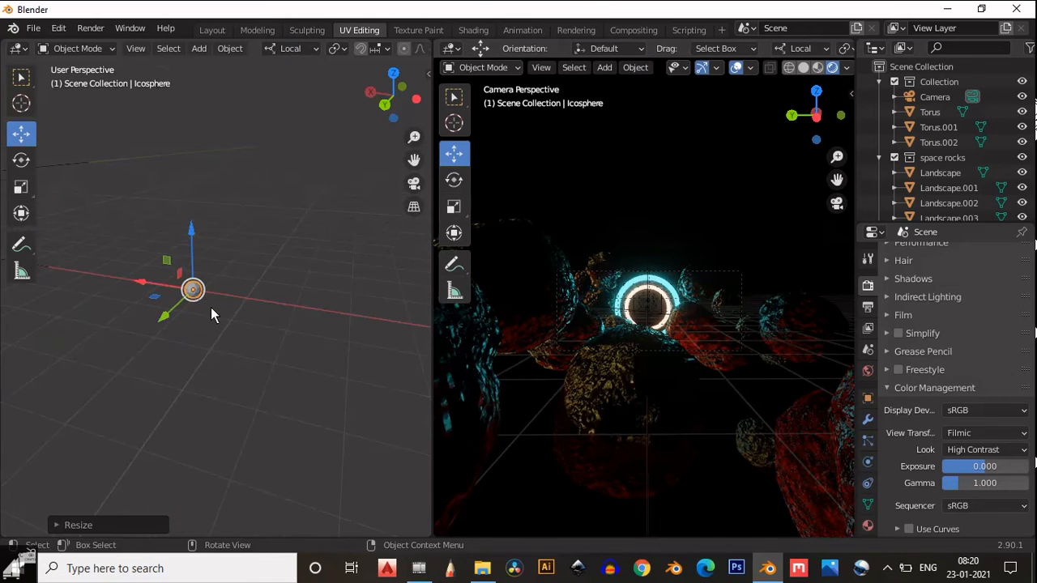
- Give the icosphere a new material and switch its surface shader to Emission
scroll(256, 290, "up", 3)
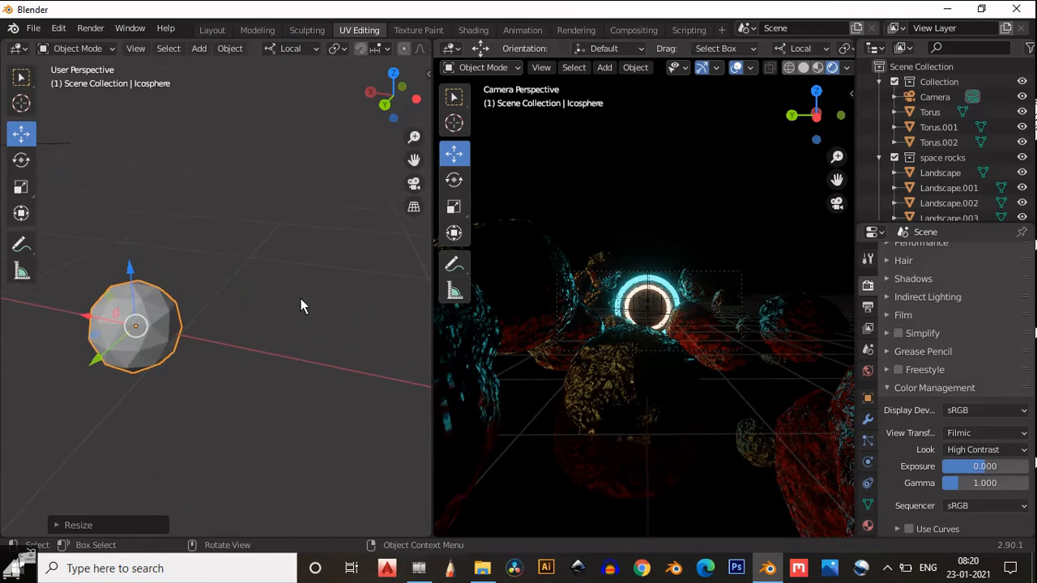
left_click(868, 419)
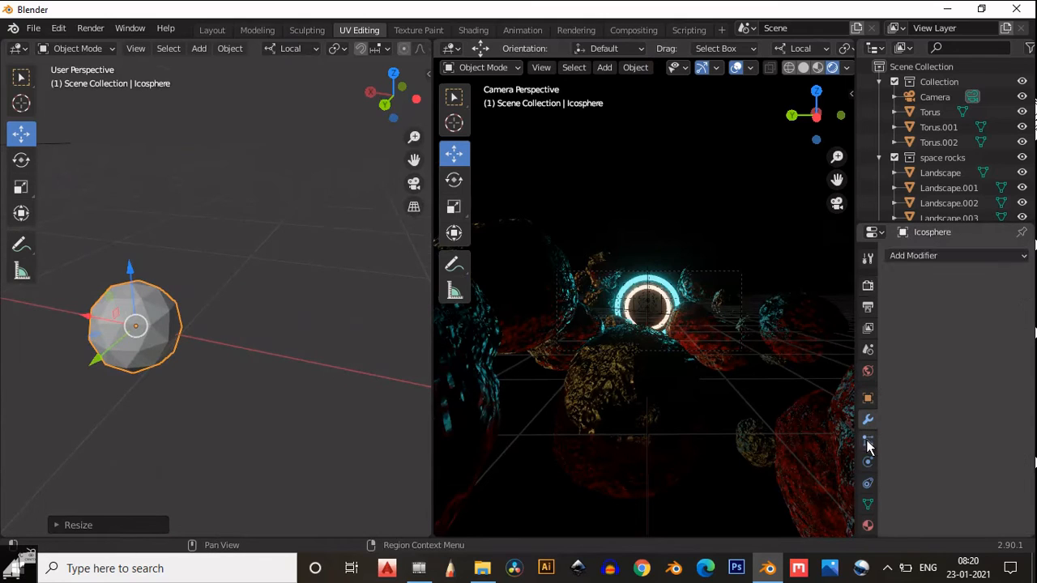
left_click(867, 525)
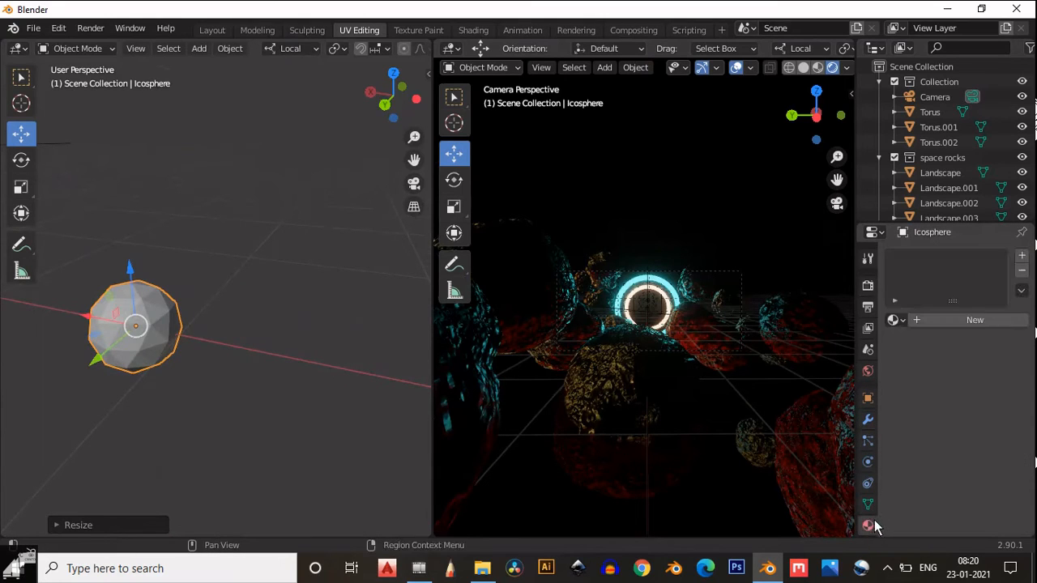
left_click(971, 321)
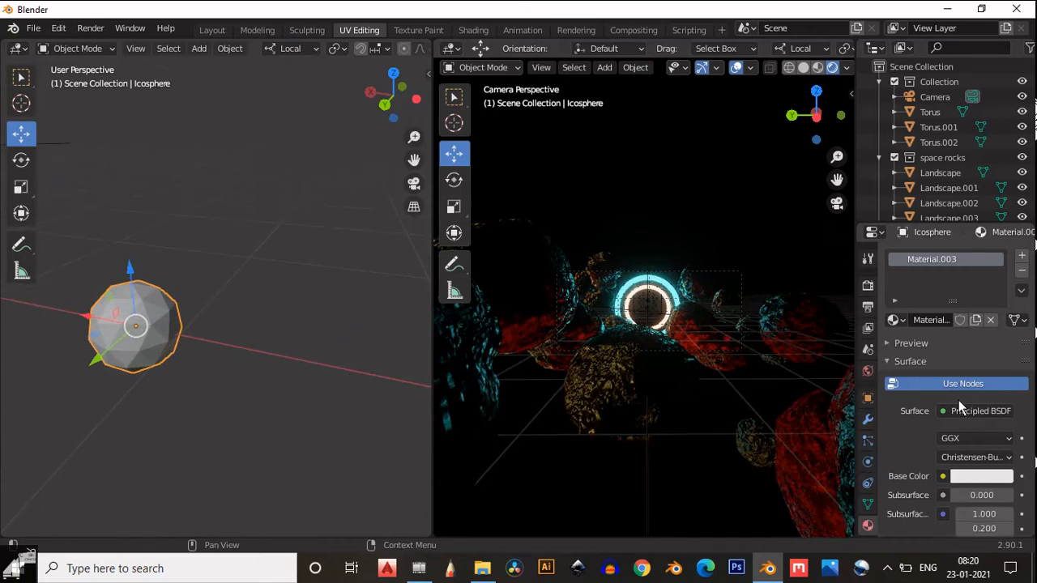
left_click(981, 410)
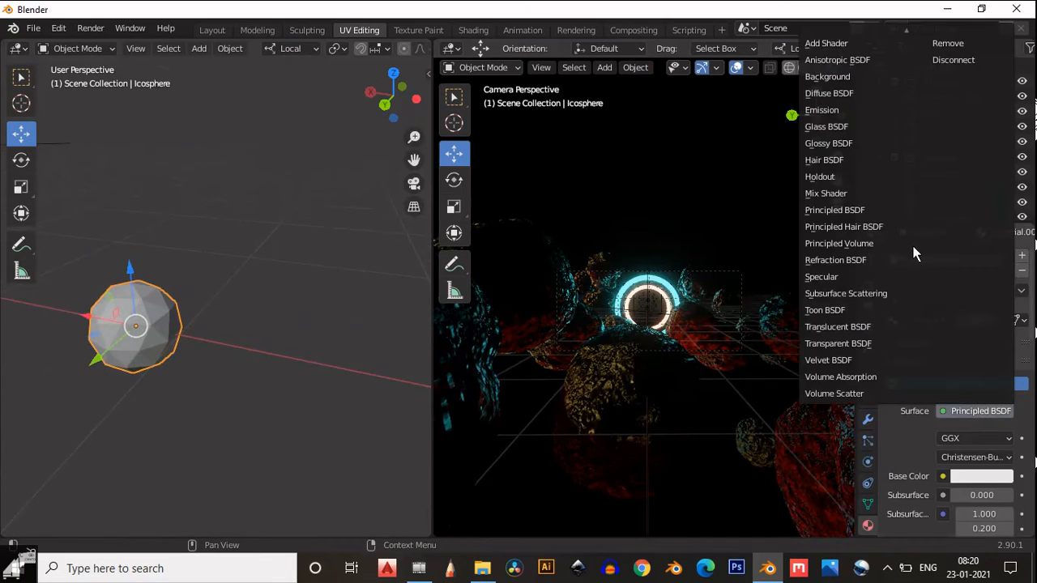
left_click(848, 109)
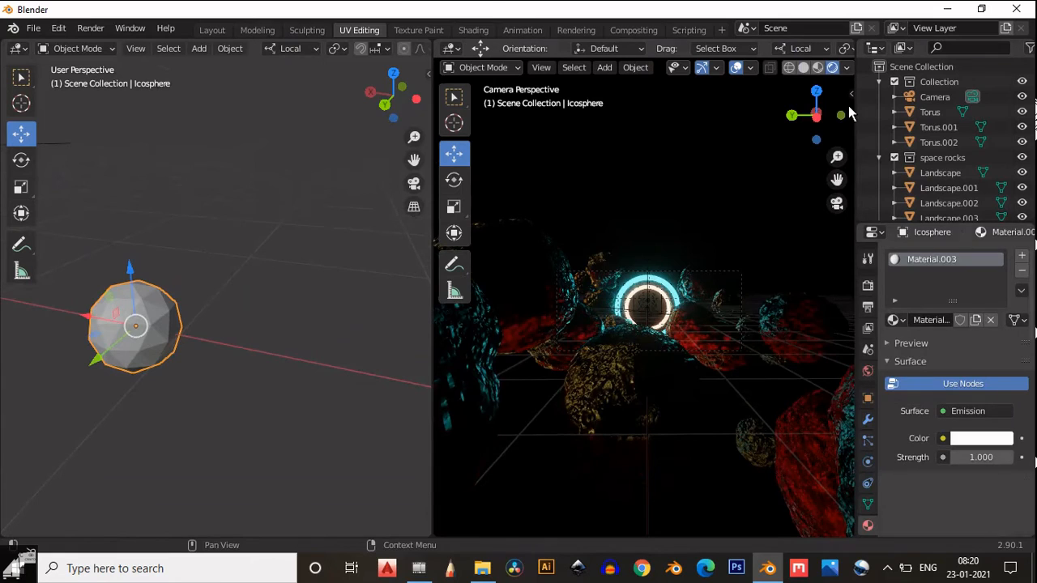
- Set the icosphere's emission color to a bright blue and its strength to 4
left_click(976, 439)
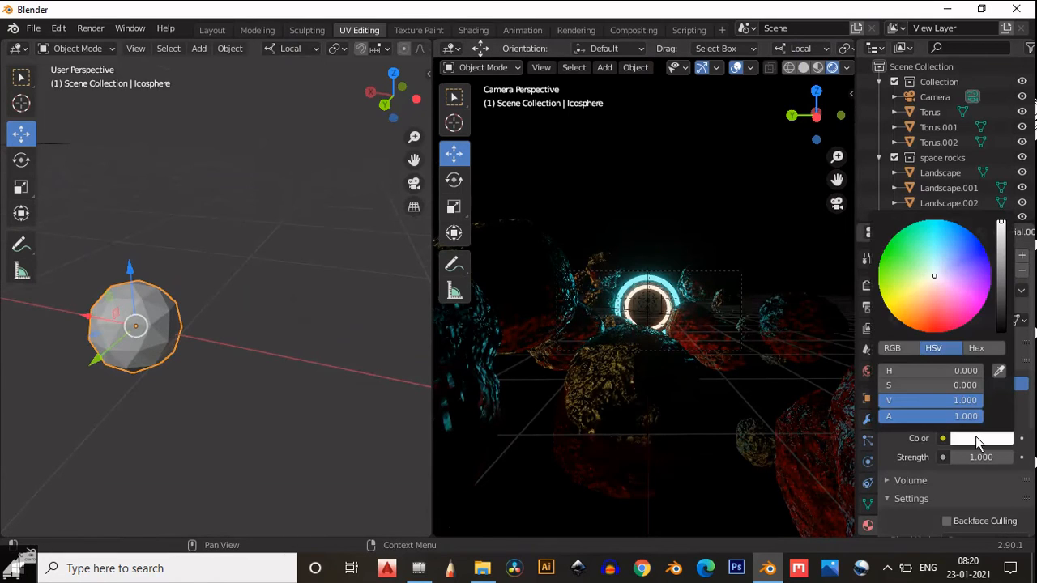
left_click(969, 244)
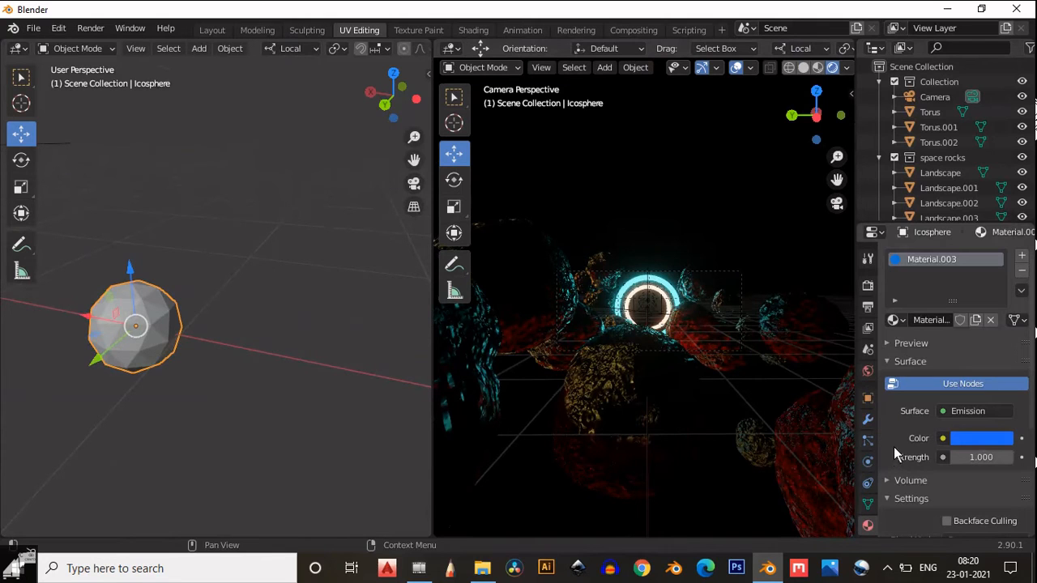
left_click(994, 459)
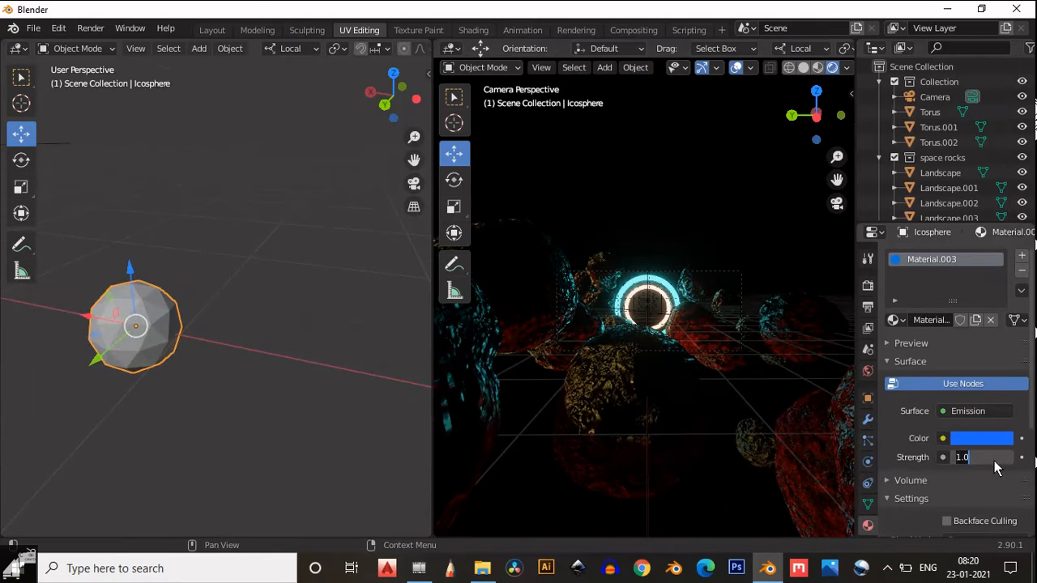
type("4")
key("Return")
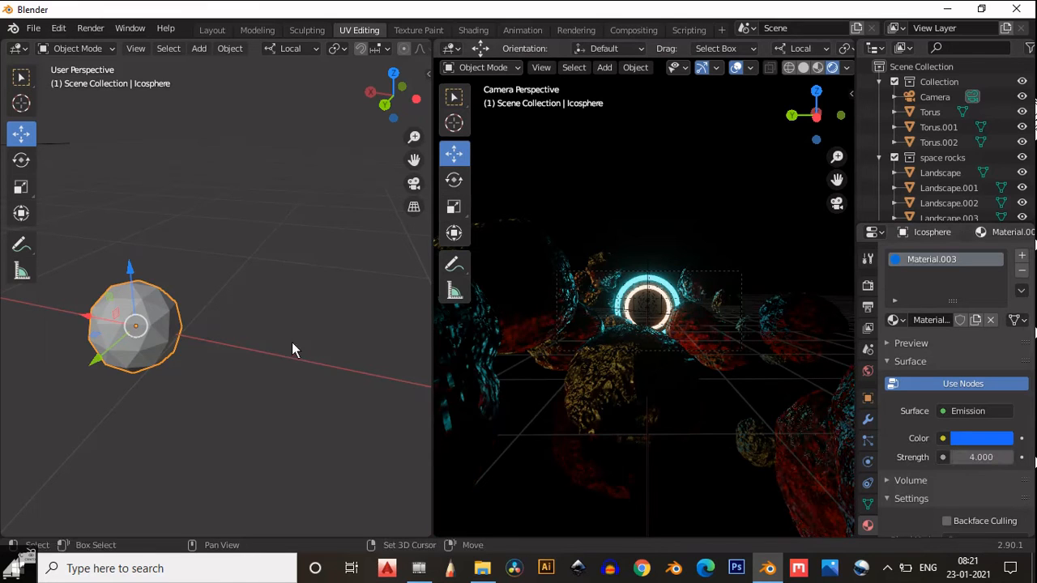
- Leave the camera view in the rendered viewport and examine the glow of the icosphere up close
middle_click_drag(291, 342, 339, 347, "shift")
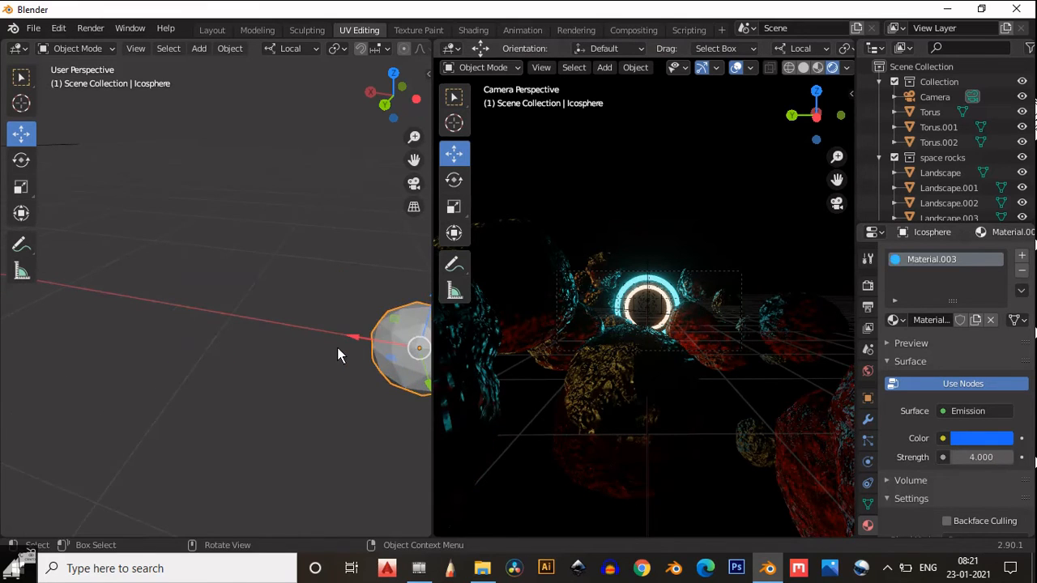
left_click(836, 203)
middle_click_drag(709, 316, 813, 530)
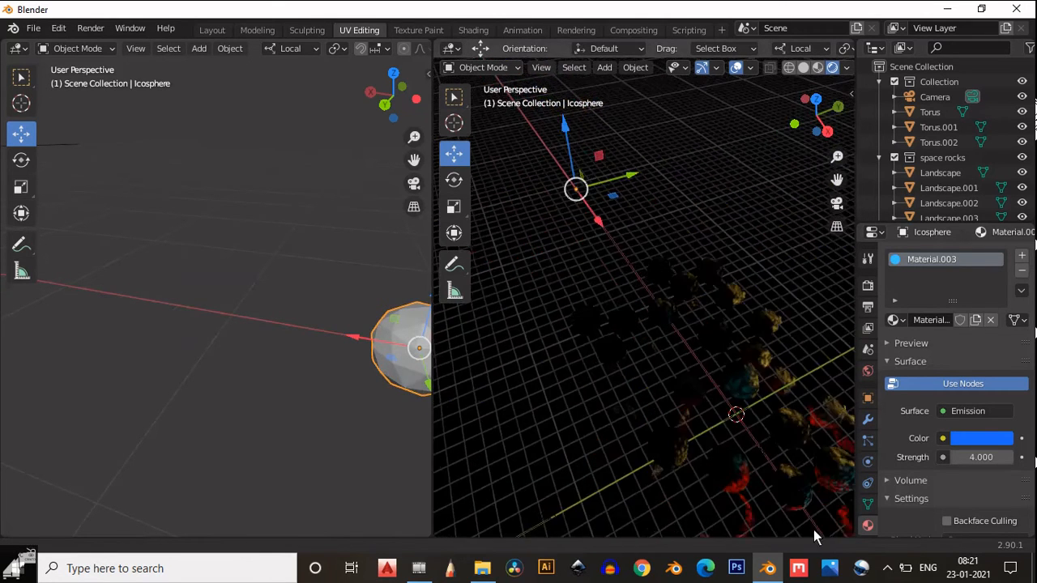
scroll(583, 207, "up", 5)
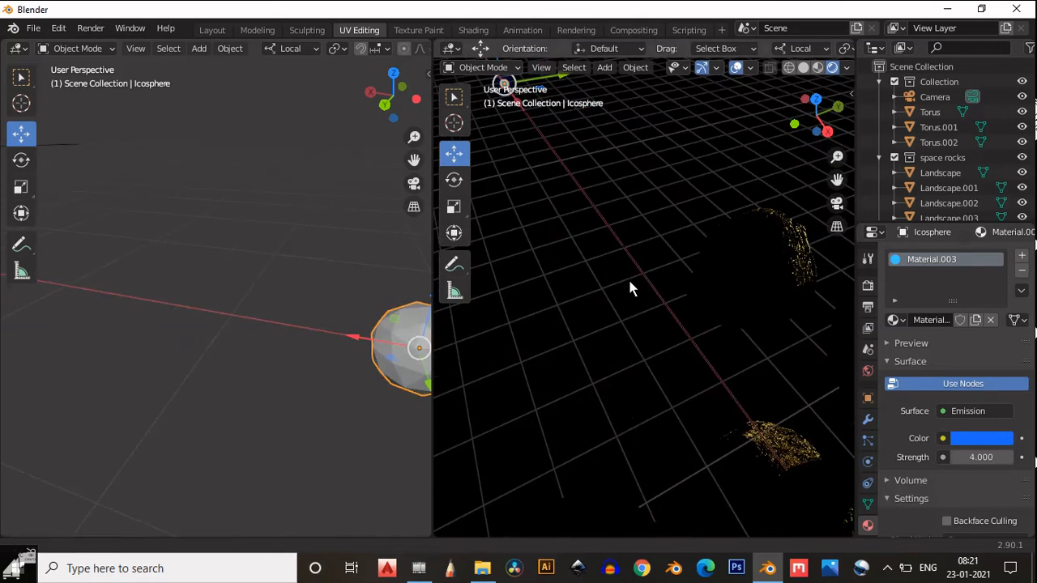
middle_click_drag(630, 281, 722, 468, "shift")
scroll(723, 468, "down", 3)
scroll(606, 253, "up", 3)
middle_click_drag(633, 320, 654, 354, "shift")
scroll(633, 315, "up", 1)
scroll(209, 254, "down", 7)
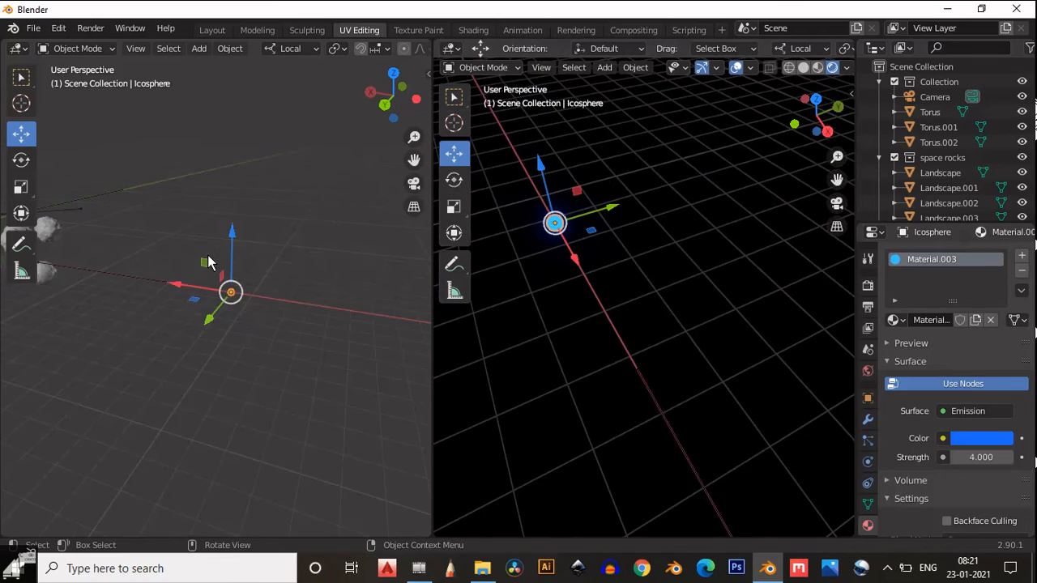
- Add an emitter particle system to the outer torus ring (Torus.002) and set its particle number to 10000
scroll(174, 252, "down", 3)
middle_click_drag(277, 324, 180, 374, "shift")
scroll(204, 375, "up", 4)
middle_click_drag(283, 388, 194, 322, "shift")
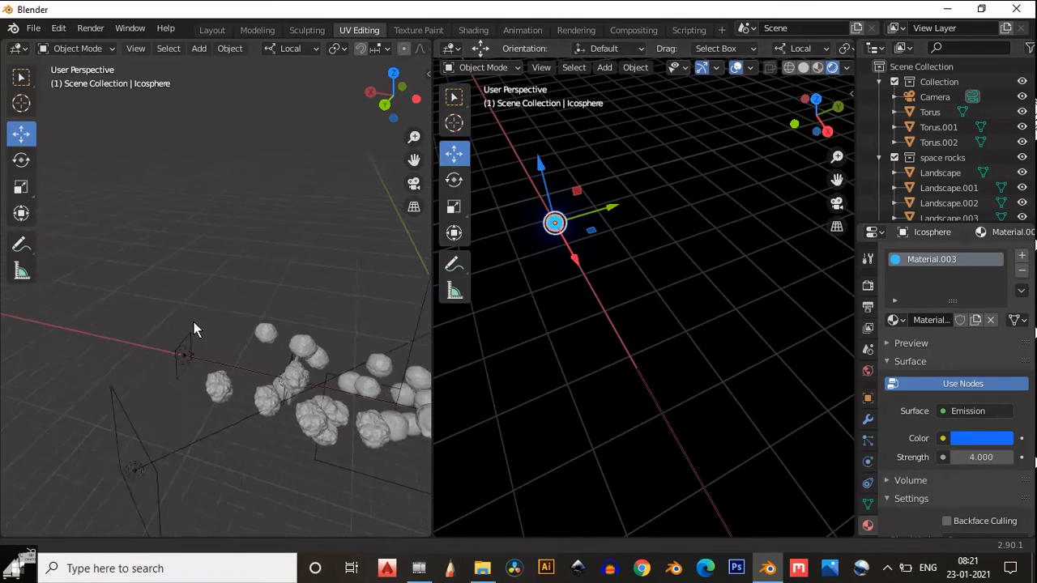
scroll(261, 393, "up", 5)
middle_click_drag(300, 407, 118, 366)
left_click(204, 375)
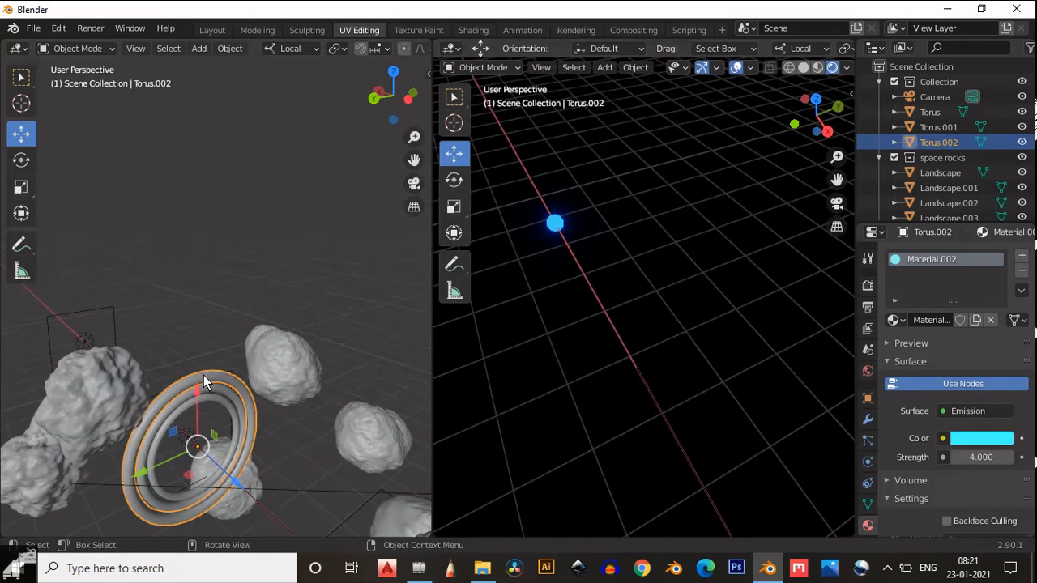
left_click(867, 439)
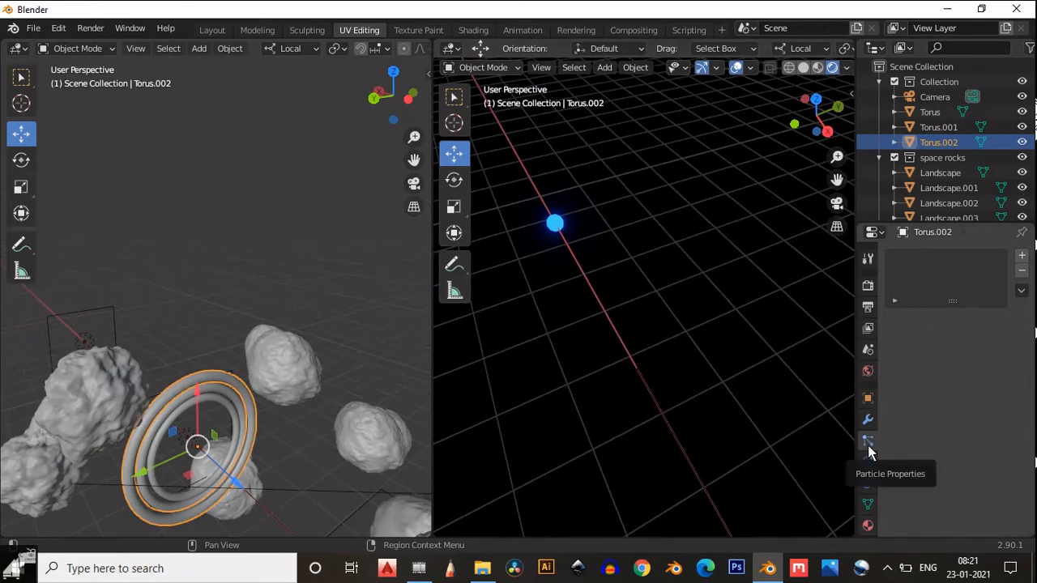
left_click(1023, 257)
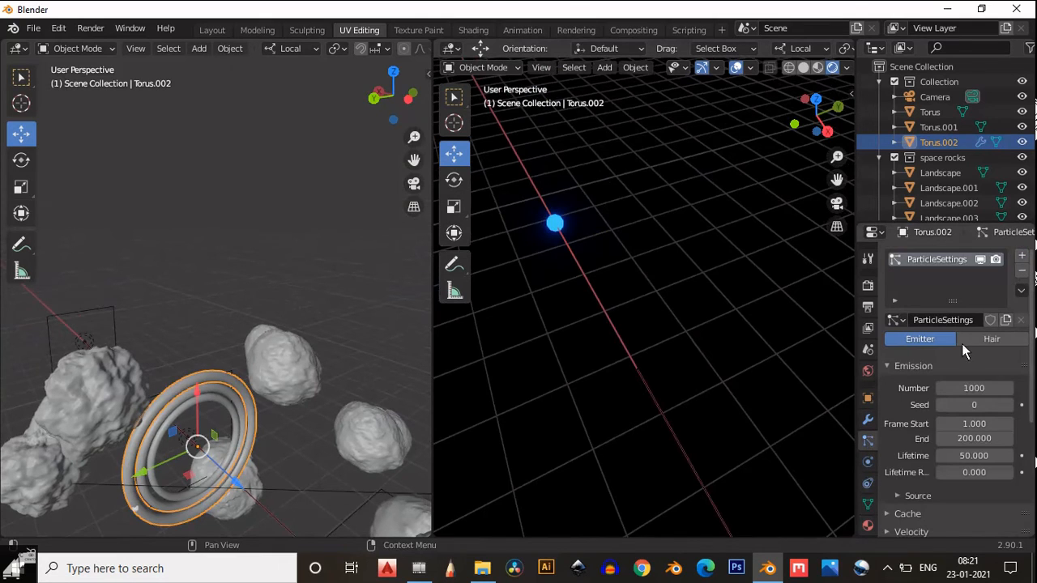
scroll(963, 401, "down", 1)
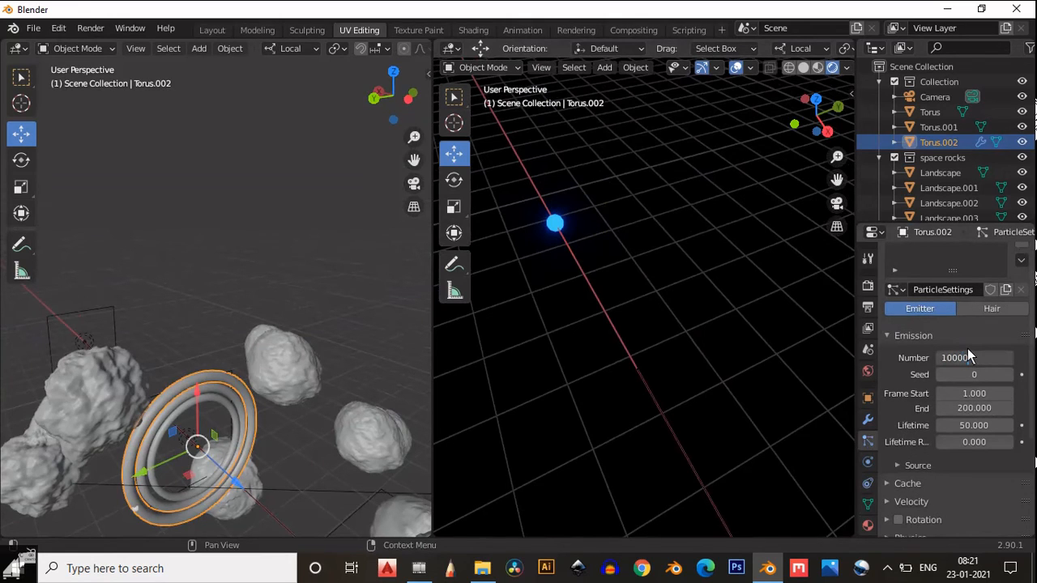
key("Return")
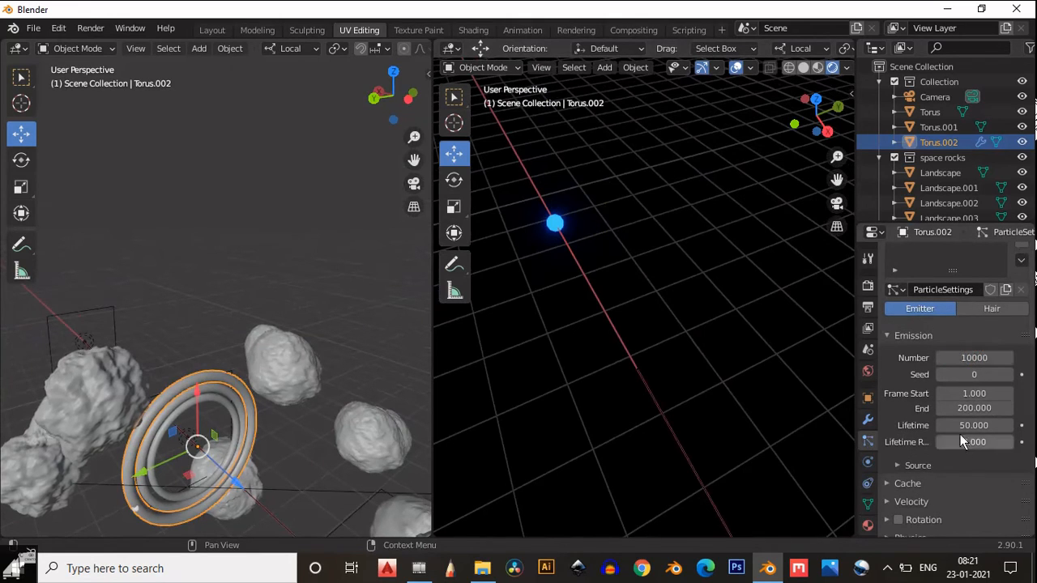
- Render the ring's particles as Object, using the Icosphere as the instance object
scroll(931, 462, "down", 4)
left_click(890, 435)
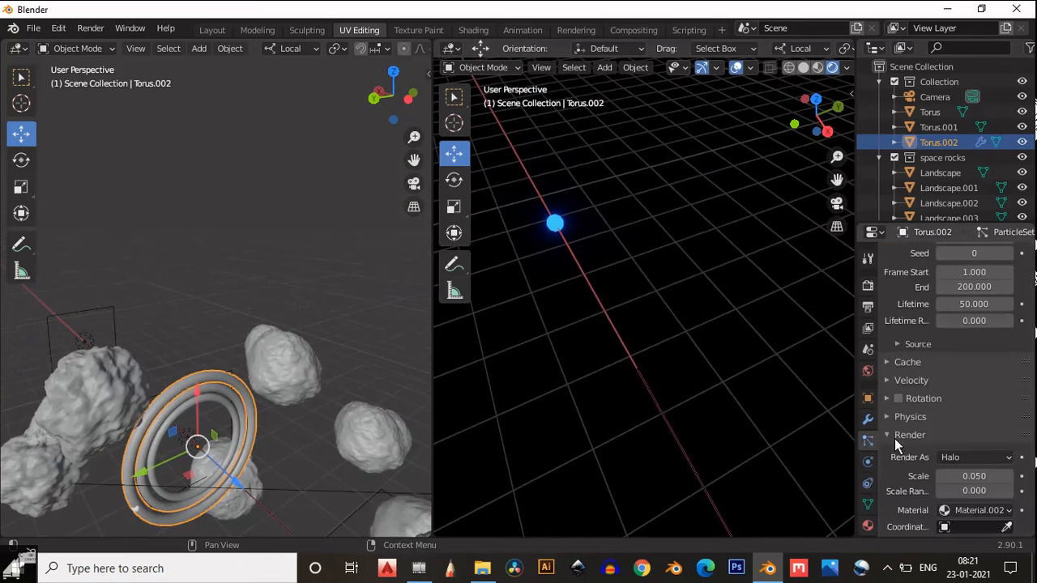
scroll(905, 447, "down", 5)
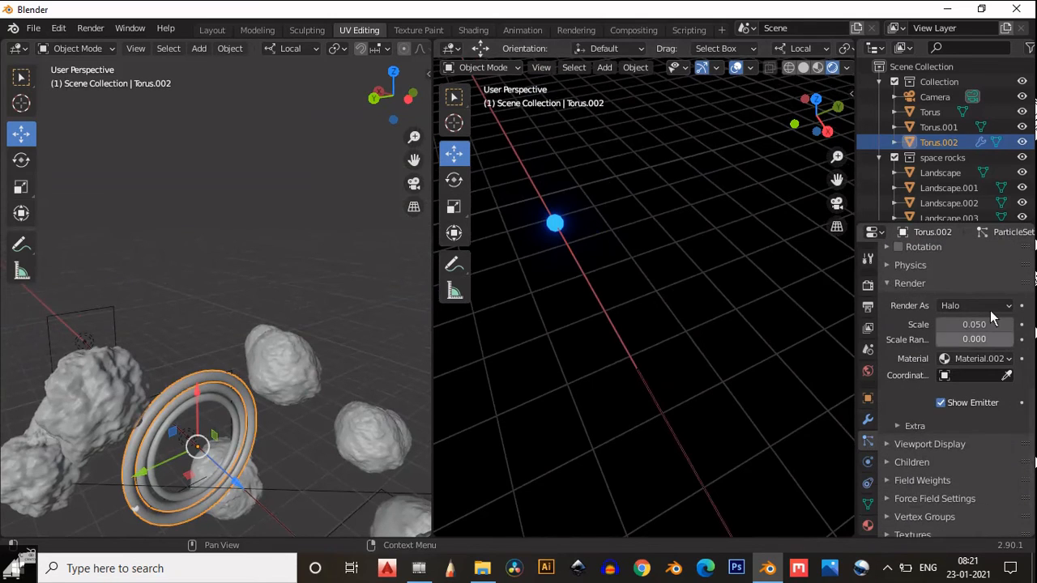
left_click(1007, 307)
left_click(920, 286)
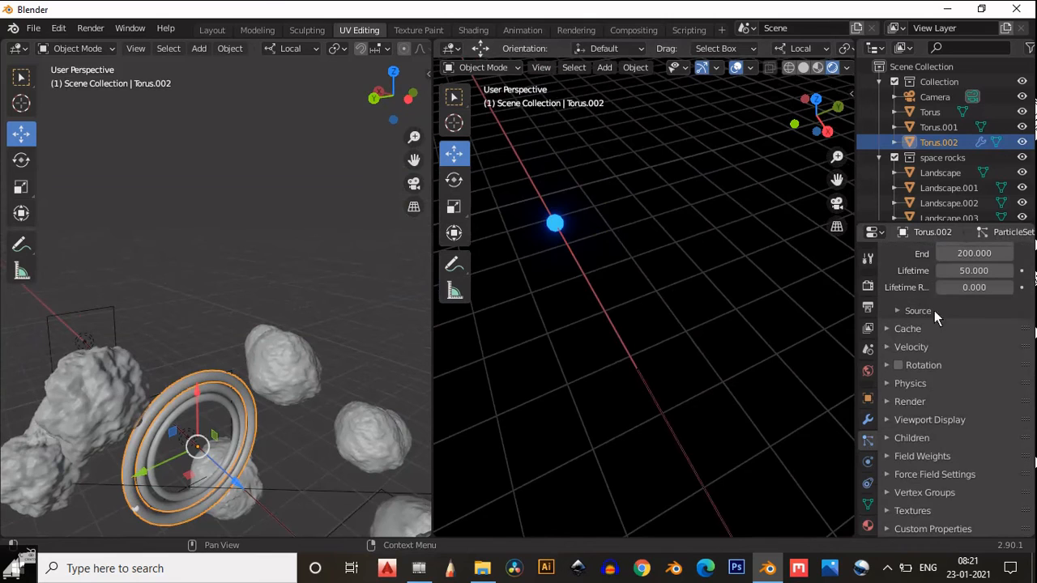
left_click(893, 401)
scroll(980, 429, "down", 2)
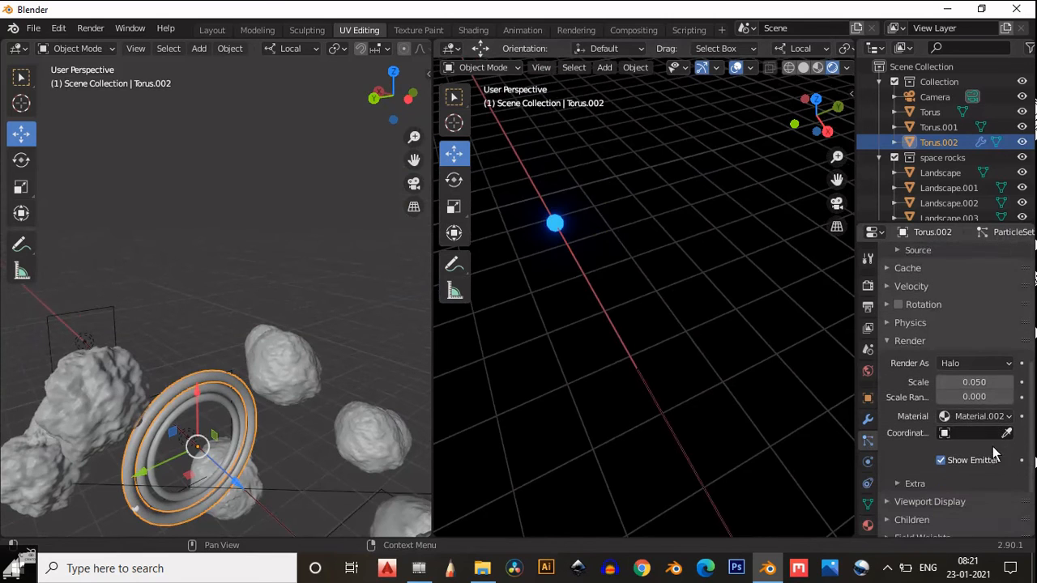
left_click(980, 365)
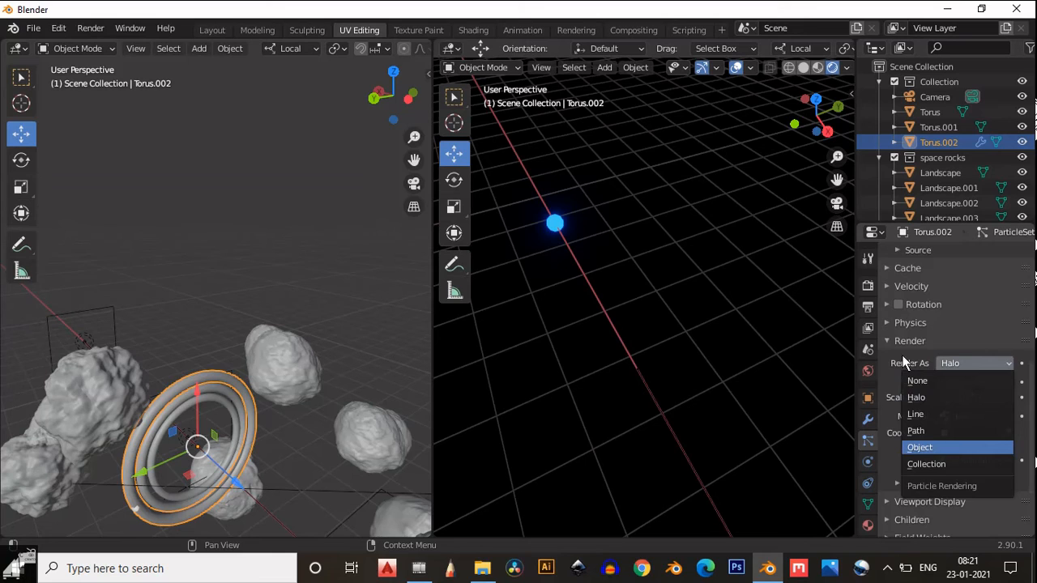
left_click(954, 446)
left_click(976, 477)
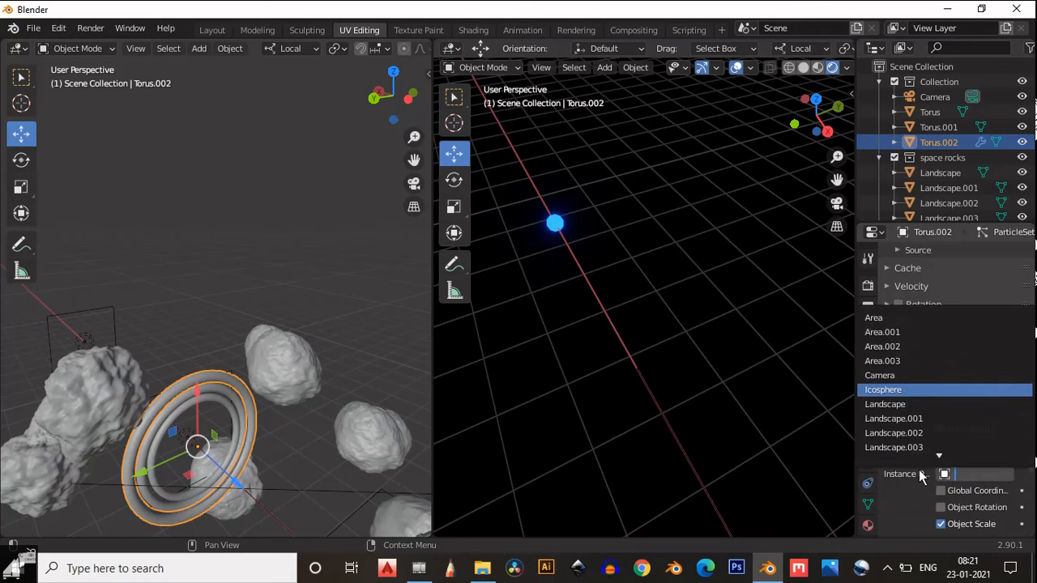
left_click(905, 390)
- Set the Gravity field weight of the ring's particle system to 0
scroll(939, 458, "down", 4)
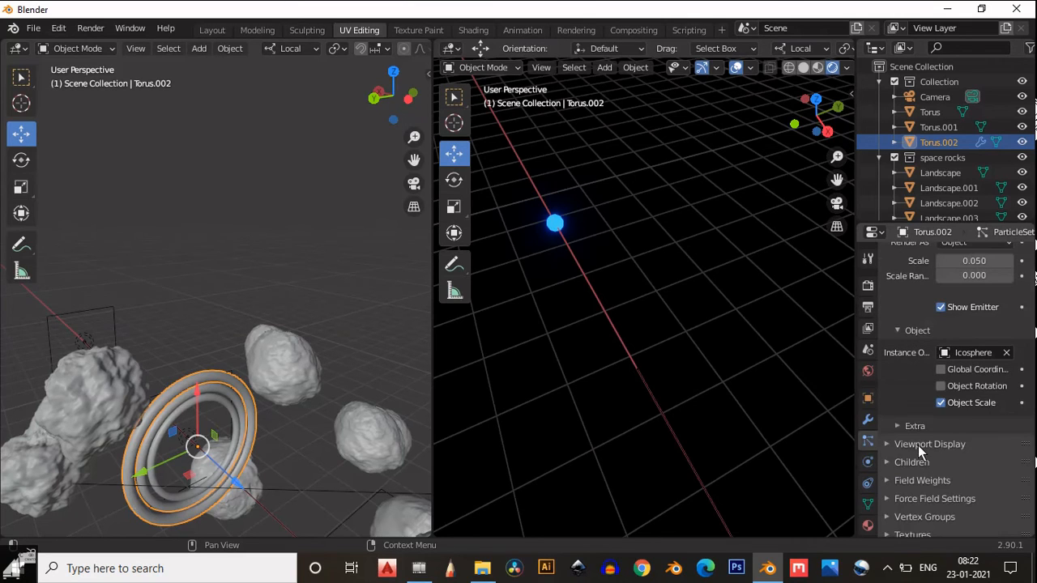
scroll(908, 482, "down", 1)
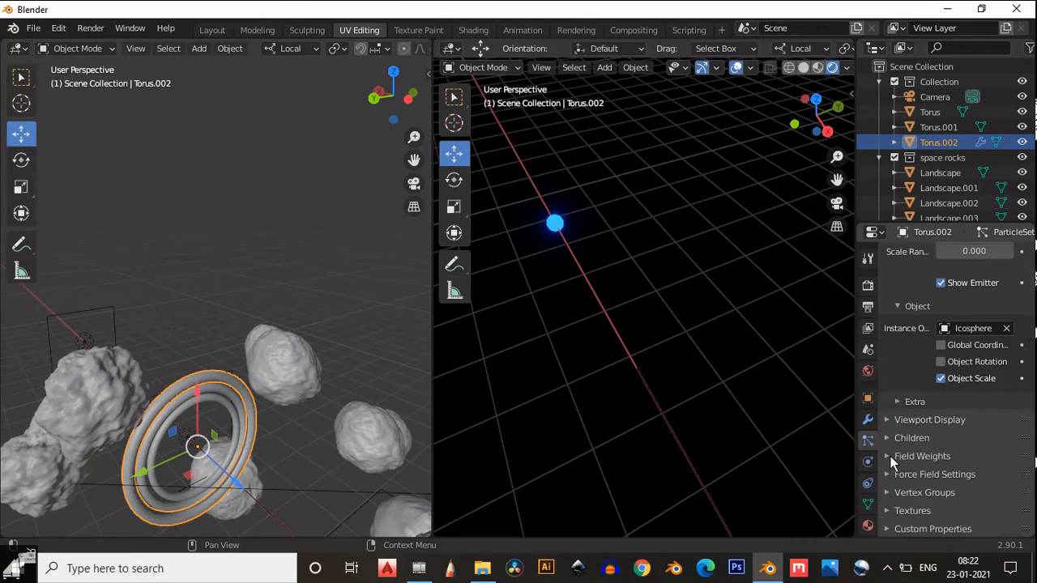
left_click(893, 479)
scroll(893, 475, "down", 3)
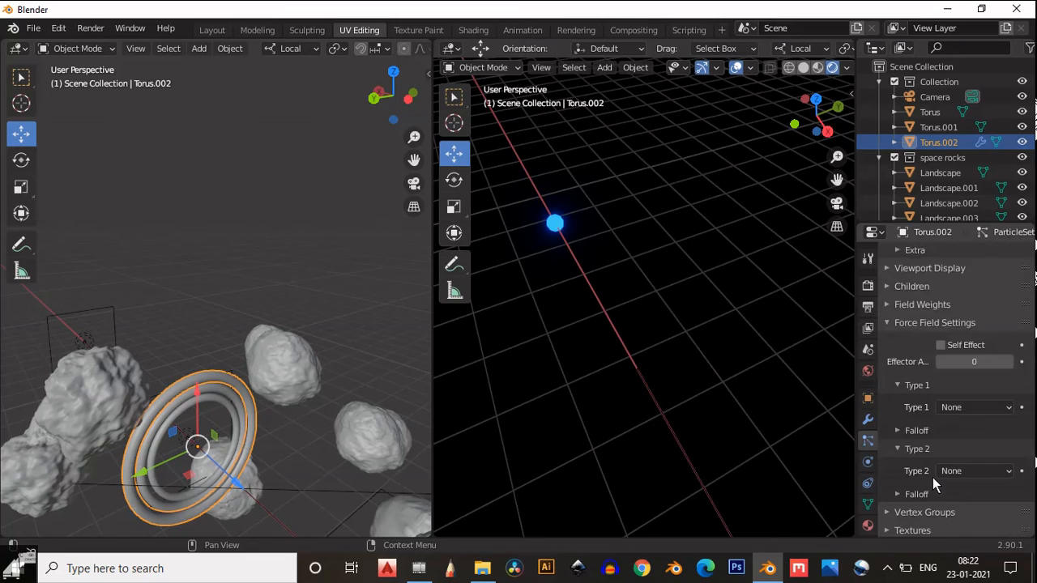
left_click(886, 365)
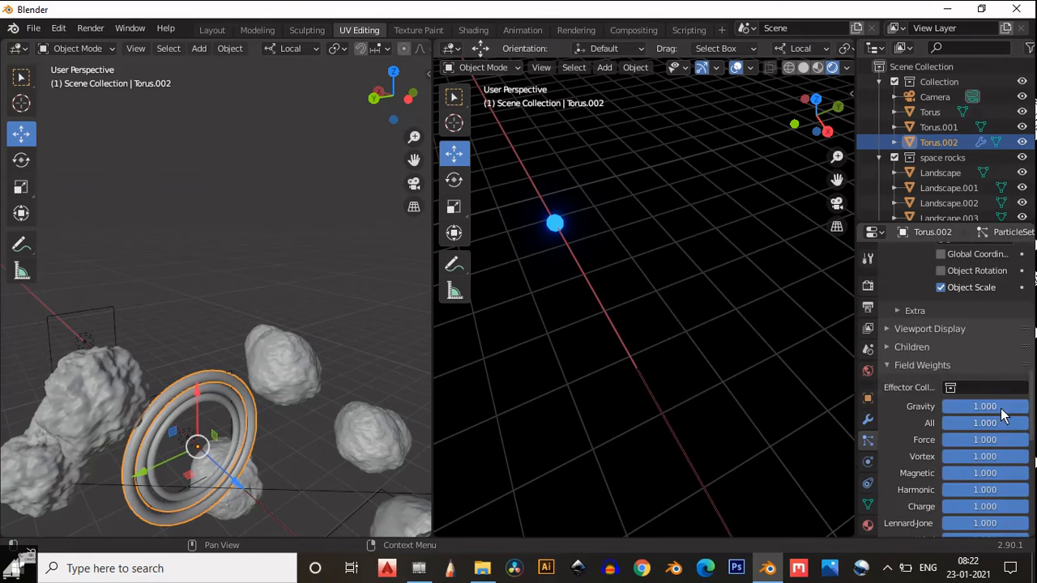
left_click_drag(985, 404, 824, 403)
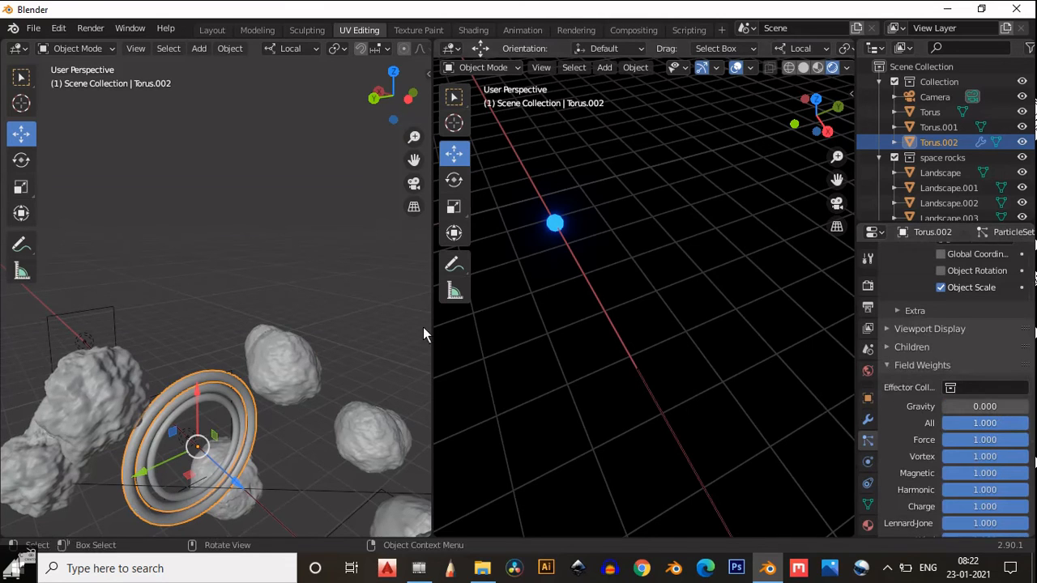
- Play the animation in the Layout workspace and inspect the particles emitted around the ring from outside the camera view
left_click(211, 30)
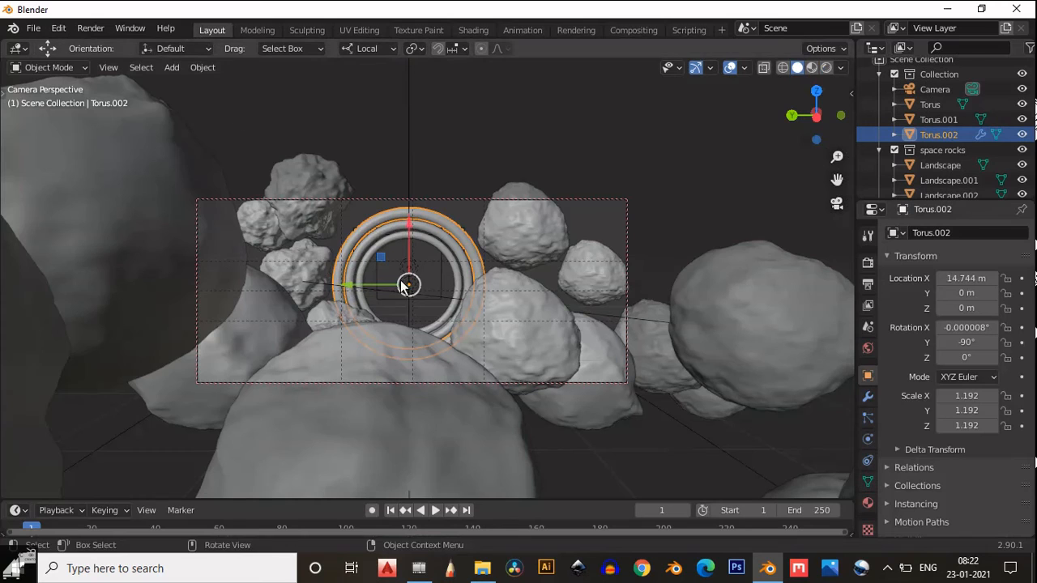
left_click(435, 511)
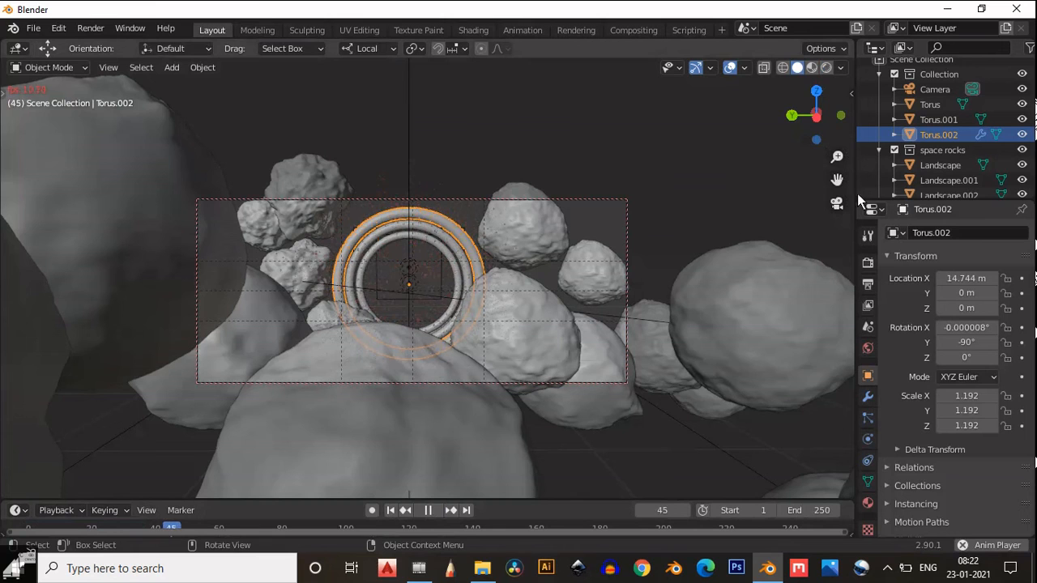
left_click(837, 202)
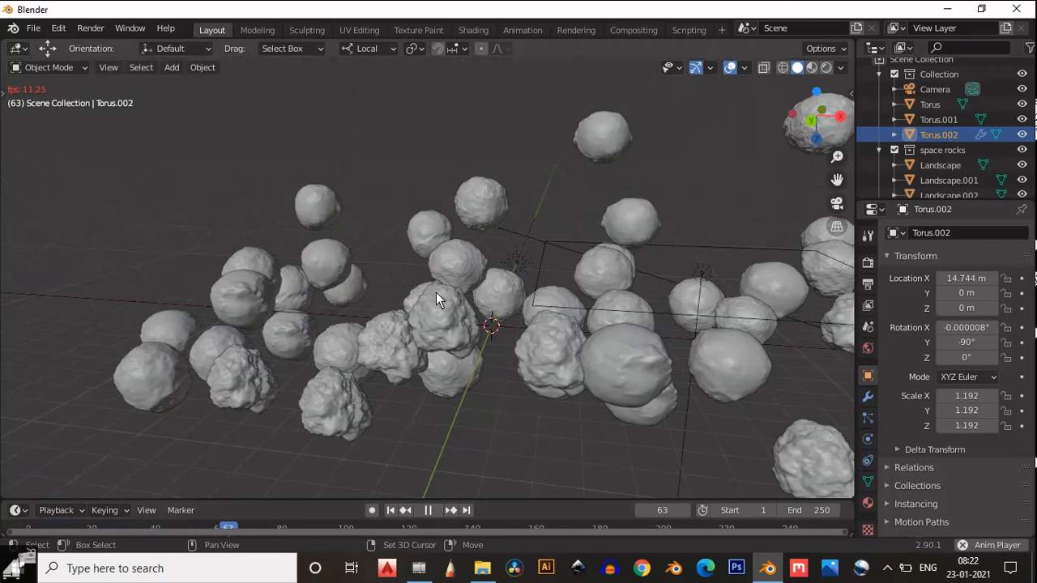
middle_click_drag(435, 292, 65, 262, "shift")
scroll(604, 300, "up", 1)
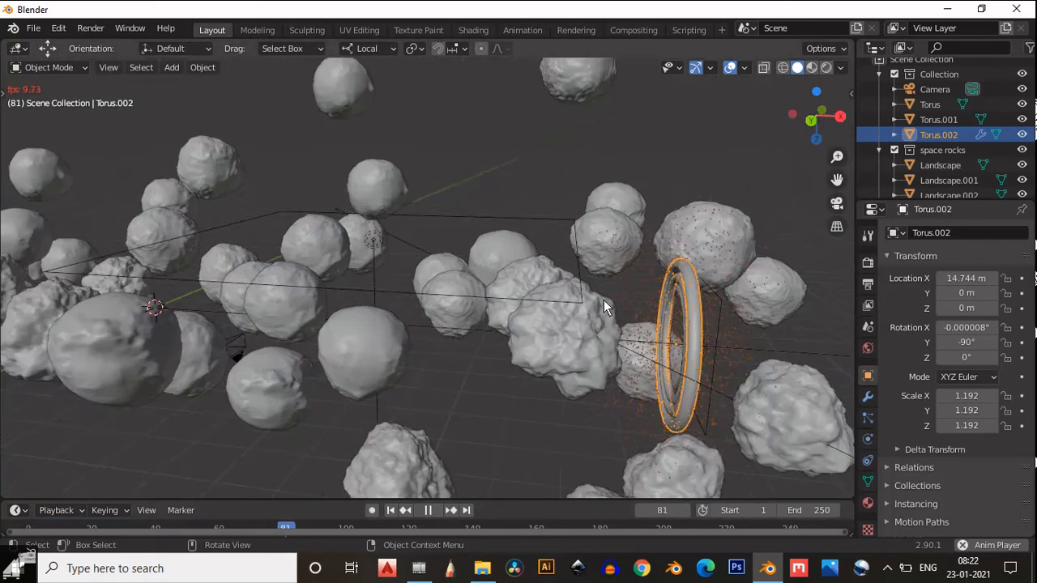
- Examine the icosphere particles around the torus rings up close and across the rock field while the animation plays
scroll(604, 300, "up", 3)
middle_click_drag(684, 330, 377, 313, "shift")
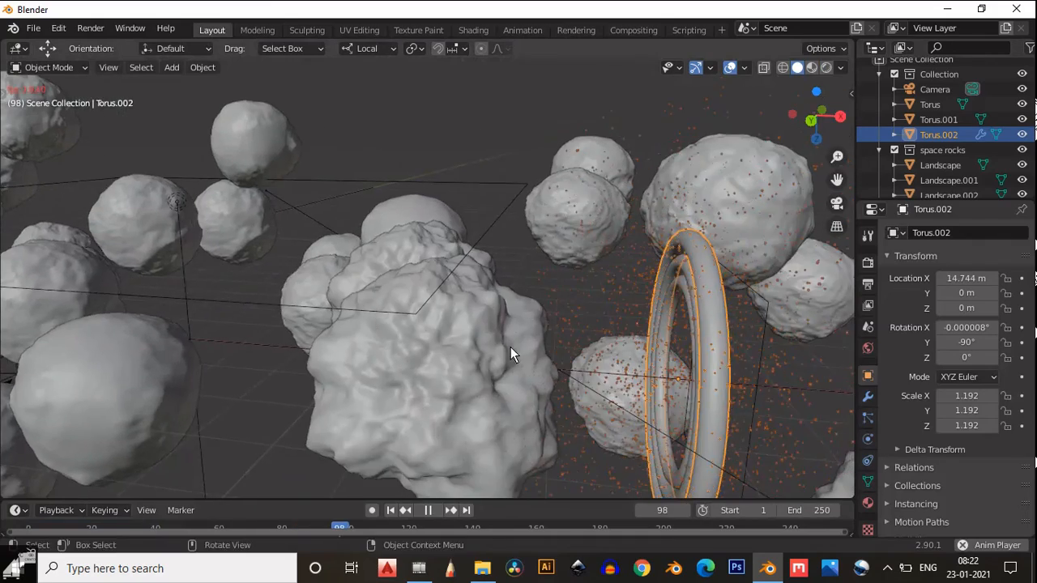
middle_click_drag(510, 347, 478, 304)
scroll(484, 299, "up", 5)
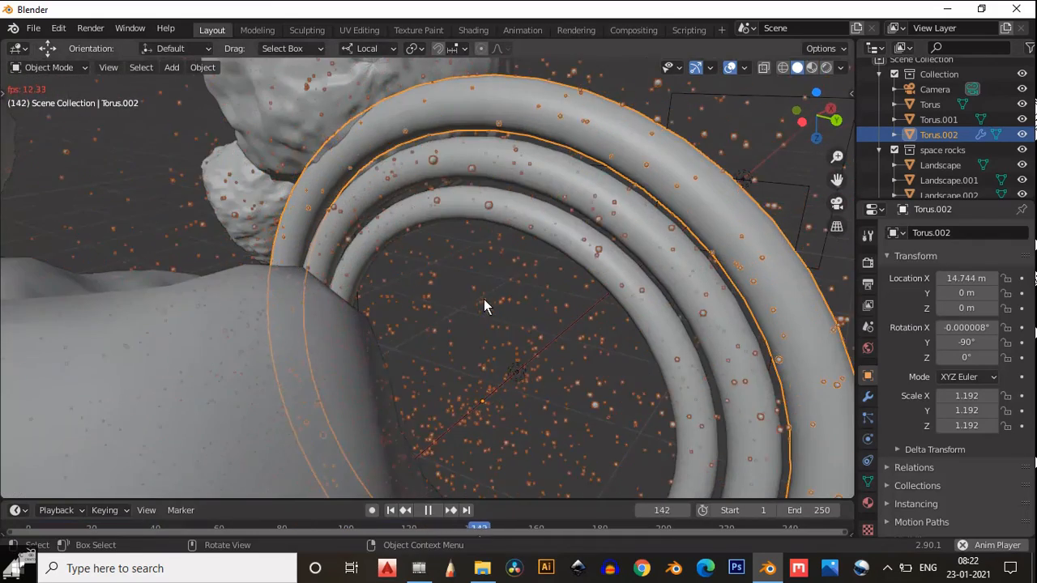
scroll(483, 299, "down", 6)
middle_click_drag(468, 315, 449, 329)
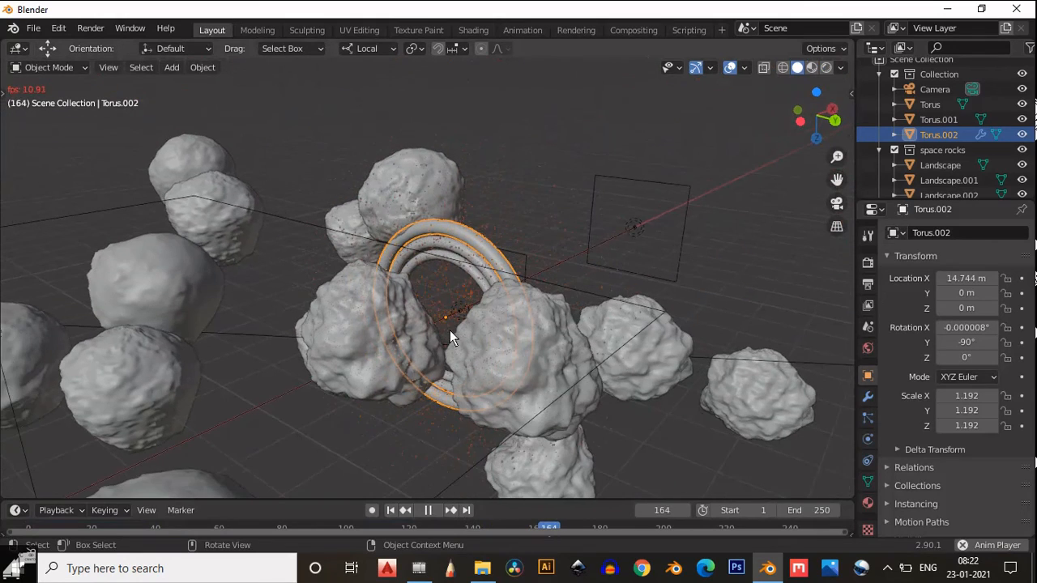
scroll(305, 342, "down", 4)
scroll(317, 349, "up", 2)
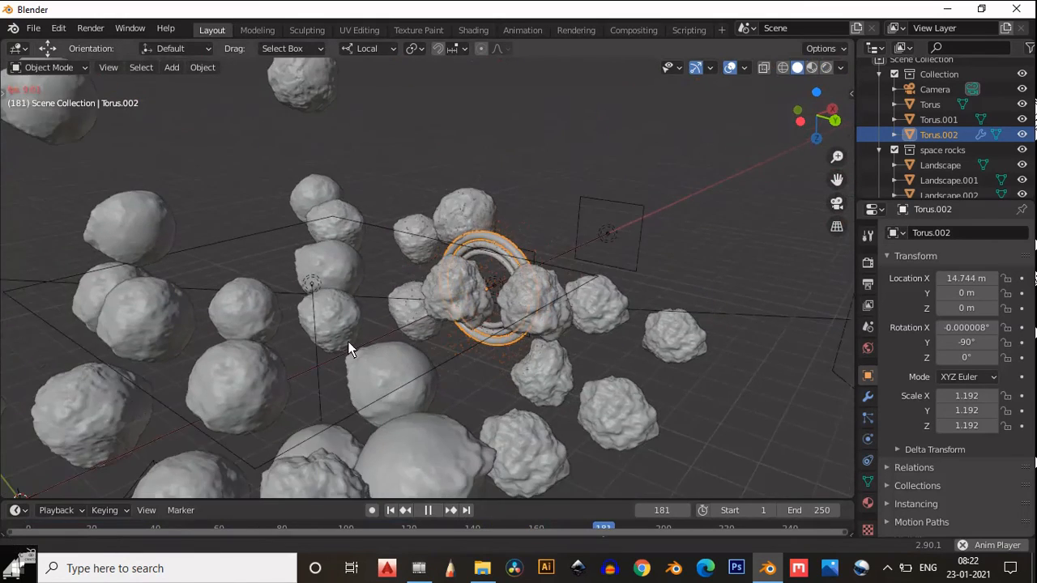
middle_click_drag(347, 341, 487, 318, "shift")
scroll(161, 366, "down", 2)
middle_click_drag(188, 355, 396, 267, "shift")
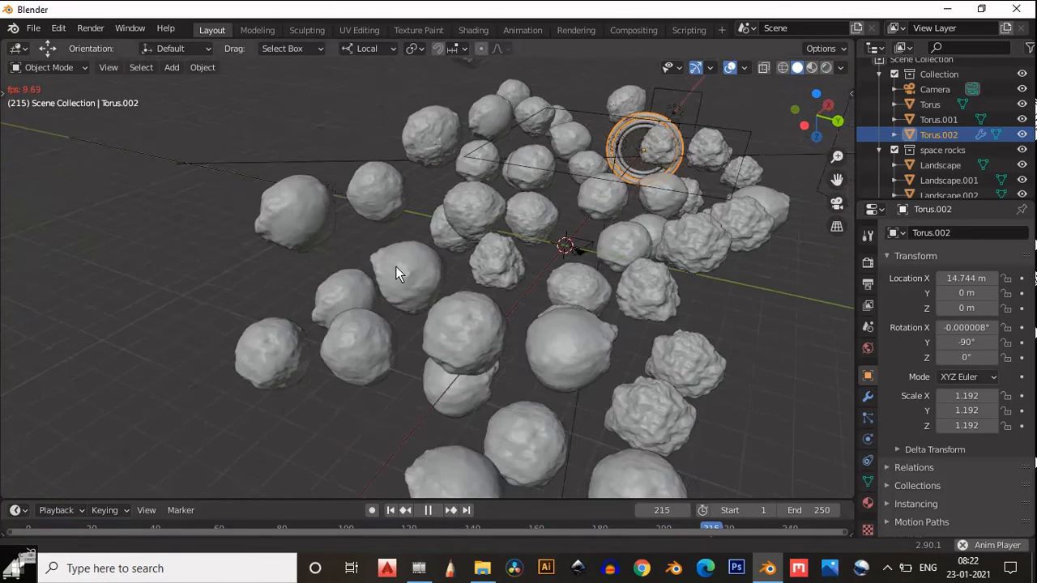
- Select the source icosphere far out on the X axis and scale it by 0.993
scroll(364, 335, "down", 3)
scroll(385, 354, "up", 1)
scroll(369, 401, "up", 1)
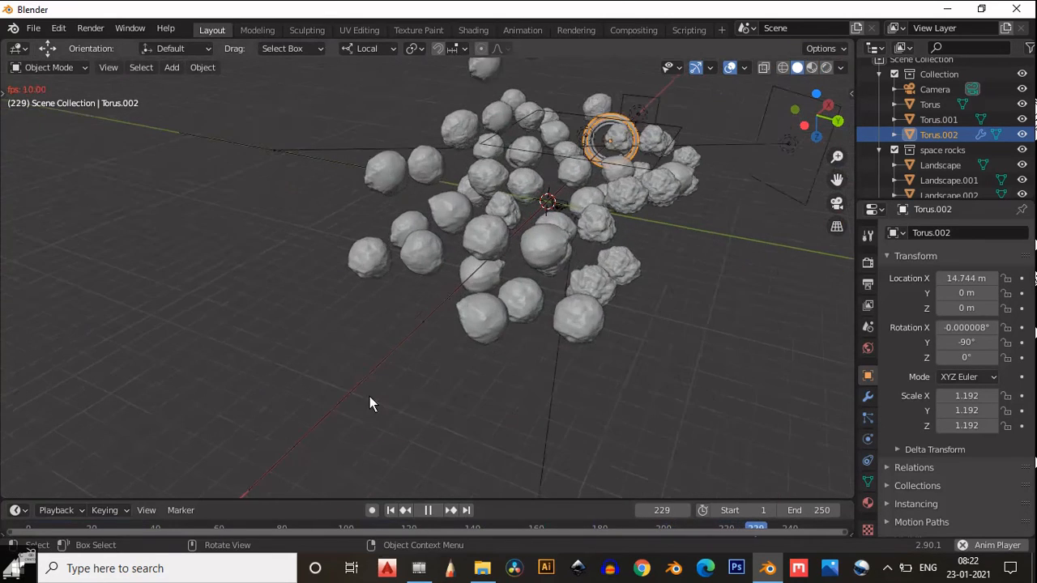
scroll(370, 399, "up", 1)
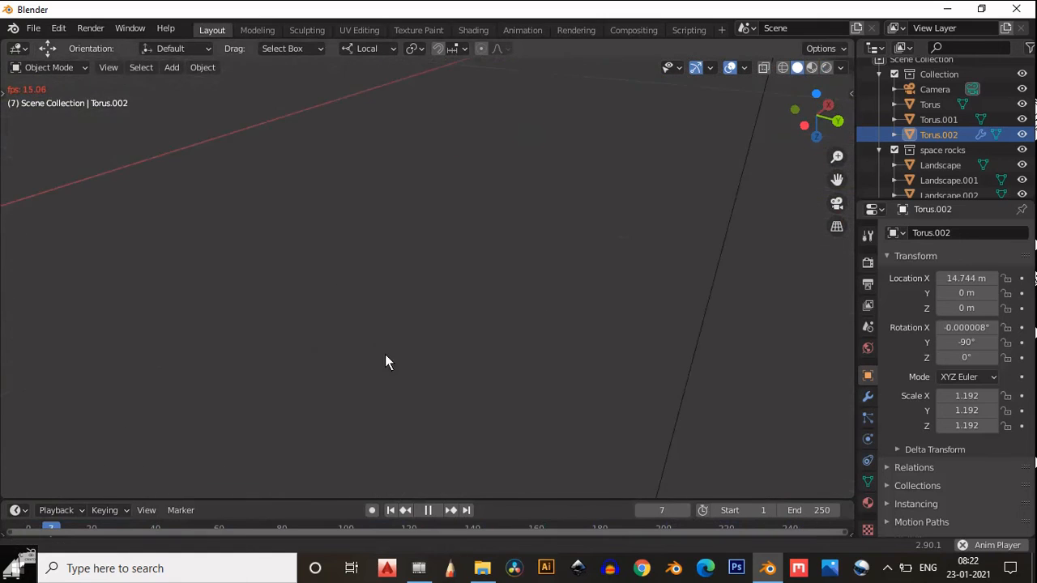
scroll(500, 420, "down", 5)
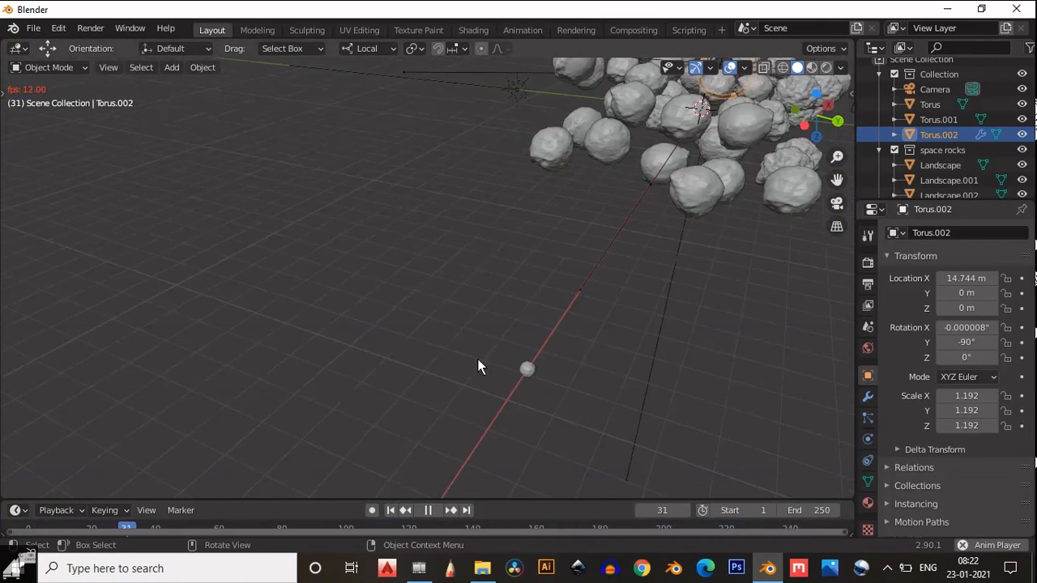
left_click(527, 370)
key("s")
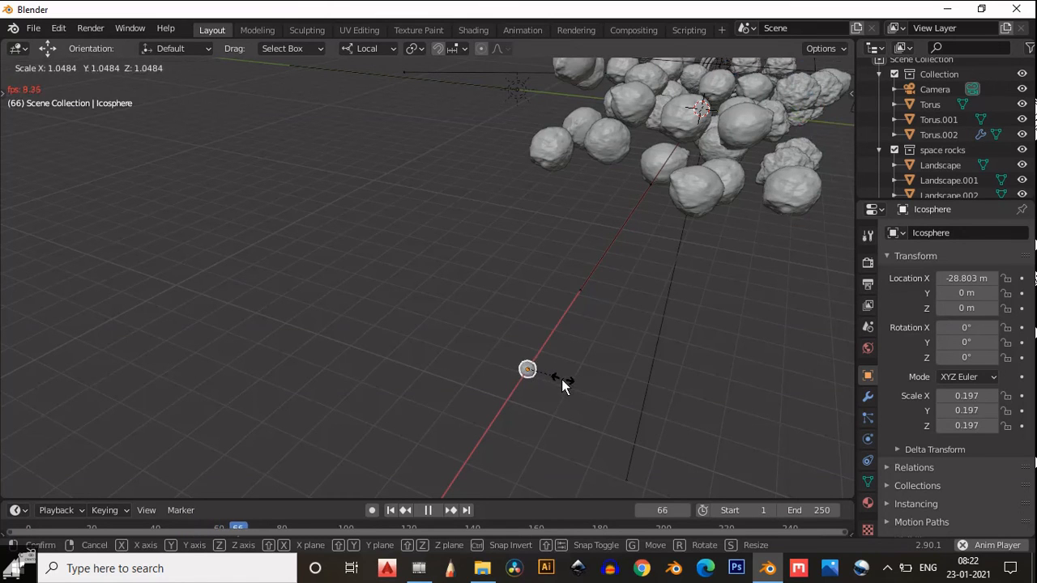
left_click(562, 384)
- Examine the resized particles around the rings at close range during playback
middle_click_drag(578, 279, 284, 494, "shift")
scroll(562, 268, "up", 8)
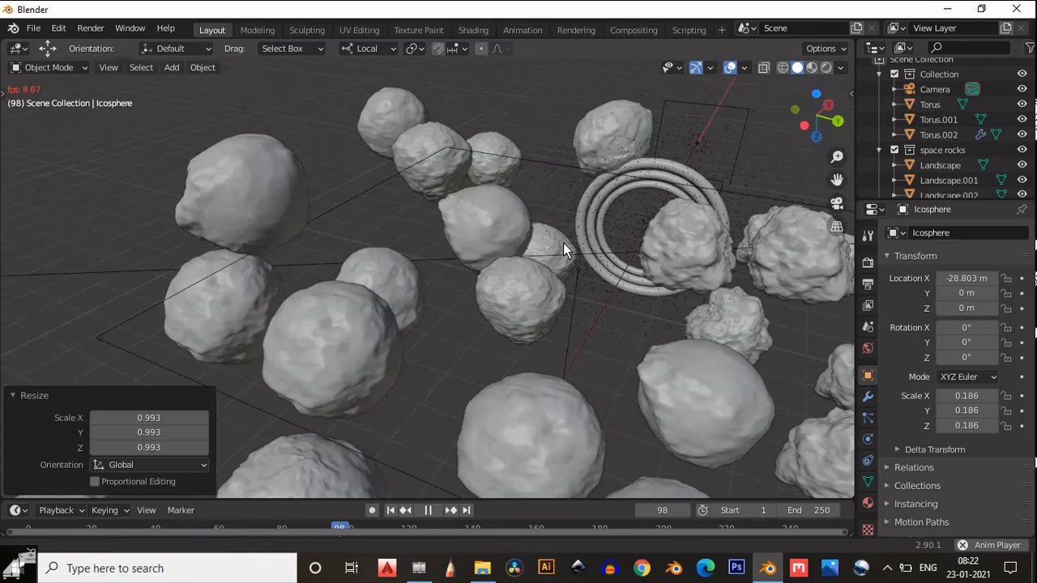
scroll(521, 251, "up", 10)
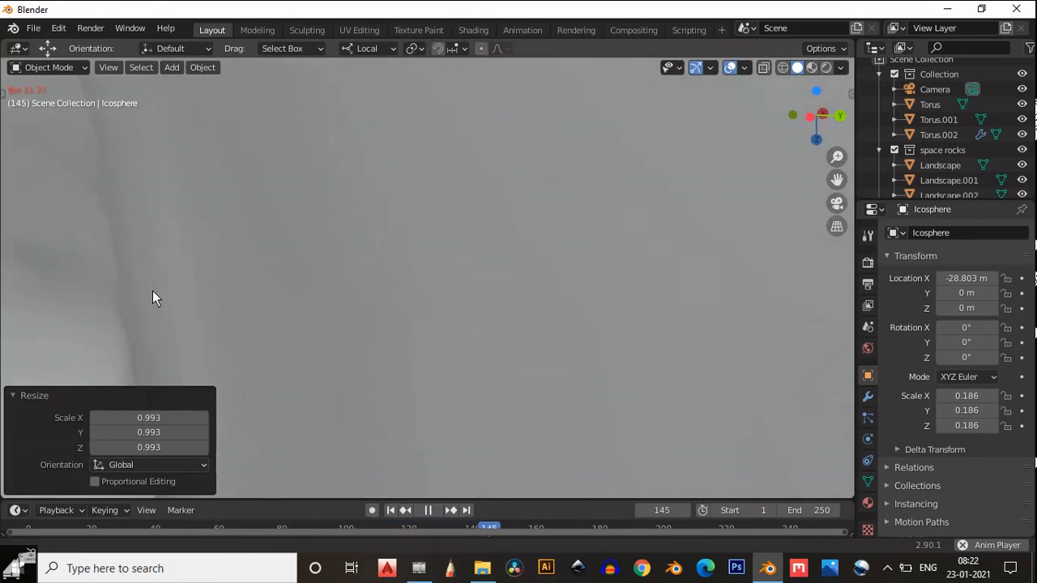
scroll(659, 336, "down", 8)
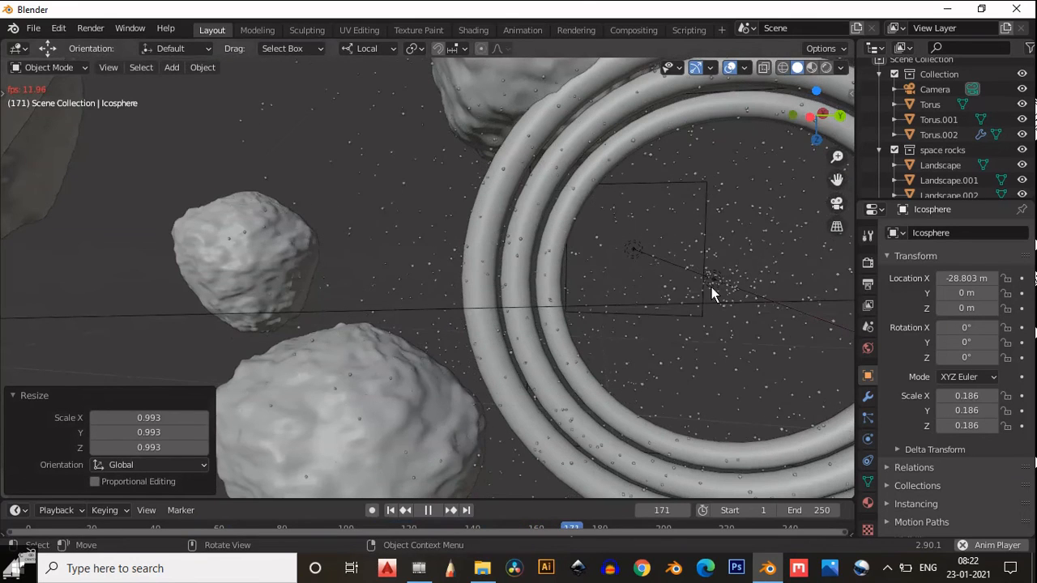
scroll(712, 293, "up", 5)
key("Tab")
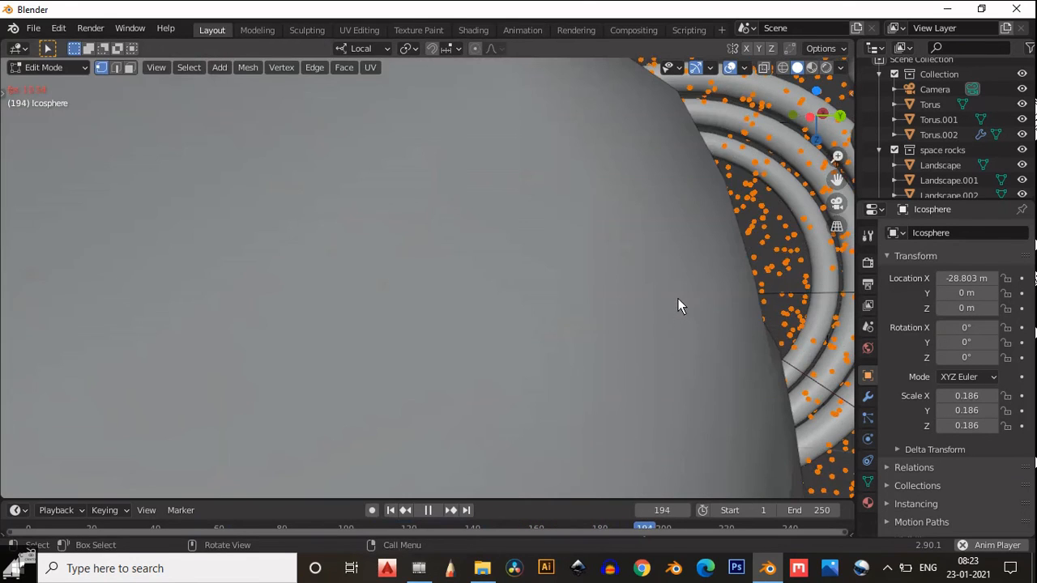
key("Tab")
- Stop the playback at frame 1 and look through the camera
left_click(428, 510)
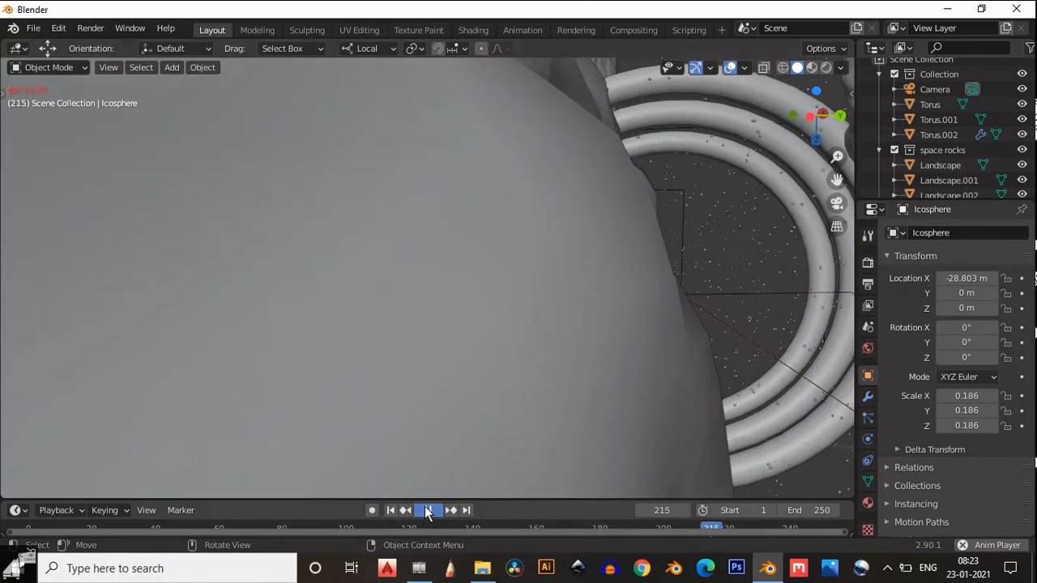
left_click(393, 511)
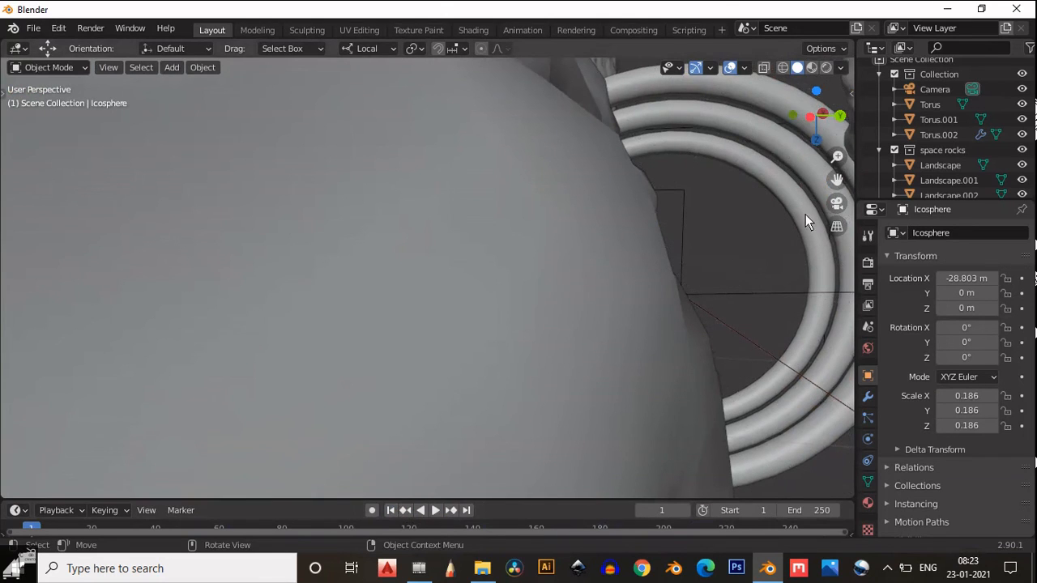
left_click(835, 207)
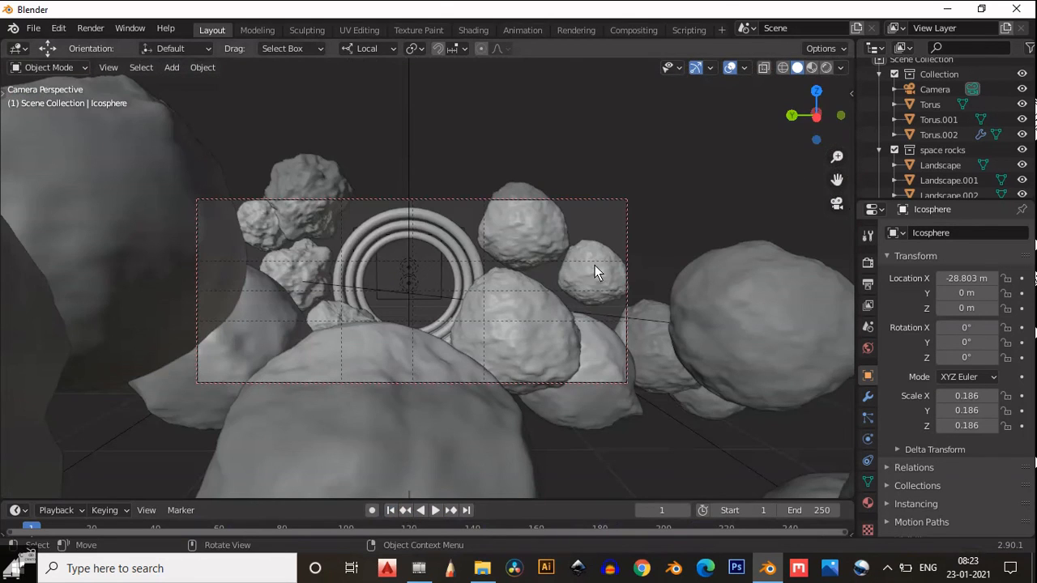
- Move the camera back and forth to set its distance from the rings, with the nearby rocks framing them
scroll(587, 270, "up", 6)
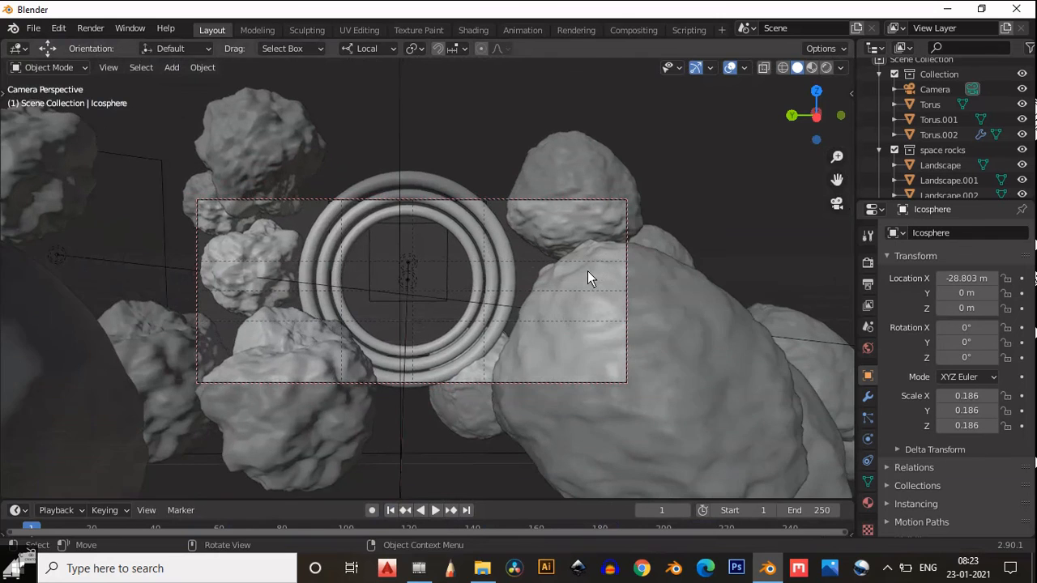
scroll(588, 278, "up", 6)
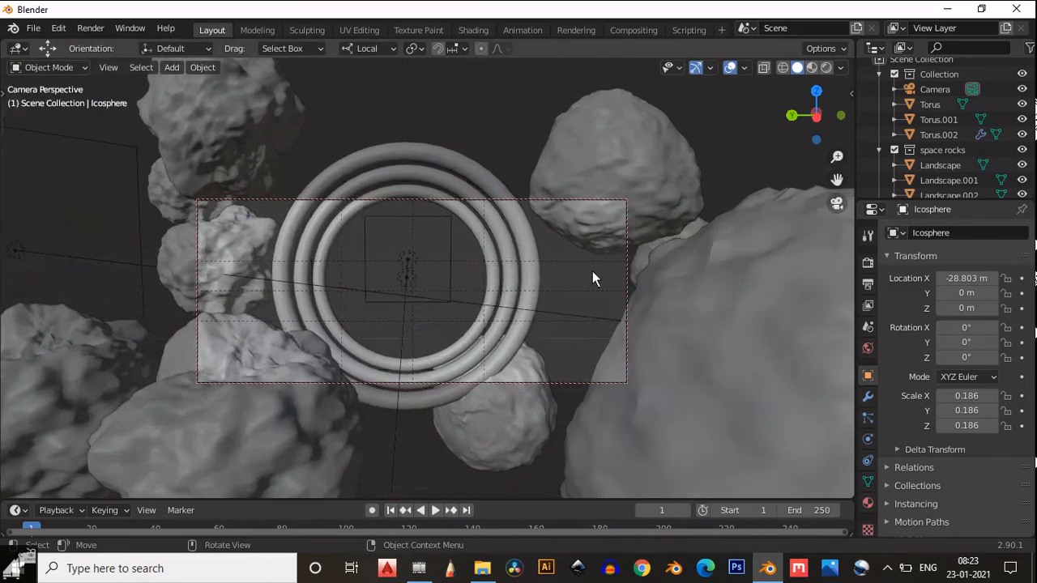
scroll(592, 270, "down", 8)
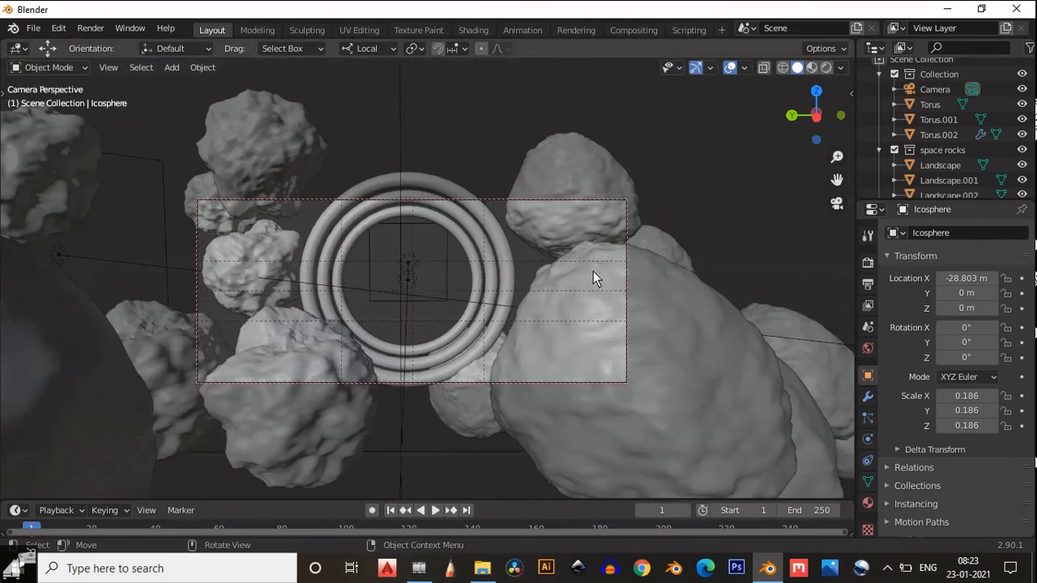
scroll(593, 275, "down", 4)
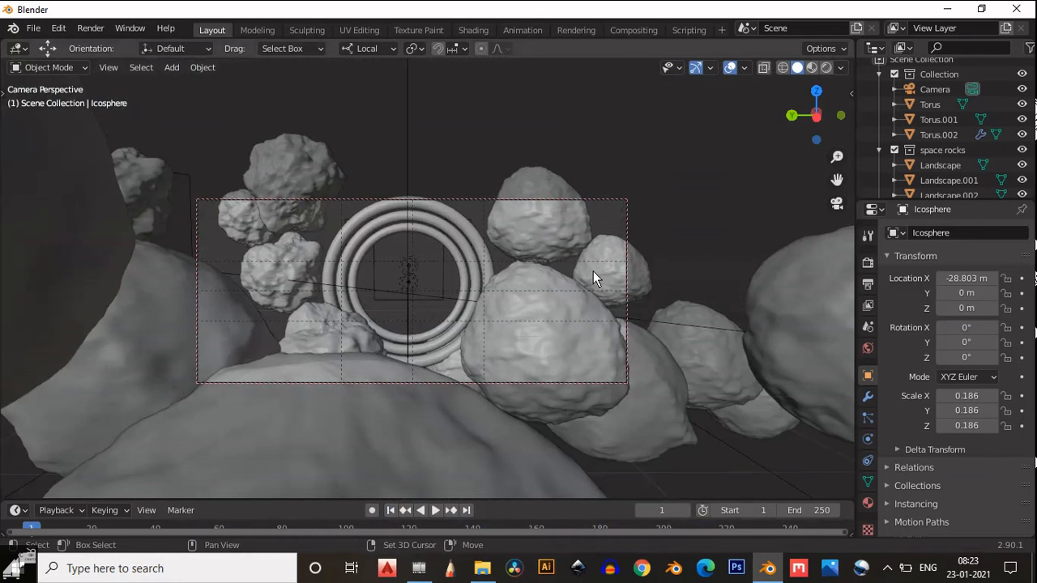
scroll(593, 271, "up", 3)
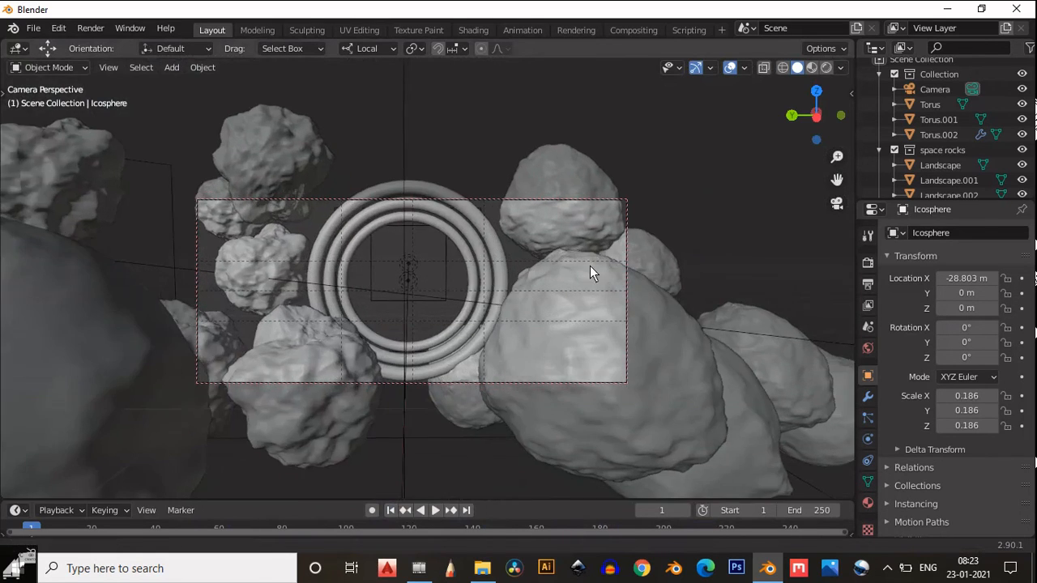
scroll(589, 271, "down", 4)
scroll(588, 277, "up", 1)
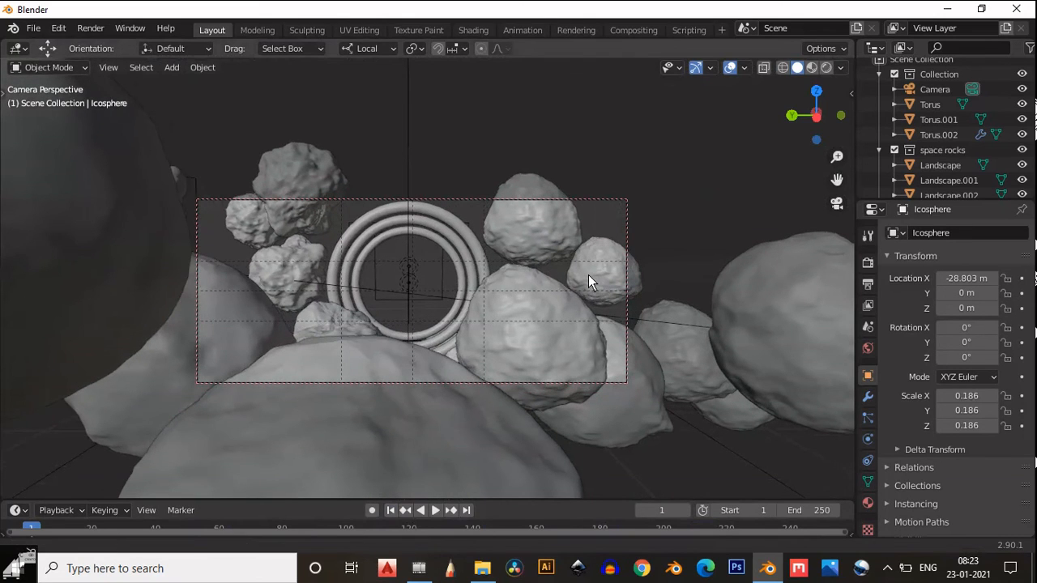
left_click(588, 274)
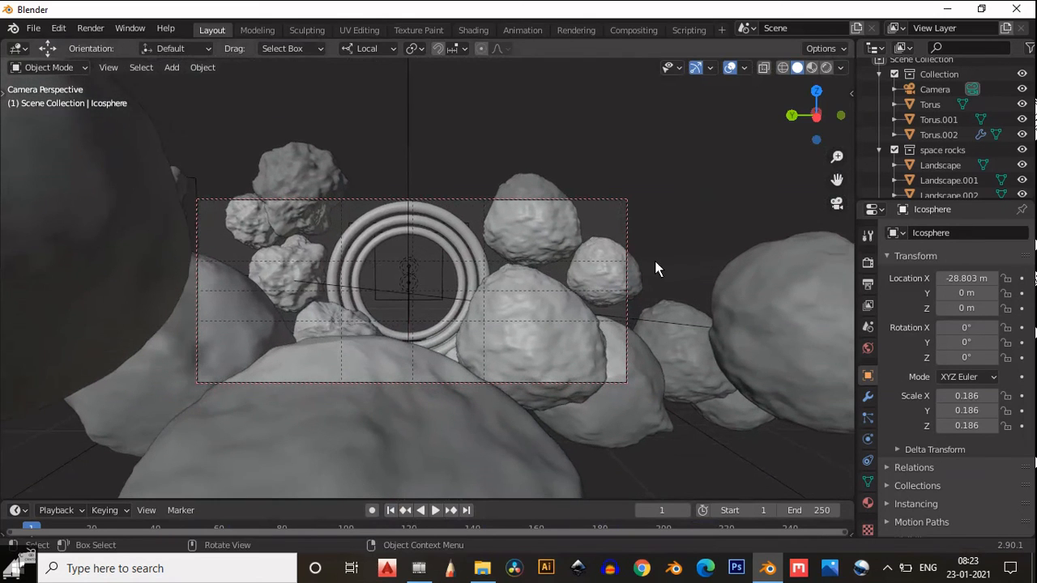
- Turn off the Camera to View lock and enlarge the camera frame to fill most of the viewport
key("n")
left_click(753, 274)
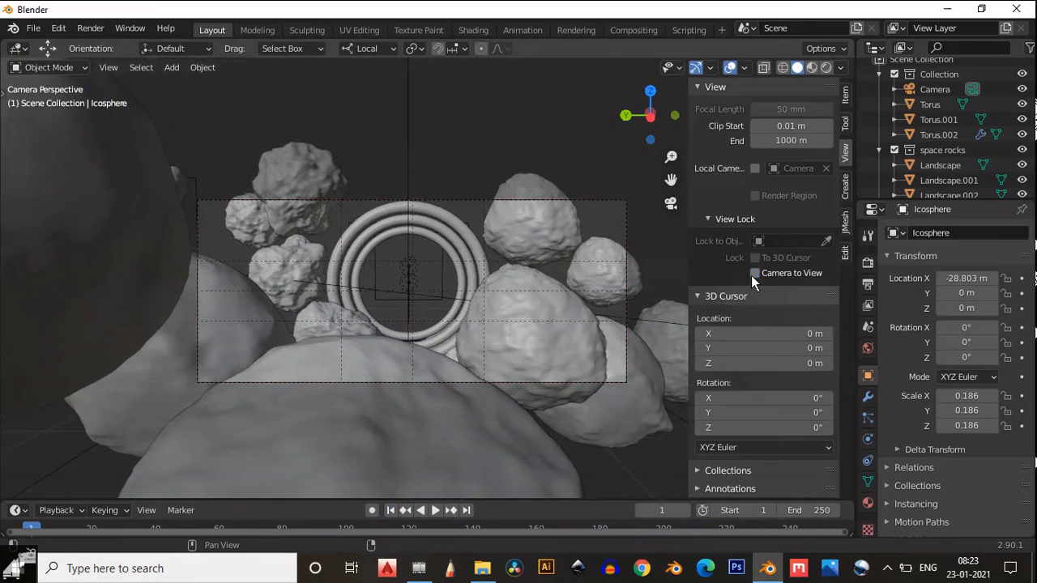
key("n")
scroll(508, 294, "up", 2)
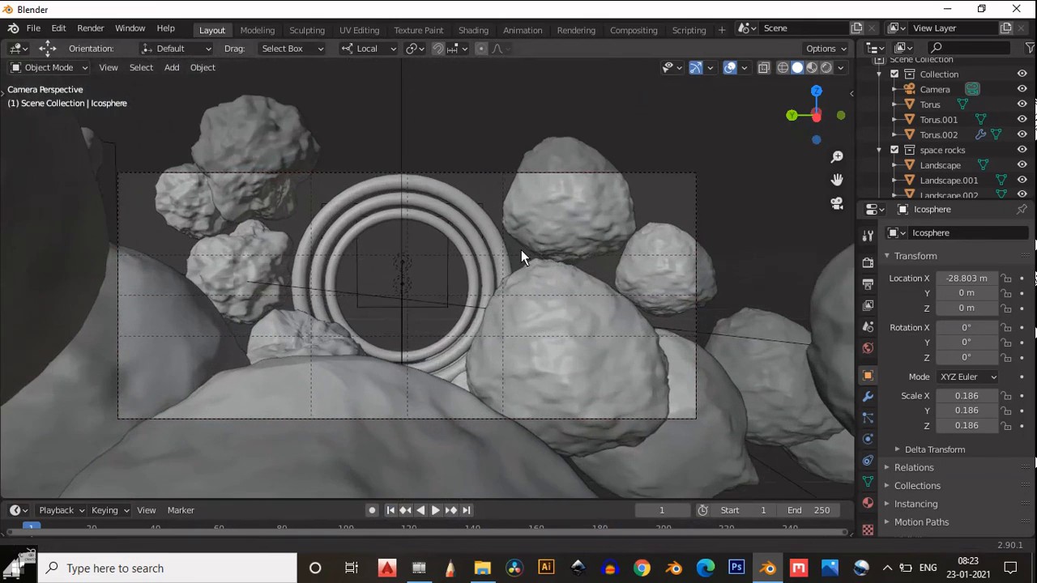
scroll(531, 235, "up", 3)
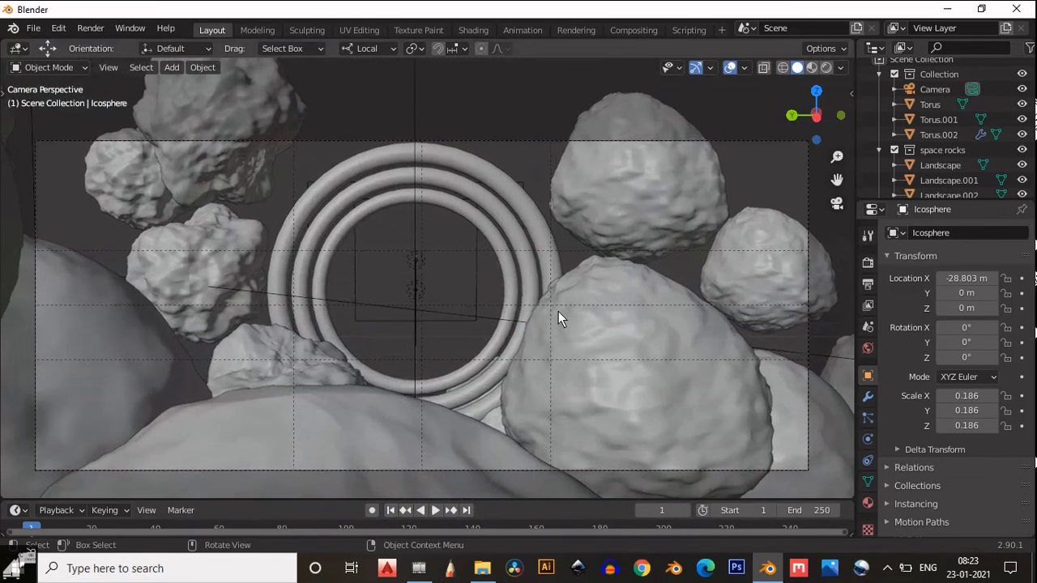
mouse_move(558, 311)
middle_mouse_down("ctrl")
mouse_move(565, 291)
mouse_move(571, 298)
middle_mouse_up("ctrl")
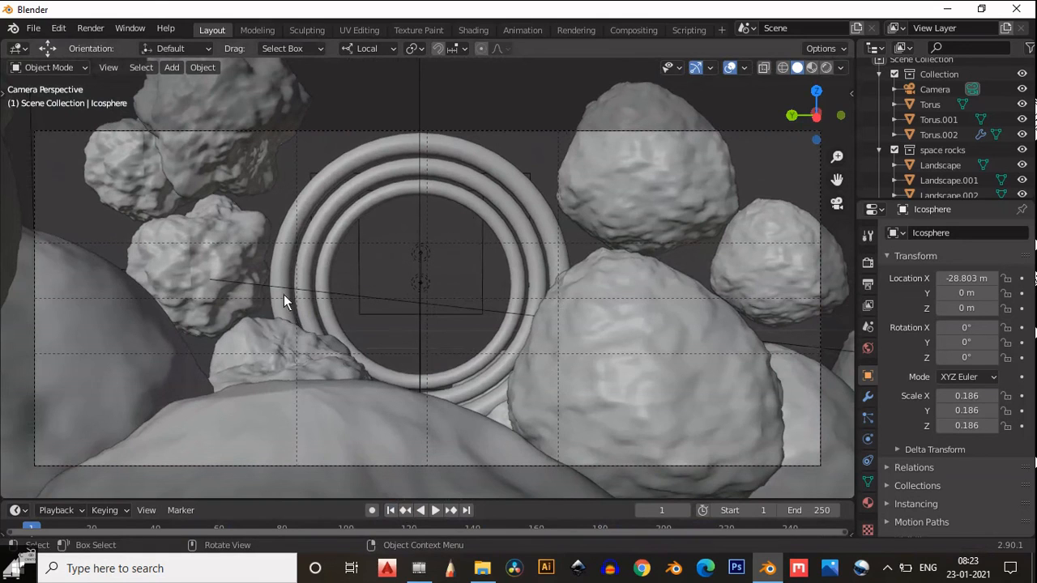
scroll(454, 297, "down", 2)
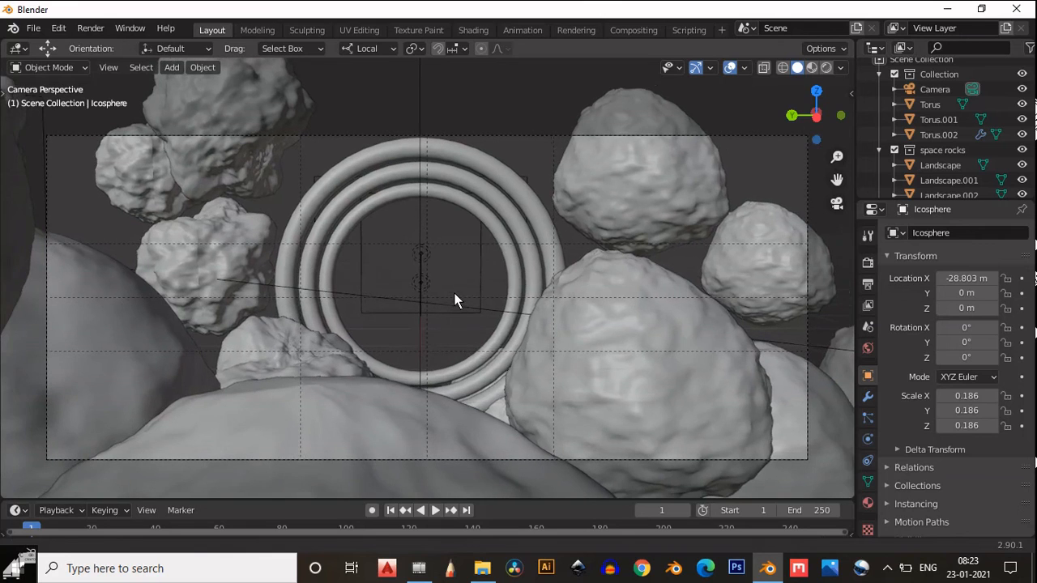
- Turn Camera to View back on and move the camera slightly back and up to reframe the rings
key("n")
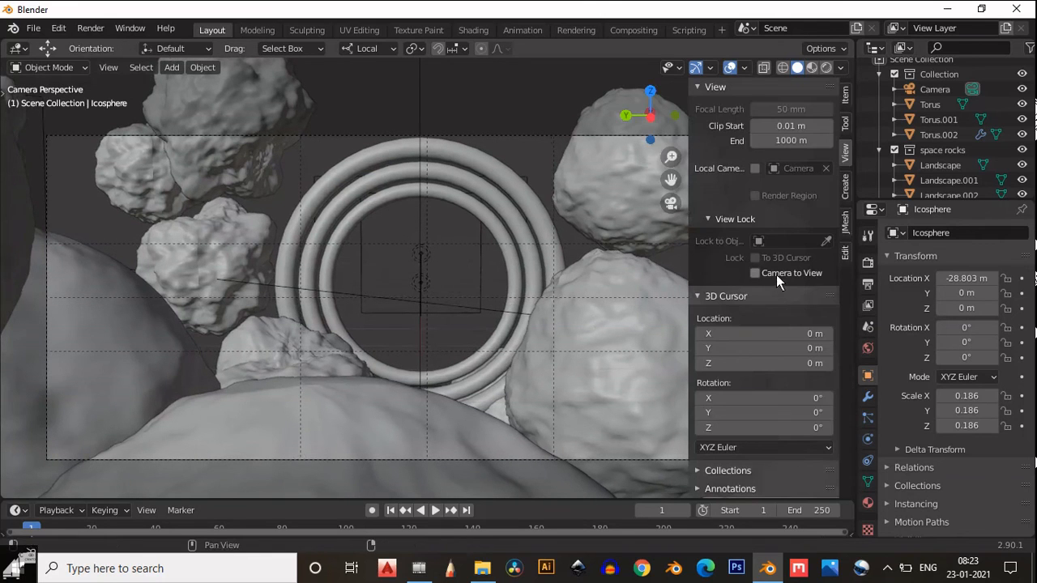
scroll(440, 277, "down", 2)
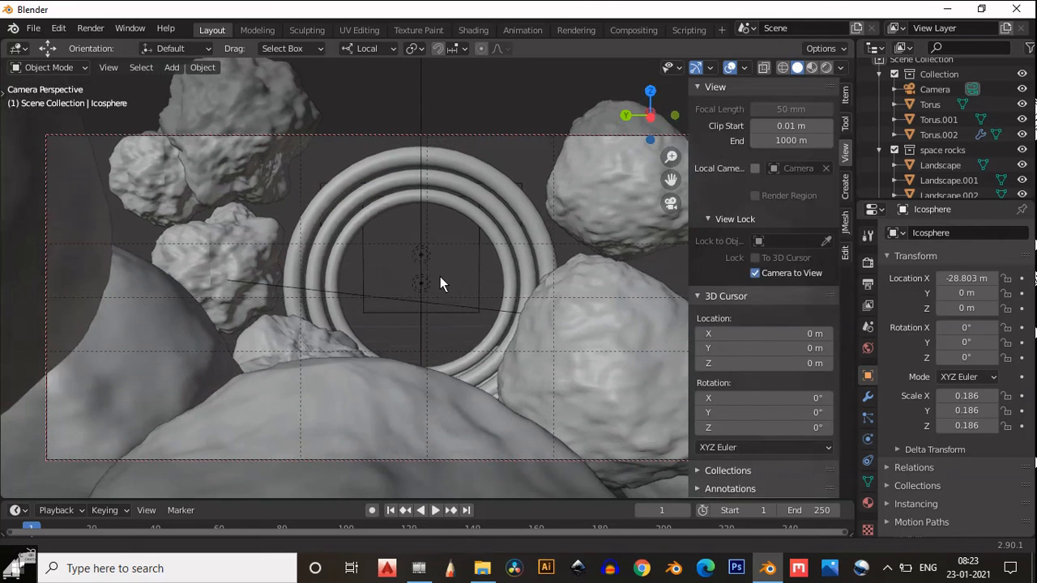
middle_click_drag(440, 276, 440, 291, "shift")
scroll(440, 286, "down", 1)
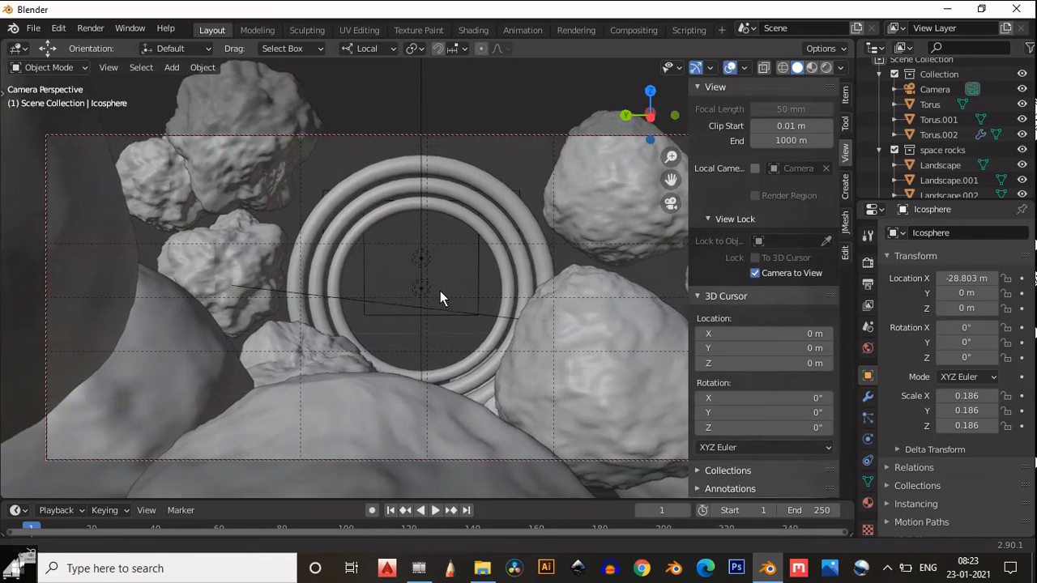
middle_click_drag(440, 291, 440, 289, "ctrl")
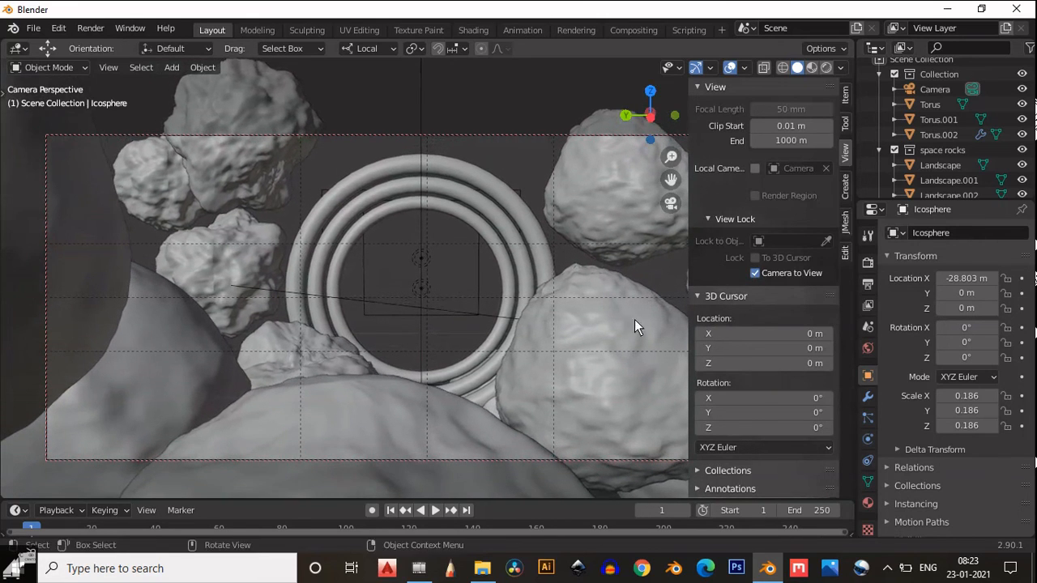
key("n")
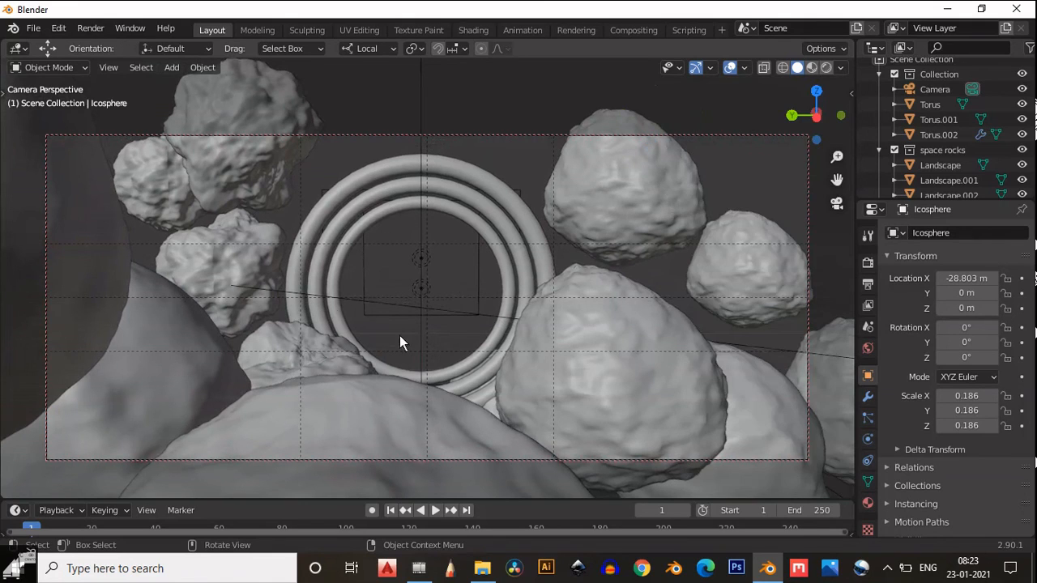
- Preview the particle animation through the camera in Rendered shading with the outer torus ring selected
left_click(825, 68)
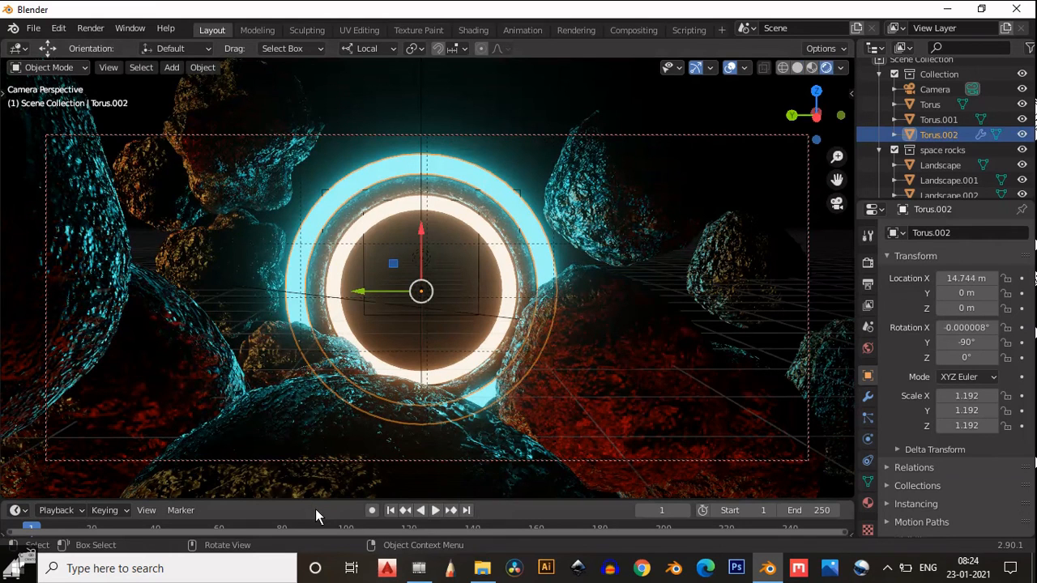
key("space")
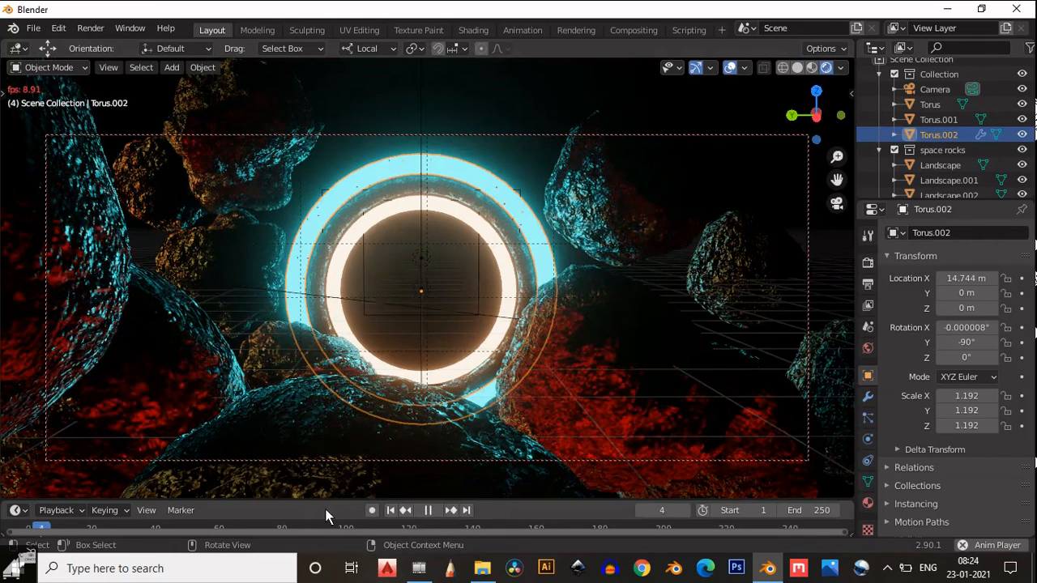
- Stop the playback, select a rock instead of the outer torus ring, and replay the particle animation, stopping at frame 90
left_click(428, 511)
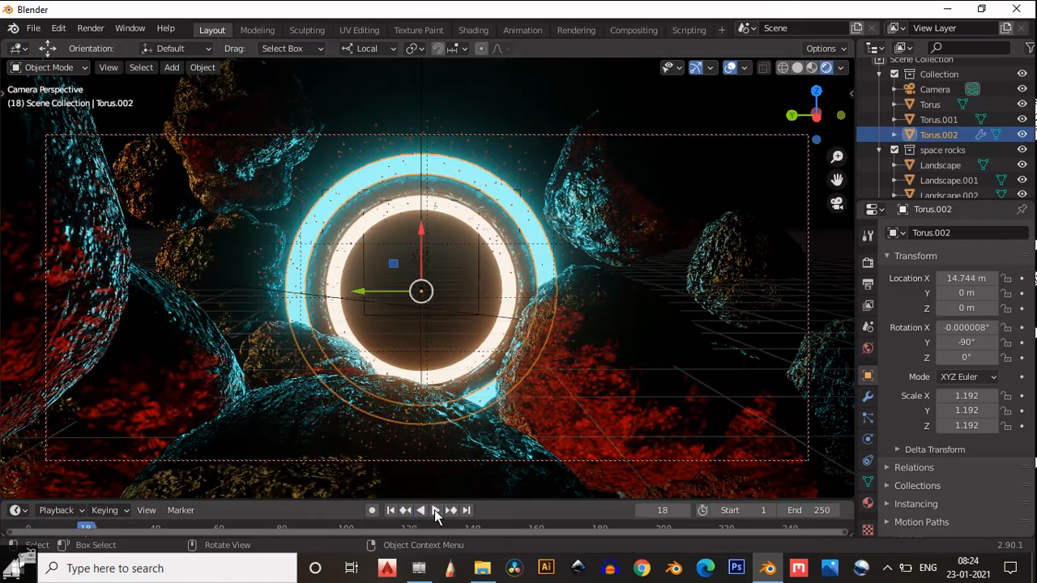
left_click(754, 330)
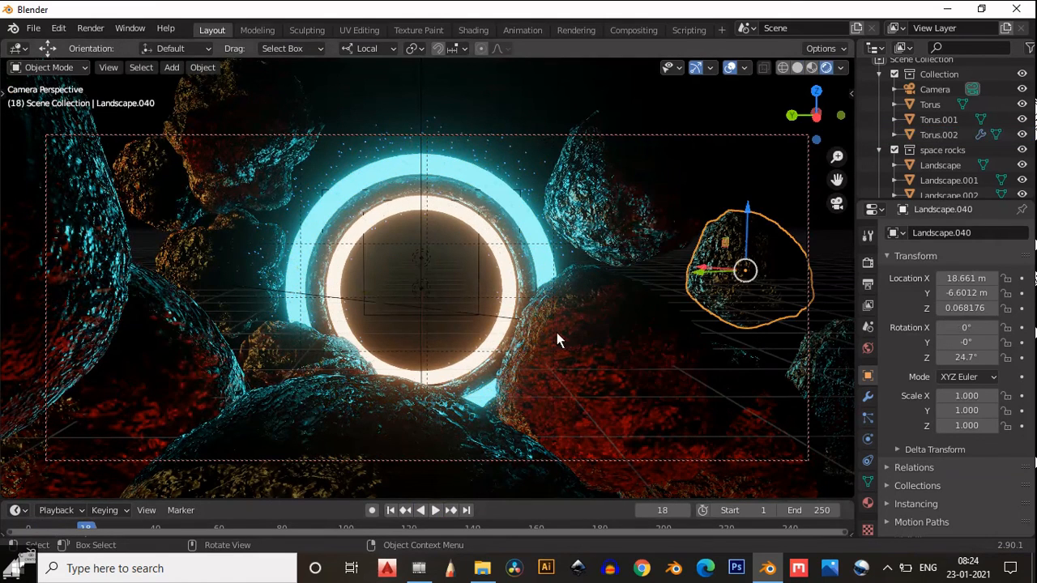
key("space")
left_click(313, 528)
key("space")
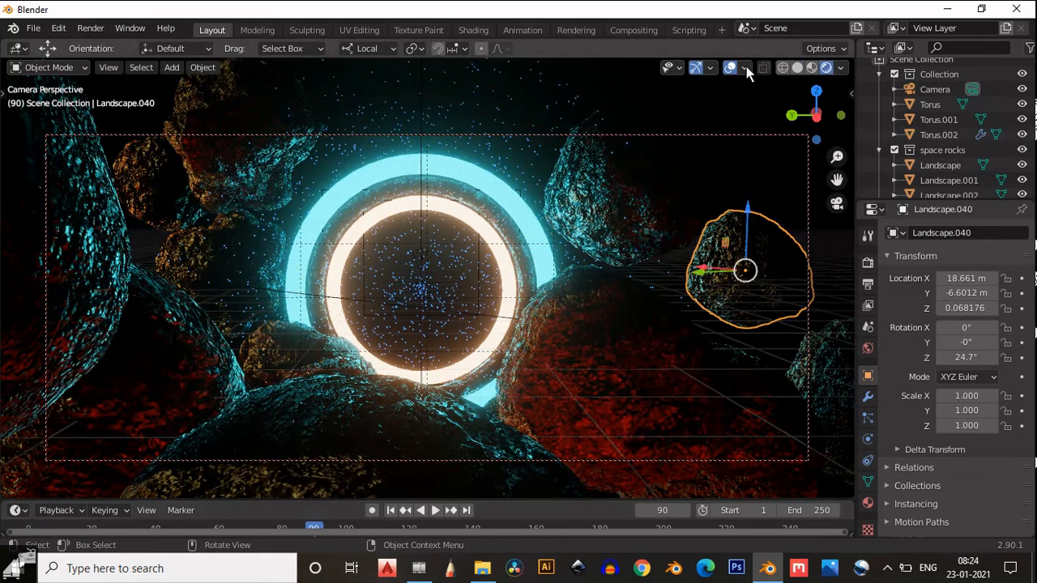
- Deselect everything and temporarily hide the viewport overlays to check the particles and glowing rings at frame 90
left_click(780, 159)
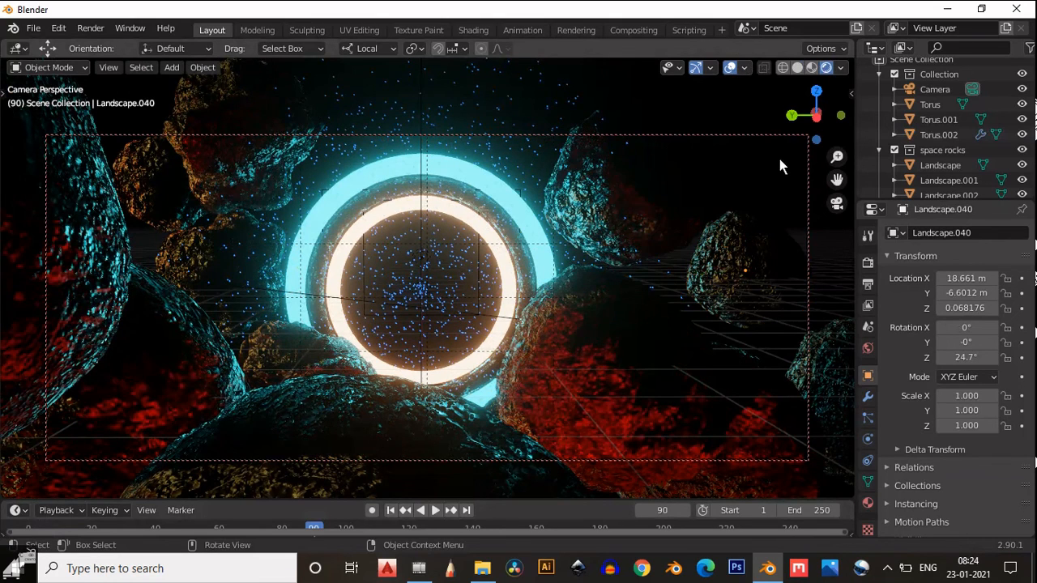
left_click(730, 68)
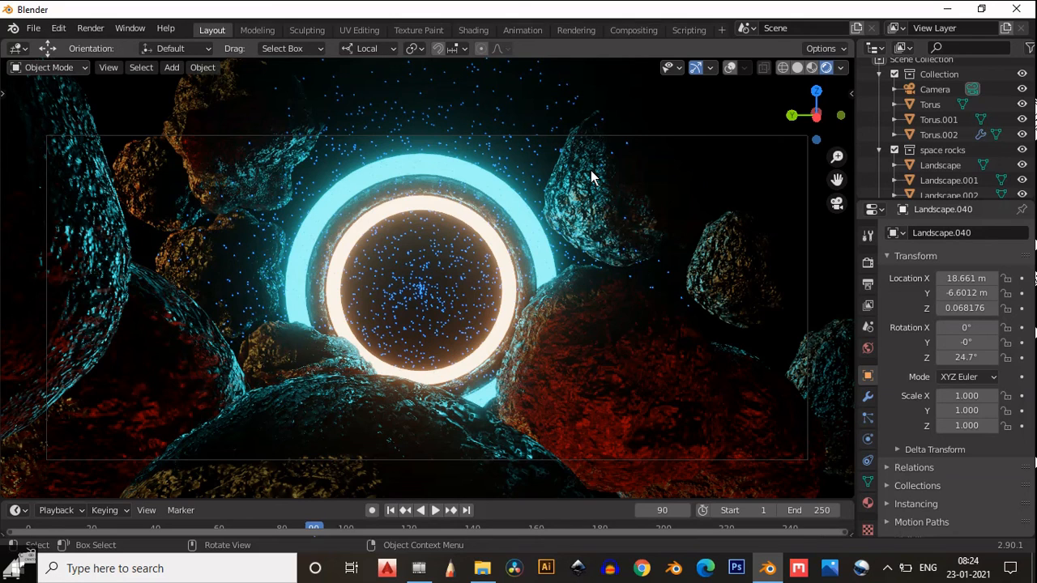
left_click(731, 69)
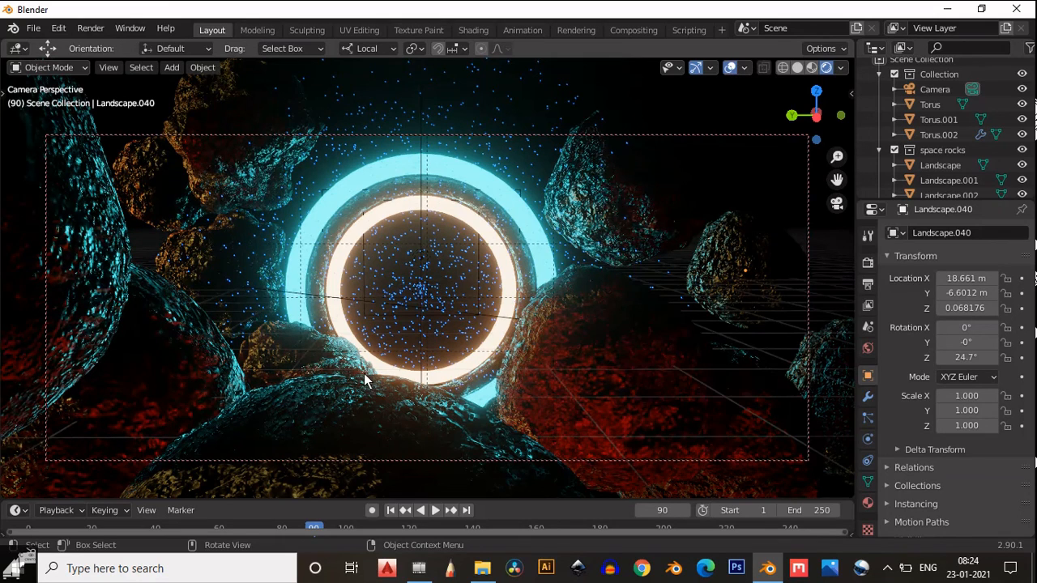
- Switch to File Explorer
left_click(482, 567)
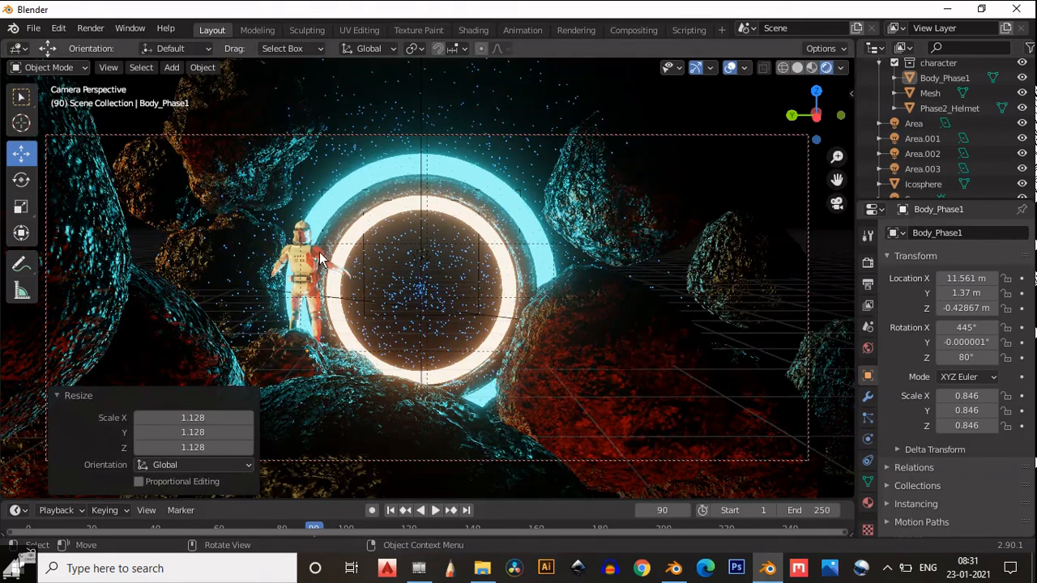
- Collapse the Resize operation's settings to clear the camera view around the armored character
left_click(56, 395)
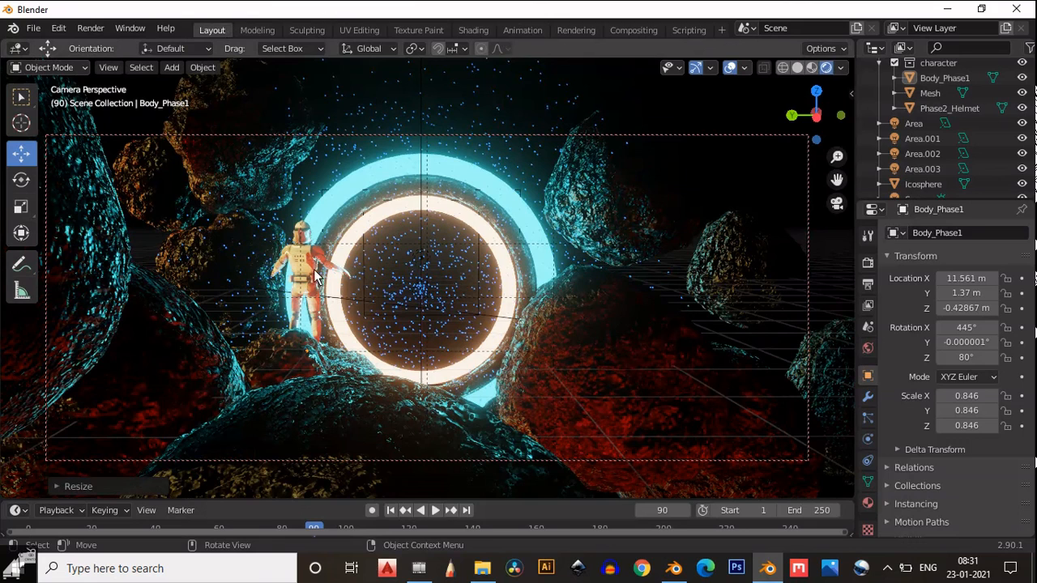